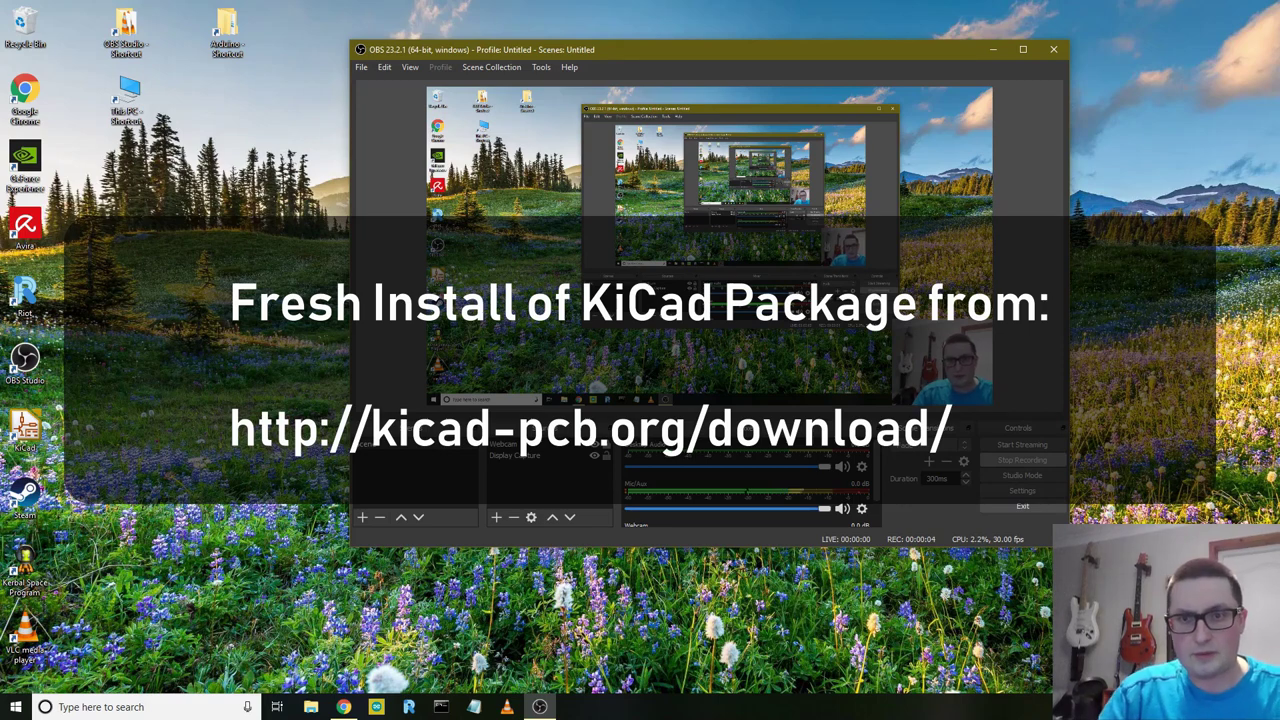
# - Maximize the KiCad project manager and start creating a new blank project
pyautogui.moveTo(592, 45); pyautogui.dragTo(477, 53)
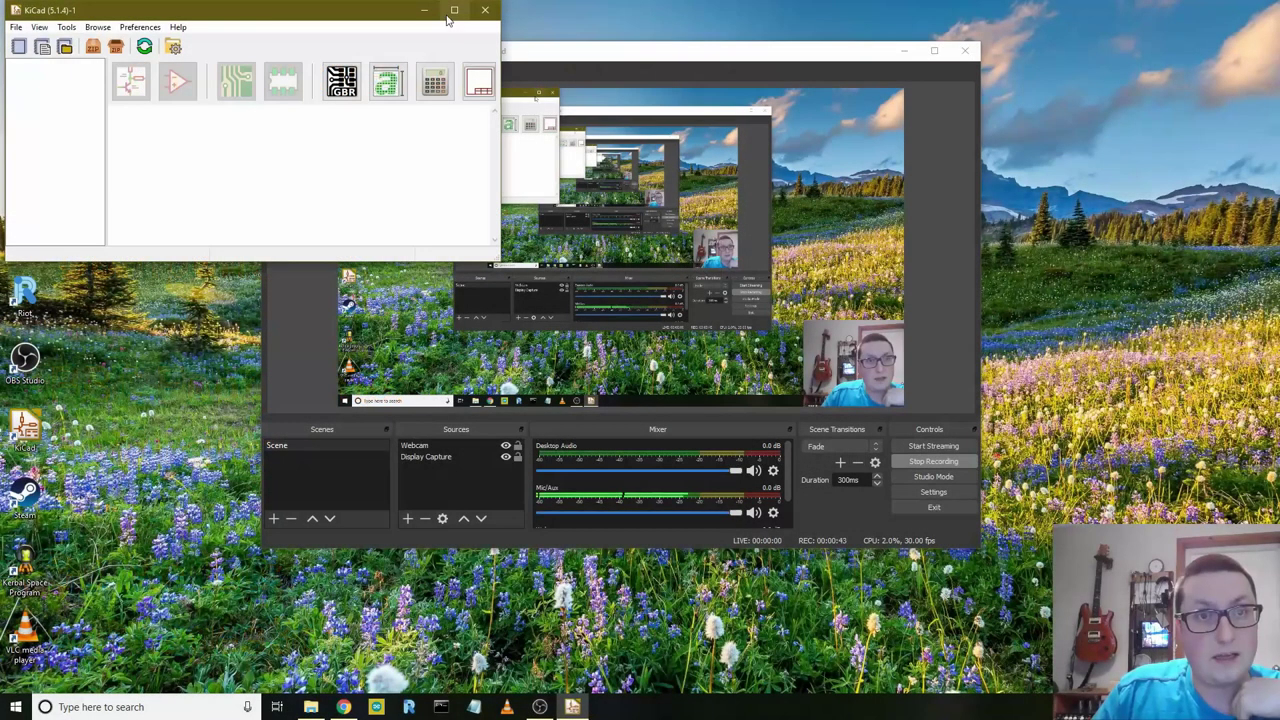
pyautogui.click(454, 10)
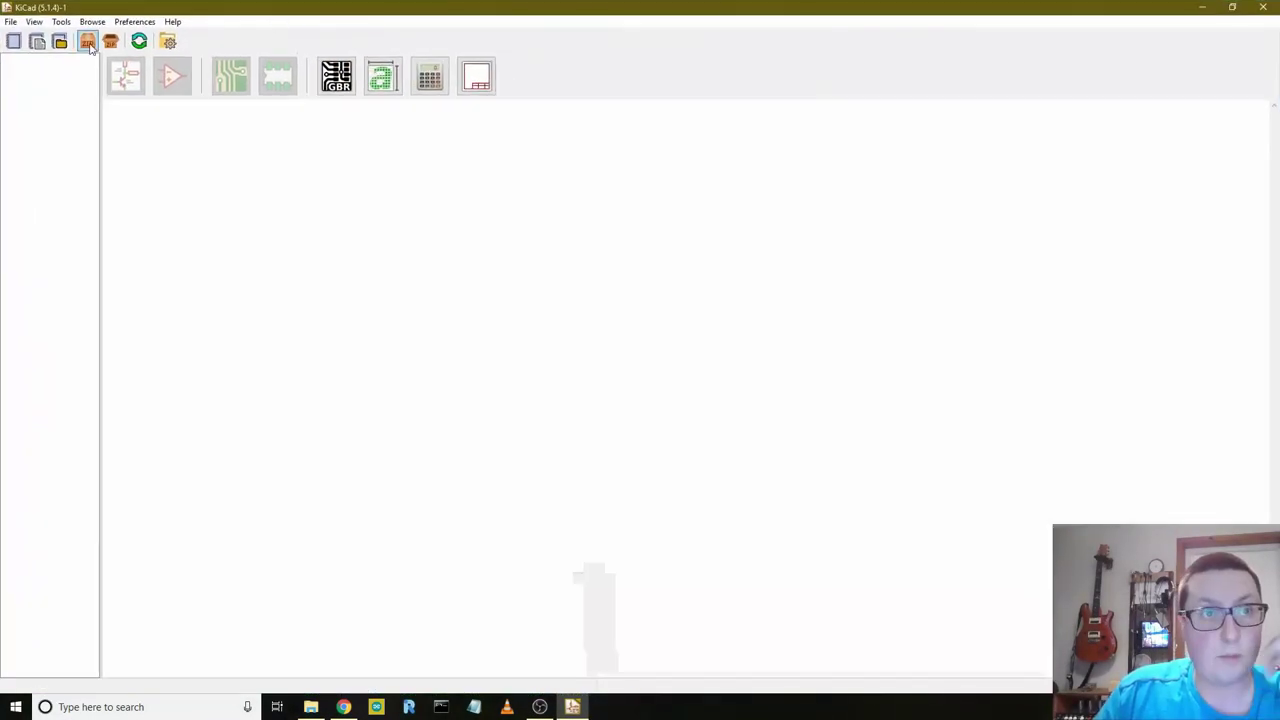
pyautogui.click(60, 22)
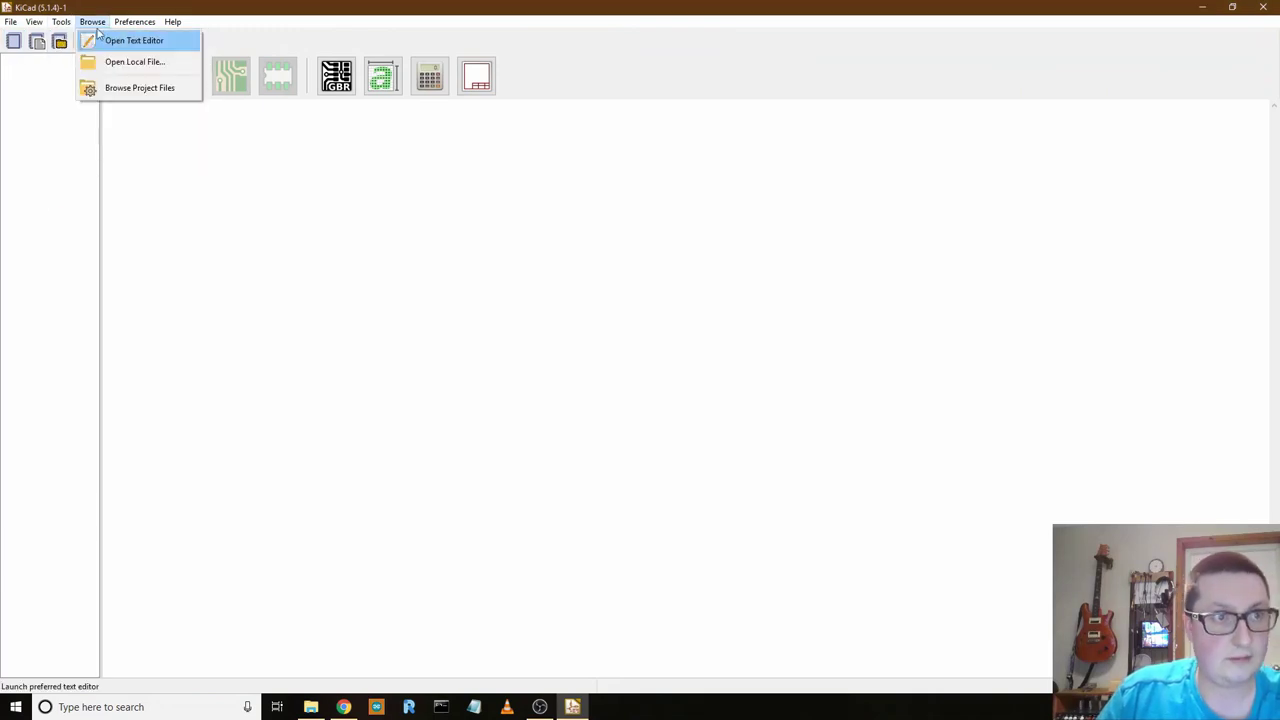
pyautogui.moveTo(12, 22)
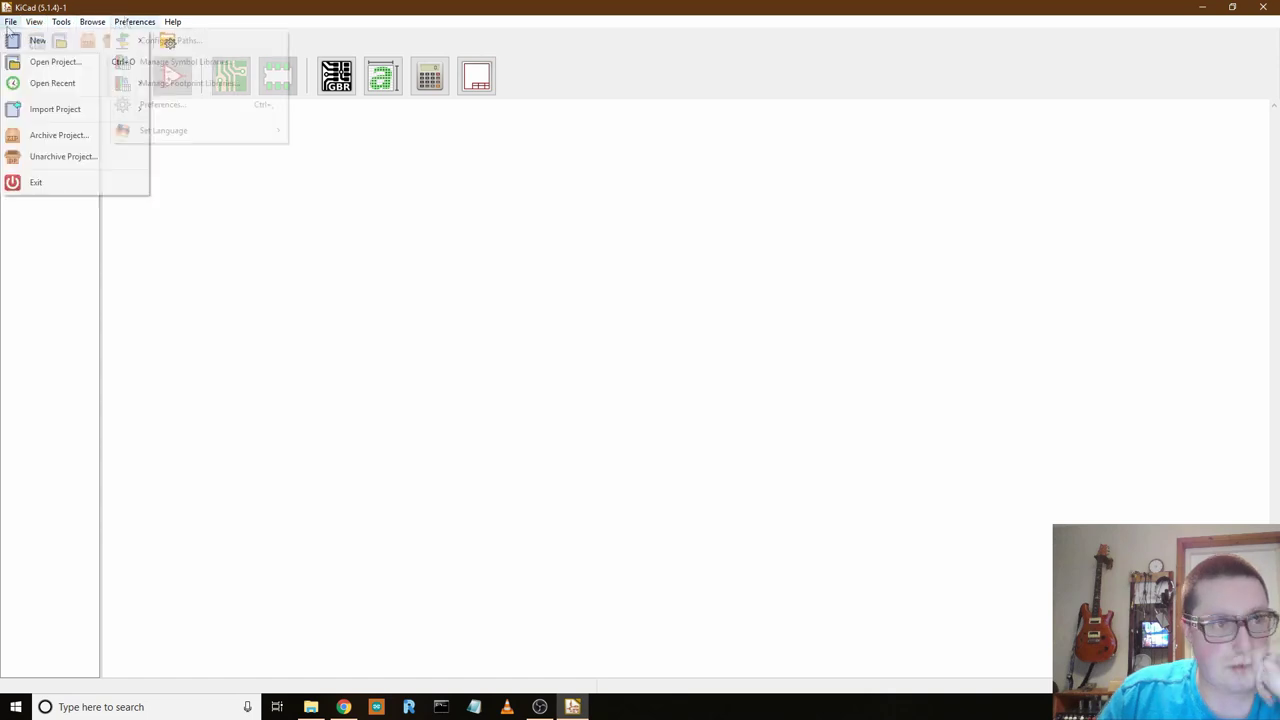
pyautogui.moveTo(110, 40)
pyautogui.click(184, 41)
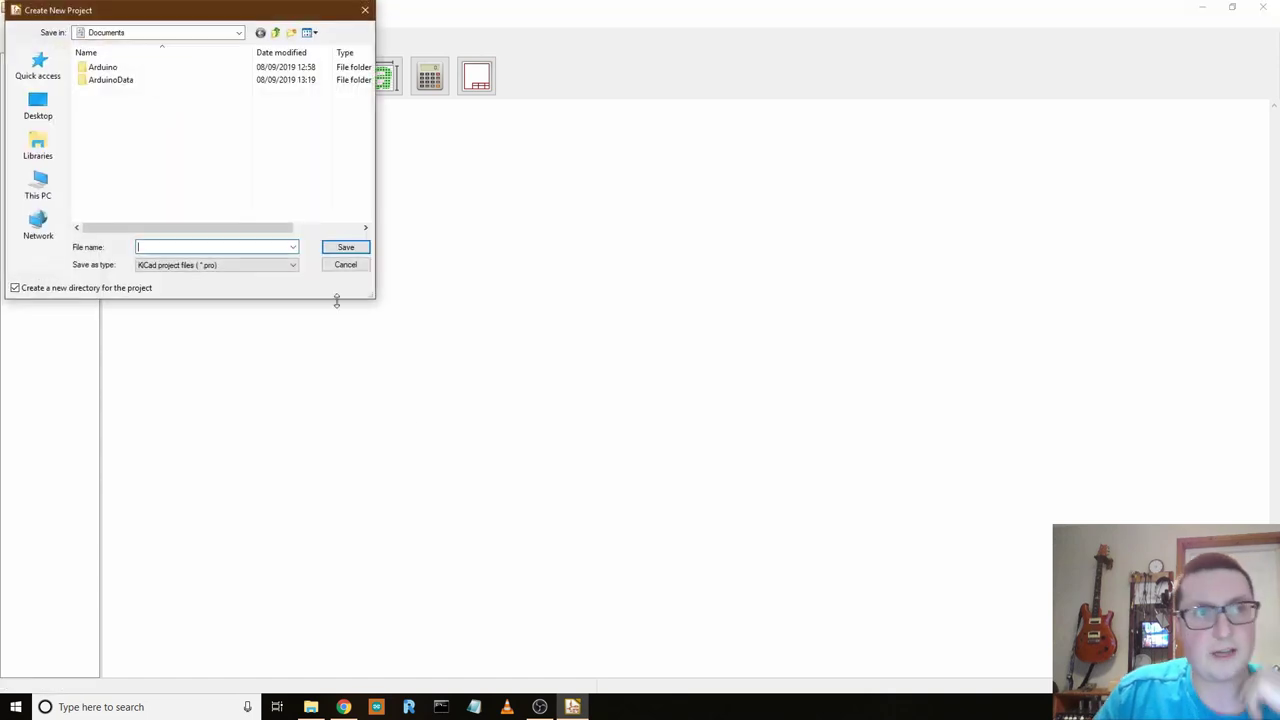
# - Create a folder named KiCad inside Documents from the new-project dialog
pyautogui.rightClick(122, 175)
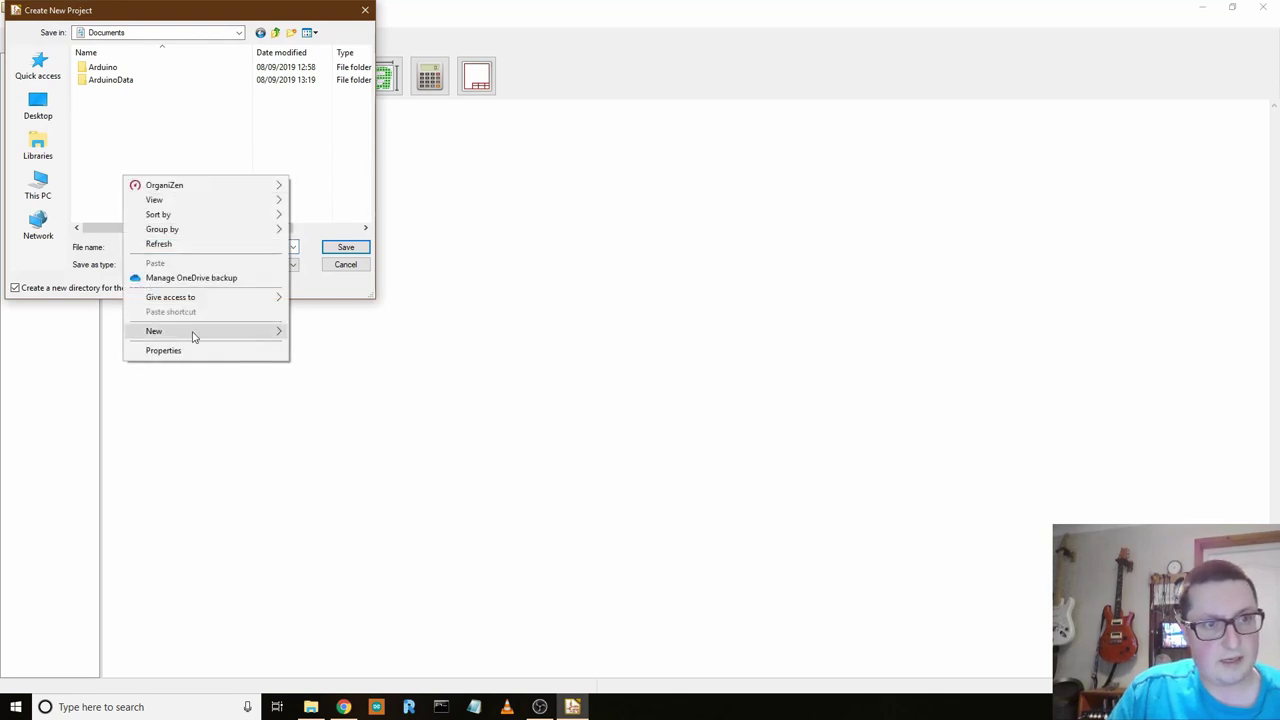
pyautogui.moveTo(194, 336)
pyautogui.click(369, 332)
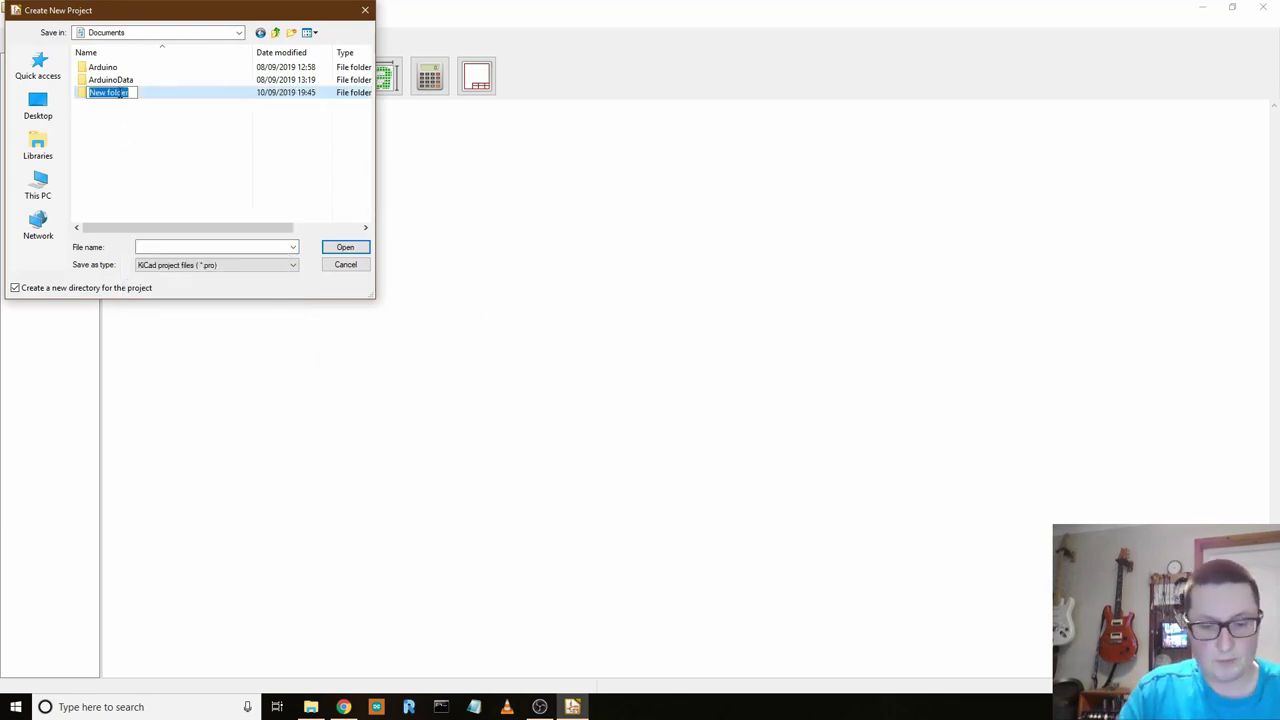
pyautogui.write('KiCad')
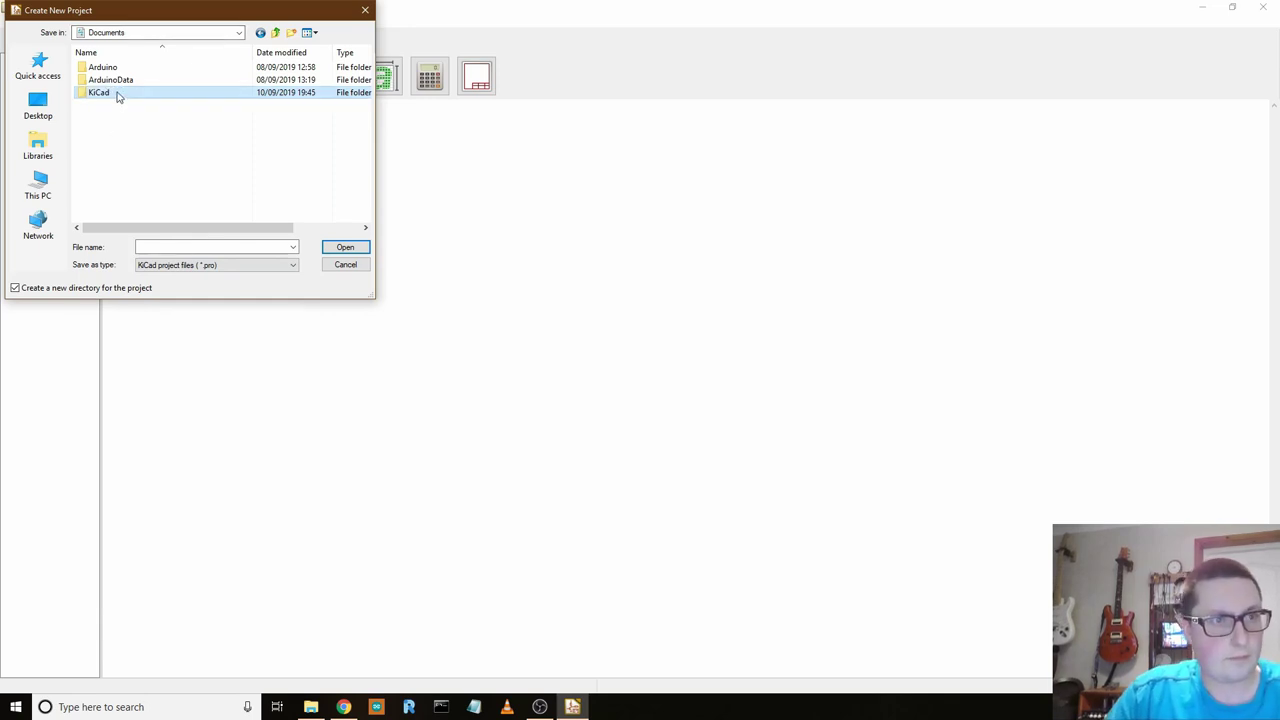
# - Pin the KiCad folder to Quick access
pyautogui.rightClick(118, 96)
pyautogui.press('Escape')
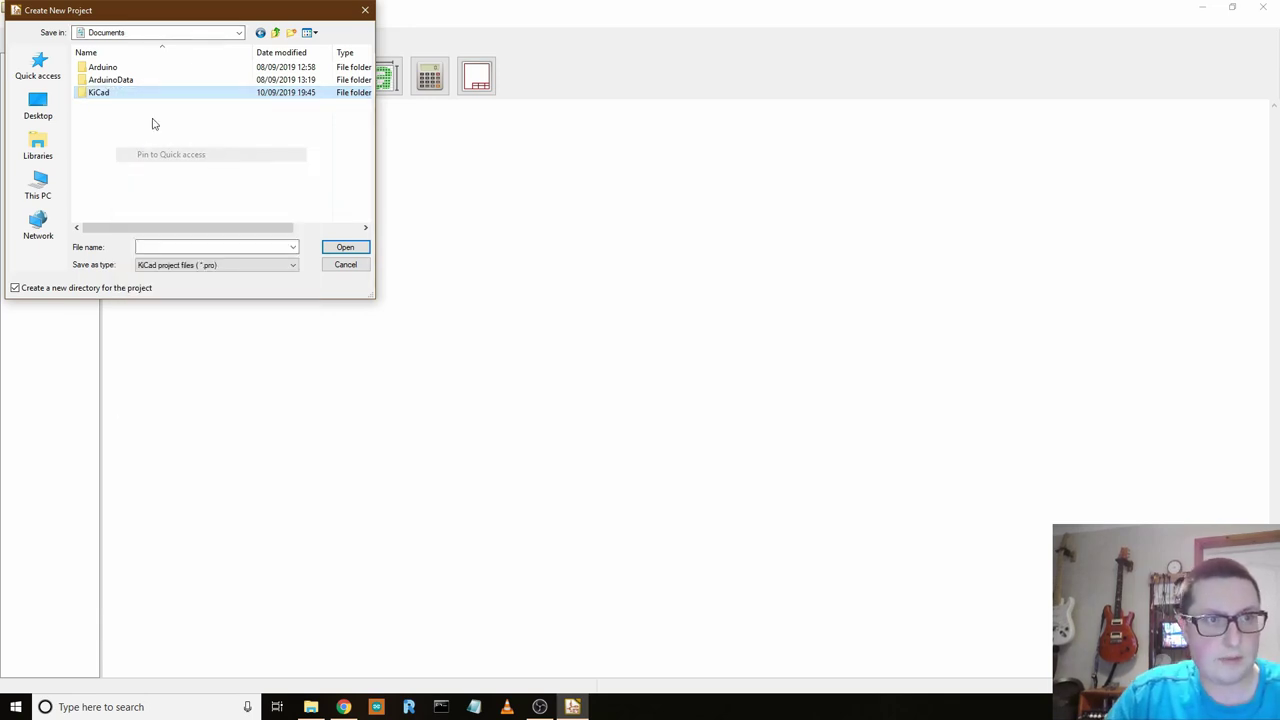
pyautogui.click(117, 109)
pyautogui.rightClick(102, 67)
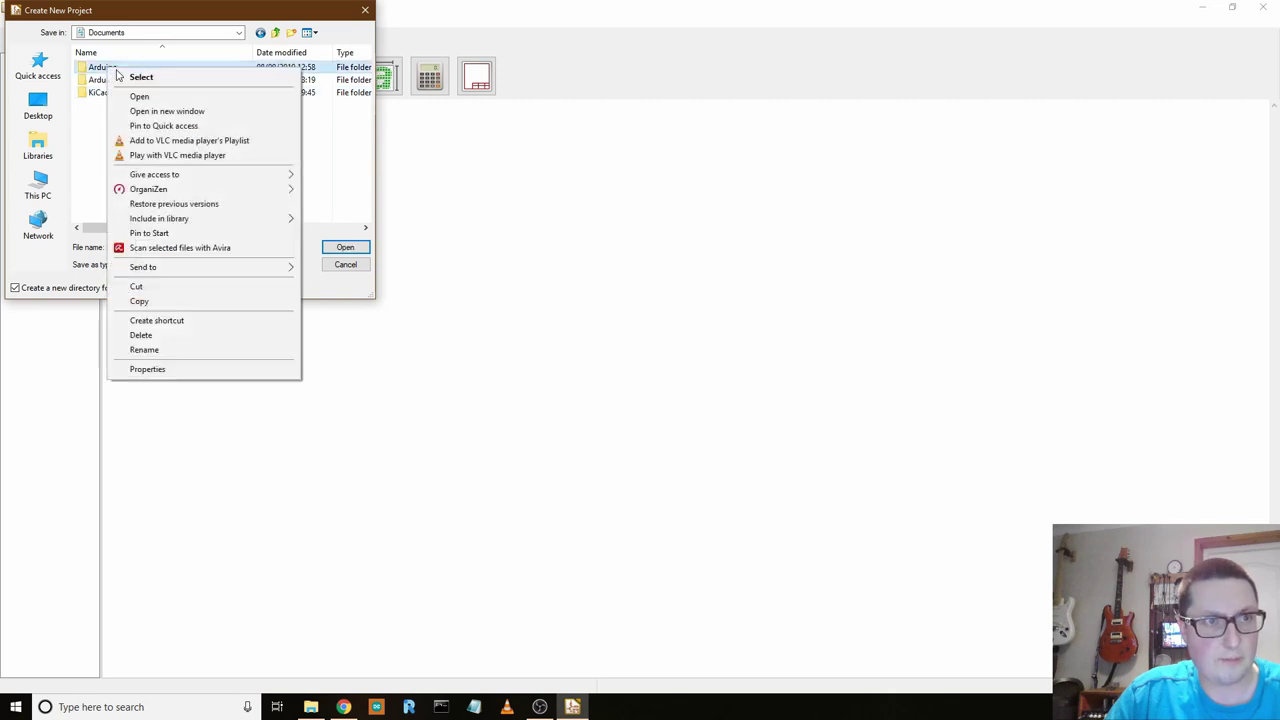
pyautogui.click(165, 125)
# - Open the KiCad folder and create a subfolder in it named Projects
pyautogui.doubleClick(105, 93)
pyautogui.rightClick(149, 128)
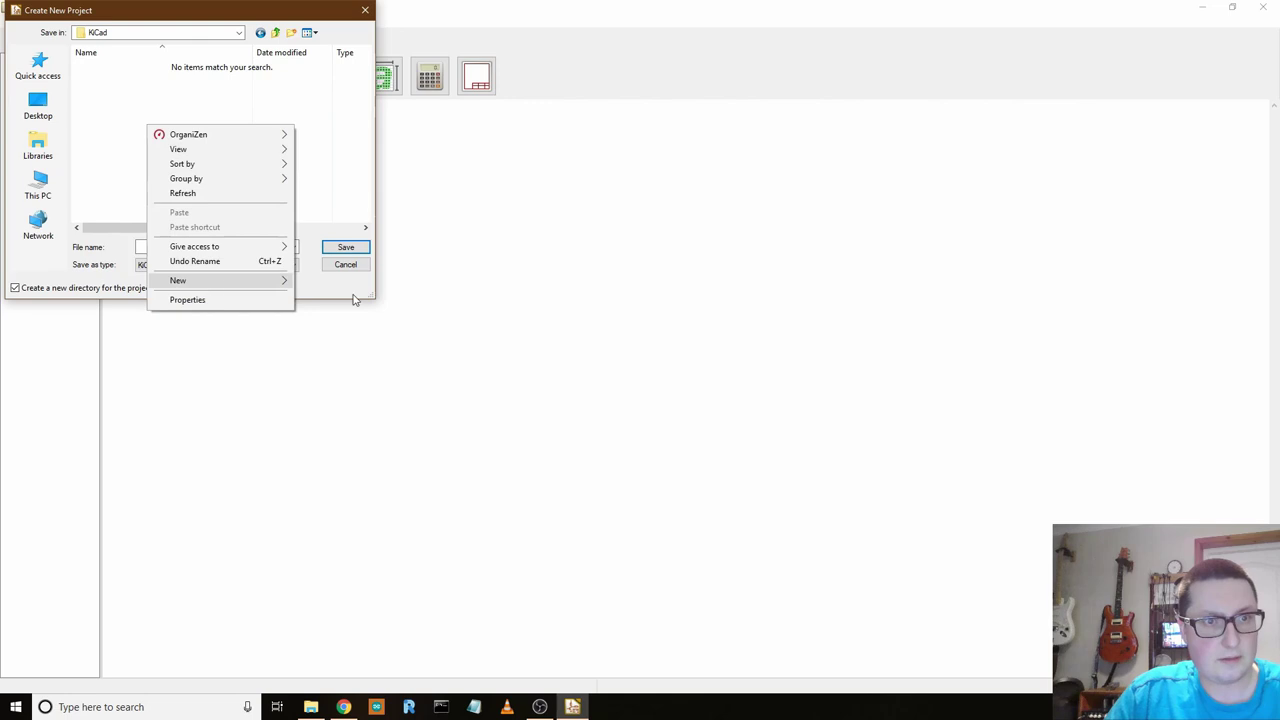
pyautogui.moveTo(283, 281)
pyautogui.click(322, 281)
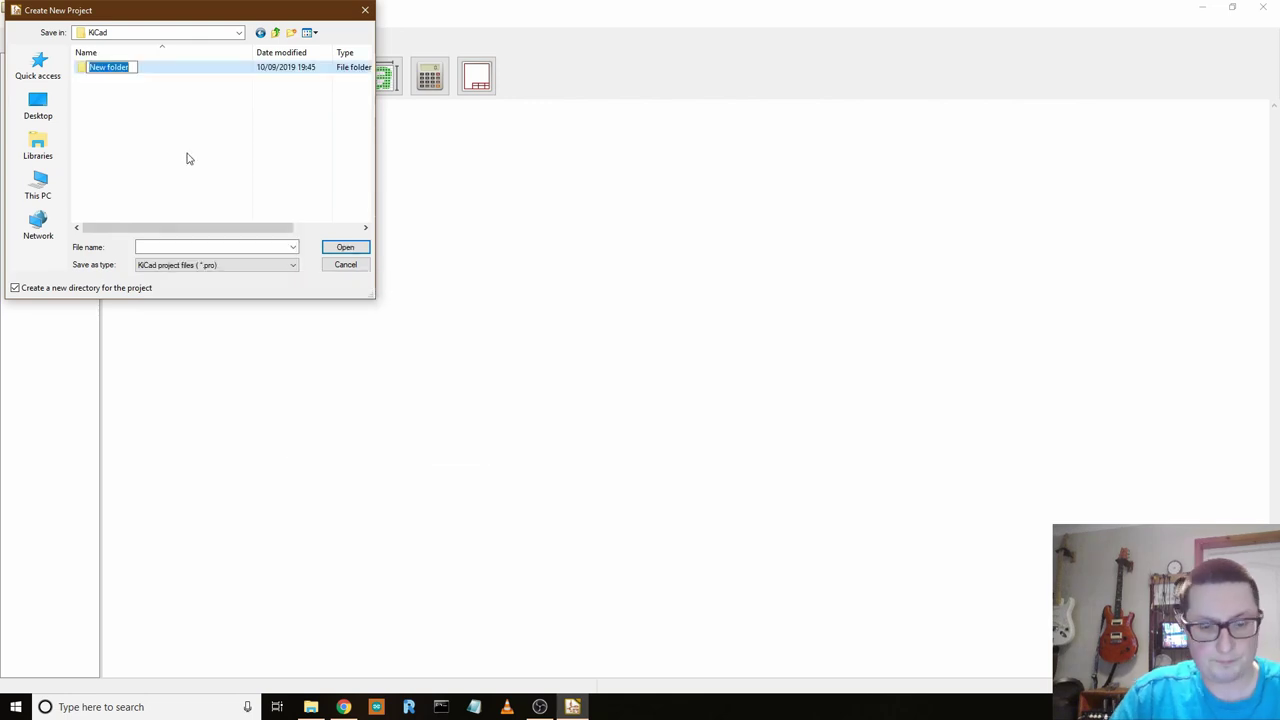
pyautogui.write('P')
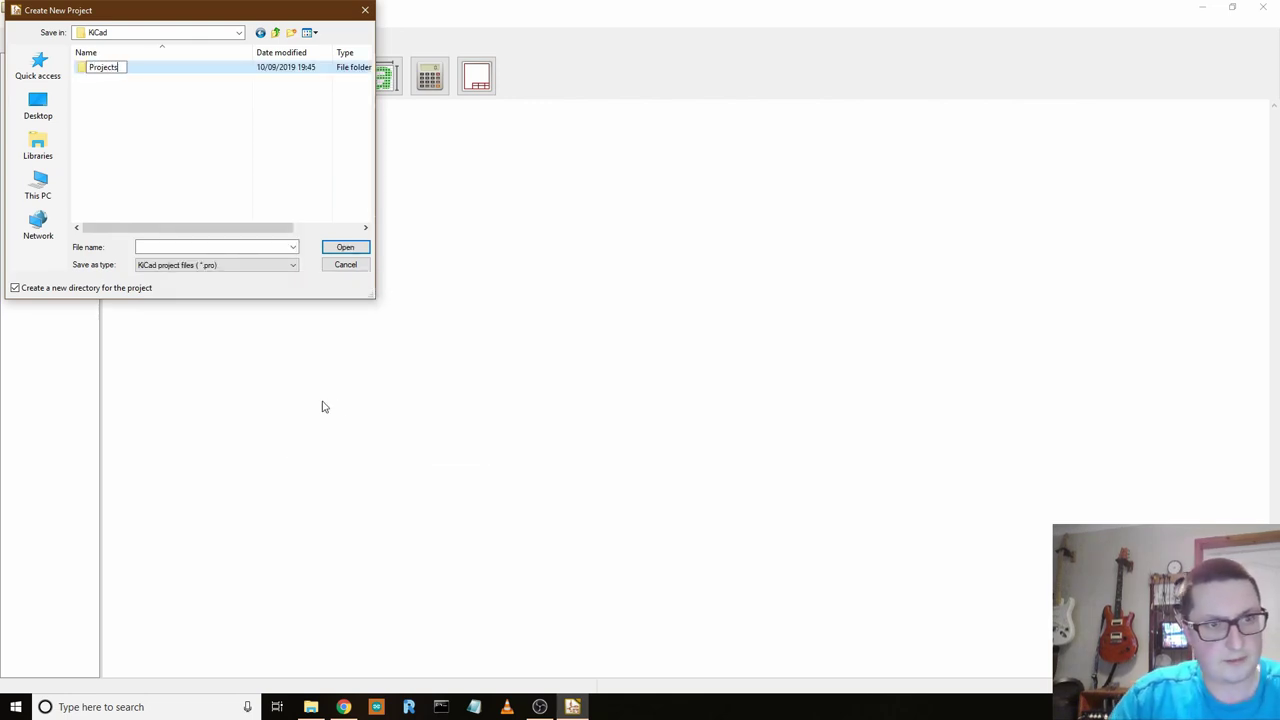
pyautogui.write('rojects')
pyautogui.click(104, 121)
# - Create a second subfolder named Library in the KiCad folder and cancel the new-project dialog
pyautogui.rightClick(106, 117)
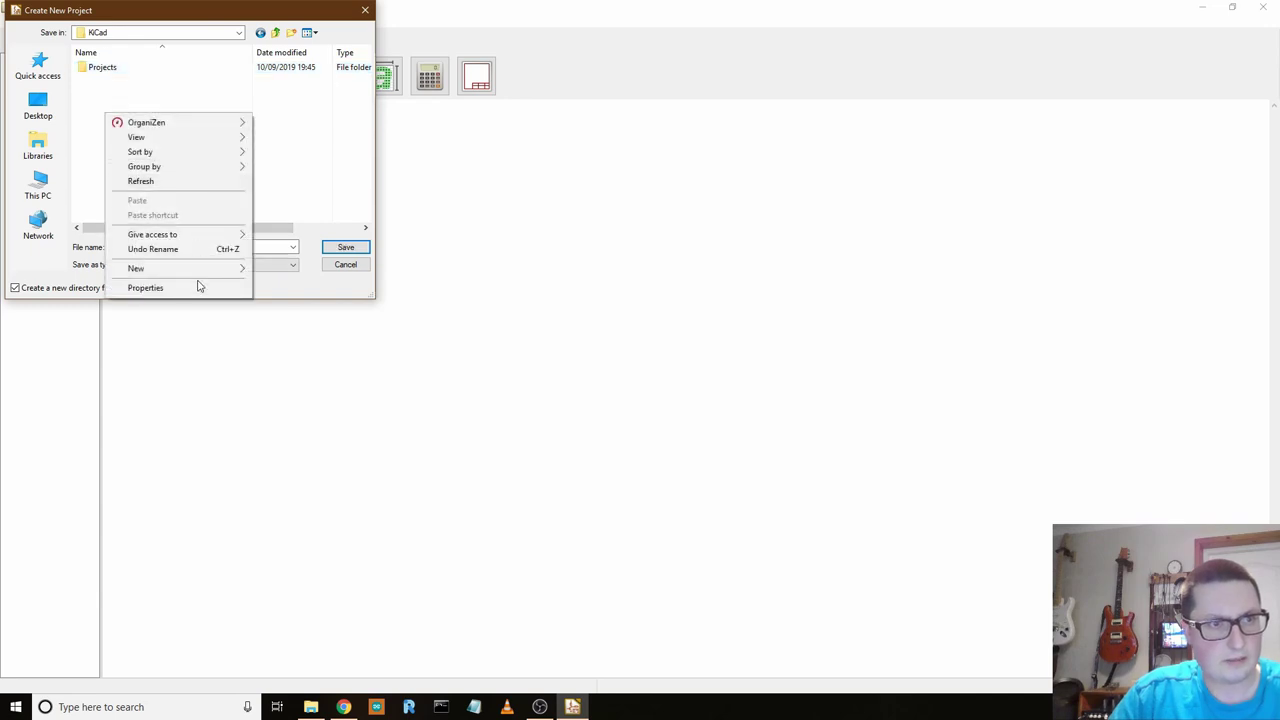
pyautogui.moveTo(232, 276)
pyautogui.click(274, 268)
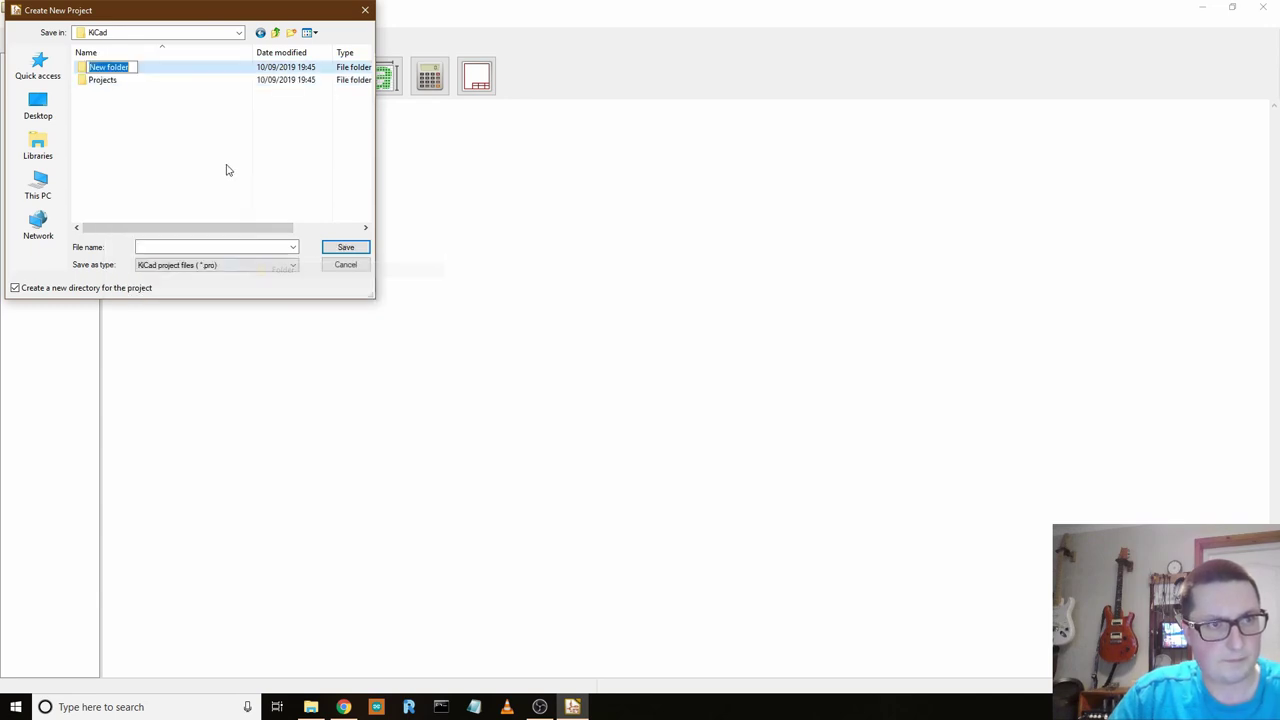
pyautogui.write('Library')
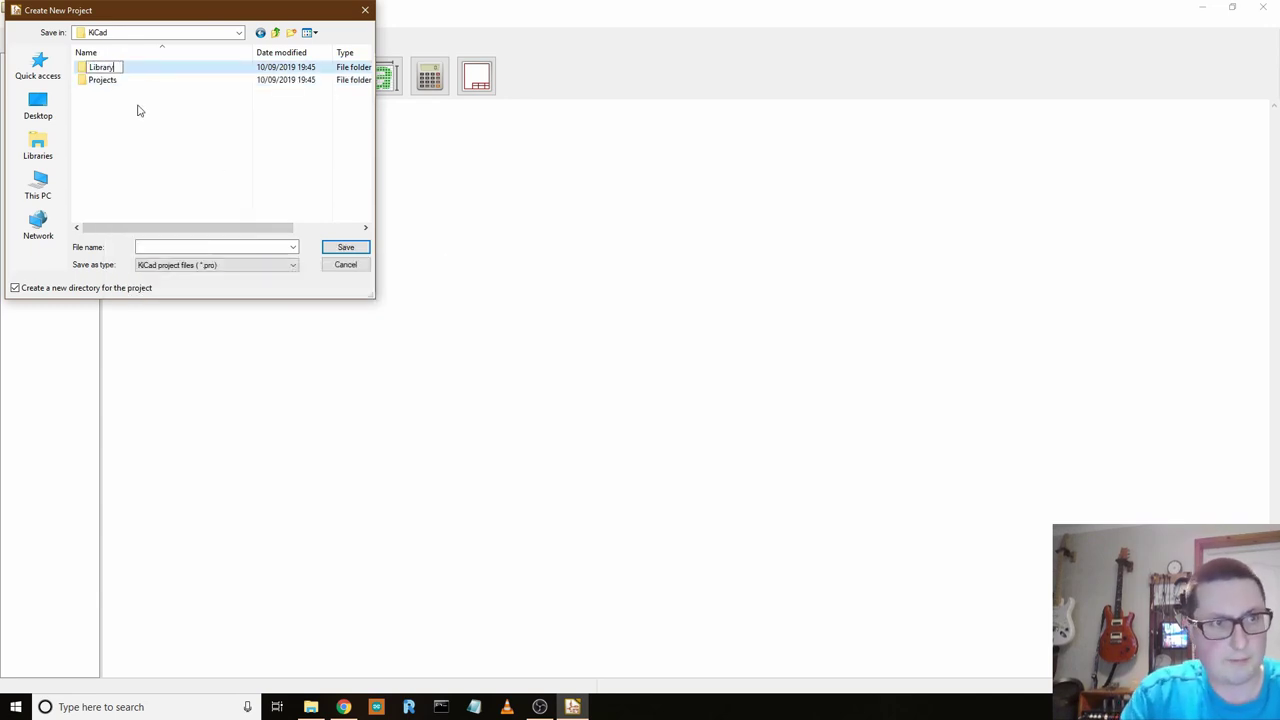
pyautogui.doubleClick(101, 68)
pyautogui.moveTo(153, 17); pyautogui.dragTo(658, 140)
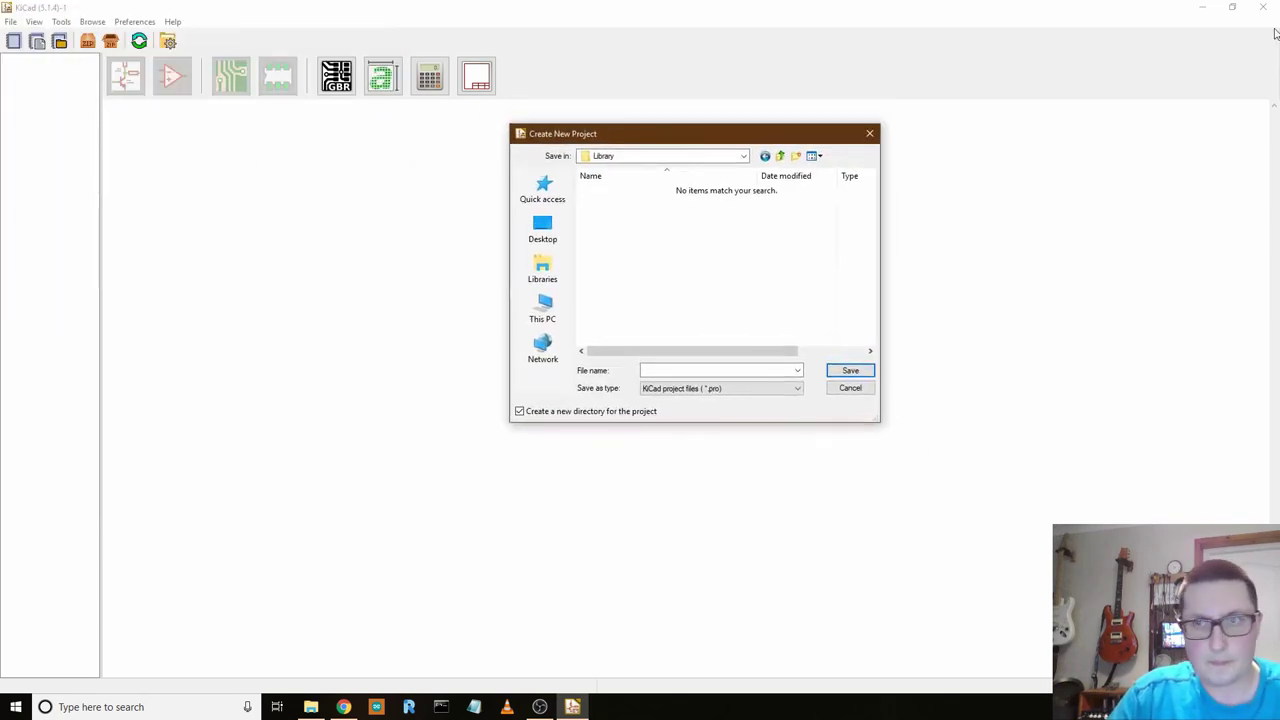
pyautogui.click(850, 388)
# - Create a new project named MedwayMakers One in the Projects folder under Documents\KiCad
pyautogui.click(10, 21)
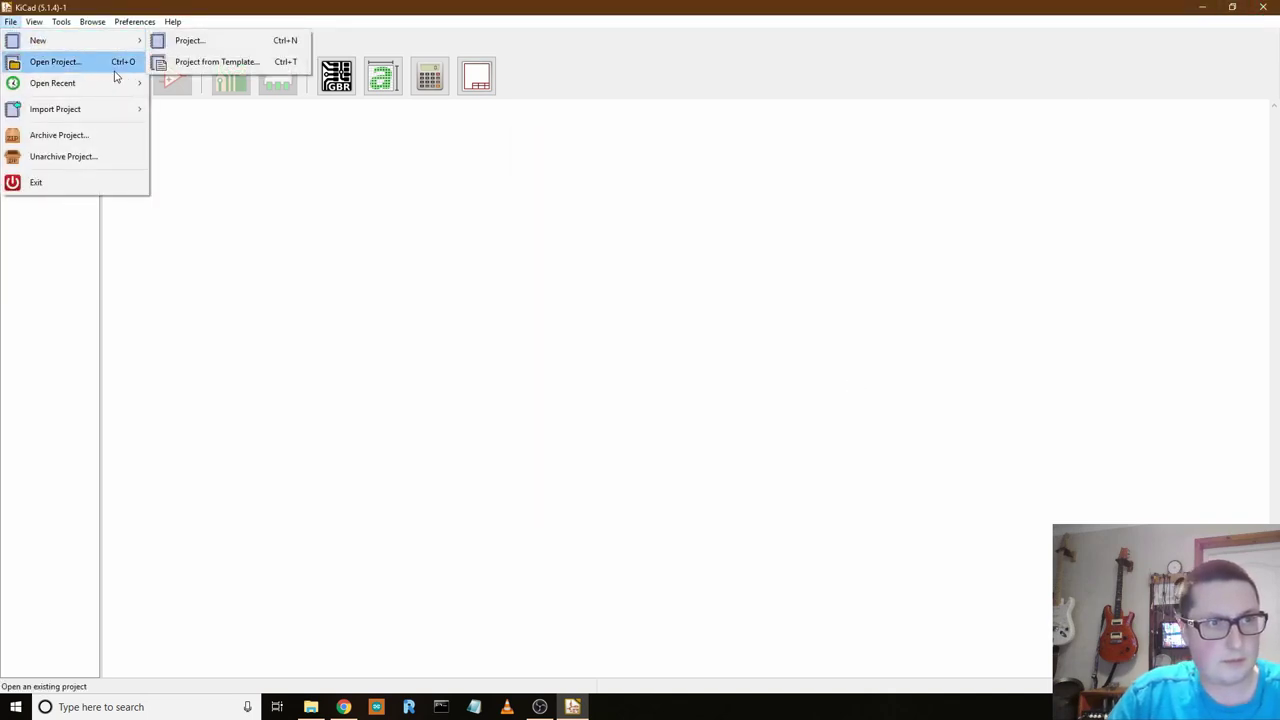
pyautogui.click(189, 40)
pyautogui.doubleClick(608, 216)
pyautogui.click(617, 206)
pyautogui.doubleClick(607, 204)
pyautogui.click(710, 371)
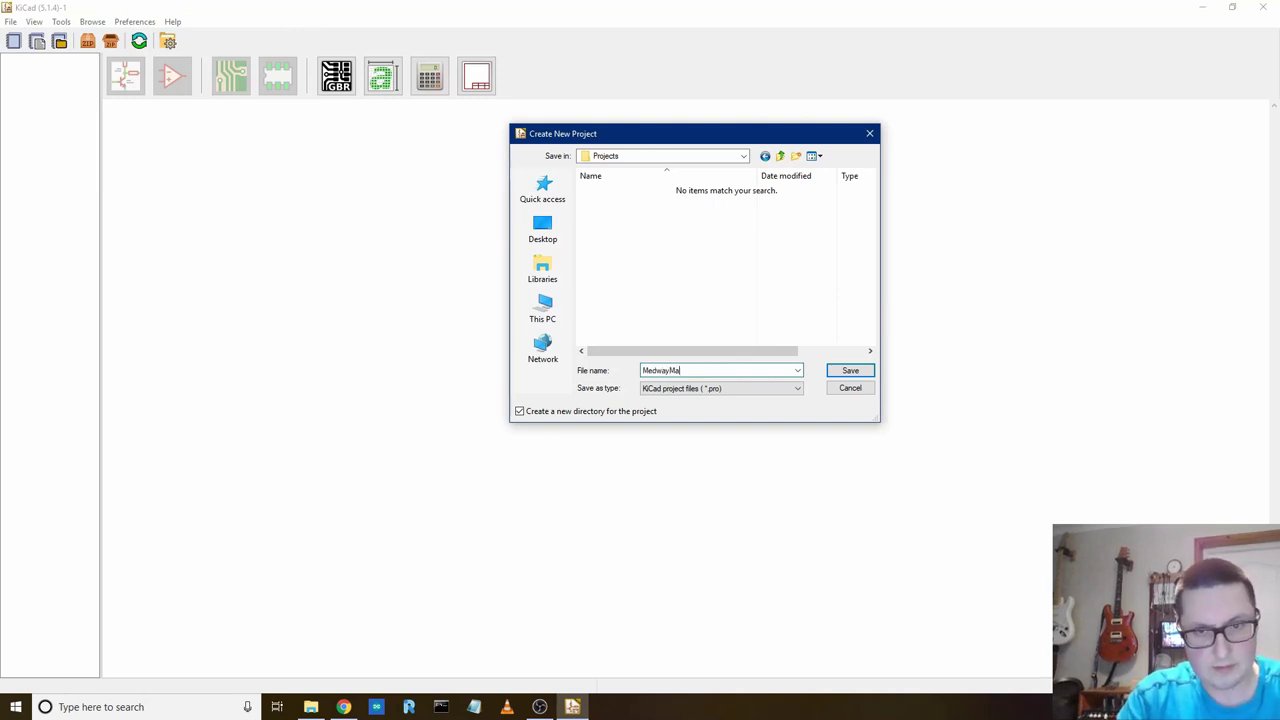
pyautogui.press('Return')
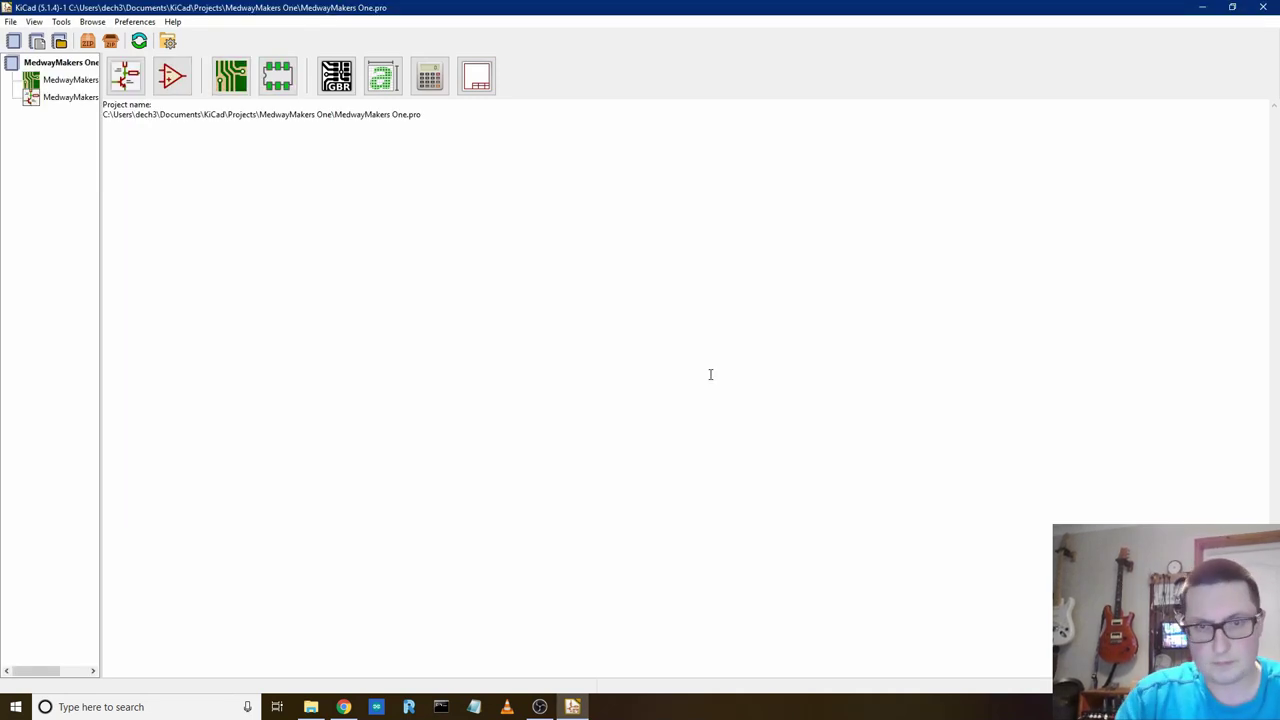
# - Open the project's schematic file and choose to create an empty global symbol library table
pyautogui.doubleClick(62, 98)
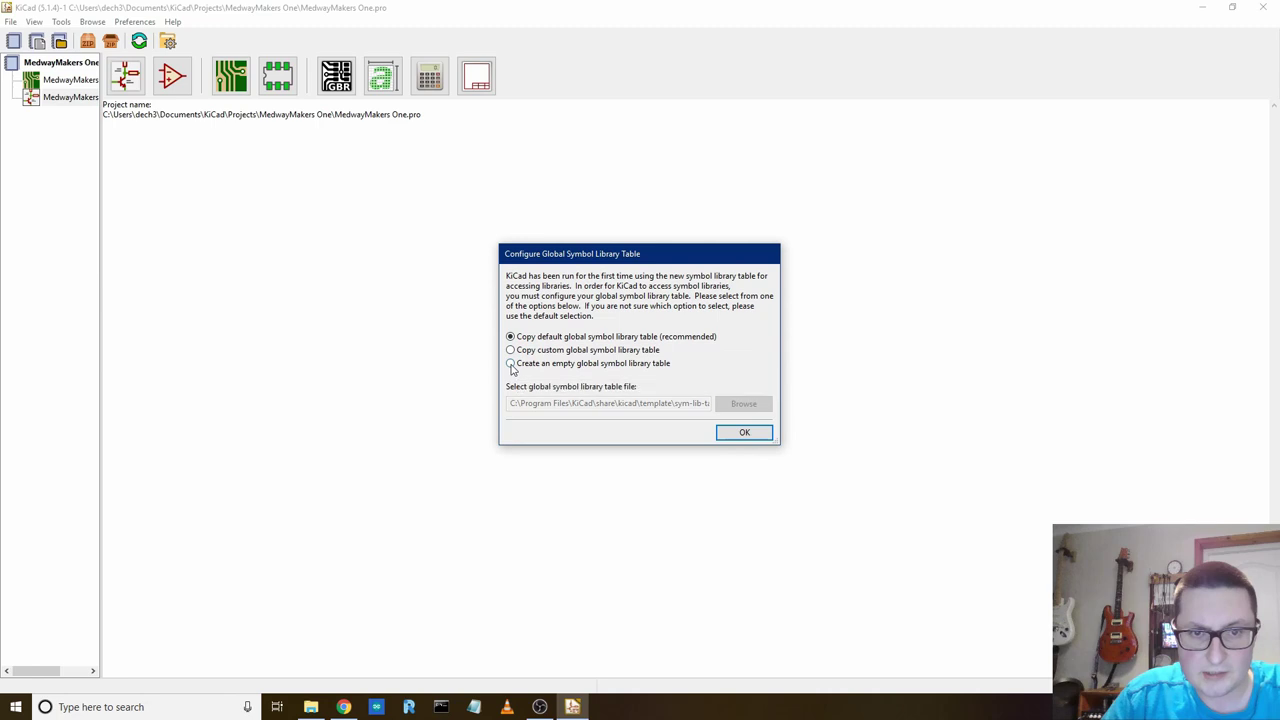
pyautogui.click(511, 364)
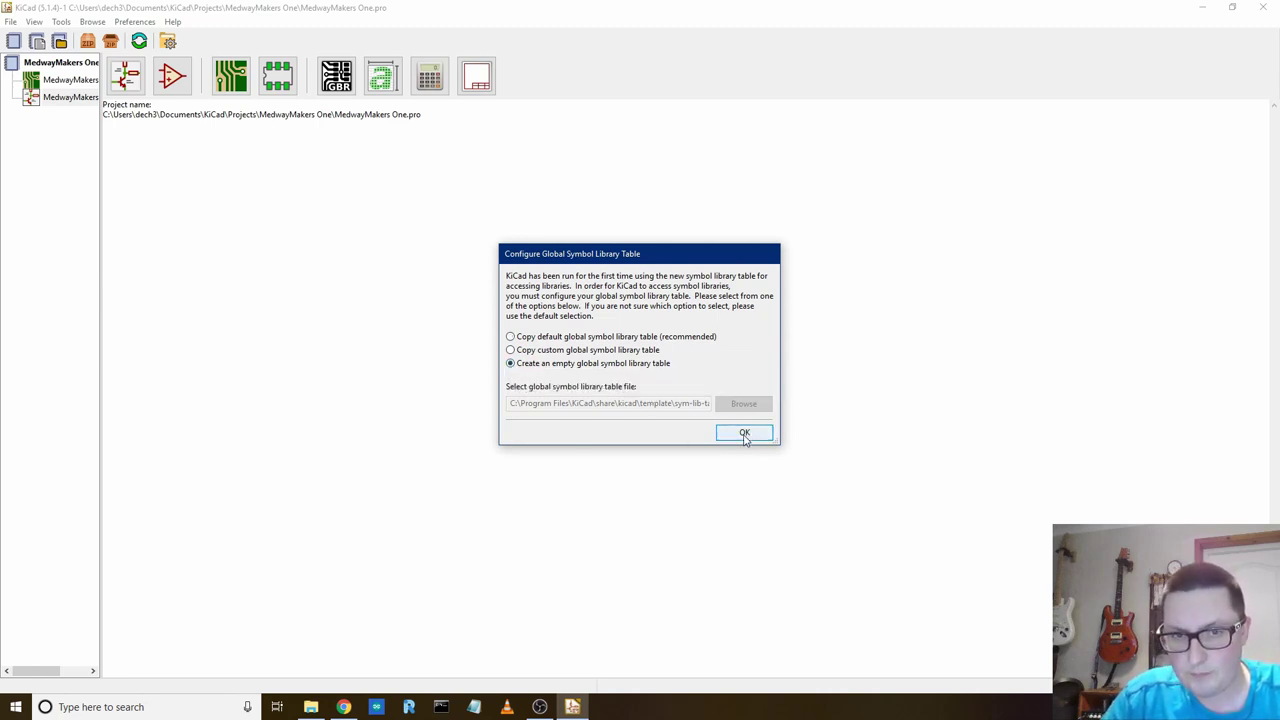
pyautogui.click(744, 434)
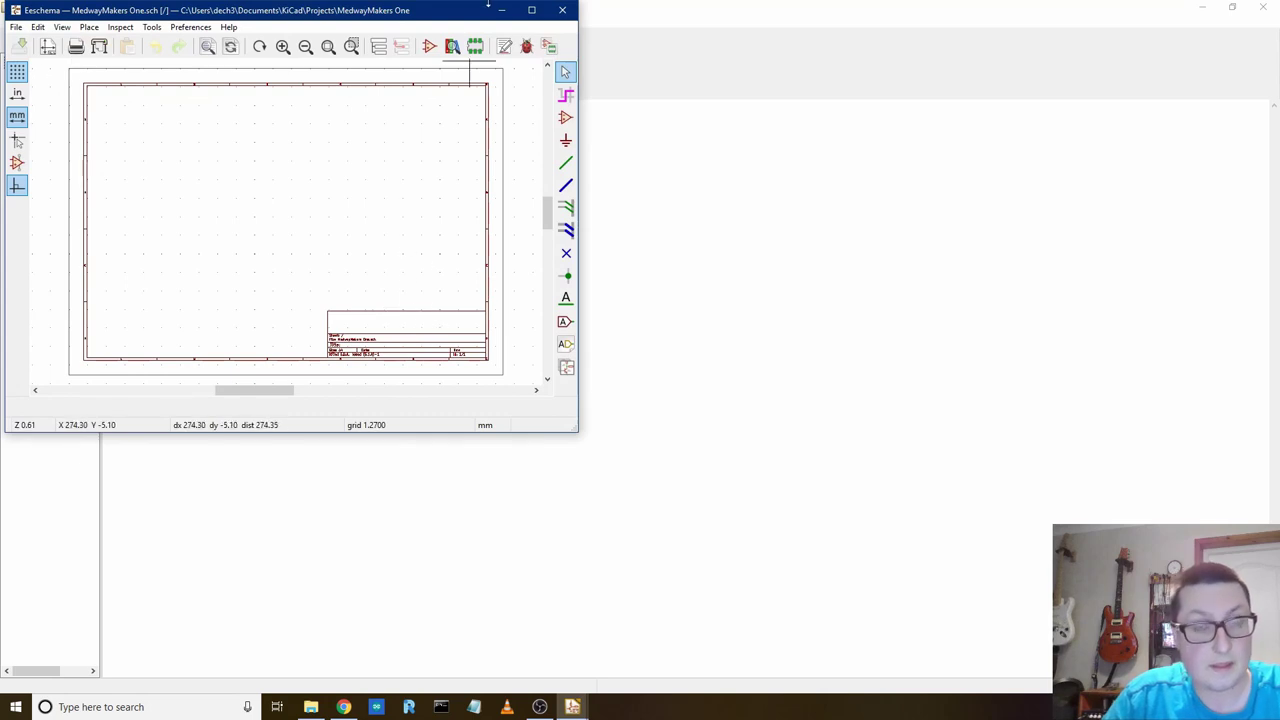
# - Enlarge the schematic editor to examine the empty sheet's title block, then close the editor
pyautogui.moveTo(576, 433); pyautogui.dragTo(1073, 683)
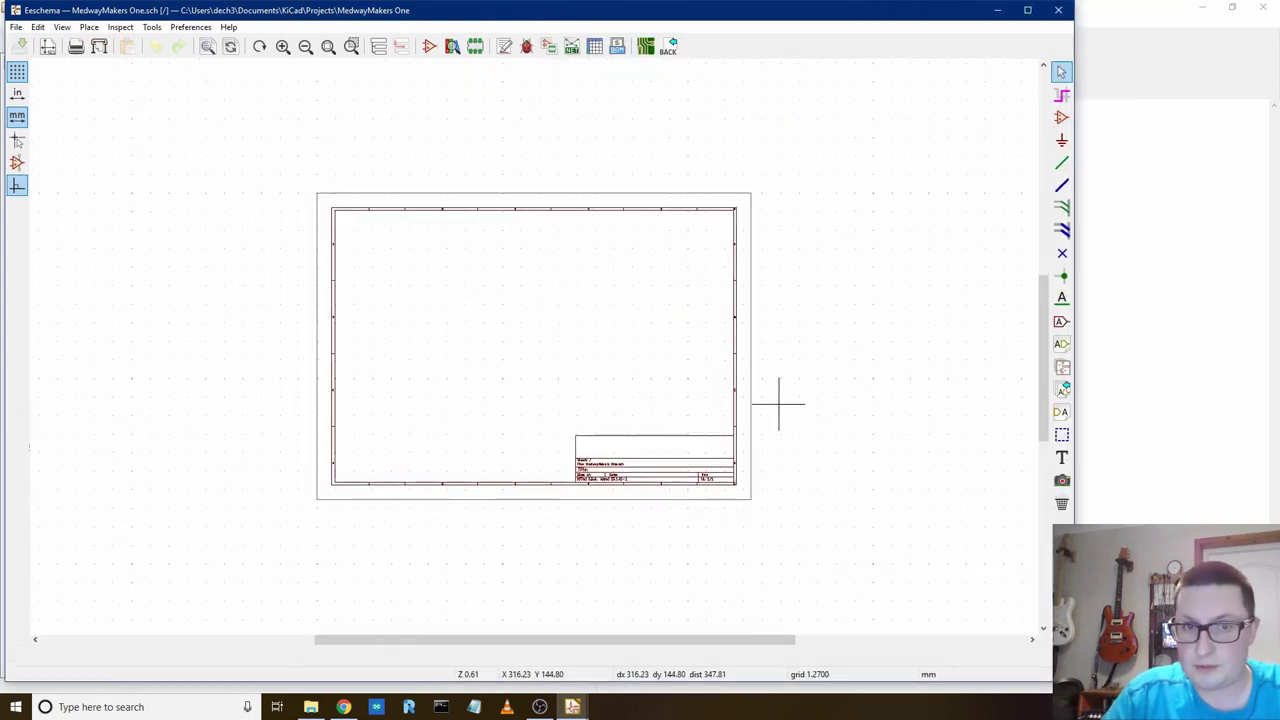
pyautogui.scroll(3, 534, 351)
pyautogui.rightClick(533, 354)
pyautogui.moveTo(617, 482)
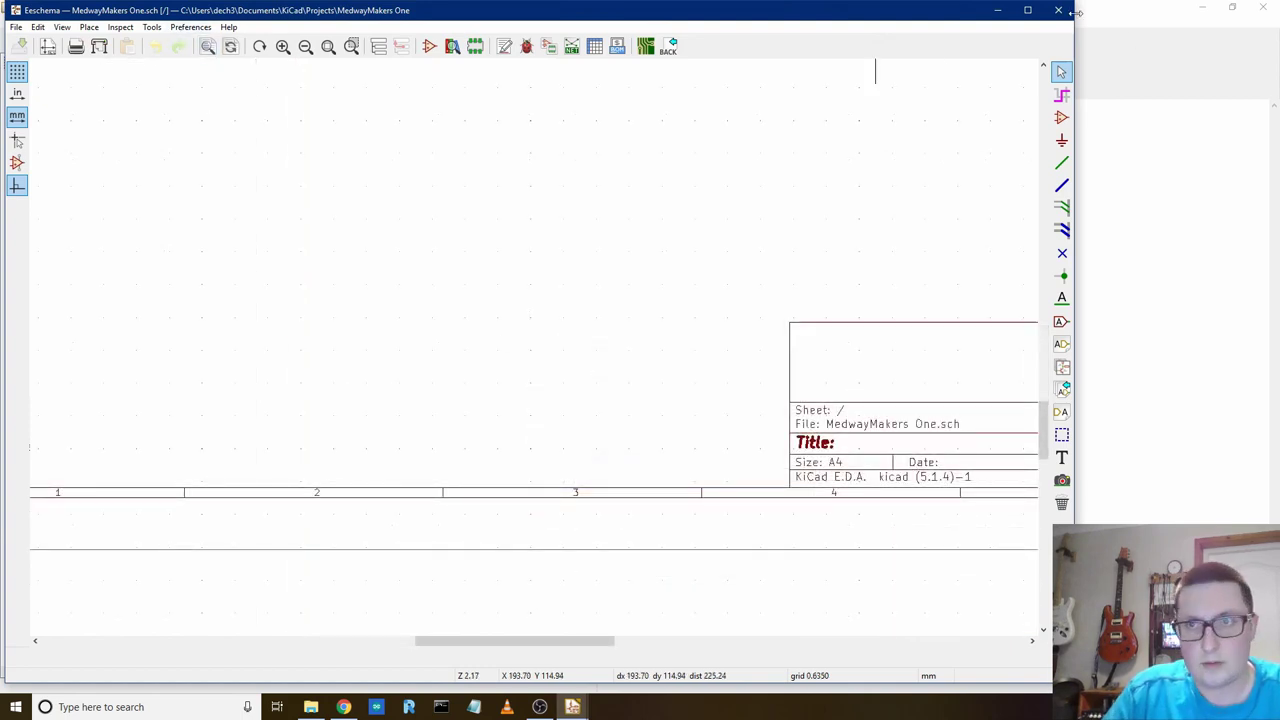
pyautogui.click(1058, 10)
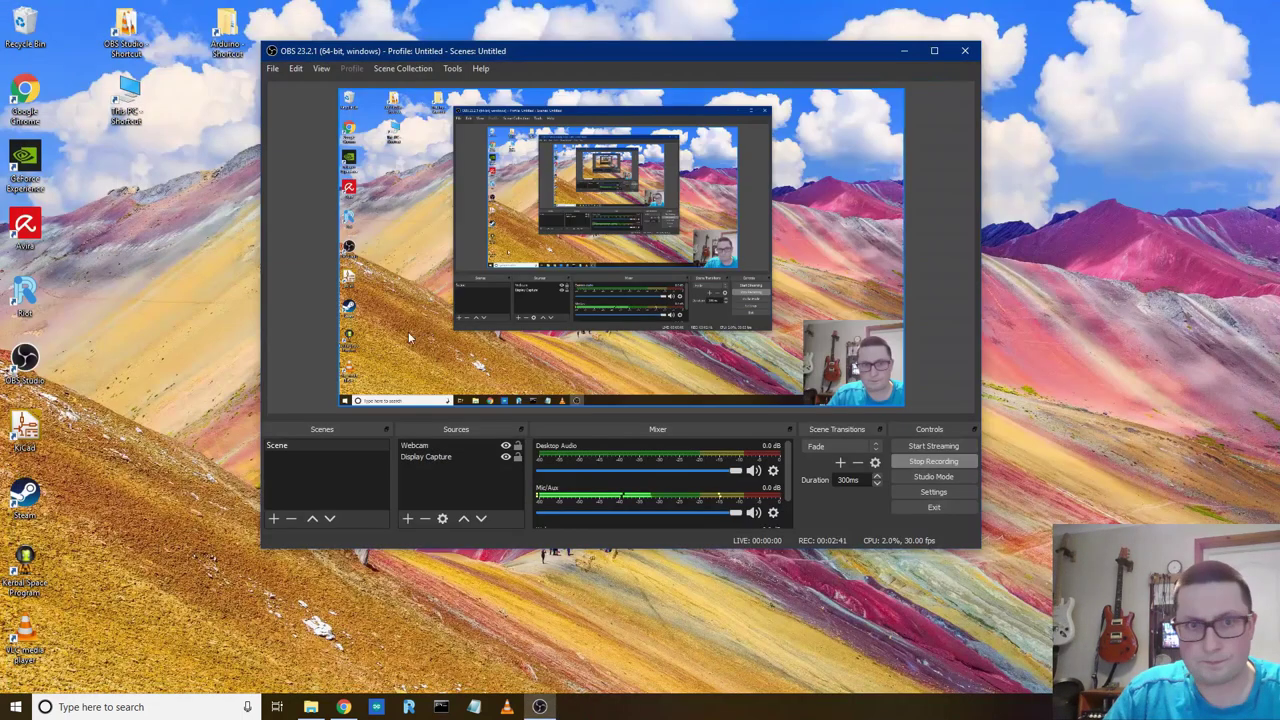
# - Open the USBDRIVE32G (F:) drive in a File Explorer window and shift that window clear of the desktop shortcuts
pyautogui.moveTo(640, 52); pyautogui.dragTo(798, 72)
pyautogui.press('super+e')
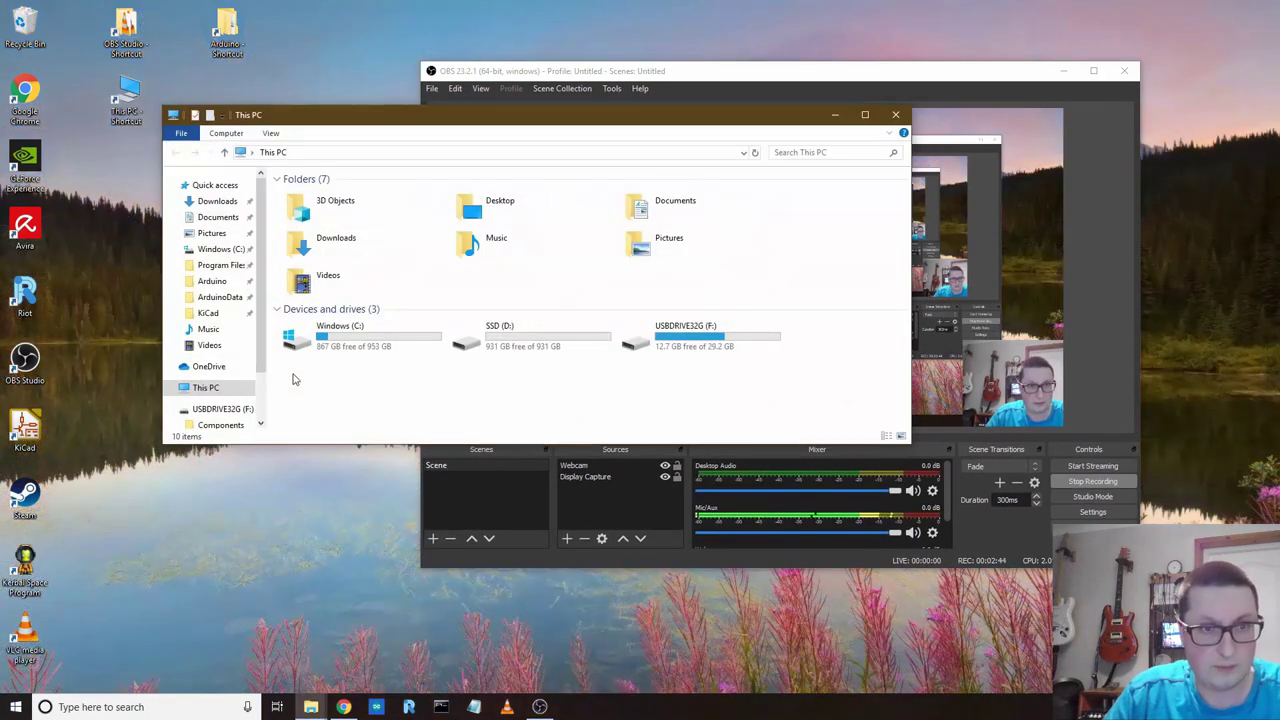
pyautogui.doubleClick(692, 336)
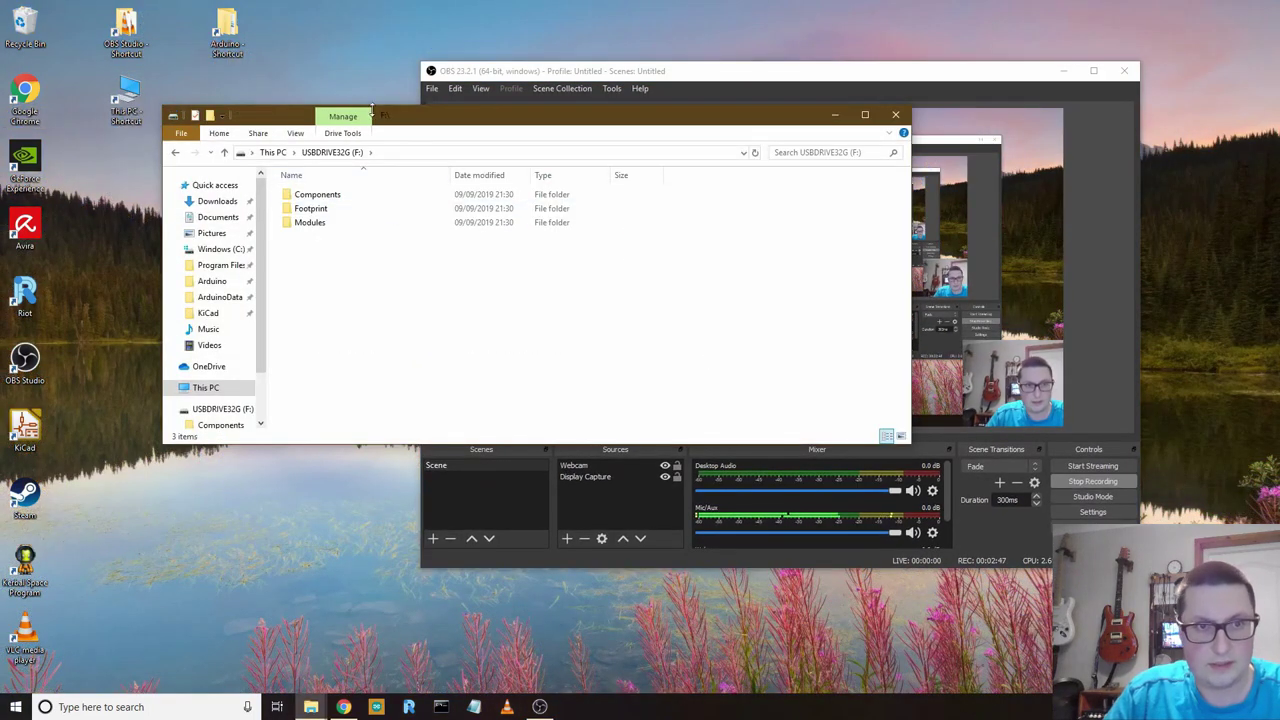
pyautogui.moveTo(281, 118); pyautogui.dragTo(479, 139)
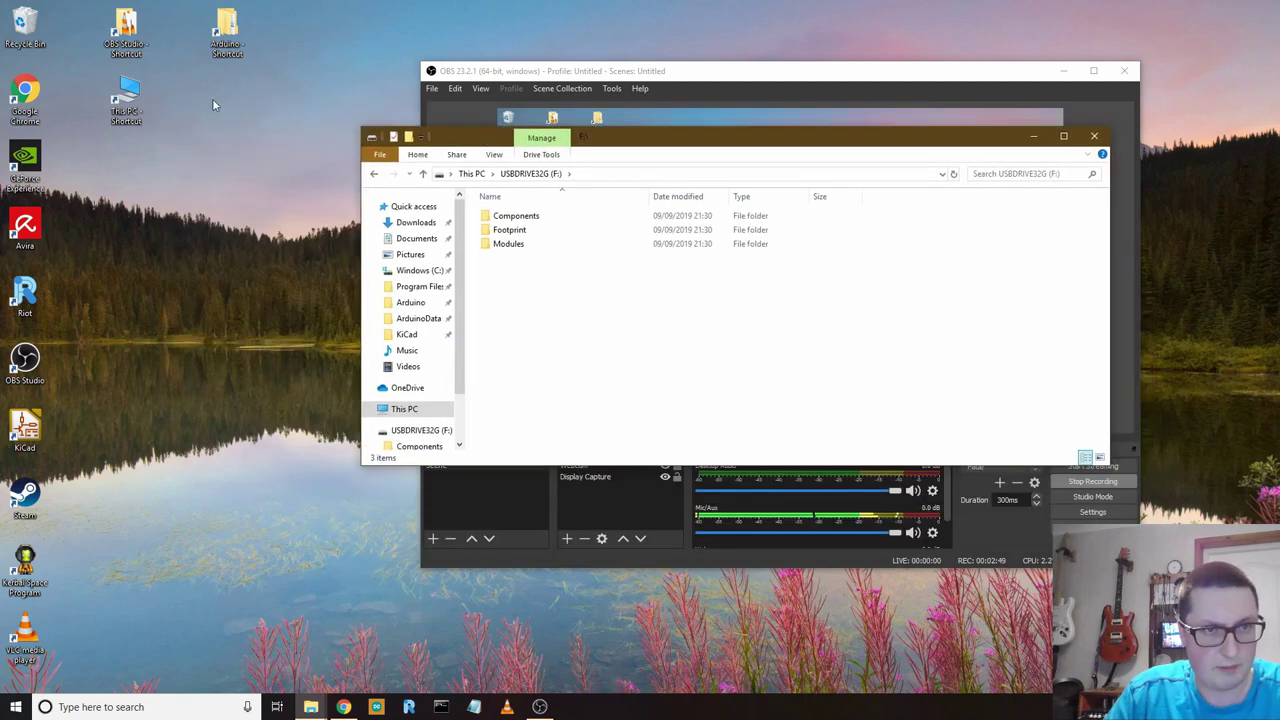
# - Bring the other USB drive window forward and open the pinned KiCad folder in a separate window beside it
pyautogui.click(311, 706)
pyautogui.click(277, 654)
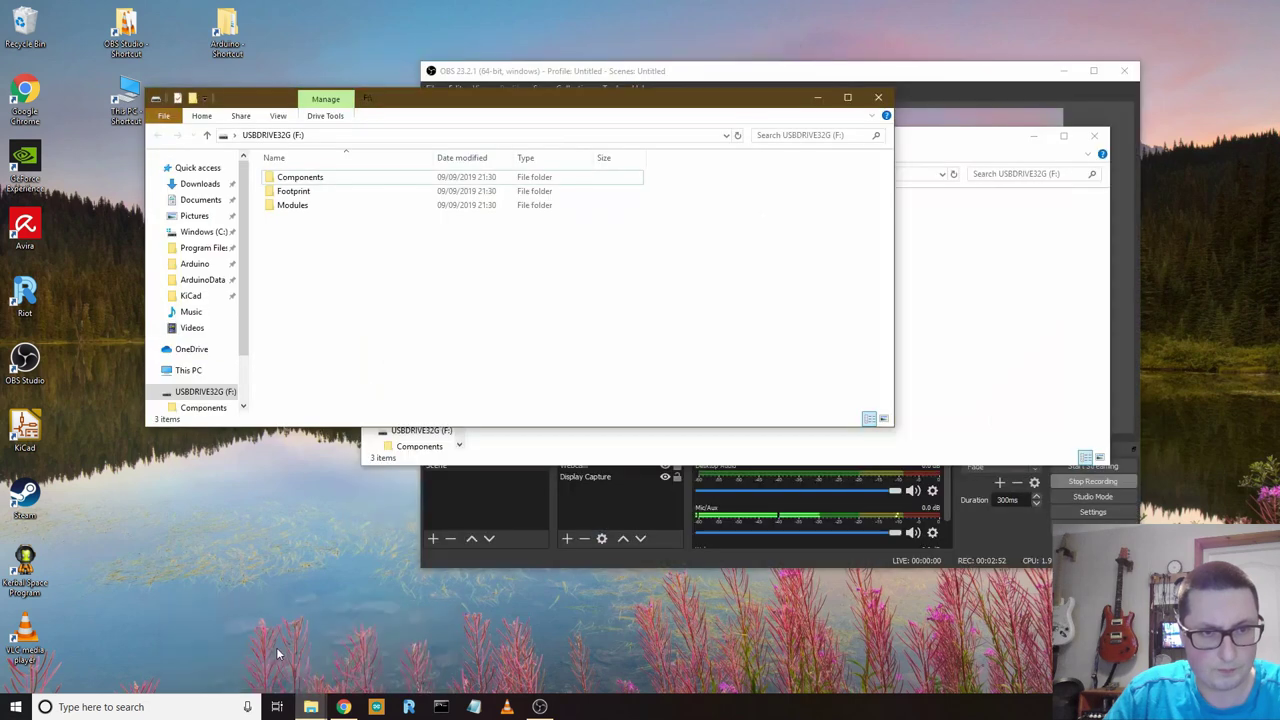
pyautogui.scroll(-1, 247, 338)
pyautogui.scroll(1, 249, 338)
pyautogui.rightClick(206, 297)
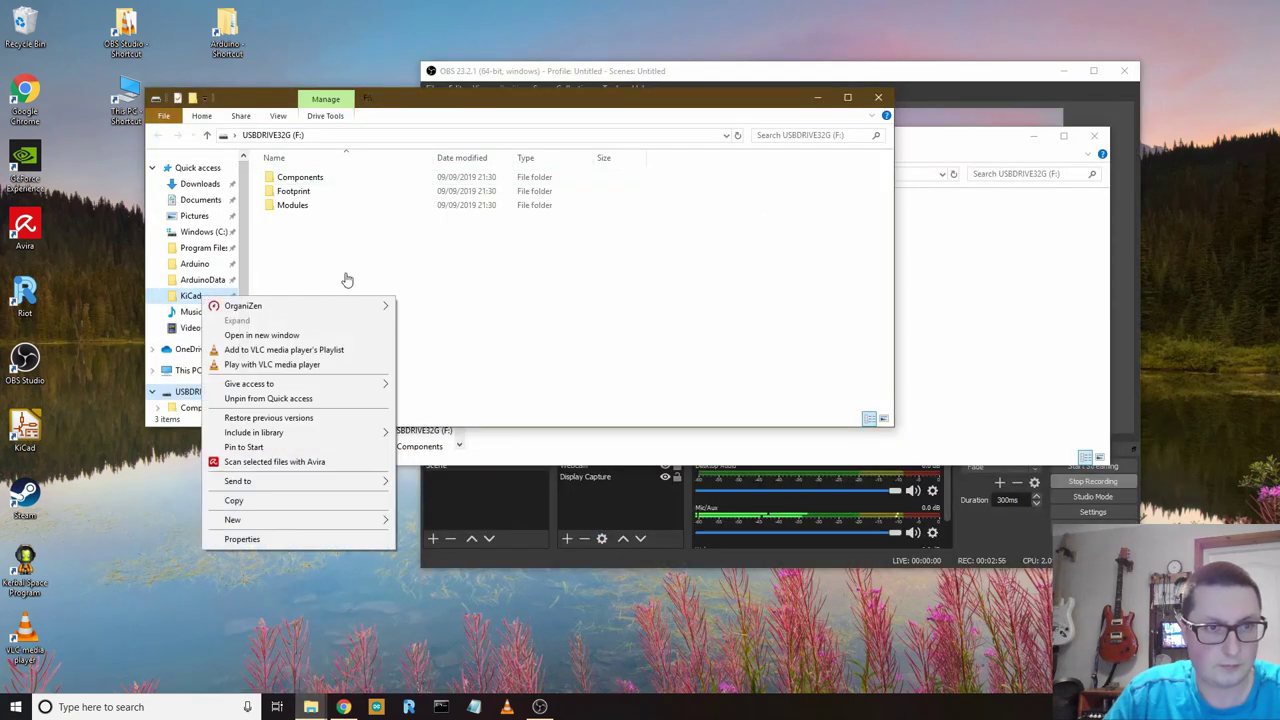
pyautogui.click(262, 335)
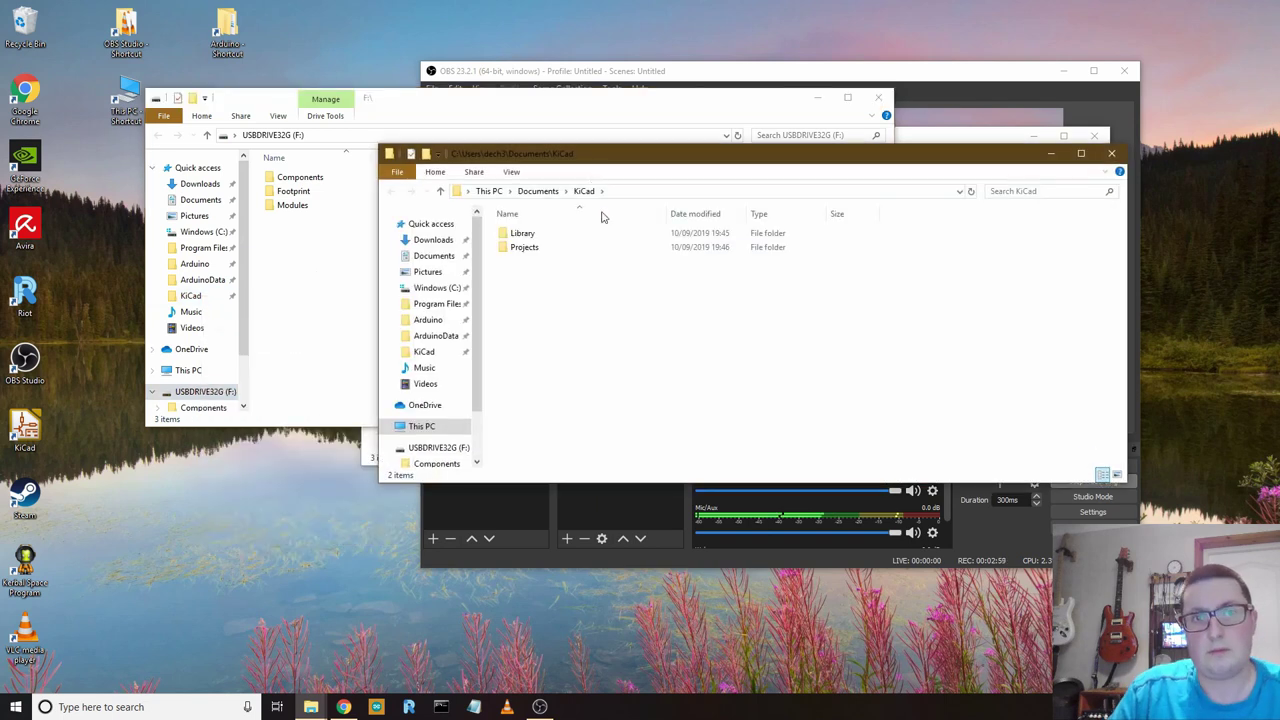
pyautogui.moveTo(558, 153); pyautogui.dragTo(590, 203)
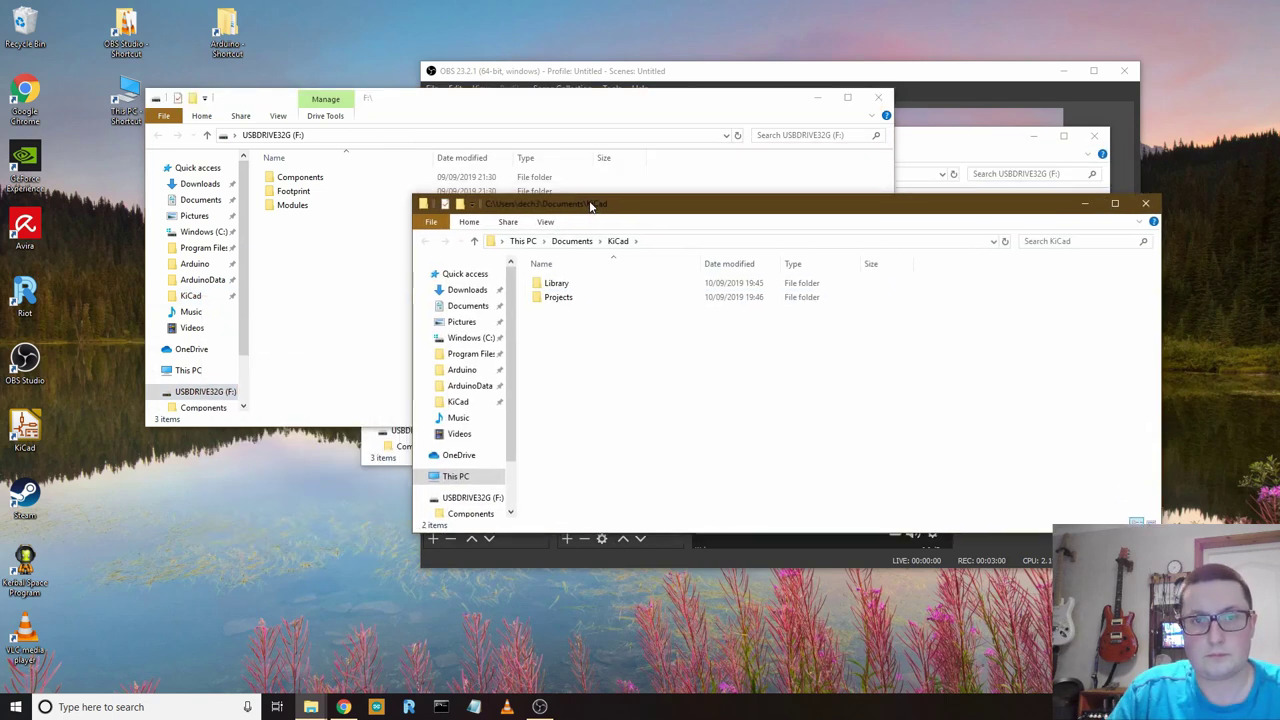
# - Go up to the Documents folder and create a shortcut to the KiCad folder
pyautogui.click(571, 241)
pyautogui.rightClick(556, 314)
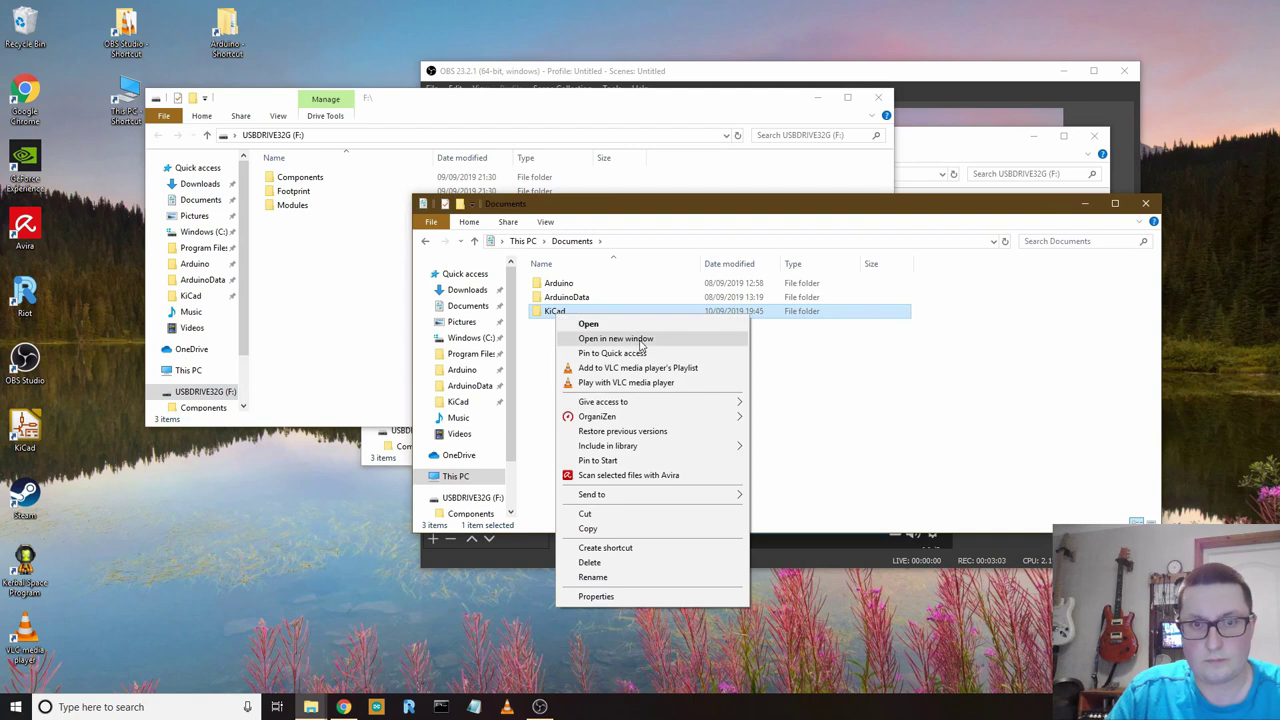
pyautogui.click(624, 548)
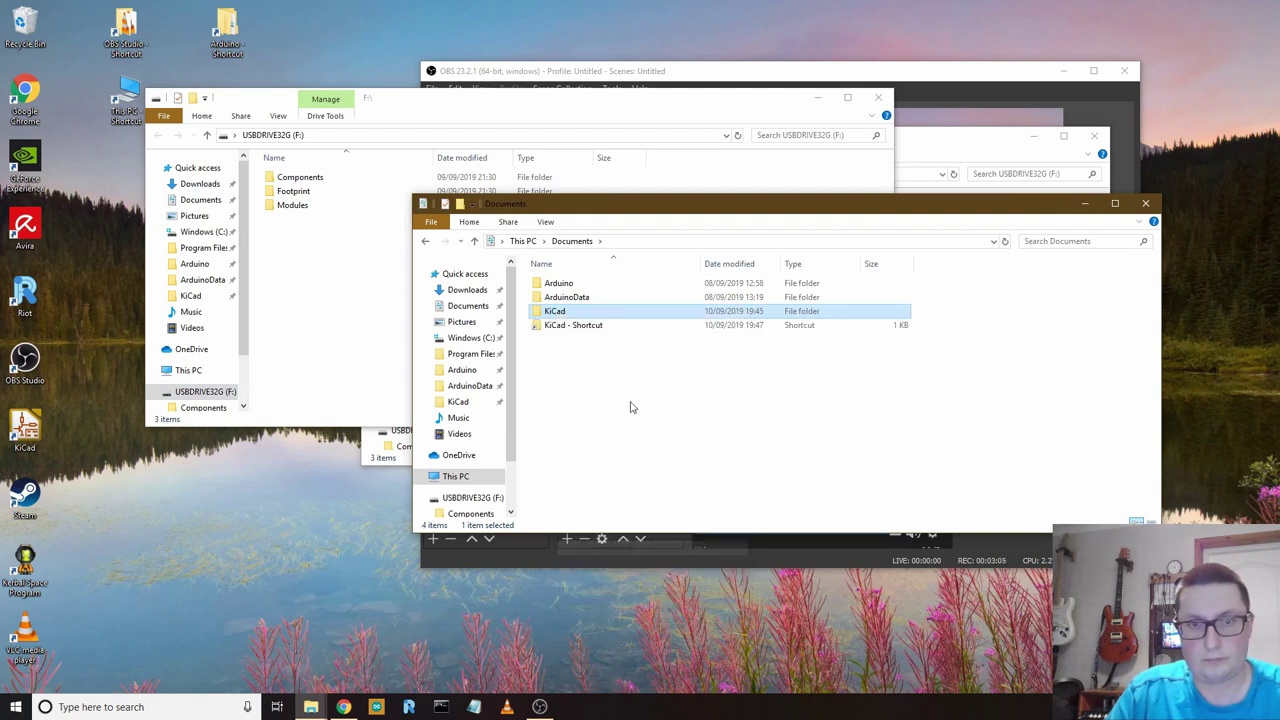
# - Move the KiCad shortcut onto the desktop and open the Library folder inside the KiCad folder
pyautogui.moveTo(580, 325); pyautogui.dragTo(300, 58)
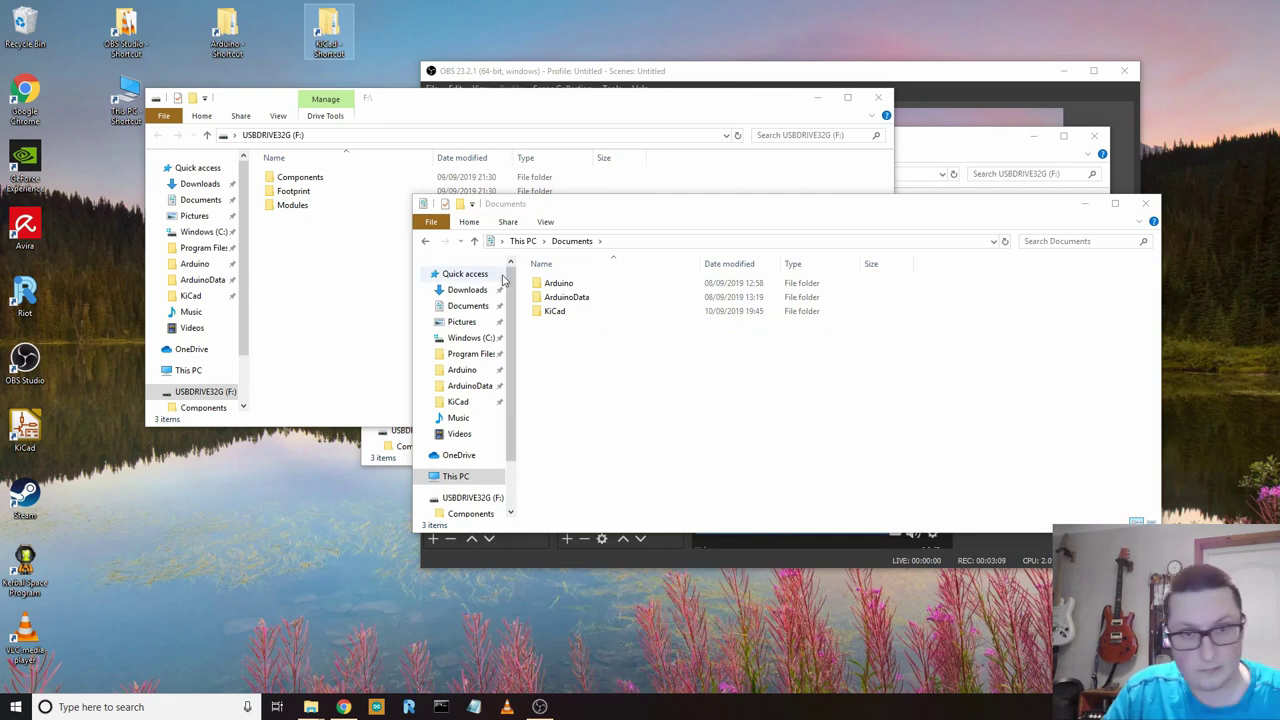
pyautogui.doubleClick(560, 311)
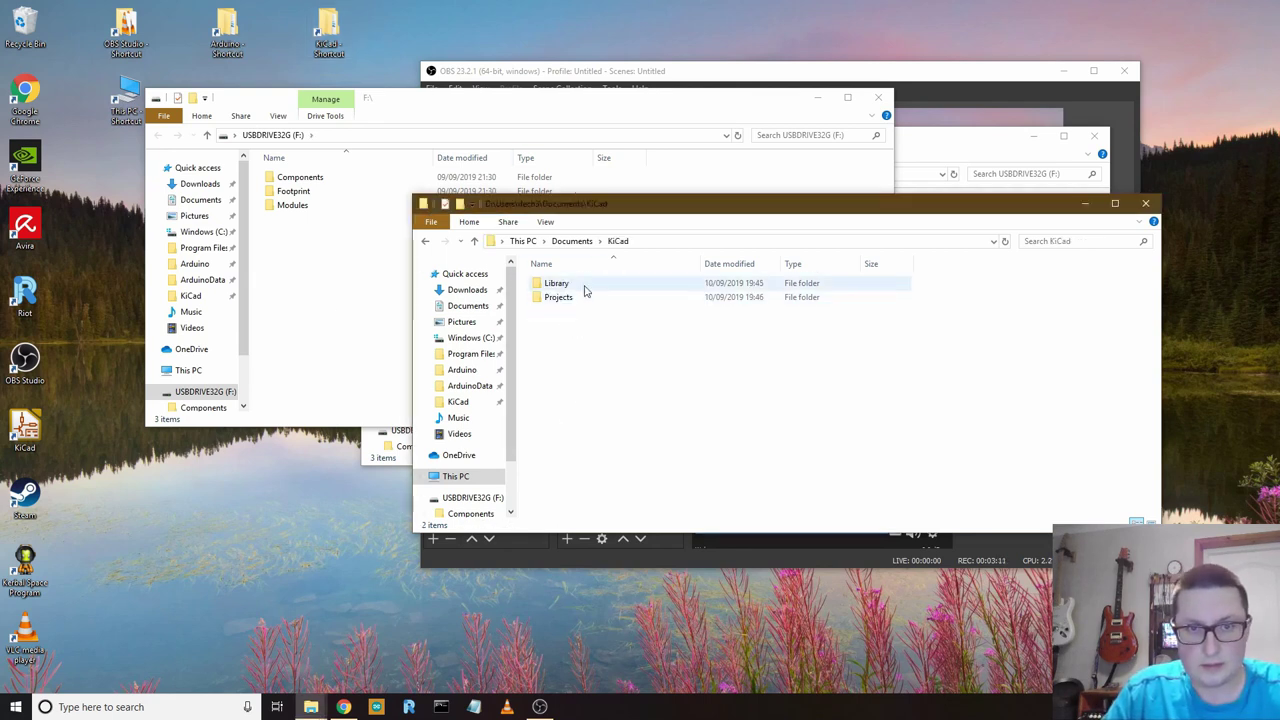
pyautogui.doubleClick(574, 284)
# - Copy the Components, Footprint and Modules folders from the USB drive into the KiCad Library folder
pyautogui.click(357, 274)
pyautogui.moveTo(368, 262)
pyautogui.mouseDown()
pyautogui.moveTo(286, 194)
pyautogui.moveTo(323, 217)
pyautogui.moveTo(288, 174)
pyautogui.moveTo(1049, 423)
pyautogui.mouseUp()
pyautogui.click(298, 177)
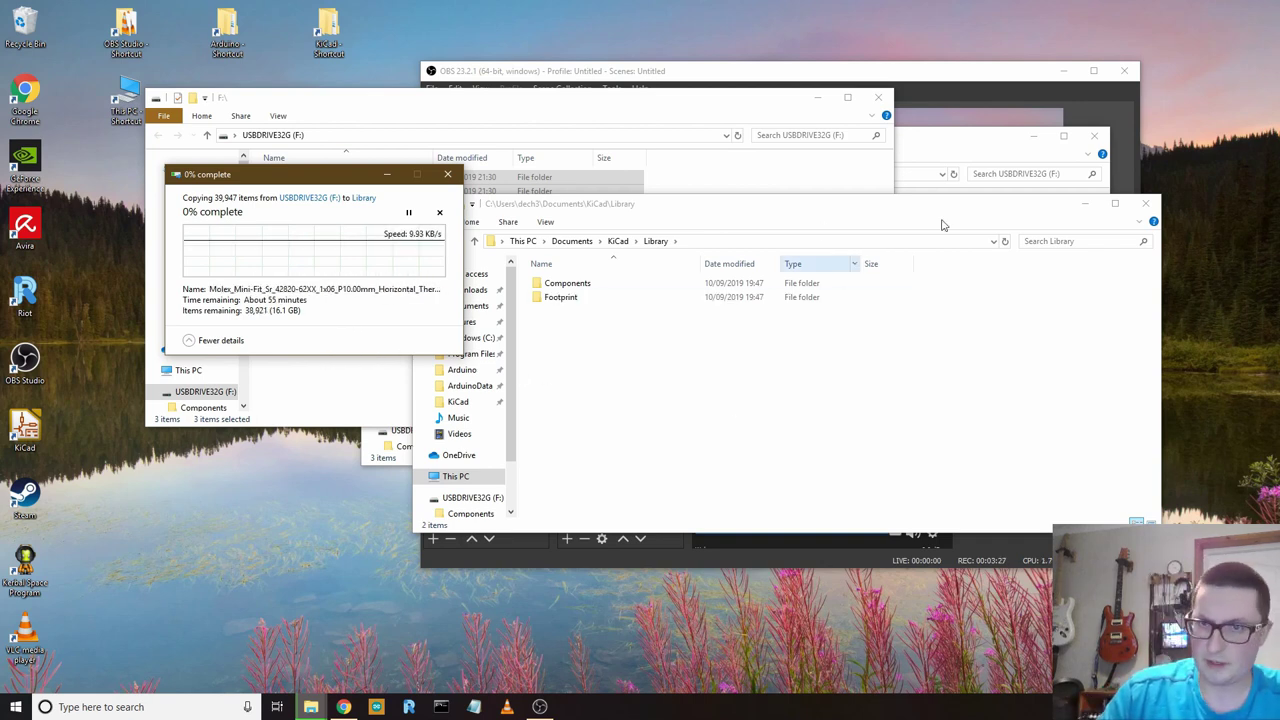
pyautogui.click(988, 110)
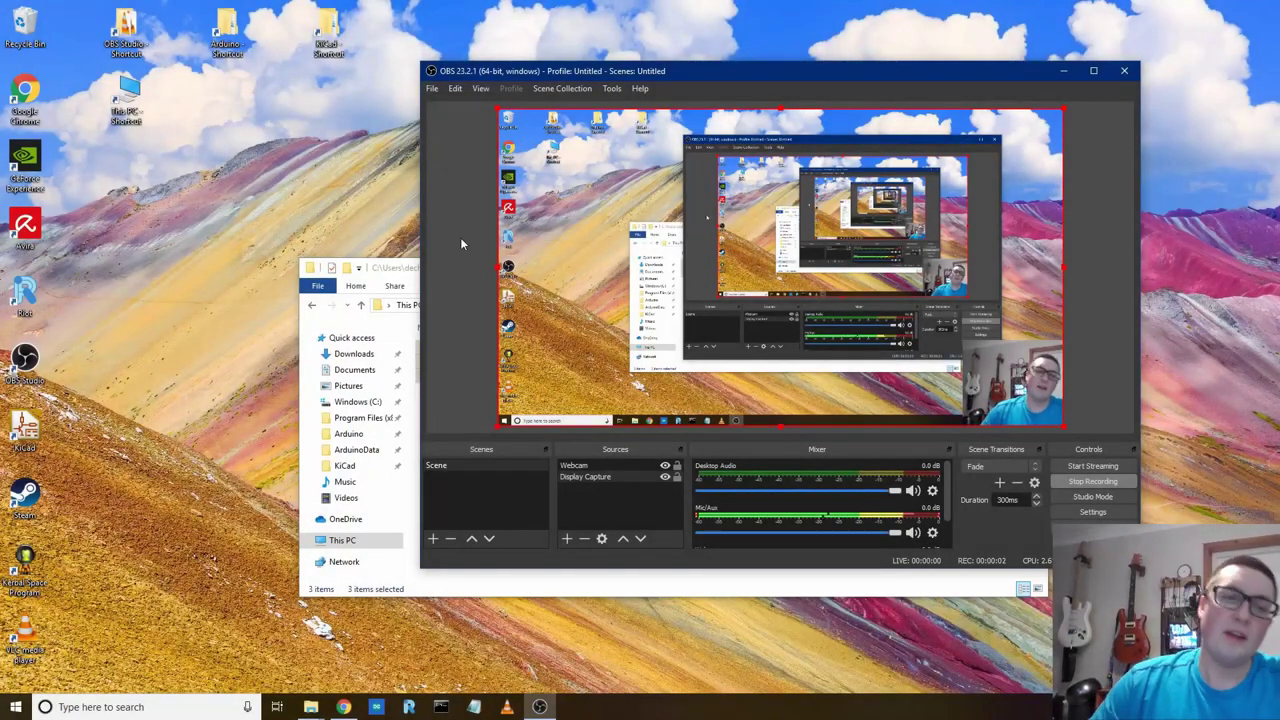
# - Check the copied folders in the KiCad Library folder window, then close that window
pyautogui.click(414, 272)
pyautogui.moveTo(414, 272); pyautogui.dragTo(166, 172)
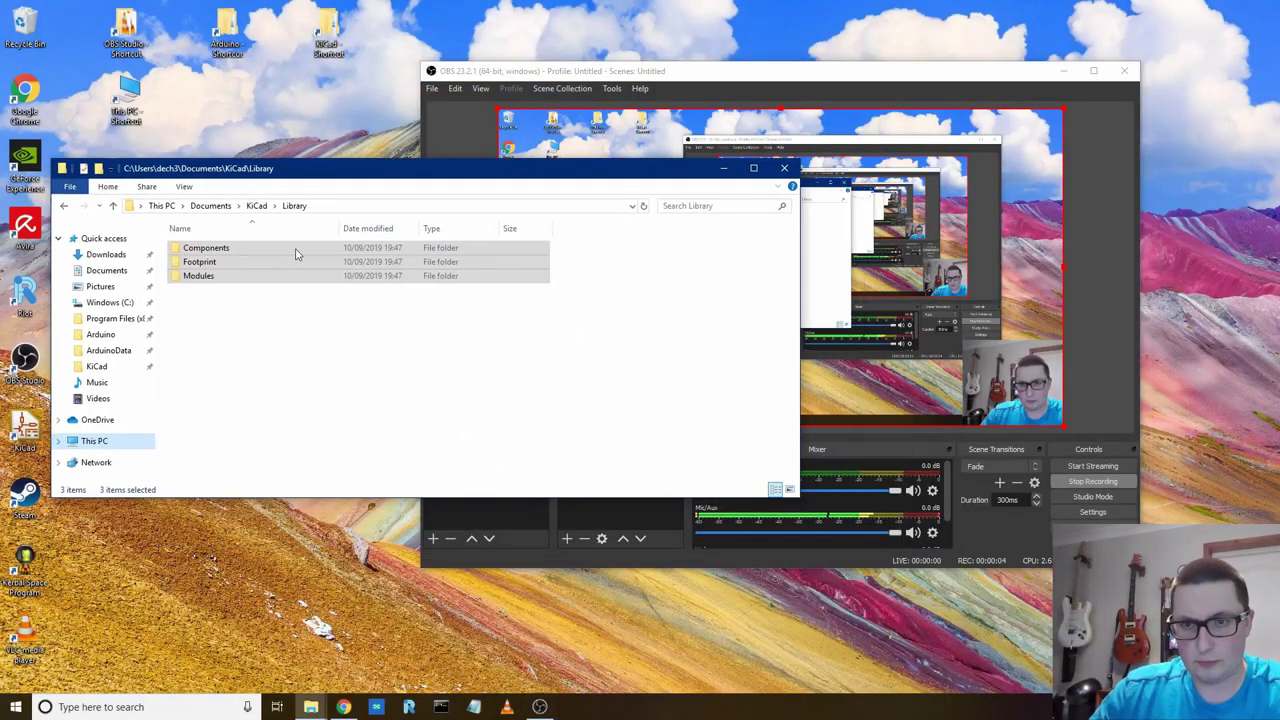
pyautogui.click(266, 205)
pyautogui.click(784, 168)
# - Launch KiCad and open the MedwayMakers One schematic, shifting its editor window to uncover the project file list
pyautogui.doubleClick(28, 440)
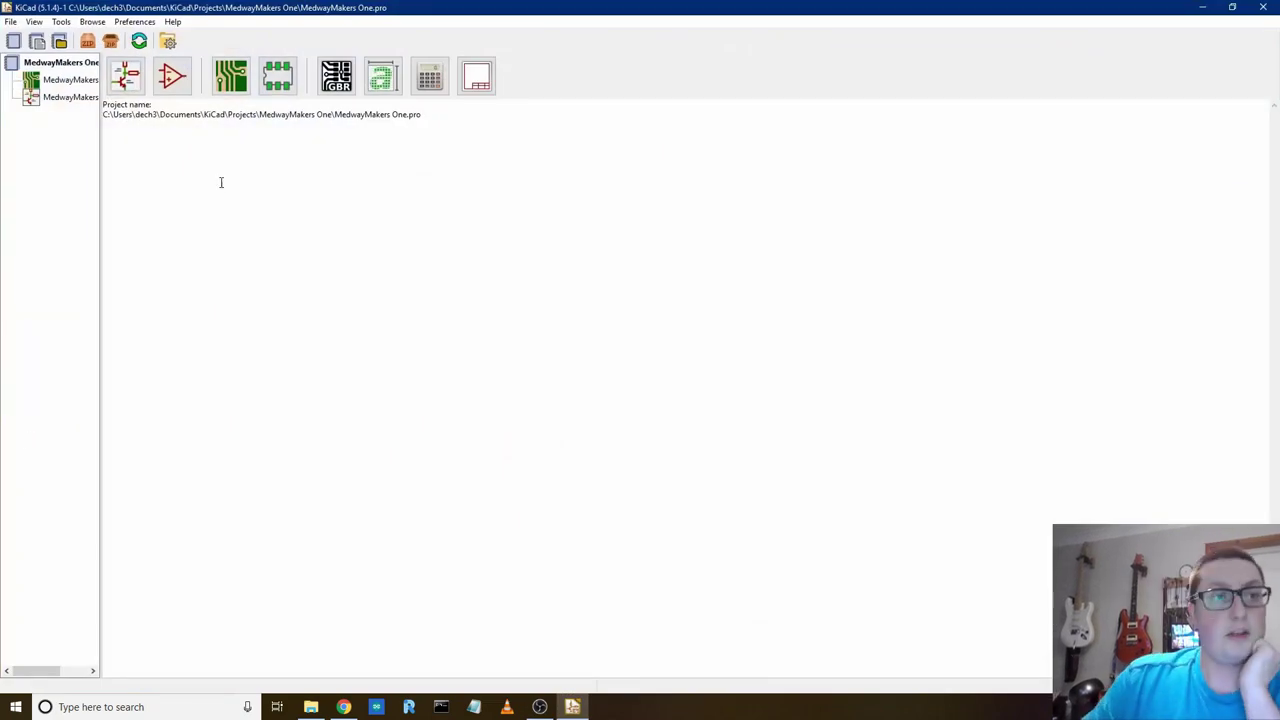
pyautogui.doubleClick(58, 97)
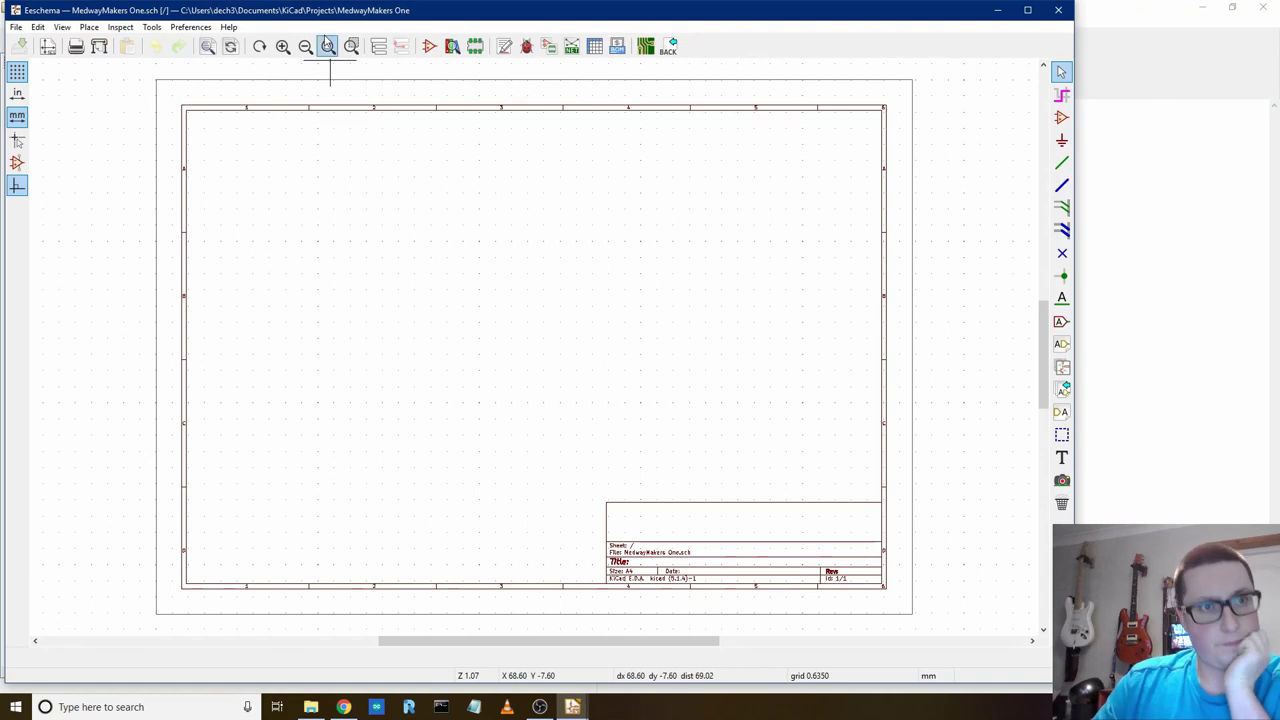
pyautogui.moveTo(657, 14); pyautogui.dragTo(757, 37)
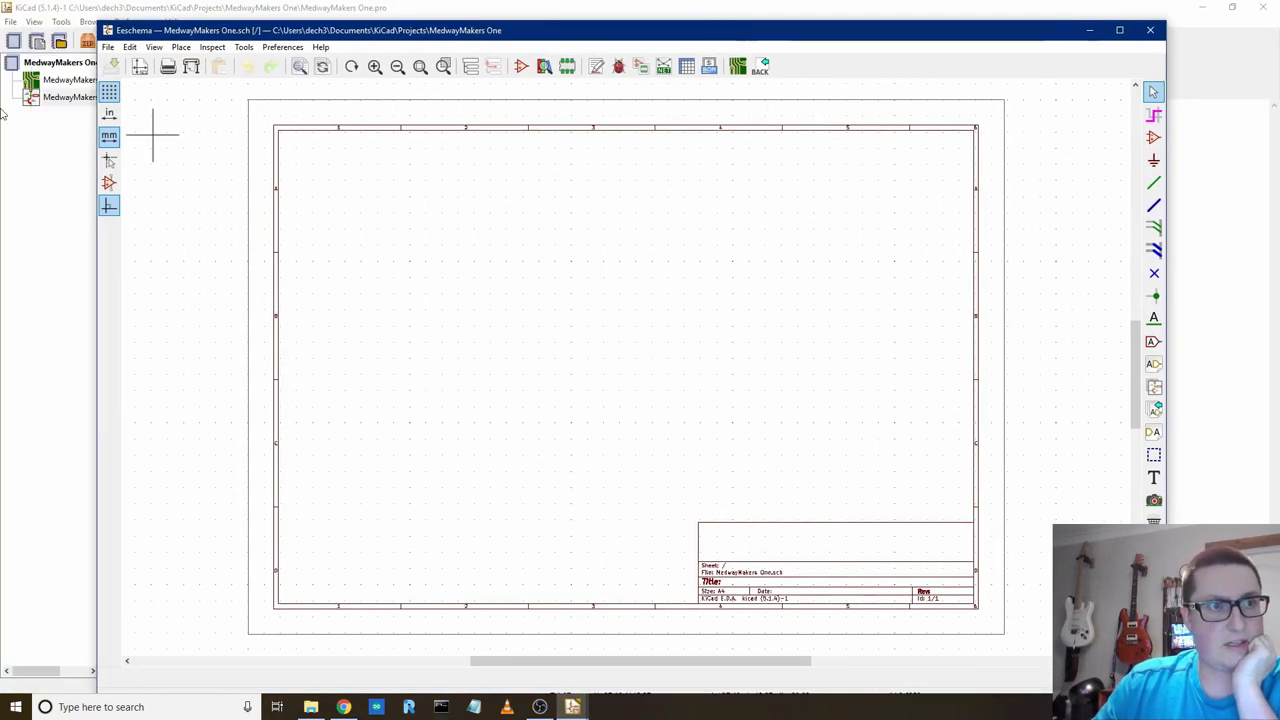
pyautogui.click(65, 103)
pyautogui.doubleClick(65, 100)
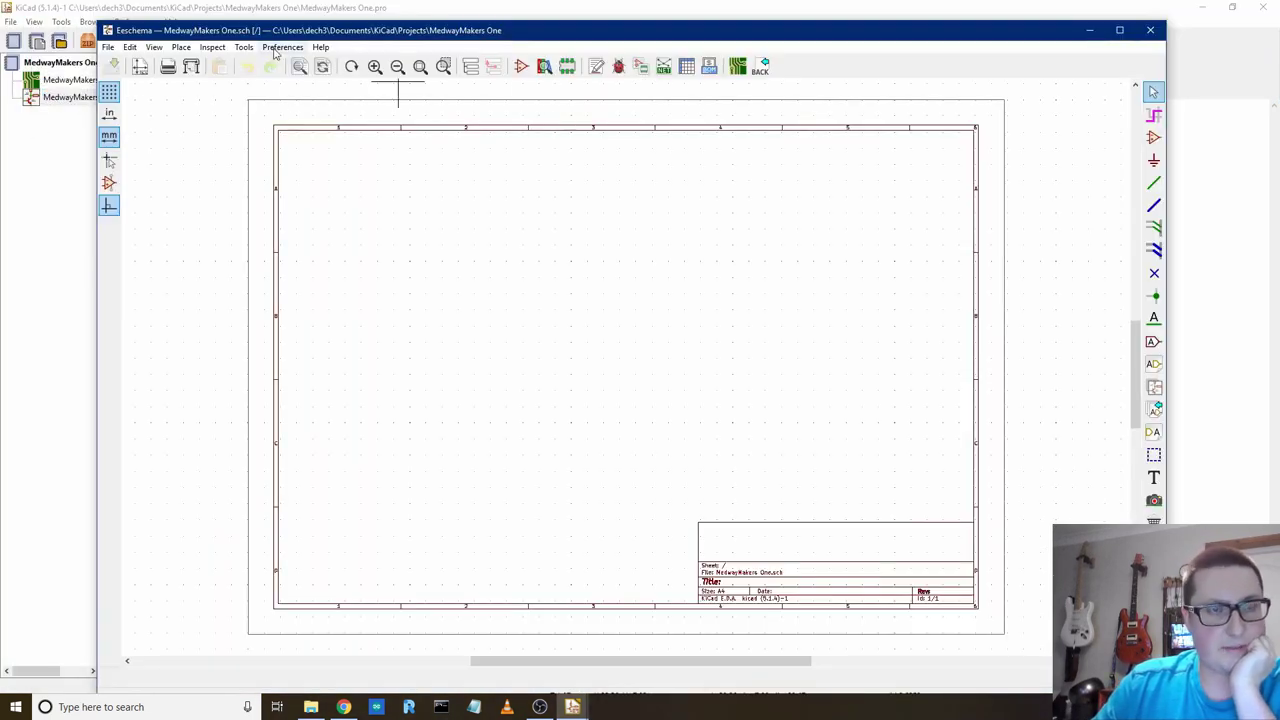
# - Open the symbol library manager from the schematic editor and reposition its dialog higher over the sheet
pyautogui.click(282, 48)
pyautogui.click(336, 82)
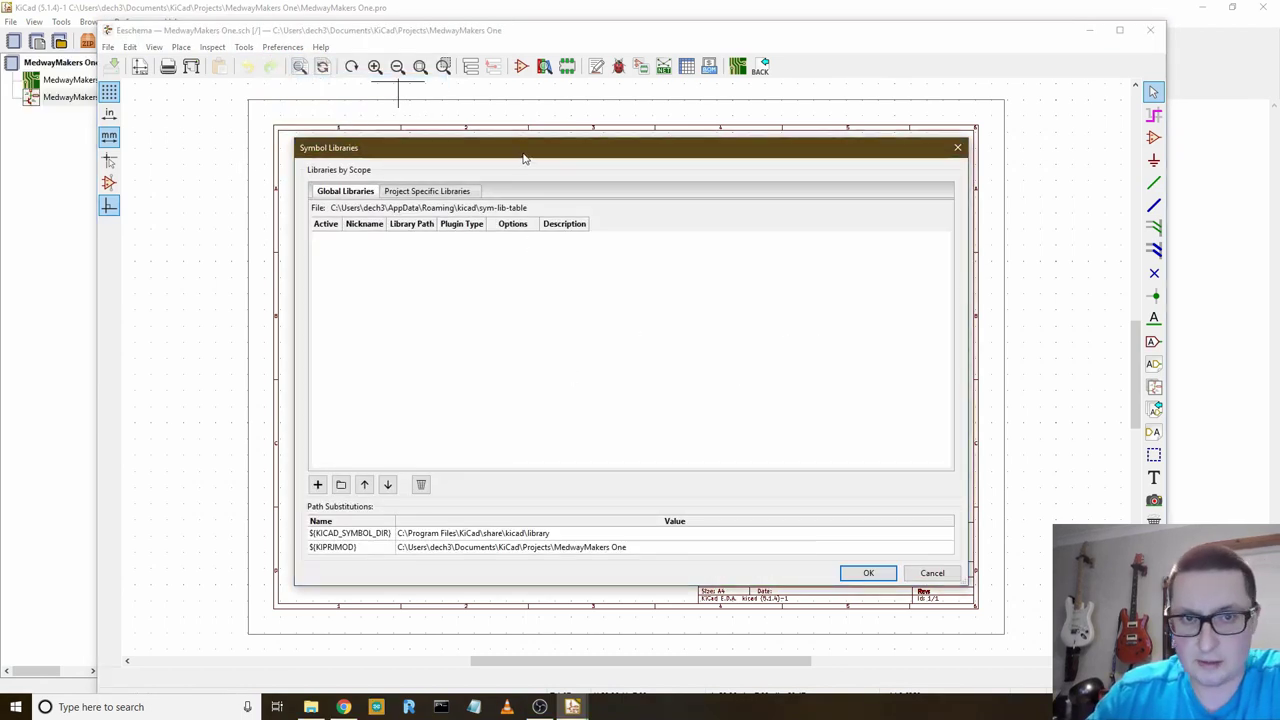
pyautogui.moveTo(524, 152); pyautogui.dragTo(499, 61)
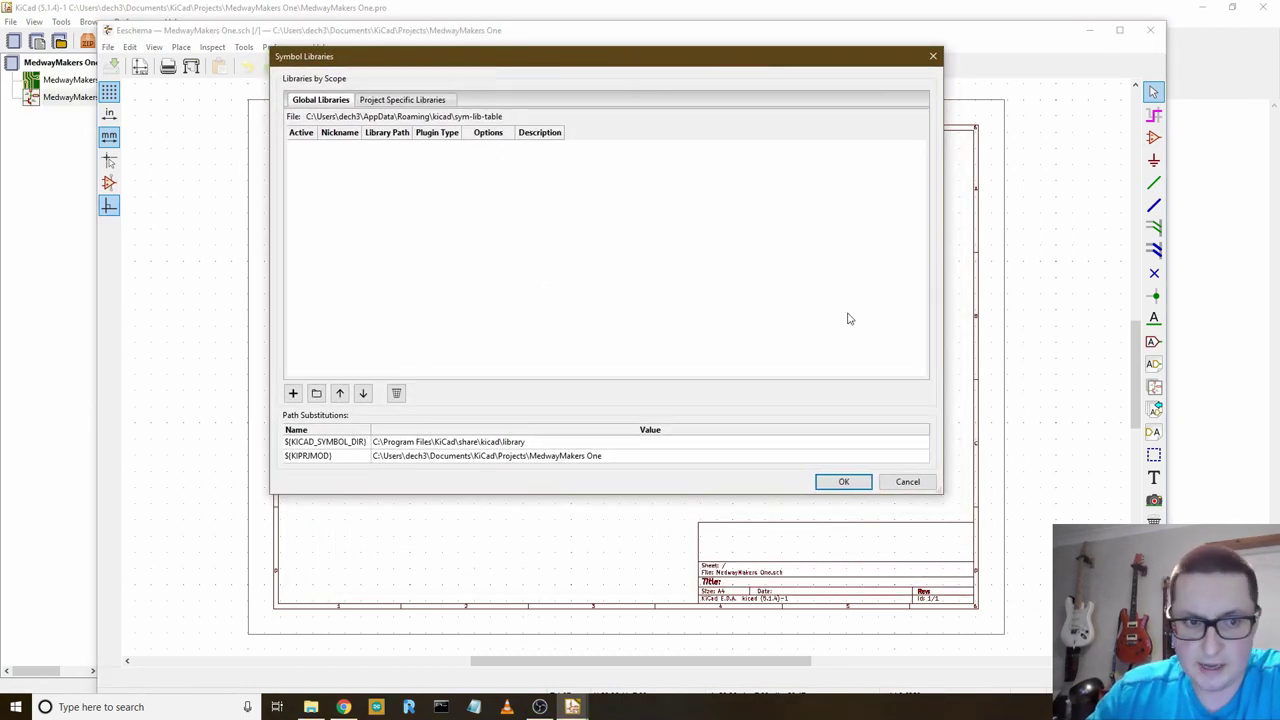
# - Add every .lib file directly inside Documents\KiCad\Library\Components to the global symbol libraries
pyautogui.click(316, 394)
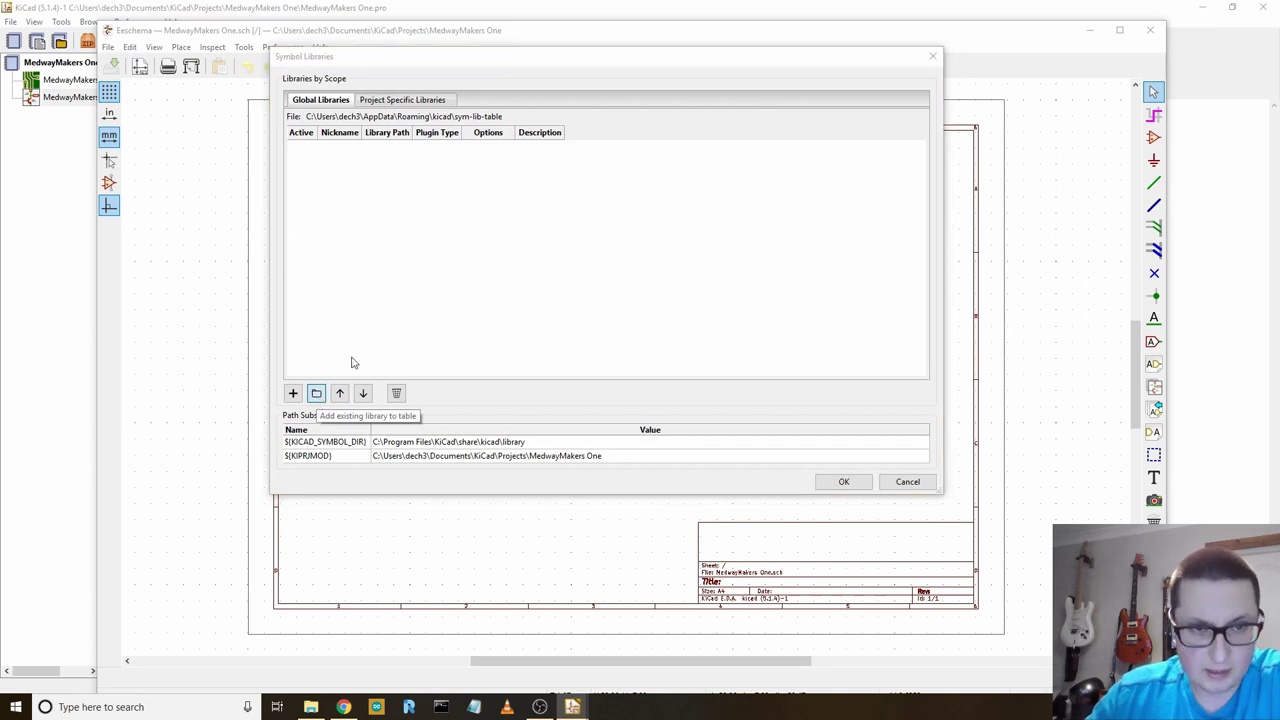
pyautogui.click(520, 98)
pyautogui.click(480, 98)
pyautogui.doubleClick(470, 159)
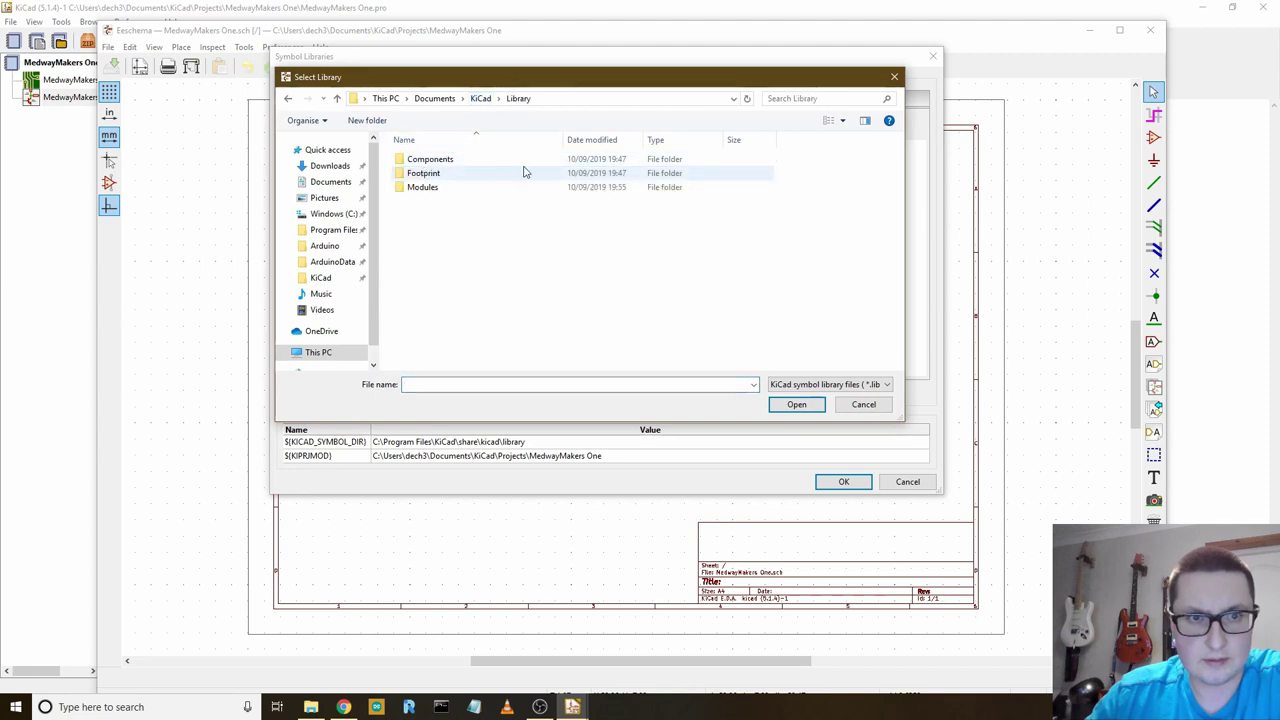
pyautogui.doubleClick(440, 161)
pyautogui.scroll(-10, 440, 250)
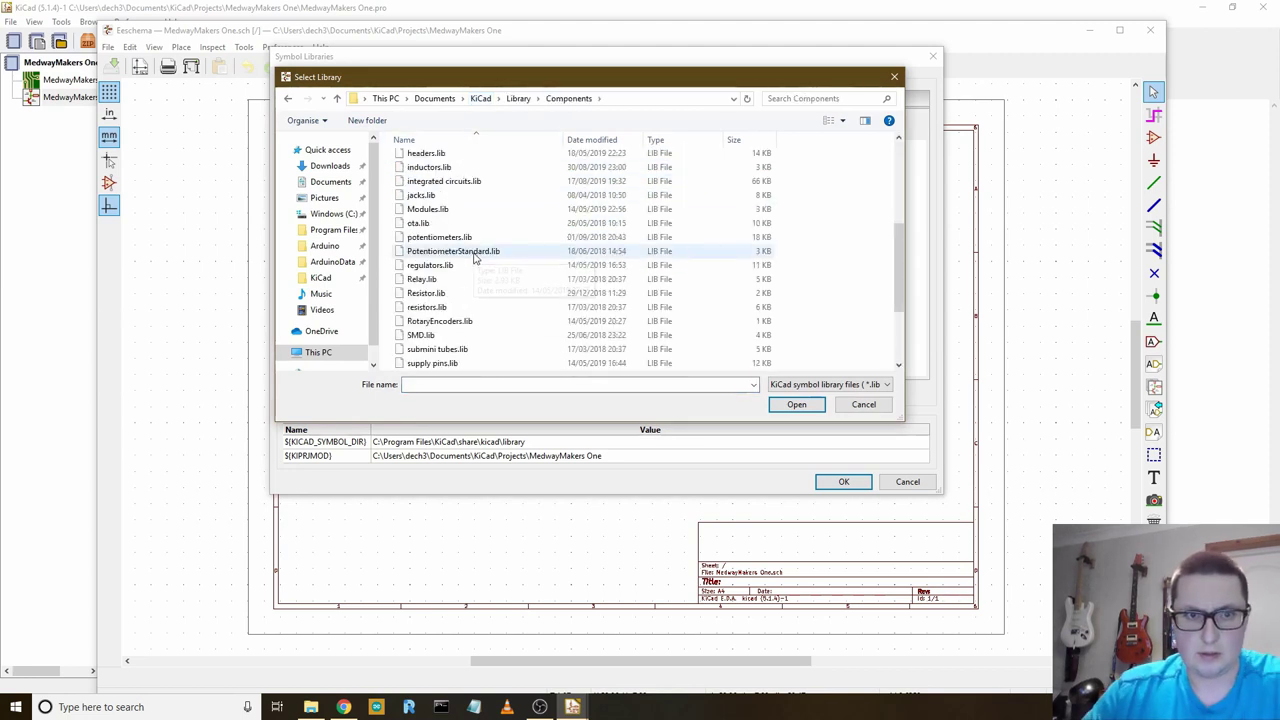
pyautogui.hotkey('ctrl', 'a')
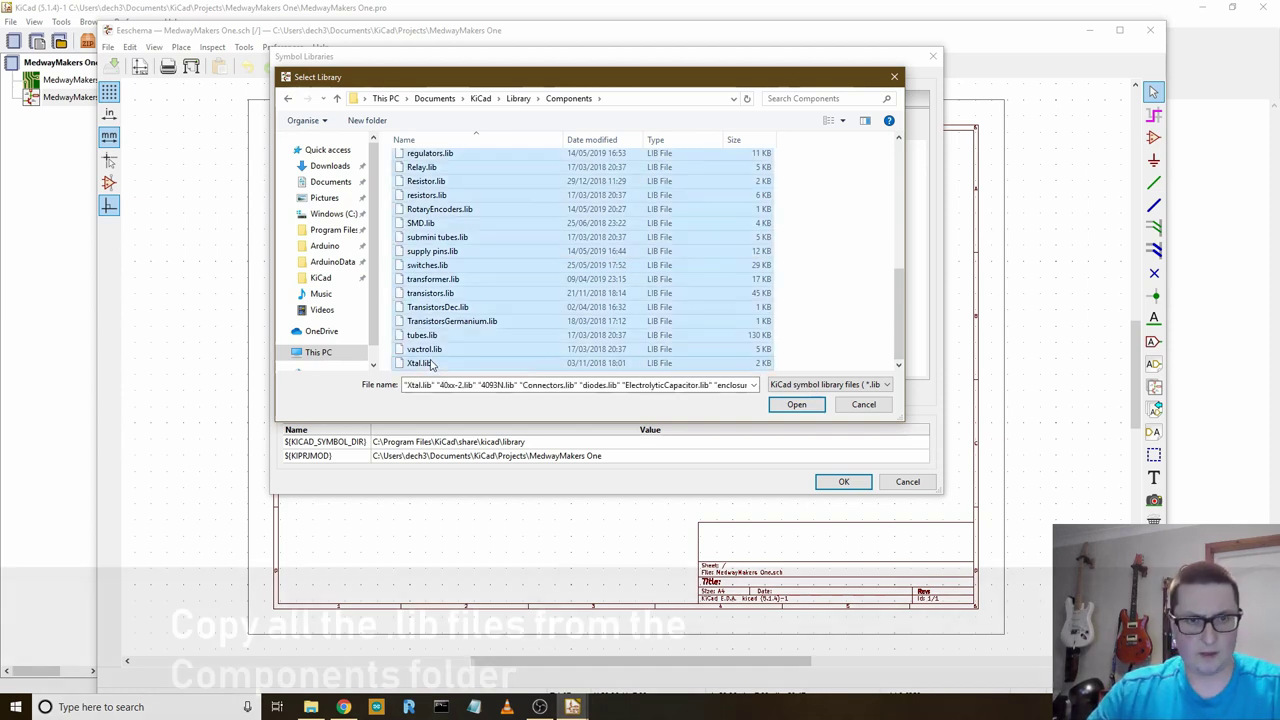
pyautogui.click(796, 404)
# - Review the added global libraries and look at the subfolders in the Components folder without adding another library
pyautogui.scroll(5, 594, 263)
pyautogui.scroll(-5, 391, 187)
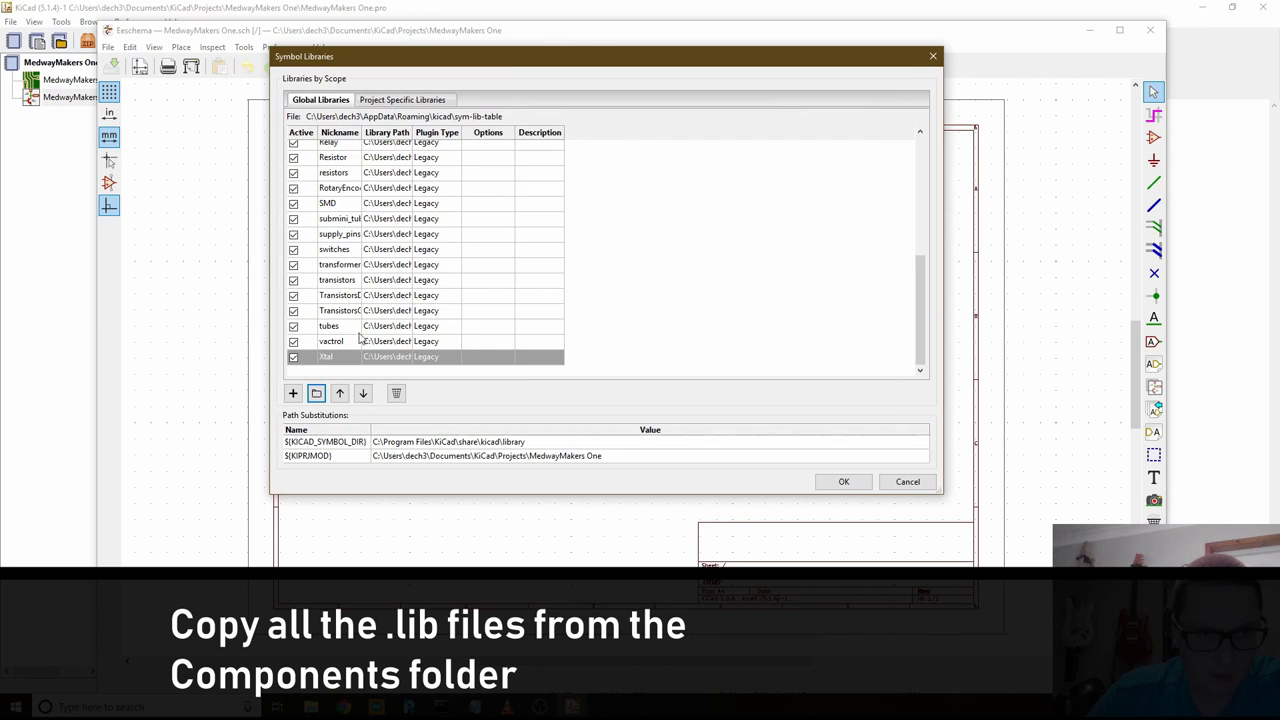
pyautogui.scroll(5, 358, 310)
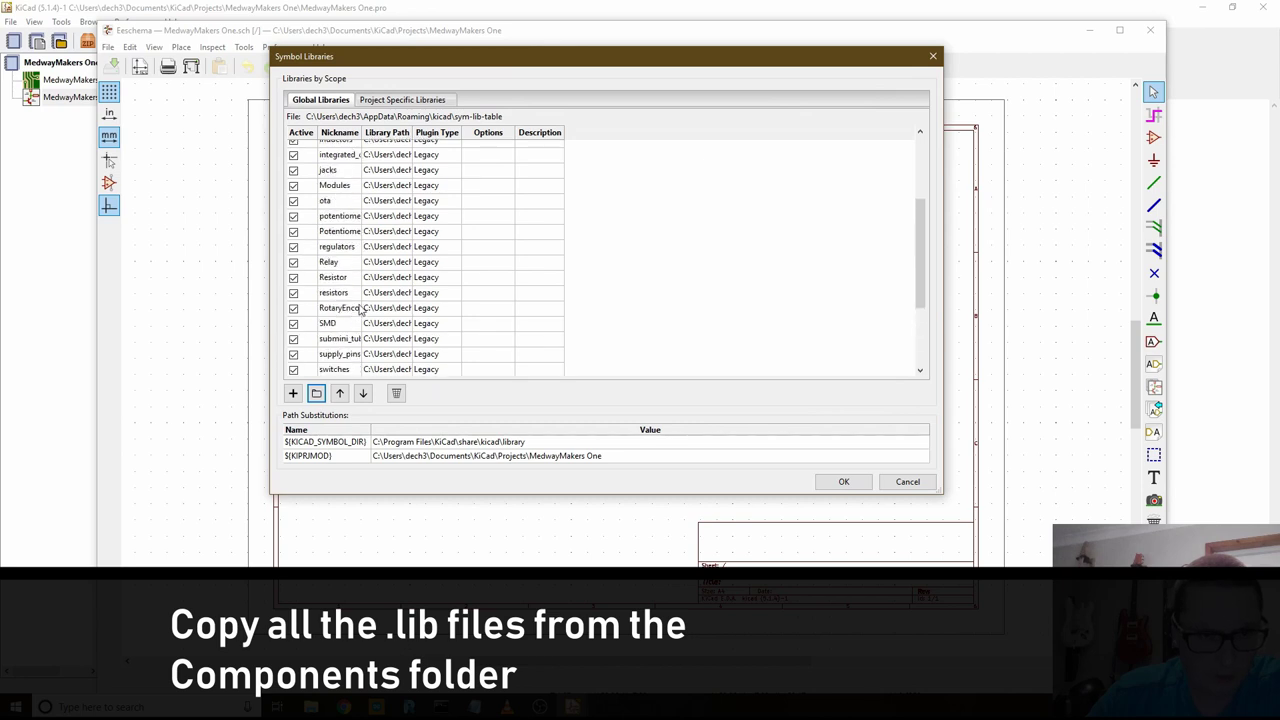
pyautogui.click(317, 393)
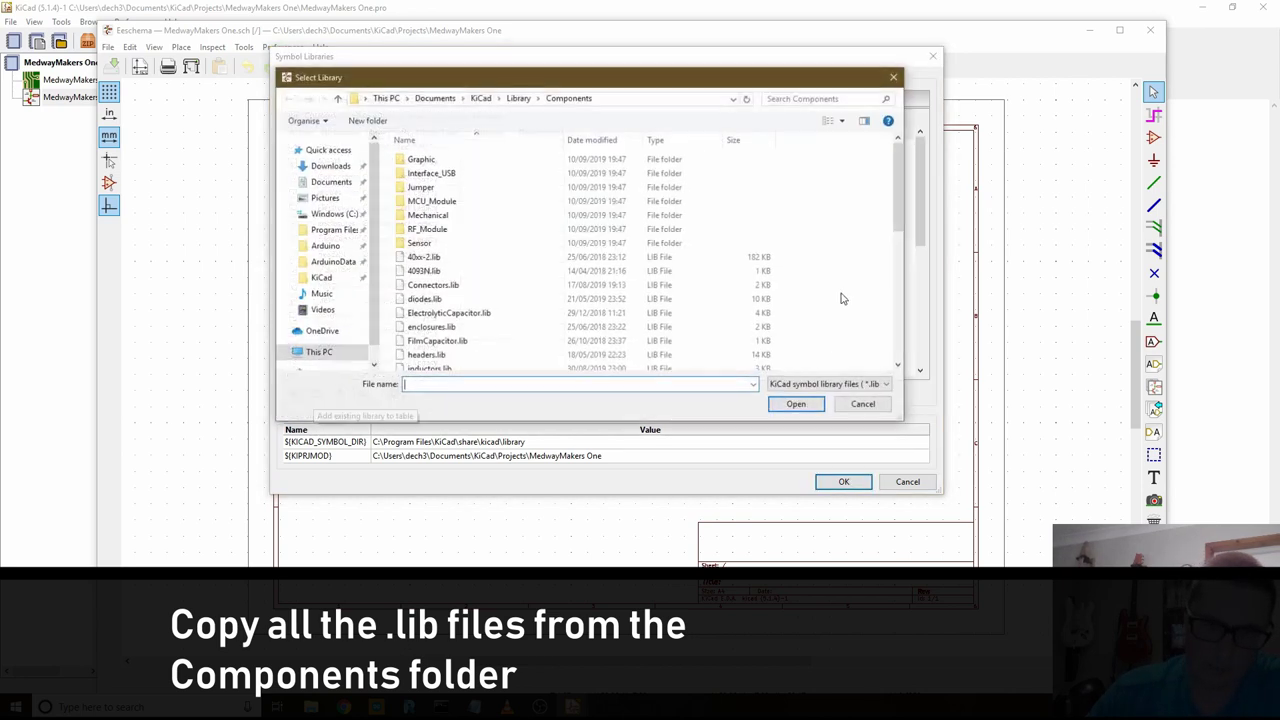
pyautogui.click(893, 78)
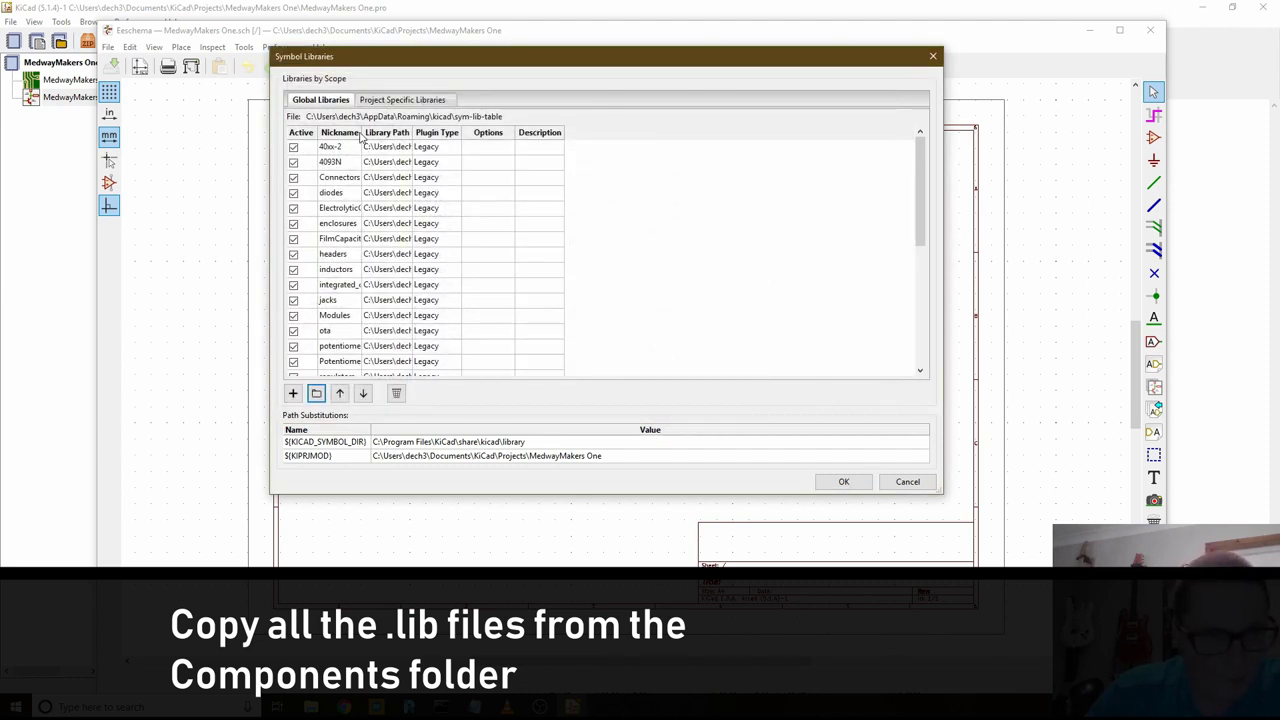
# - Widen the Nickname column and read through the full library names in the global table
pyautogui.moveTo(362, 132); pyautogui.dragTo(446, 160)
pyautogui.scroll(-6, 375, 260)
pyautogui.scroll(6, 367, 335)
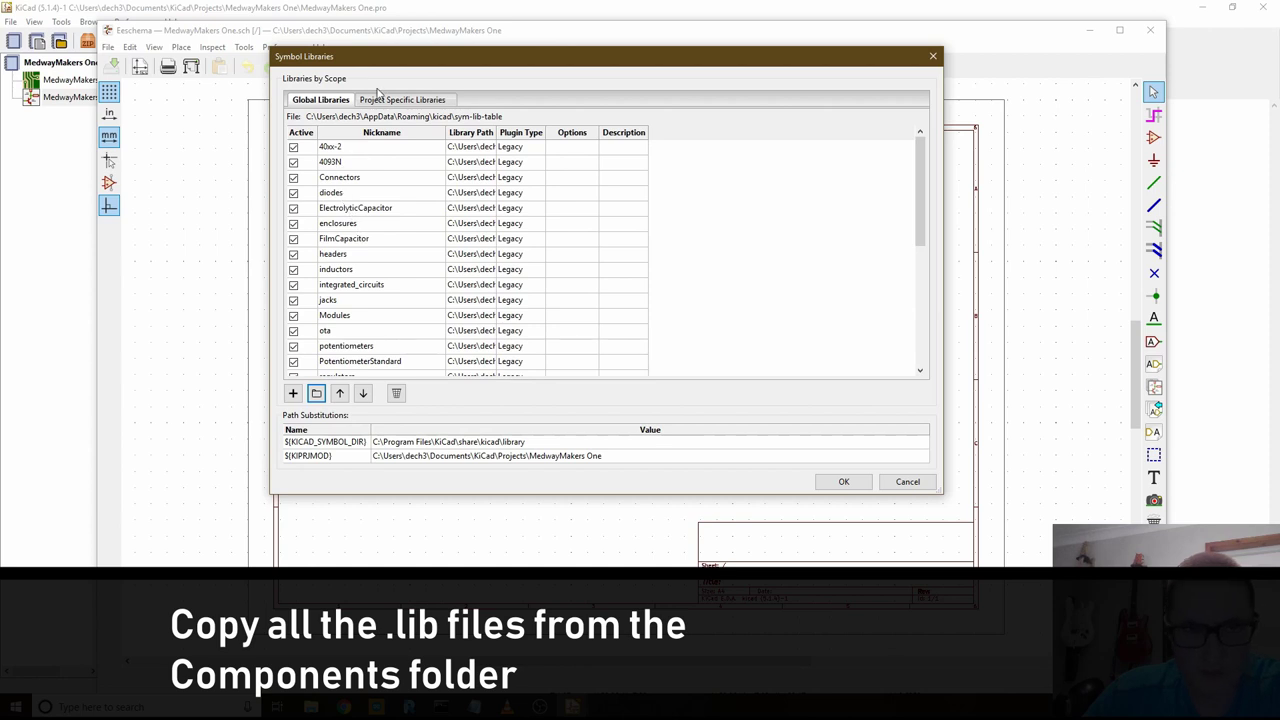
pyautogui.scroll(-3, 395, 308)
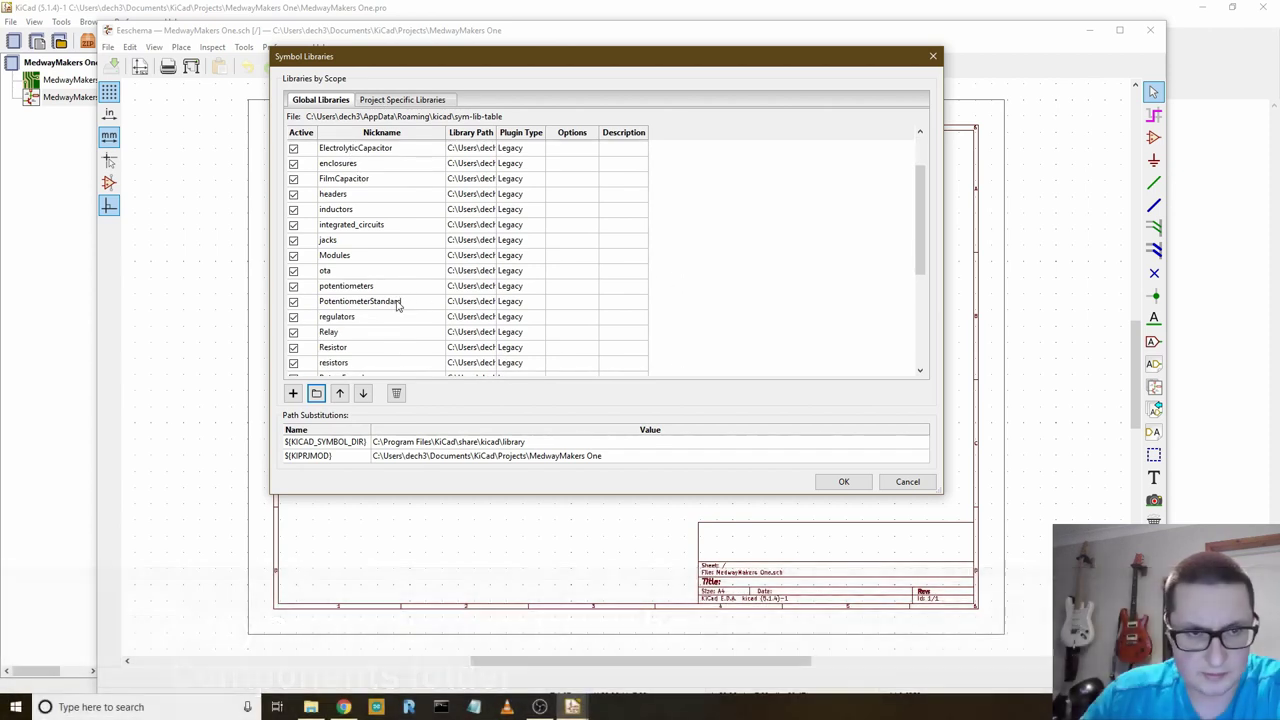
pyautogui.scroll(-3, 393, 308)
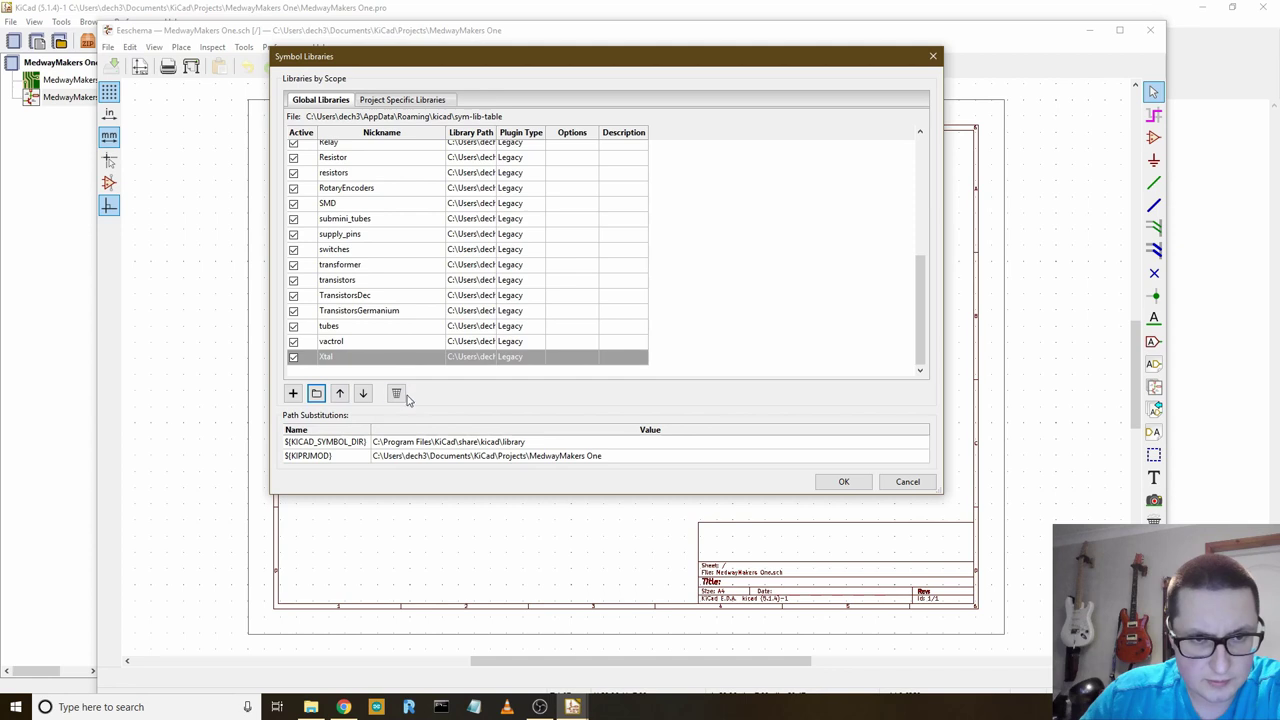
# - Remove all the libraries from the global symbol library table
pyautogui.scroll(5, 392, 272)
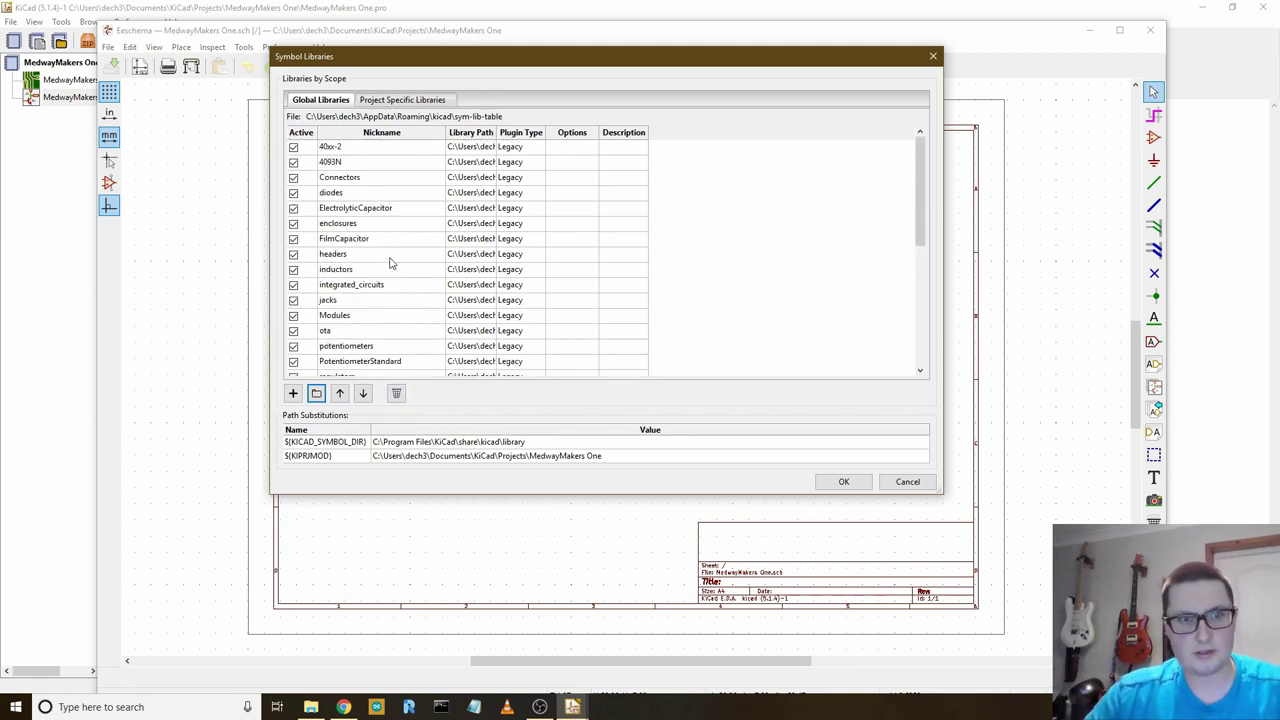
pyautogui.keyDown('shift'); pyautogui.click(360, 150); pyautogui.keyUp('shift')
pyautogui.click(396, 393)
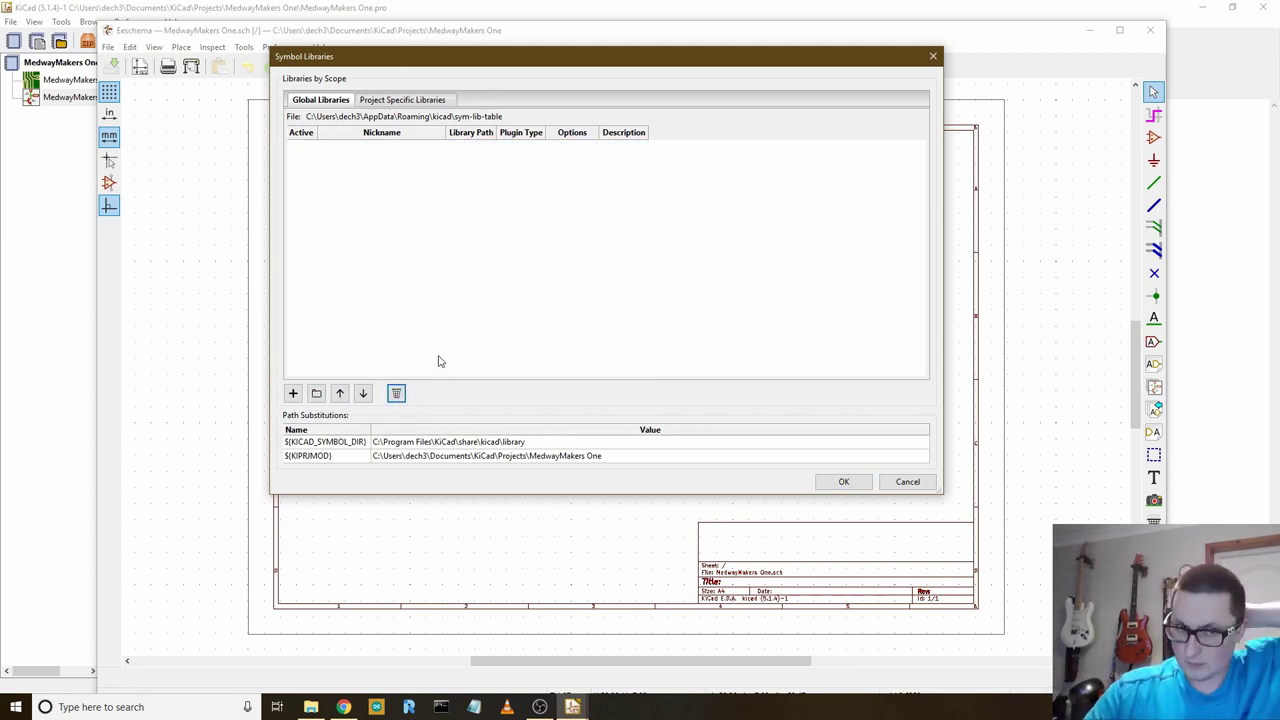
# - Move Graphic.lib and Interface_USB.lib out of their subfolders into the Components folder
pyautogui.click(316, 393)
pyautogui.doubleClick(449, 162)
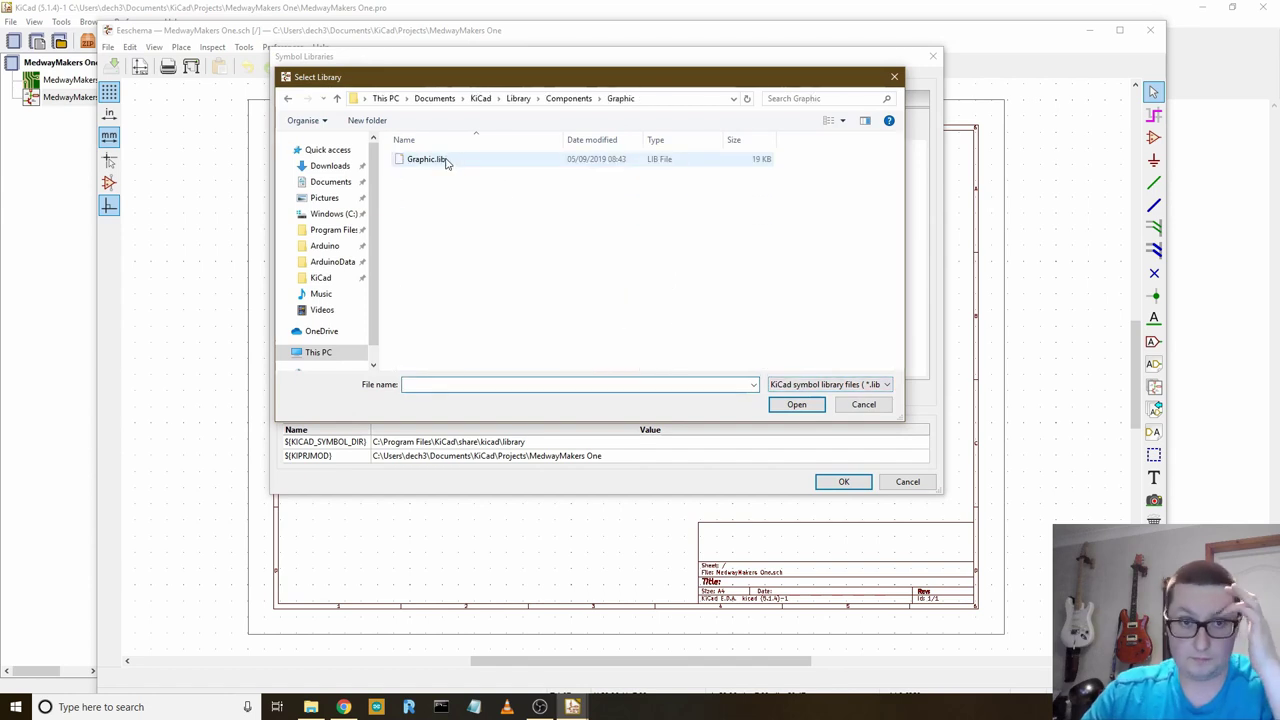
pyautogui.click(445, 162)
pyautogui.click(580, 100)
pyautogui.doubleClick(445, 176)
pyautogui.moveTo(440, 160); pyautogui.dragTo(568, 98)
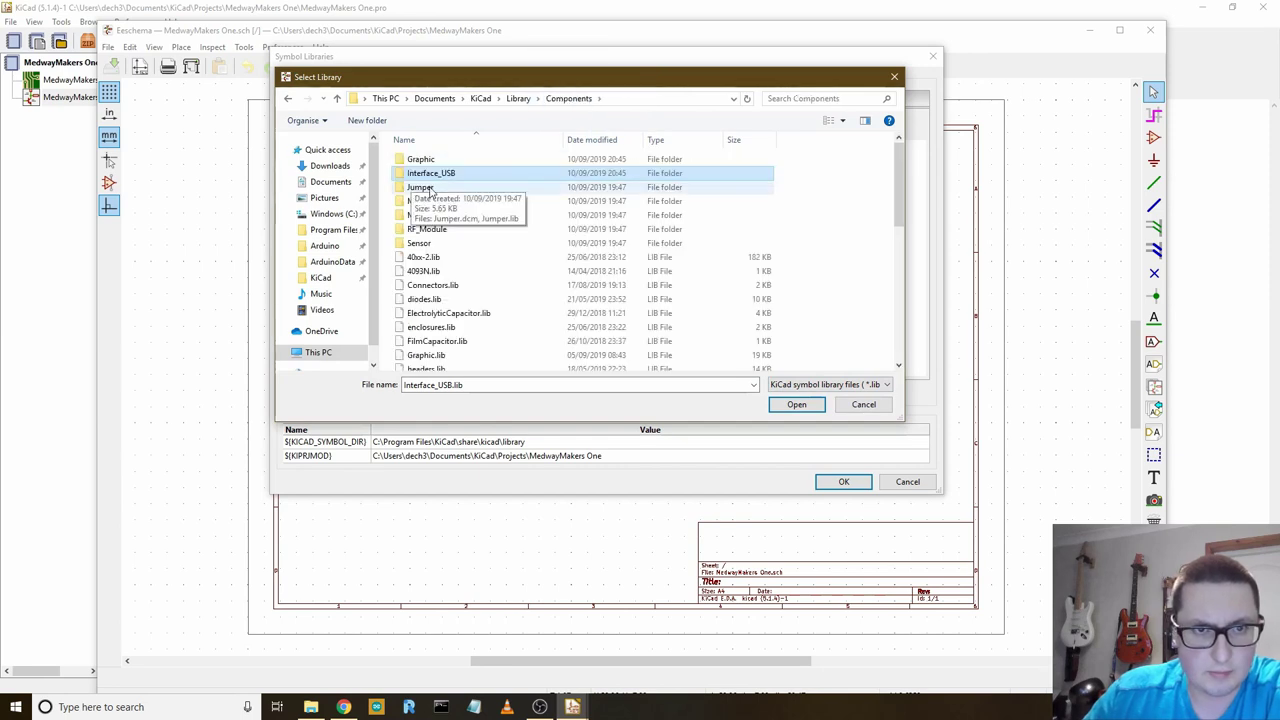
# - Move the .lib files from the Jumper and MCU_Module subfolders up into the Components folder
pyautogui.doubleClick(420, 187)
pyautogui.moveTo(430, 163); pyautogui.dragTo(570, 105)
pyautogui.click(569, 100)
pyautogui.doubleClick(452, 203)
pyautogui.moveTo(437, 159); pyautogui.dragTo(569, 99)
pyautogui.click(565, 104)
# - Move the .lib files from the Mechanical, RF_Module and Sensor subfolders up into the Components folder
pyautogui.doubleClick(457, 218)
pyautogui.moveTo(435, 160); pyautogui.dragTo(565, 104)
pyautogui.click(565, 100)
pyautogui.doubleClick(462, 229)
pyautogui.moveTo(438, 160); pyautogui.dragTo(571, 98)
pyautogui.click(568, 98)
pyautogui.doubleClick(420, 246)
pyautogui.moveTo(440, 160); pyautogui.dragTo(570, 98)
pyautogui.click(568, 98)
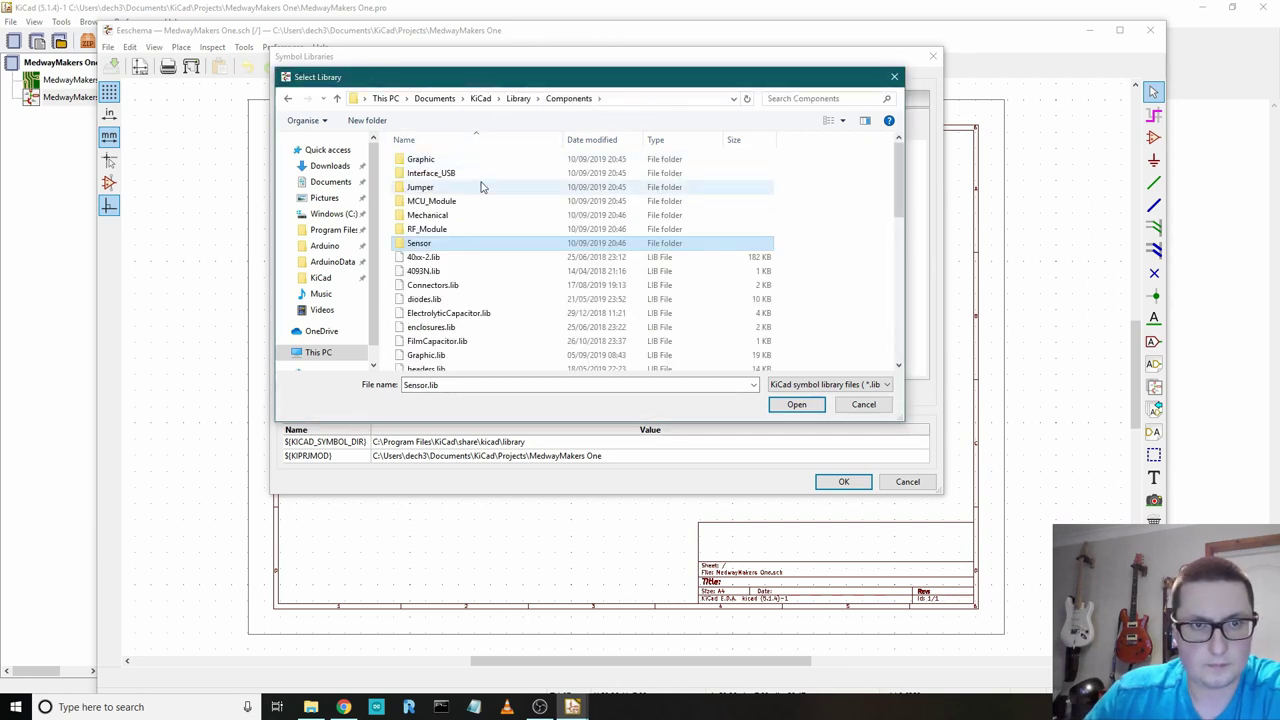
# - Delete the seven subfolders from Graphic through Sensor in the Components folder
pyautogui.click(420, 159)
pyautogui.keyDown('shift'); pyautogui.click(420, 243); pyautogui.keyUp('shift')
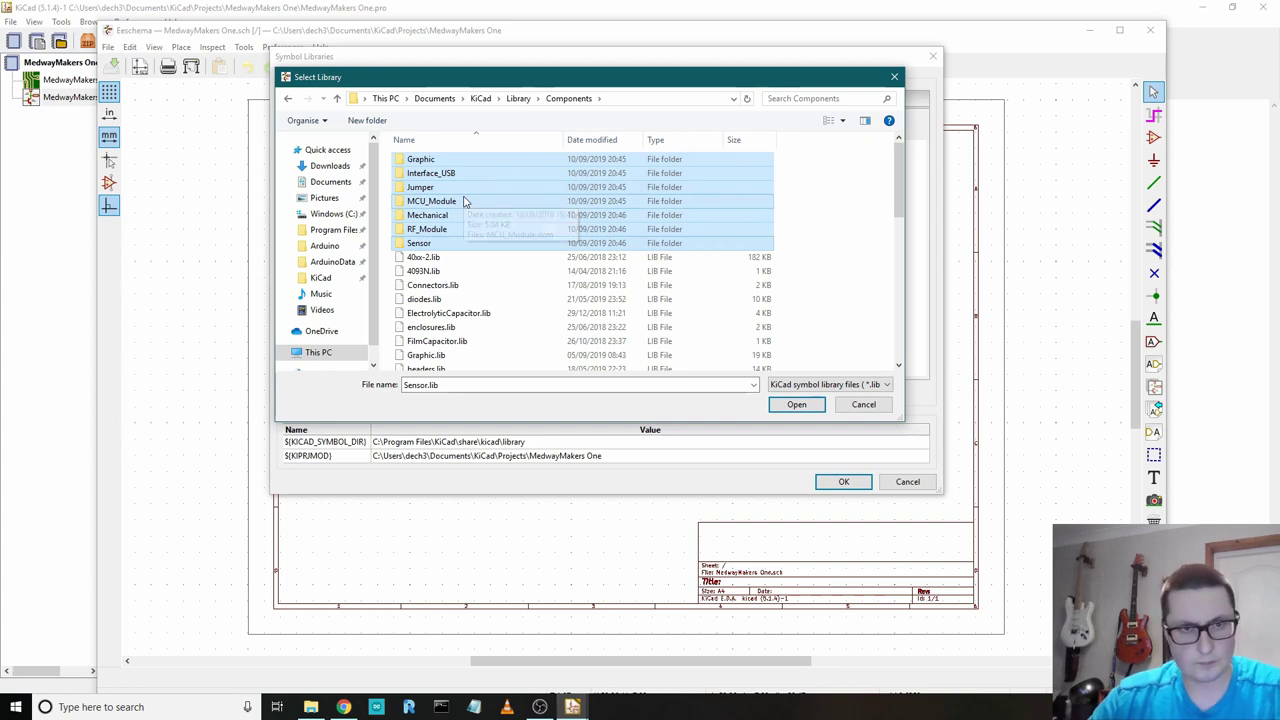
pyautogui.press('Delete')
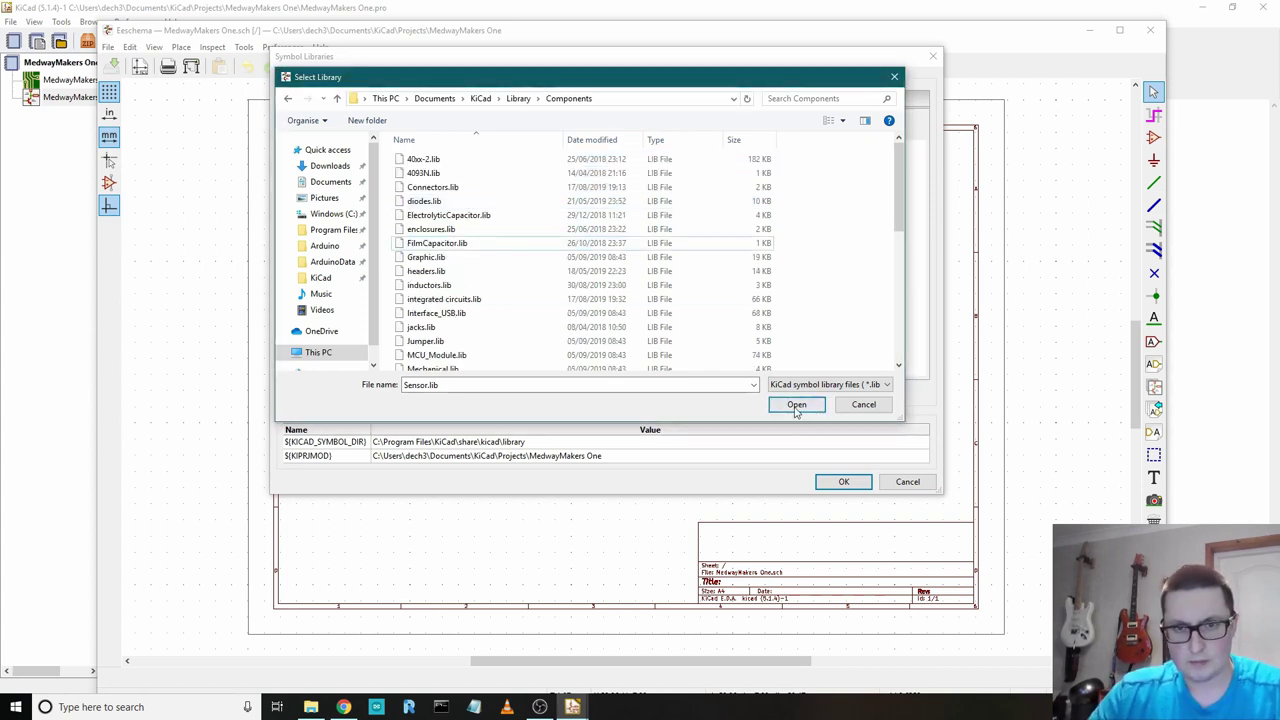
# - Add all .lib files in the Components folder, from 40xx-2.lib through Xtal.lib, as global symbol libraries
pyautogui.click(420, 160)
pyautogui.scroll(-10, 457, 243)
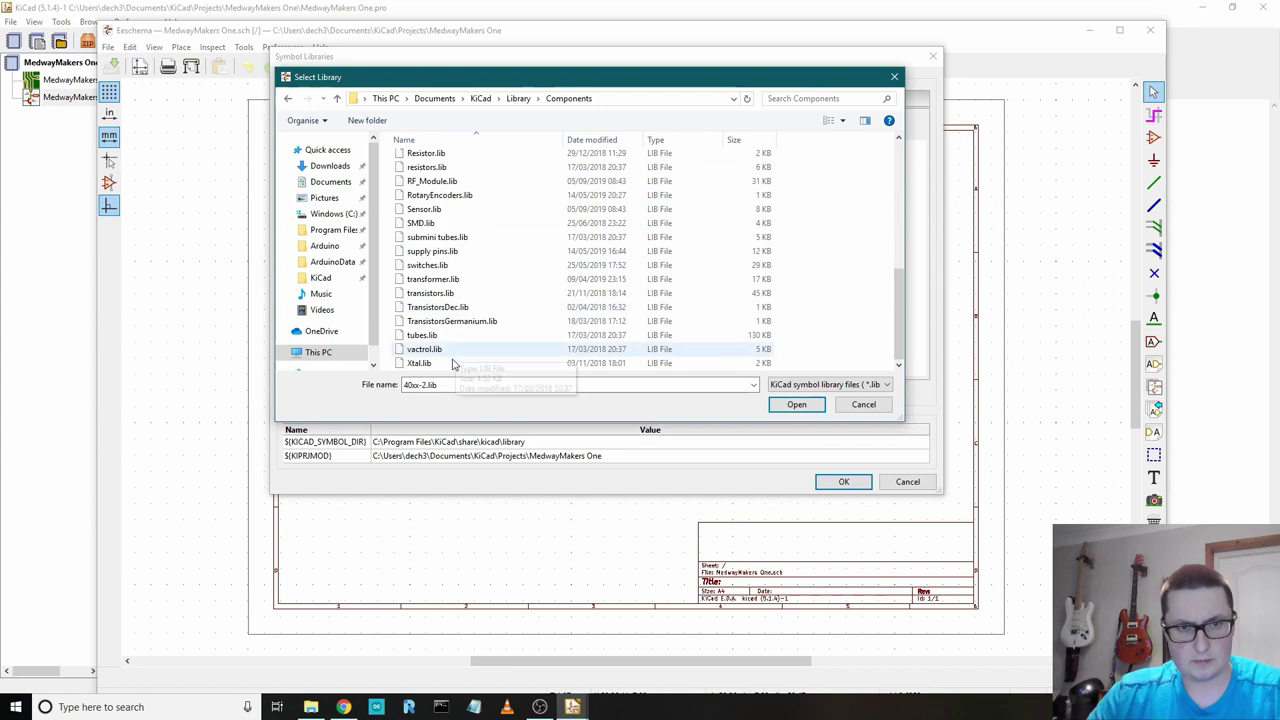
pyautogui.keyDown('shift'); pyautogui.click(445, 366); pyautogui.keyUp('shift')
pyautogui.click(795, 404)
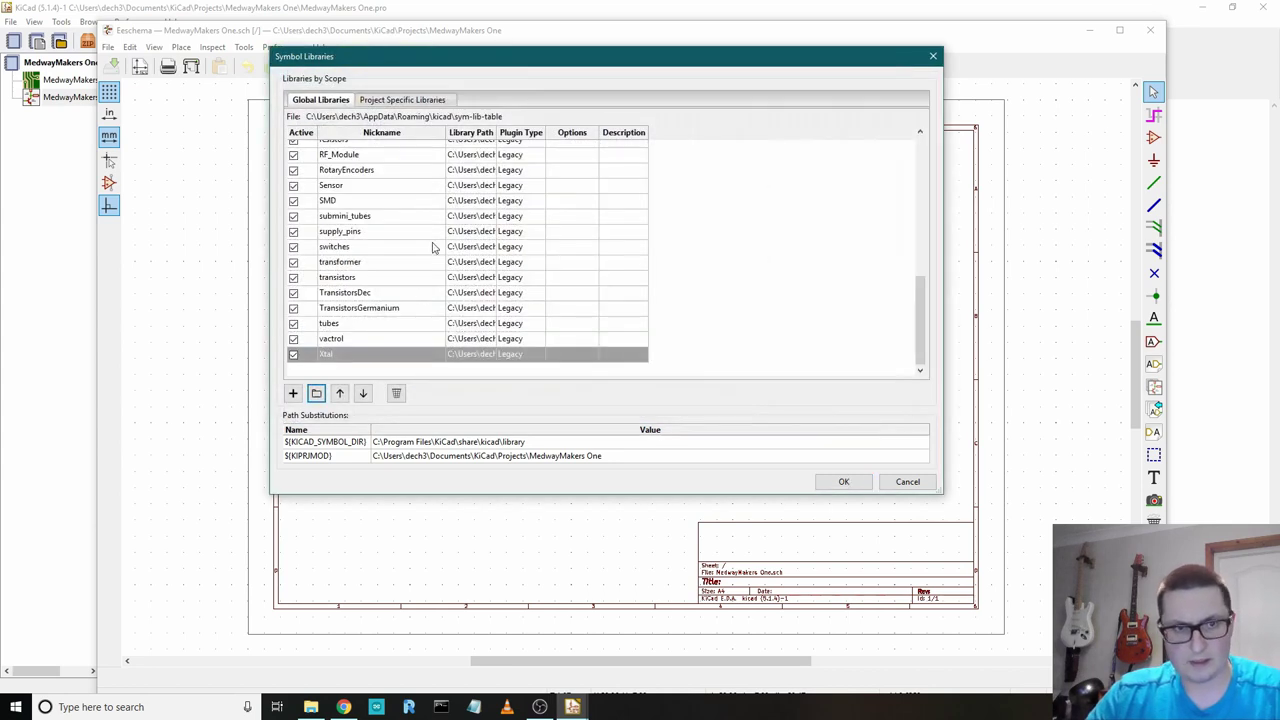
# - Review the global symbol library table and check the entries for the relocated libraries such as Graphic
pyautogui.moveTo(917, 325); pyautogui.dragTo(917, 200)
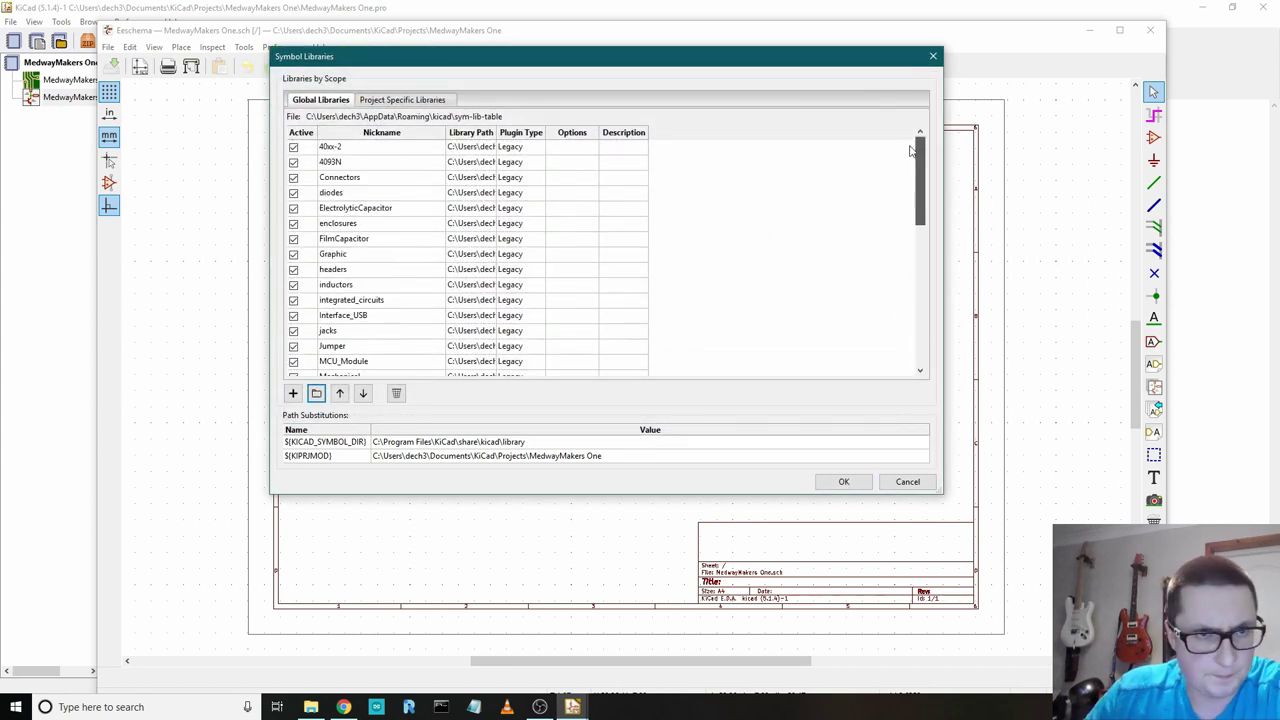
pyautogui.scroll(-5, 403, 266)
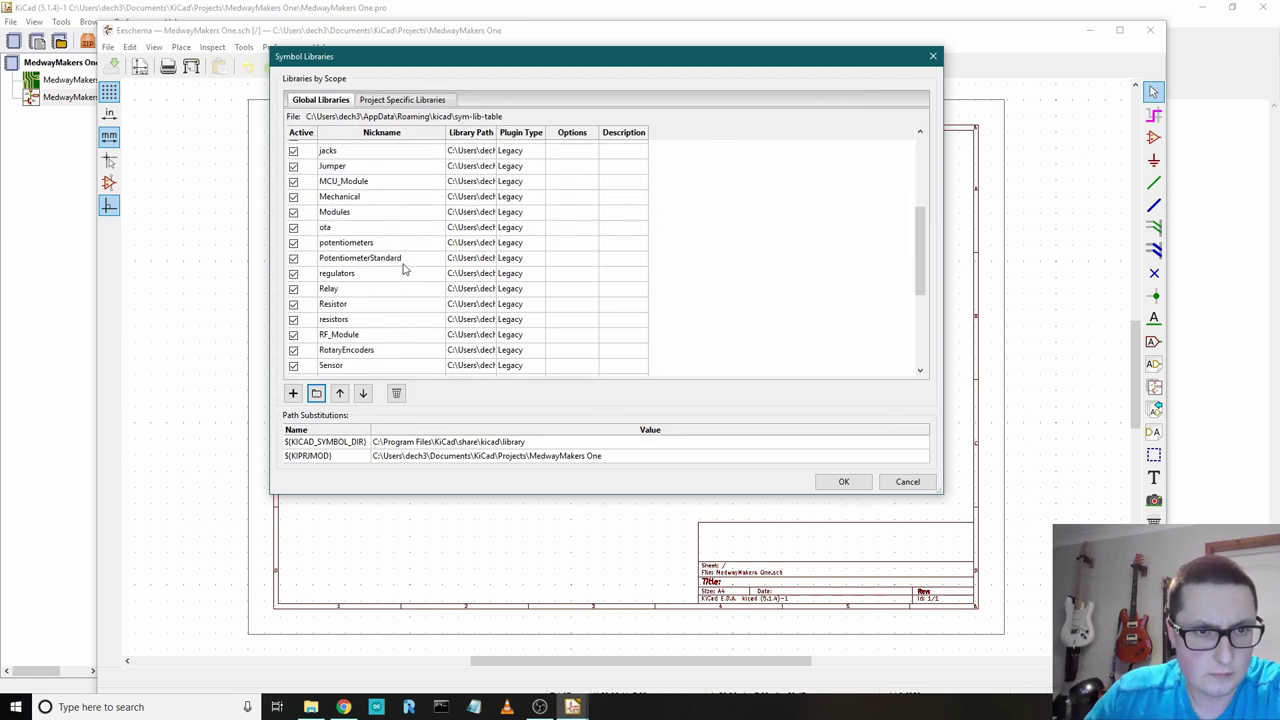
pyautogui.scroll(10, 396, 272)
pyautogui.click(356, 256)
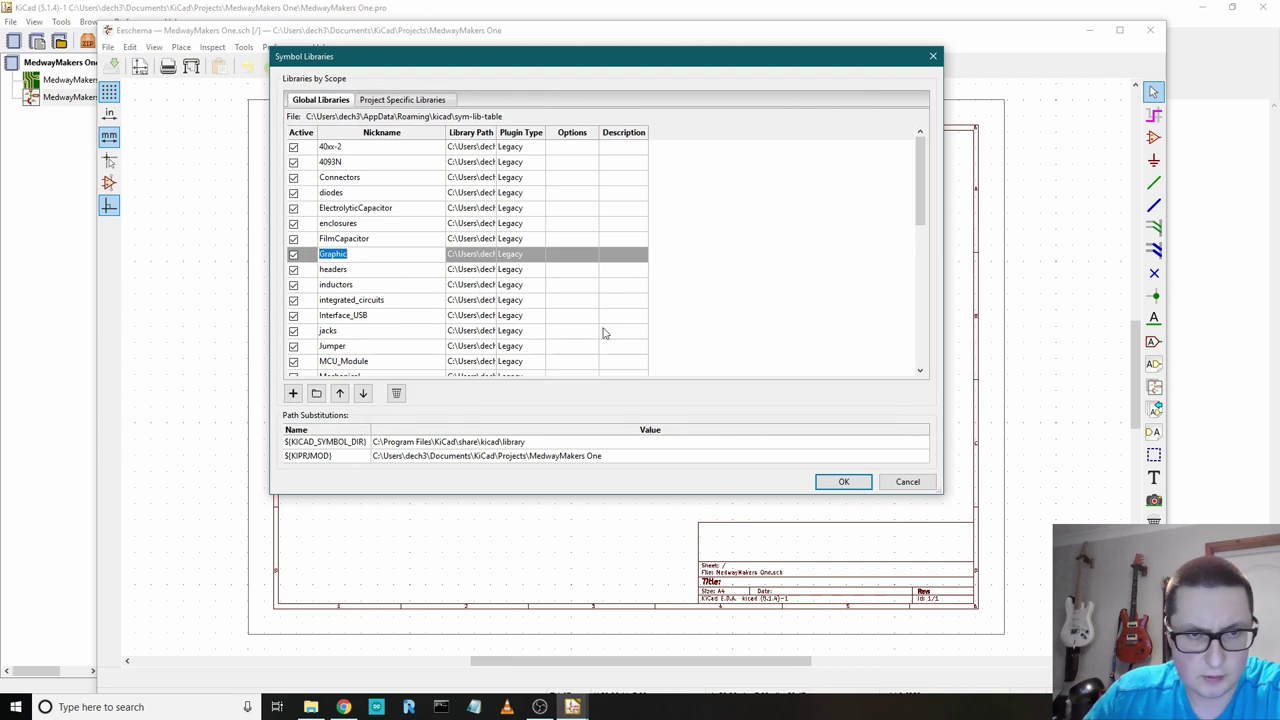
pyautogui.click(570, 284)
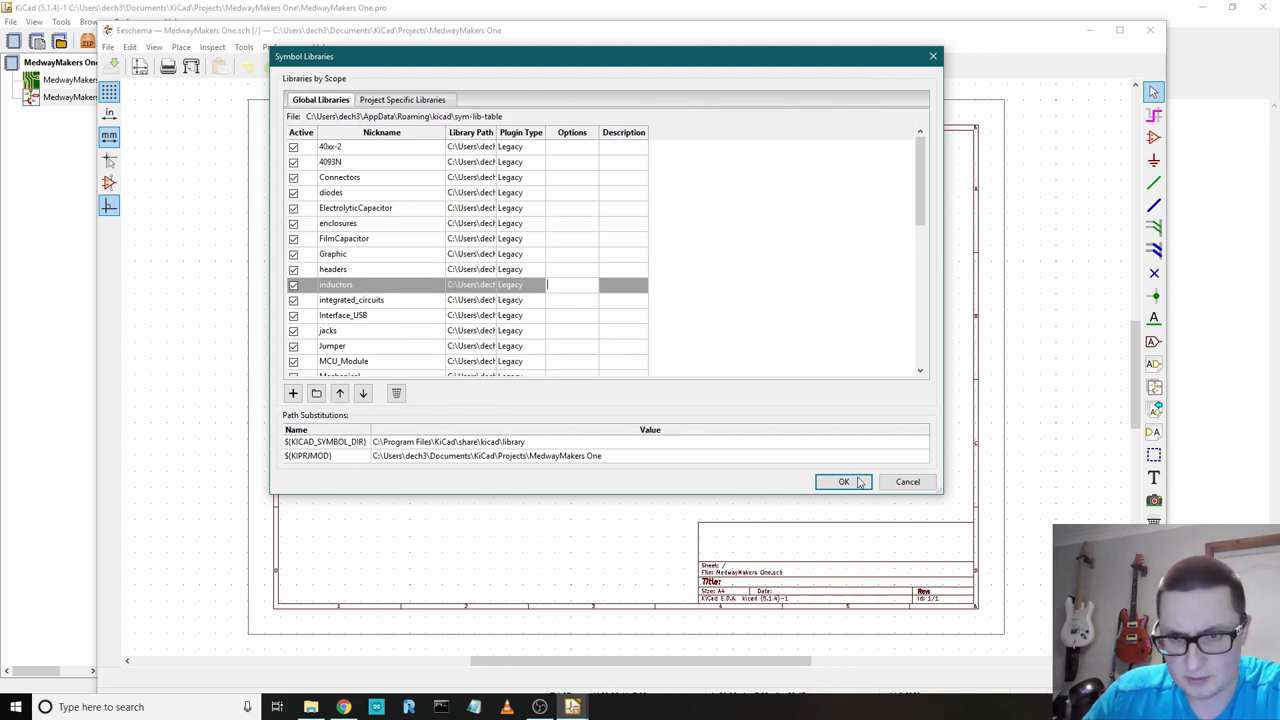
# - Check the project-specific library scope against the global one and accept the symbol library table with the added libraries
pyautogui.click(400, 100)
pyautogui.click(320, 100)
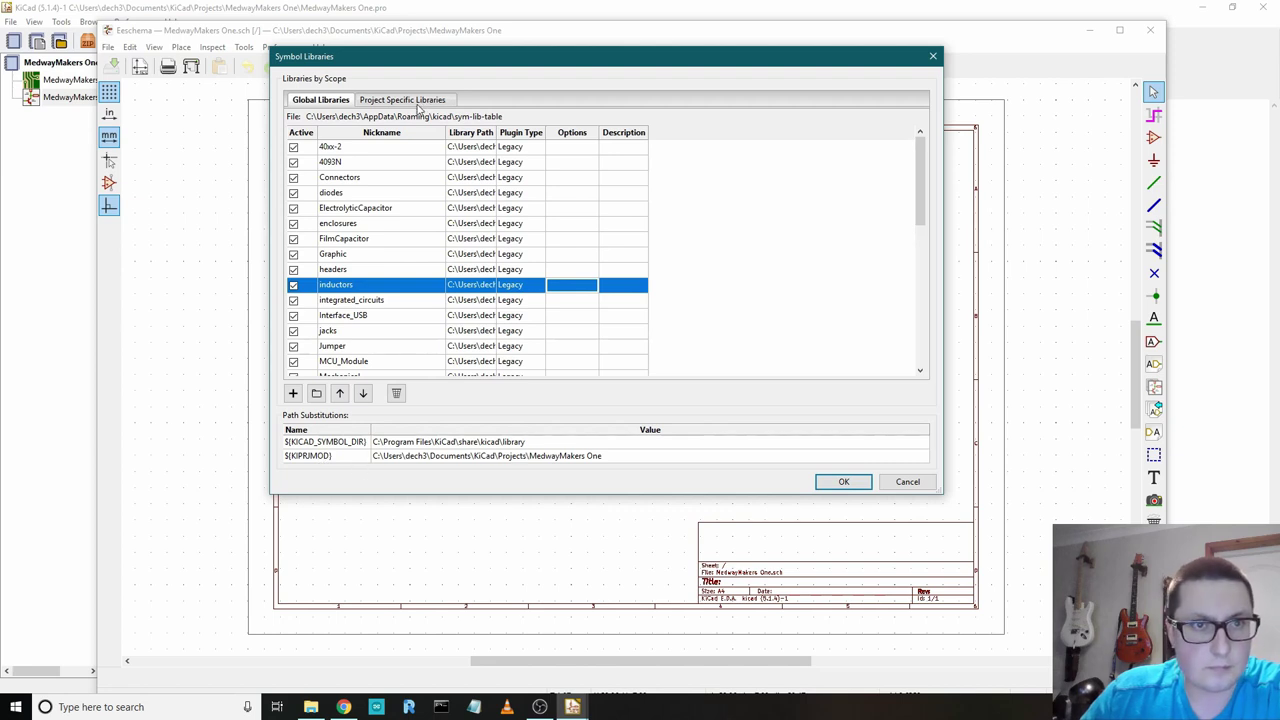
pyautogui.click(864, 486)
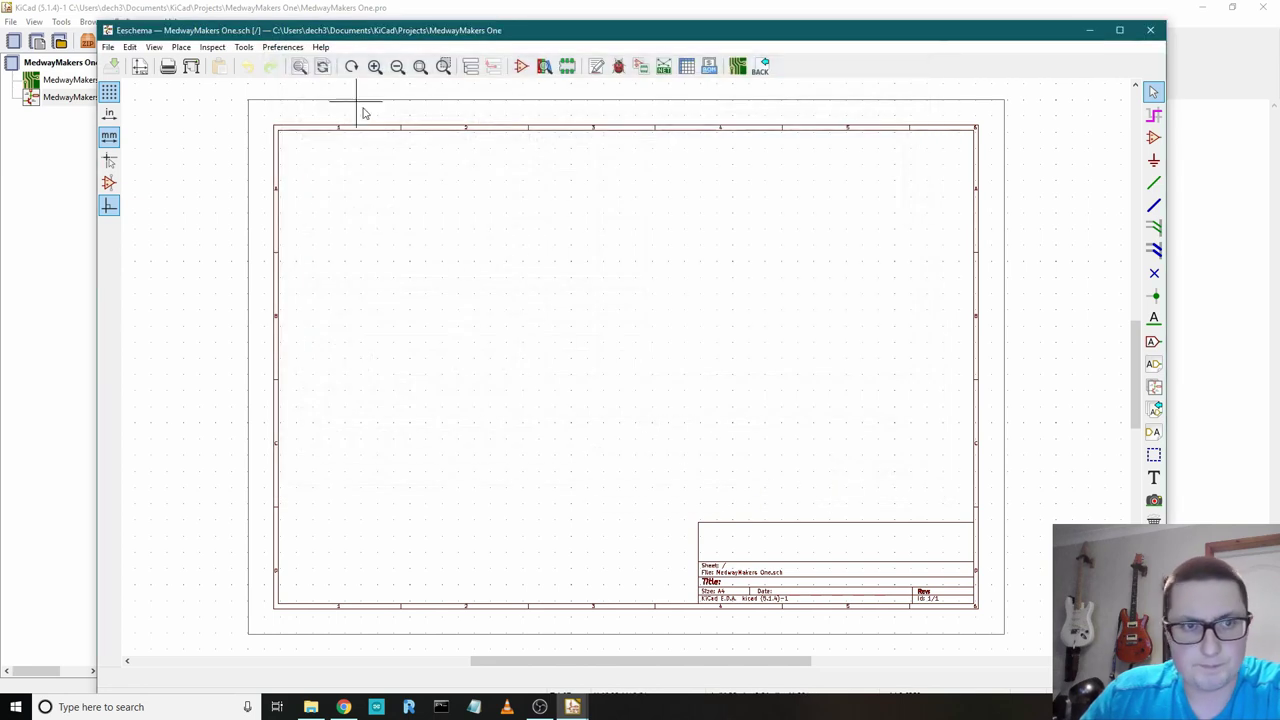
# - Reopen the symbol library manager and compare the global and project-specific tables, checking the paths of the added libraries
pyautogui.click(283, 47)
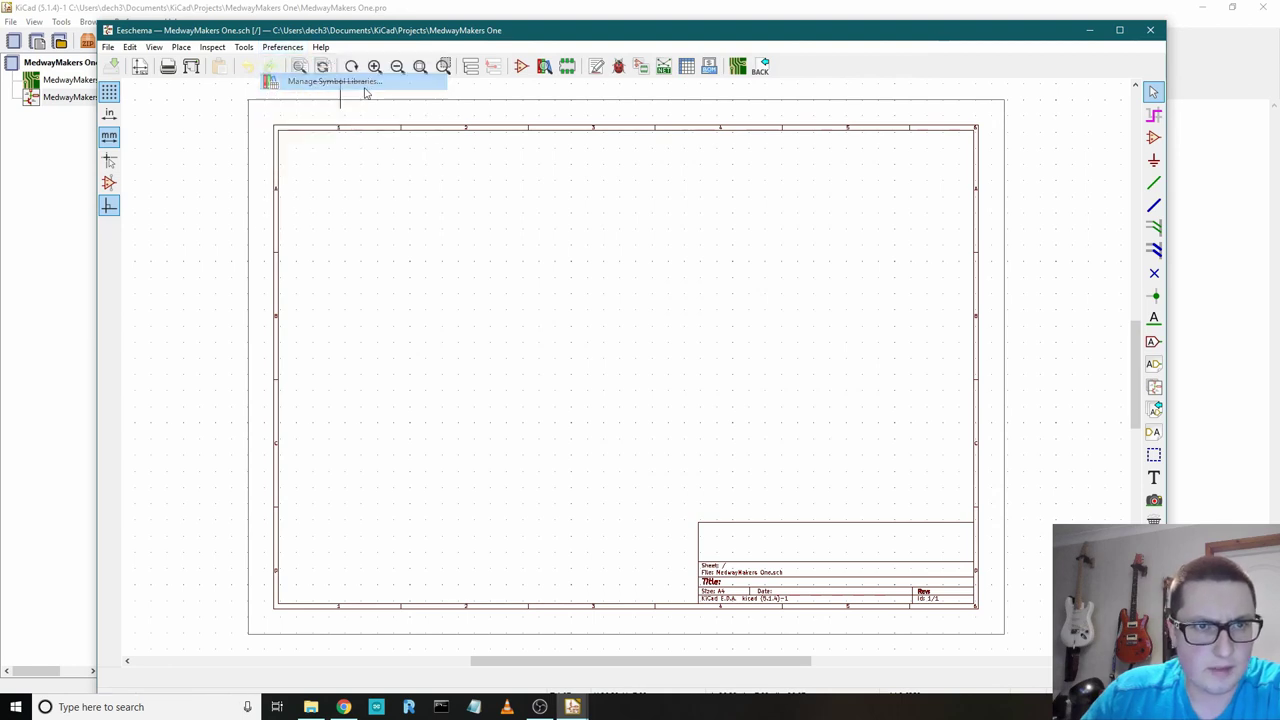
pyautogui.click(340, 80)
pyautogui.click(321, 100)
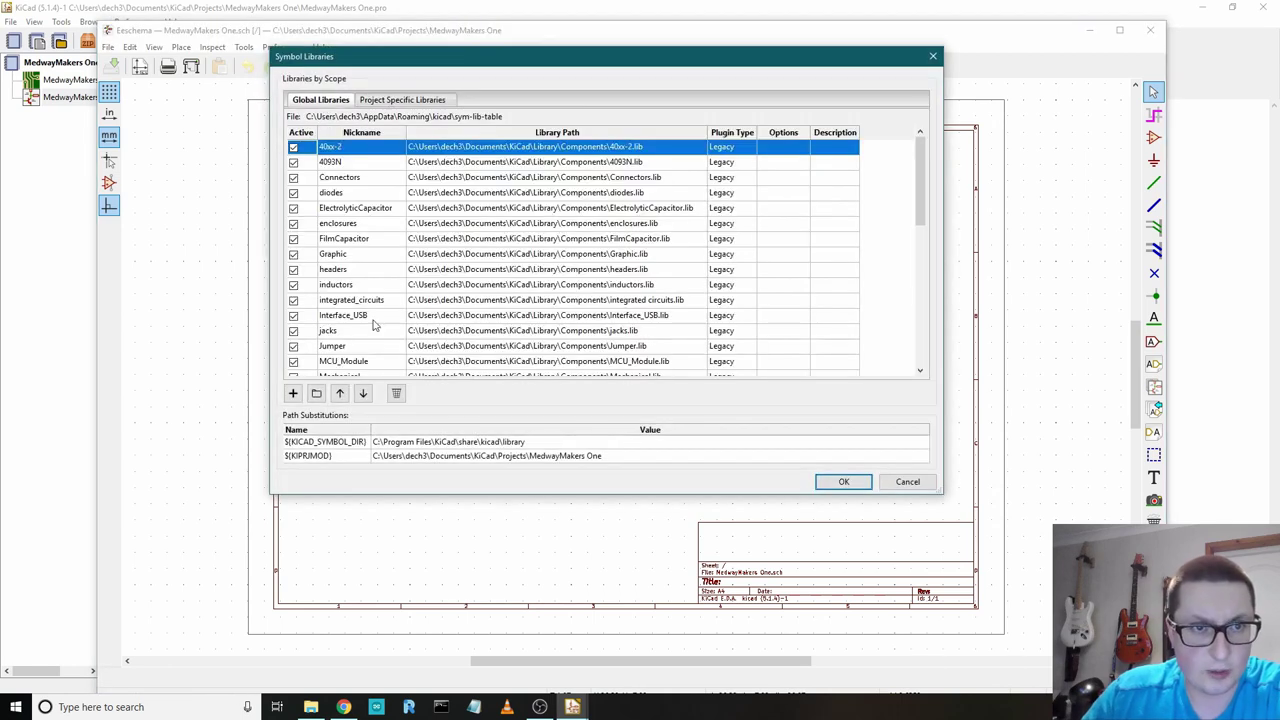
pyautogui.scroll(-5, 600, 310)
pyautogui.scroll(5, 745, 285)
pyautogui.click(408, 100)
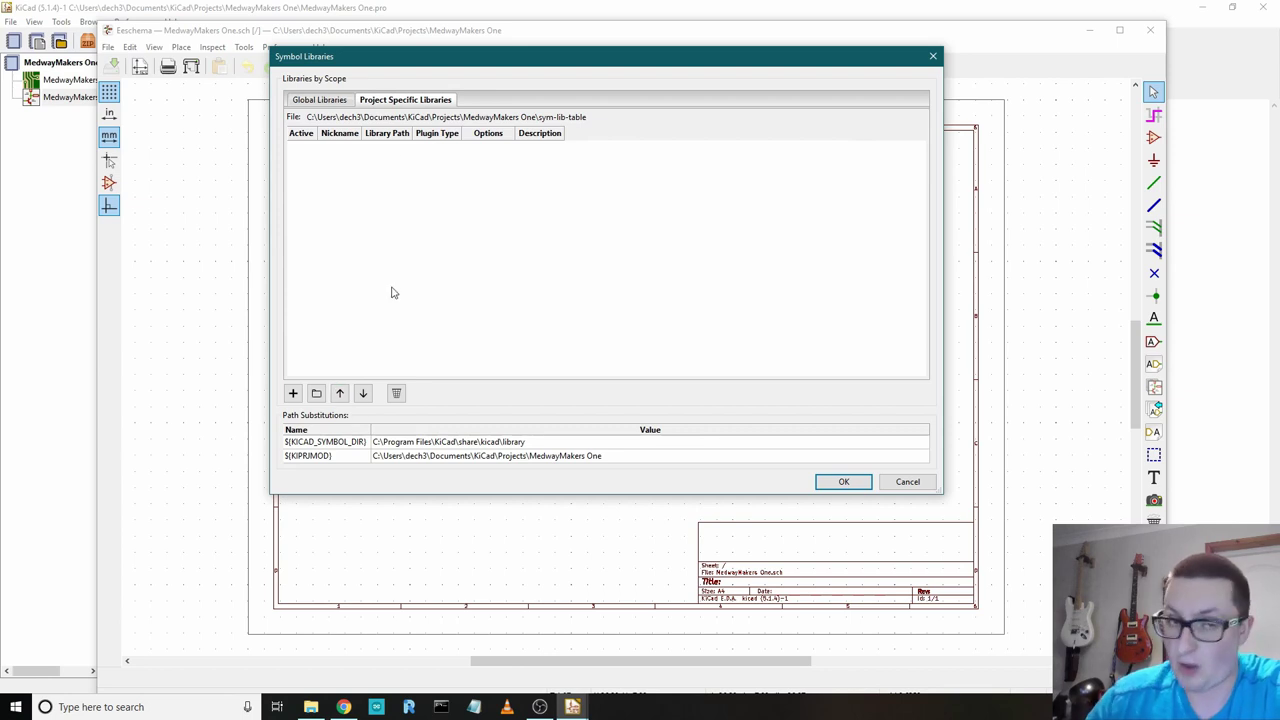
pyautogui.click(308, 100)
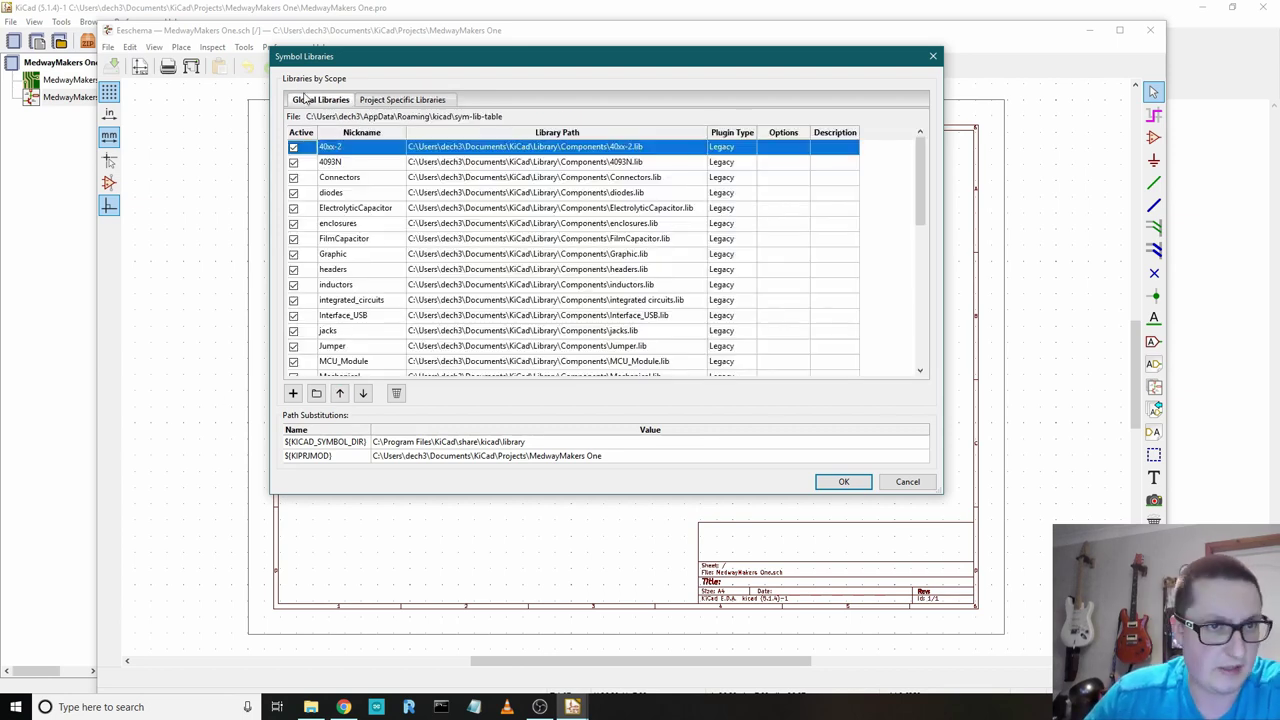
pyautogui.scroll(-6, 462, 330)
pyautogui.scroll(6, 622, 194)
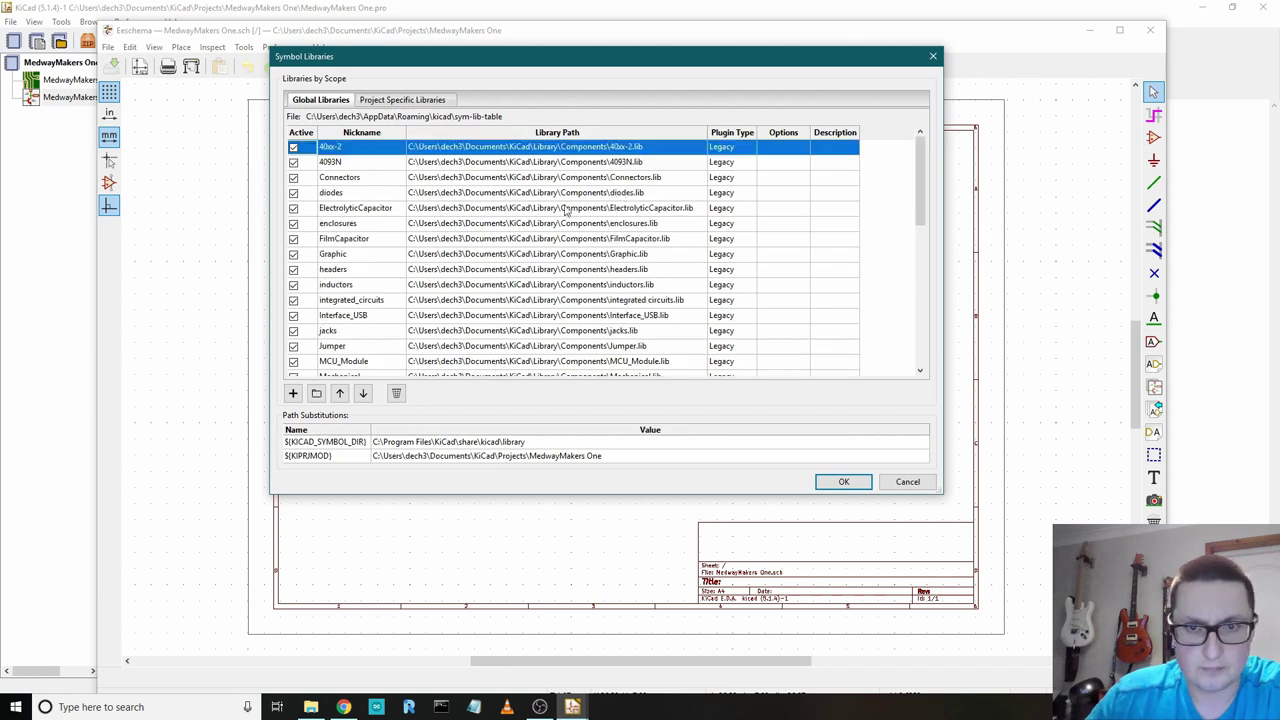
pyautogui.click(845, 482)
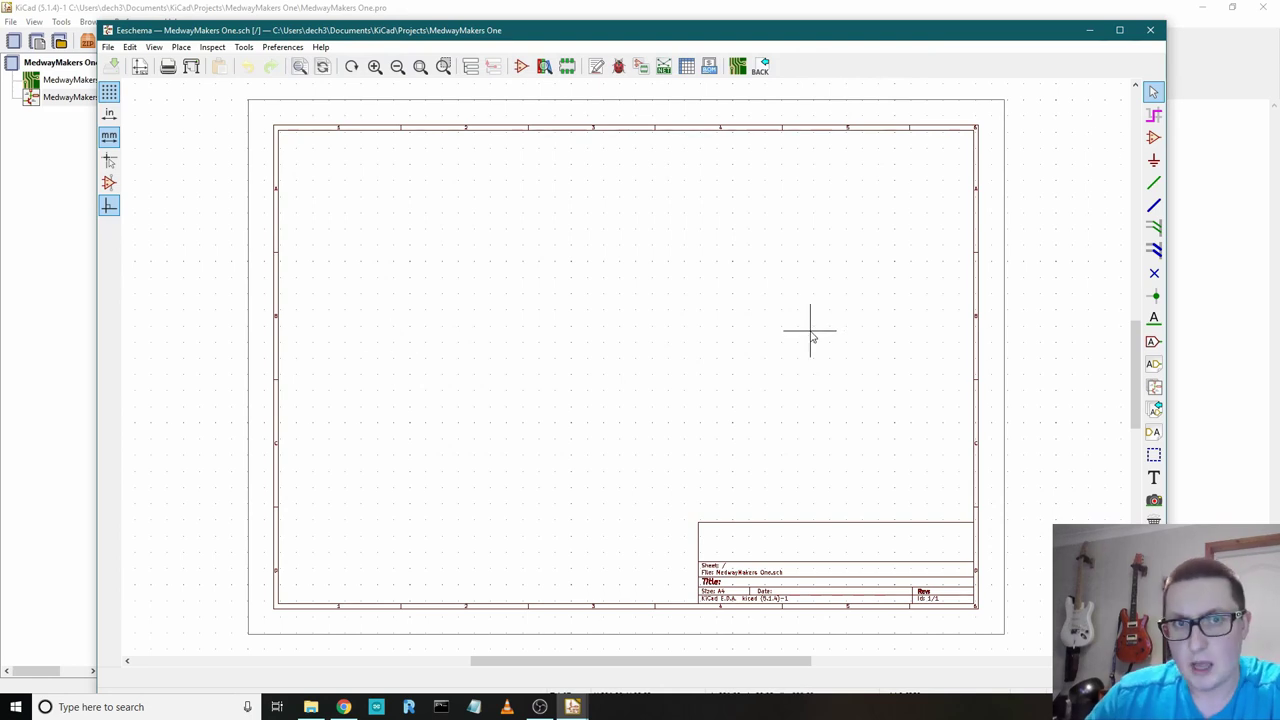
# - Open the symbol chooser on the schematic and examine the supply_pins library and the GT308B symbol in TransistorsGermanium
pyautogui.scroll(3, 469, 368)
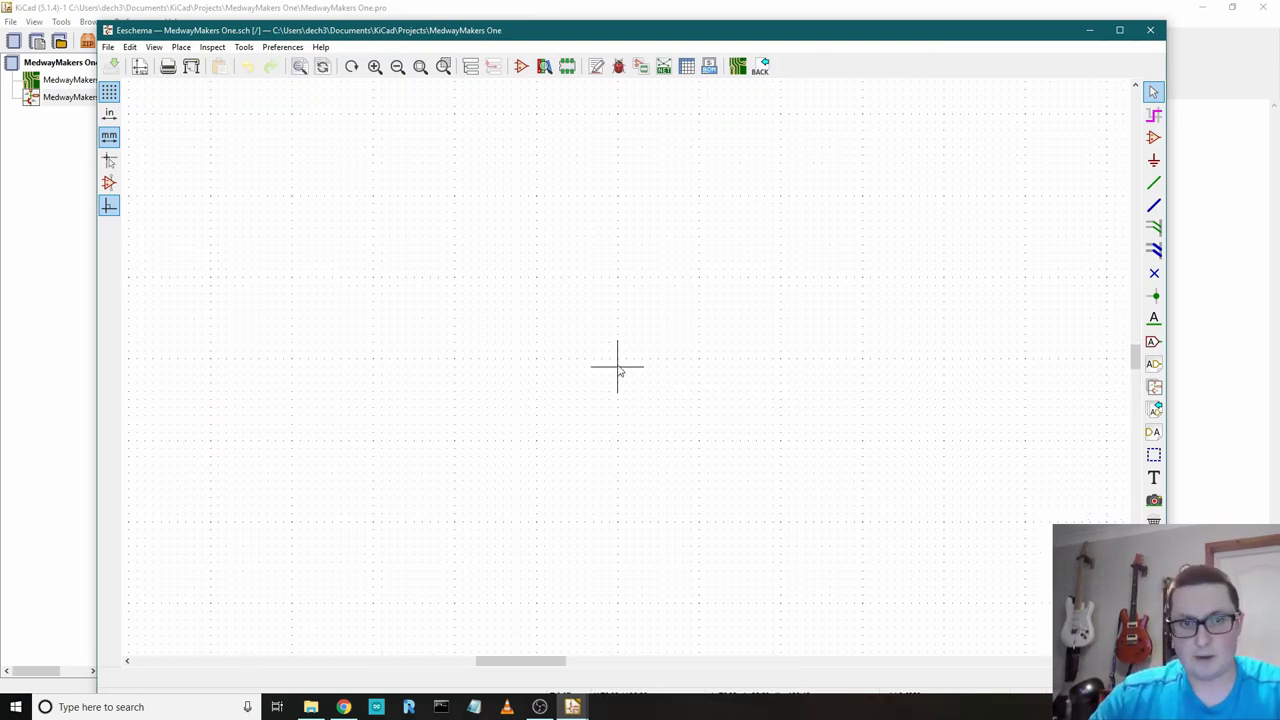
pyautogui.press('a')
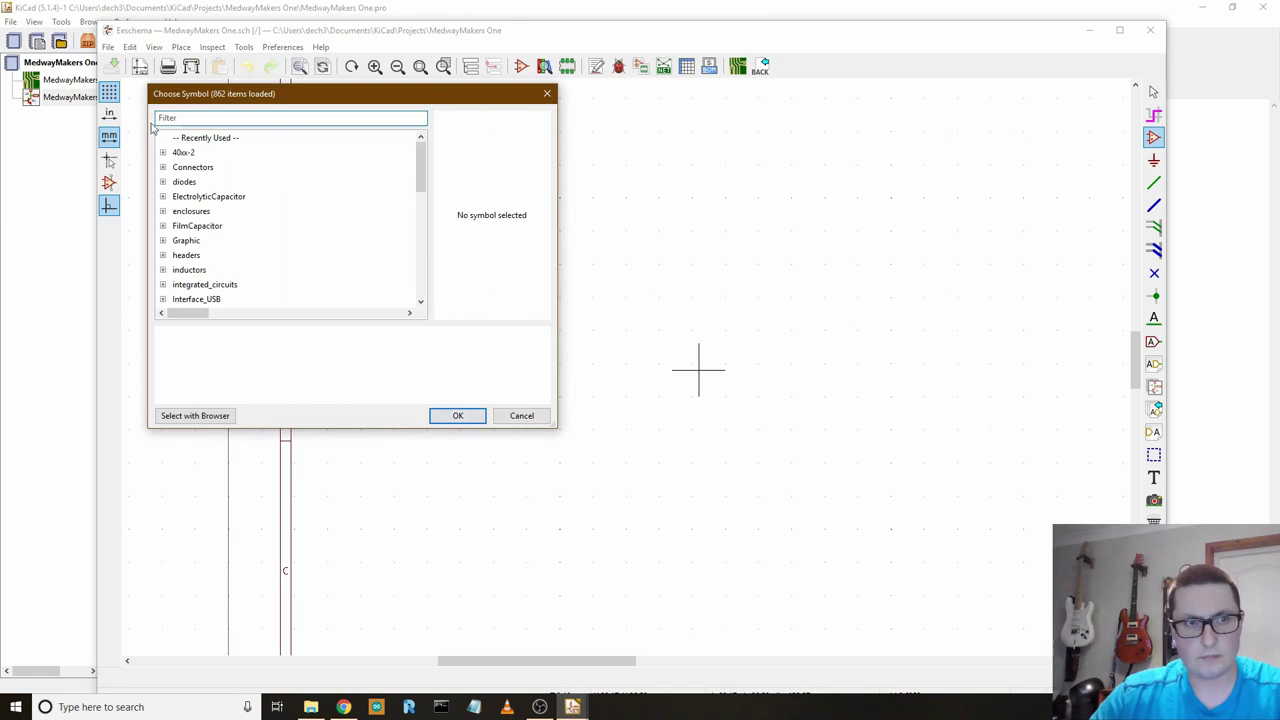
pyautogui.scroll(-8, 222, 173)
pyautogui.doubleClick(173, 214)
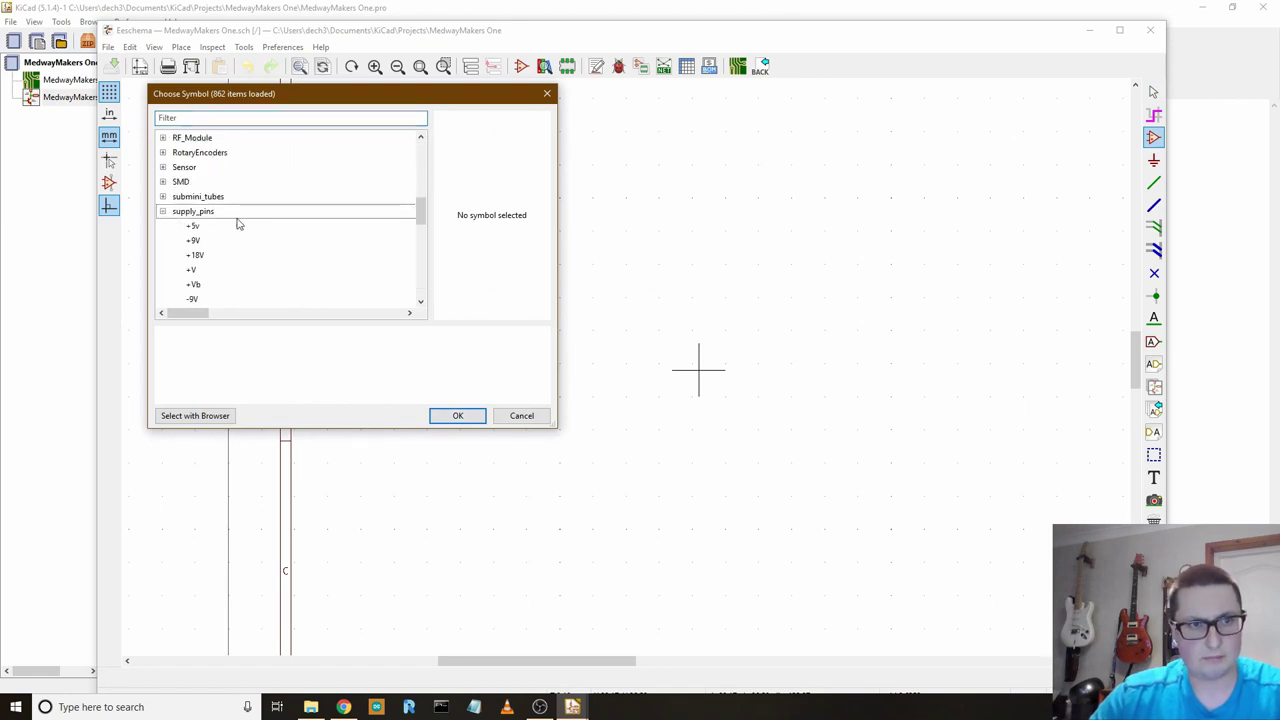
pyautogui.click(163, 212)
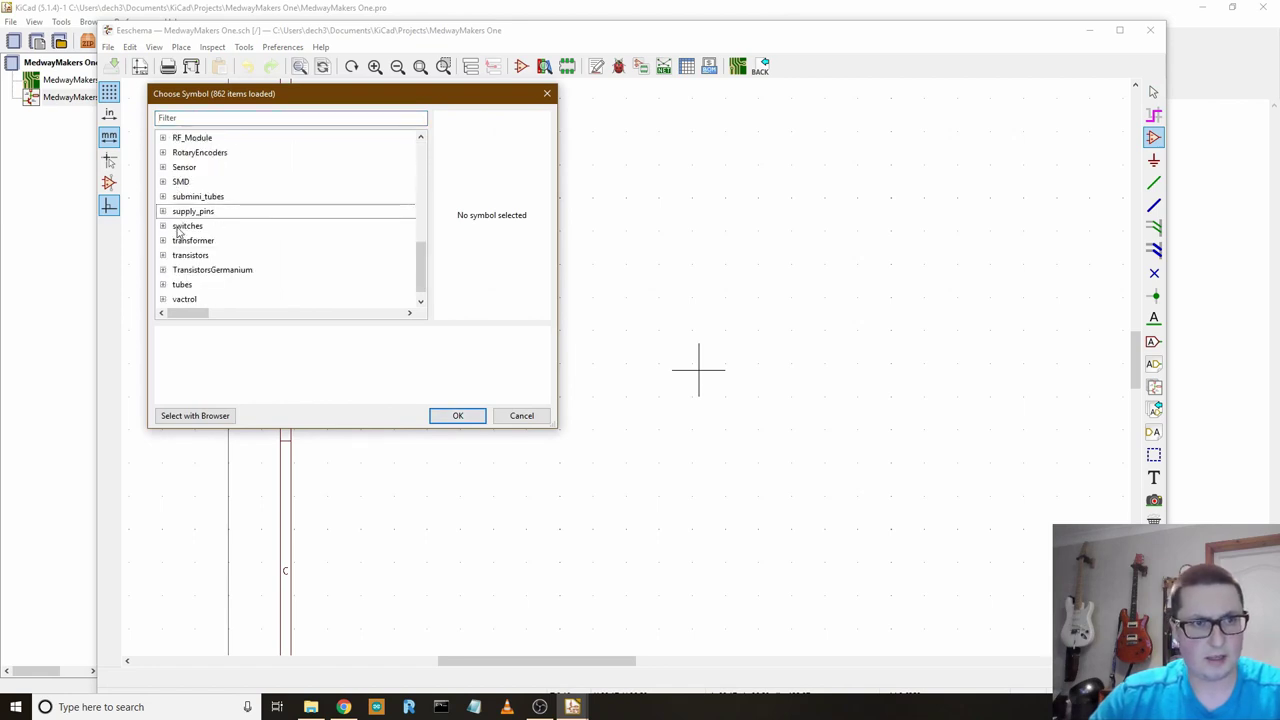
pyautogui.scroll(-1, 185, 233)
pyautogui.click(190, 257)
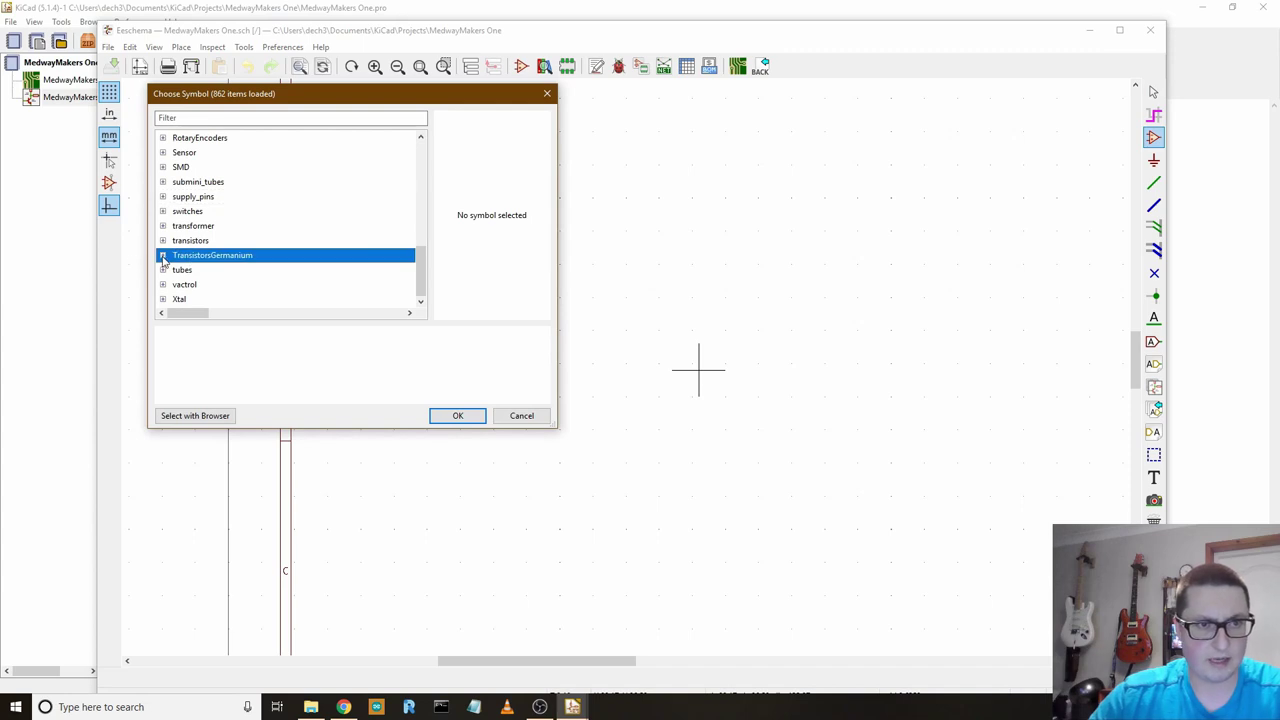
pyautogui.click(220, 270)
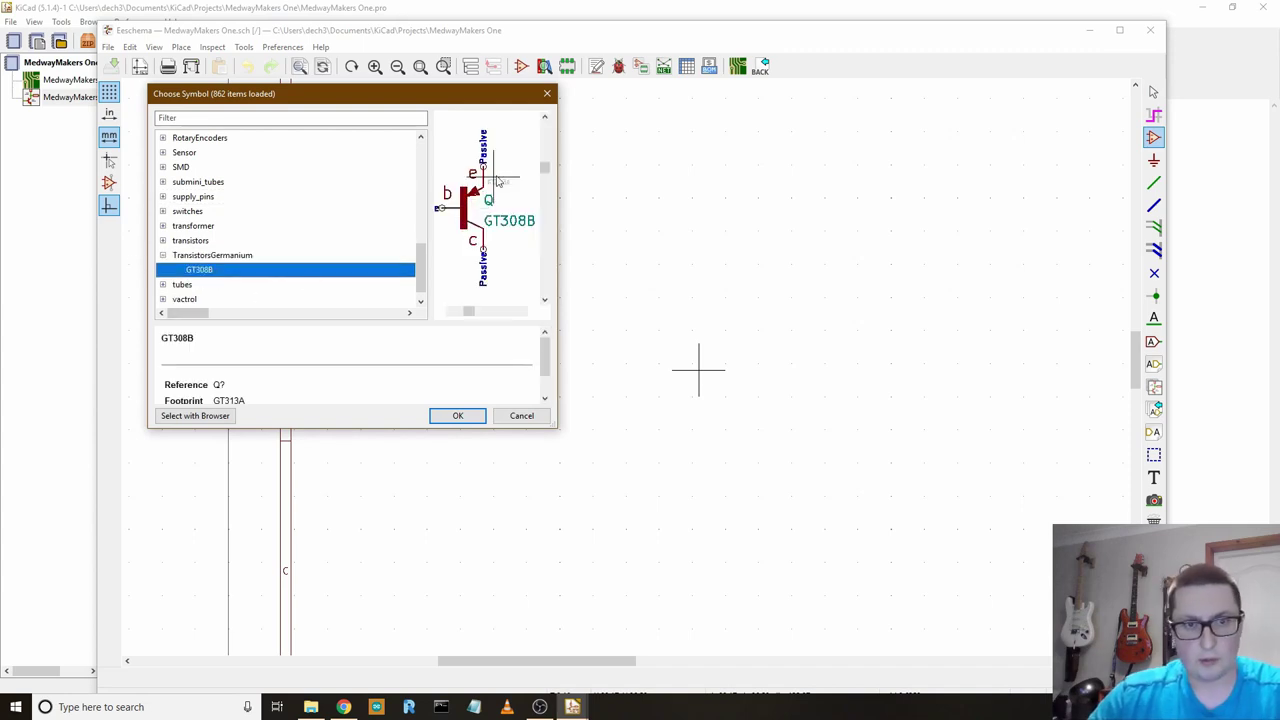
pyautogui.click(163, 255)
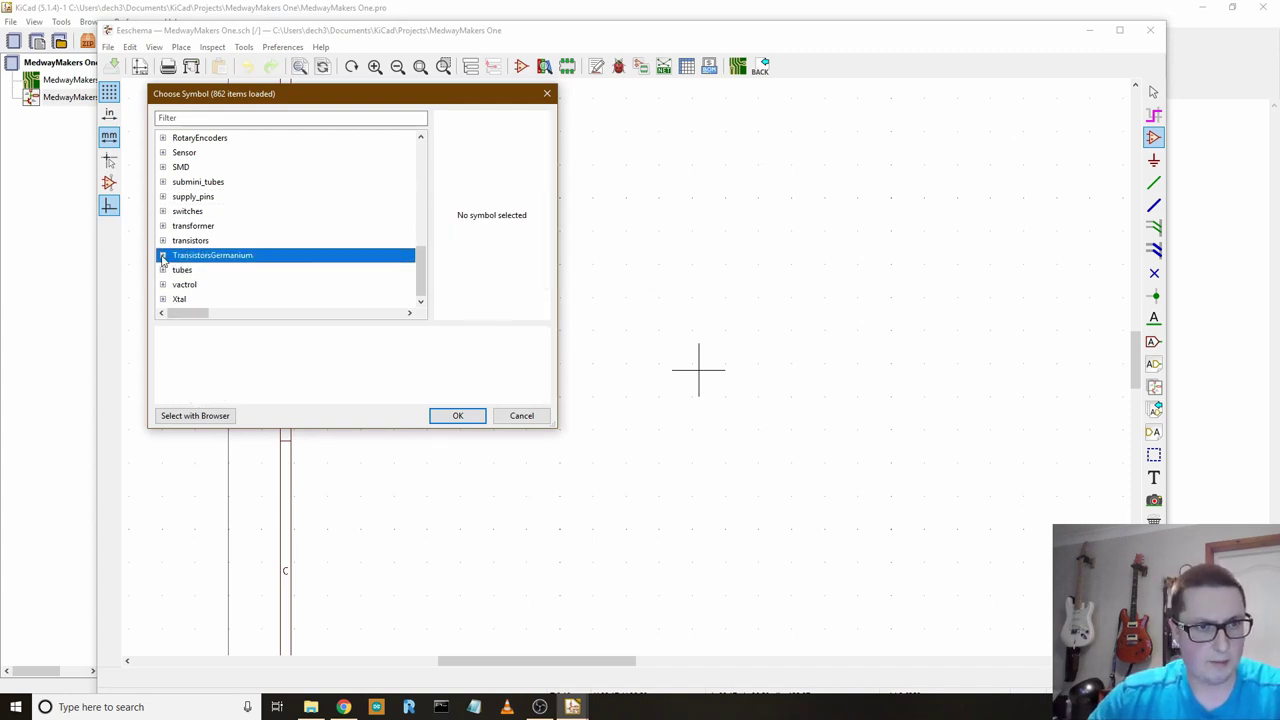
# - Examine the symbols offered in the PotentiometerStandard library
pyautogui.scroll(4, 240, 257)
pyautogui.click(200, 212)
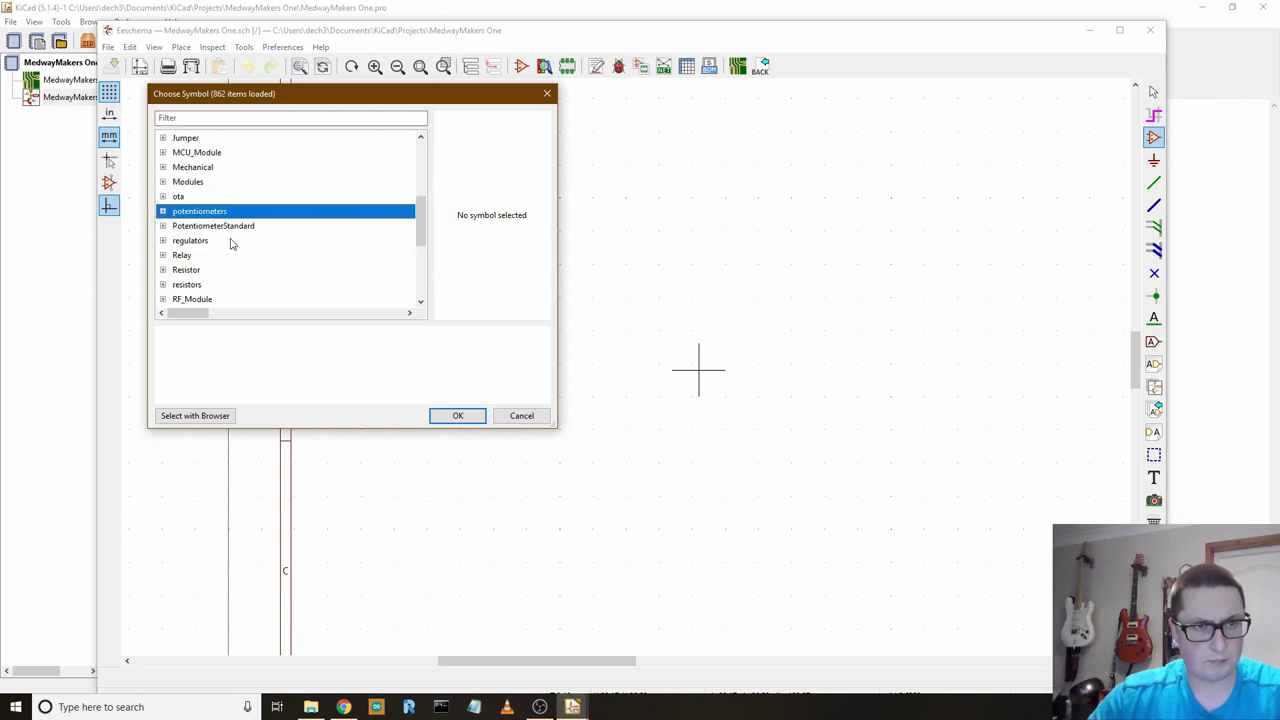
pyautogui.click(162, 226)
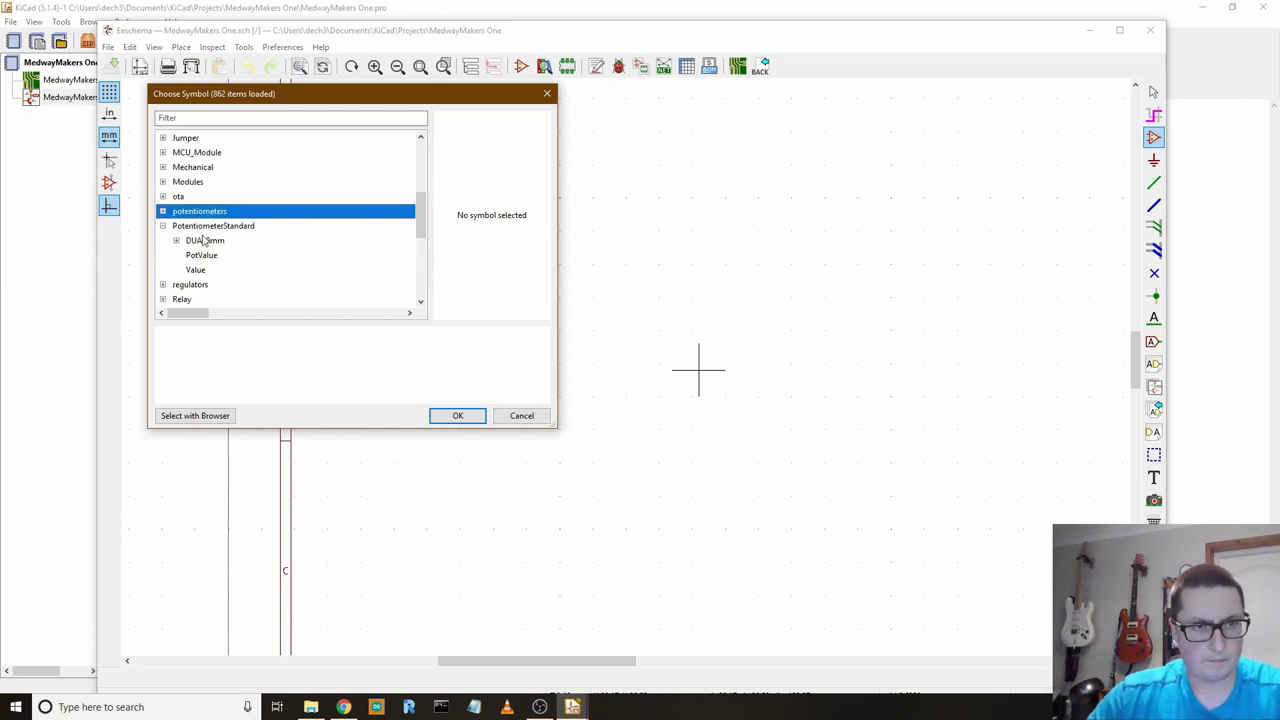
pyautogui.click(163, 226)
# - Place the Arduino_UNO_R2 symbol from the MCU_Module library on the schematic sheet
pyautogui.scroll(3, 209, 246)
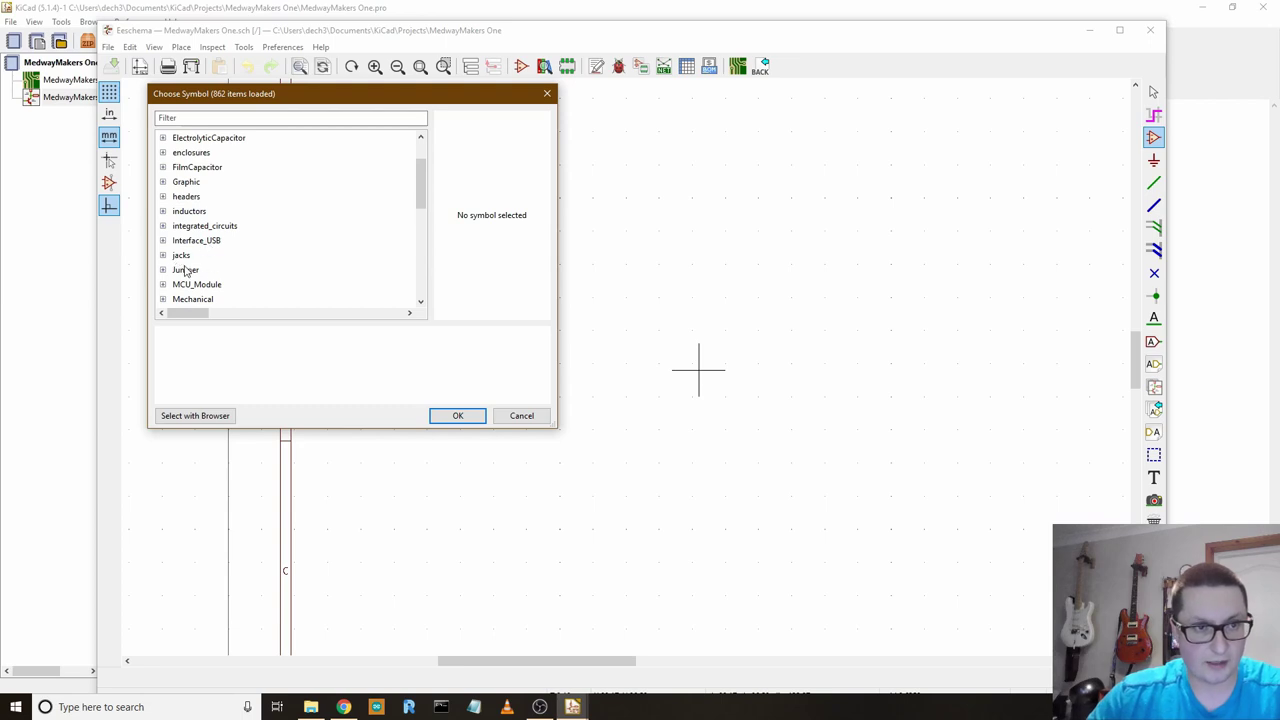
pyautogui.click(186, 270)
pyautogui.click(188, 286)
pyautogui.click(164, 286)
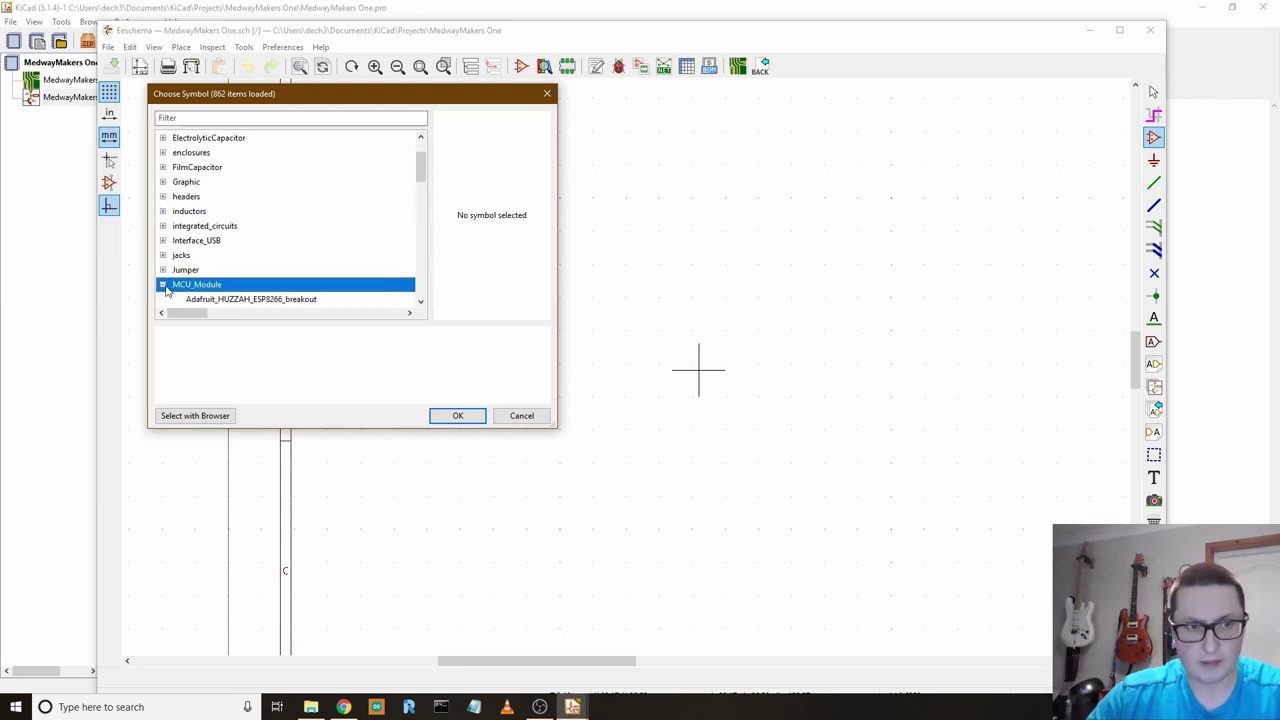
pyautogui.click(232, 300)
pyautogui.scroll(-2, 268, 302)
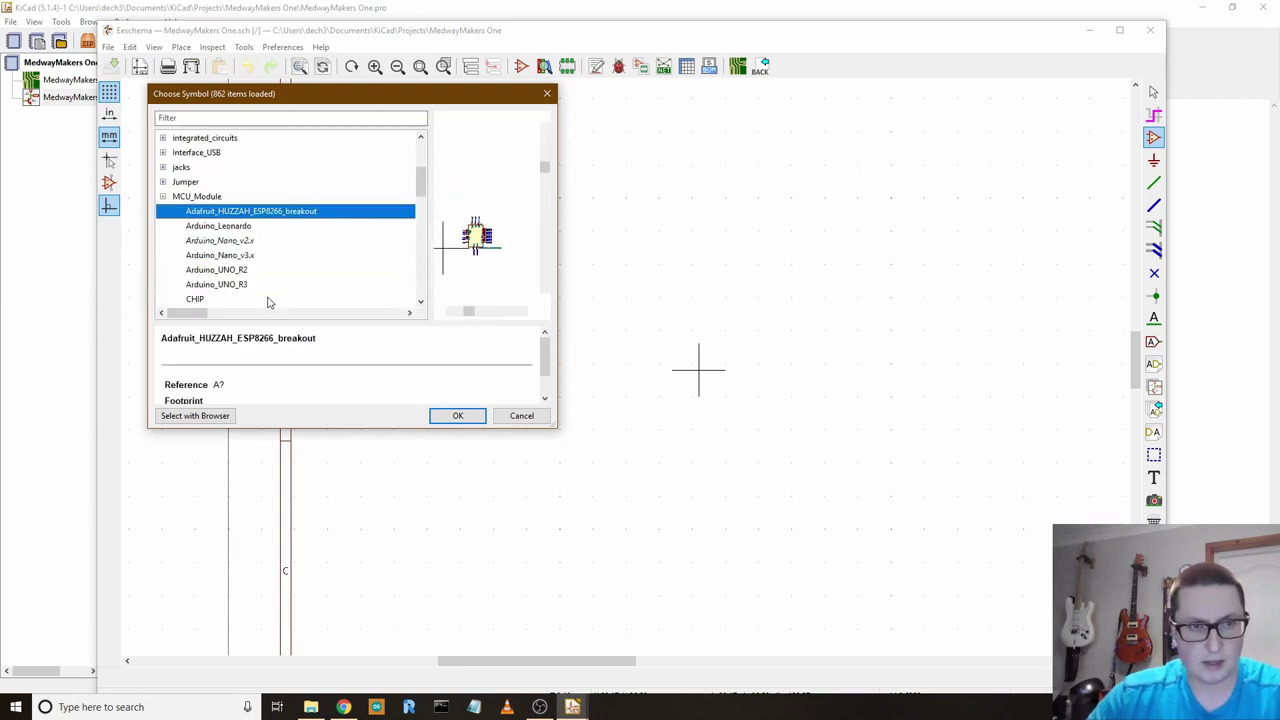
pyautogui.scroll(-2, 240, 230)
pyautogui.click(228, 197)
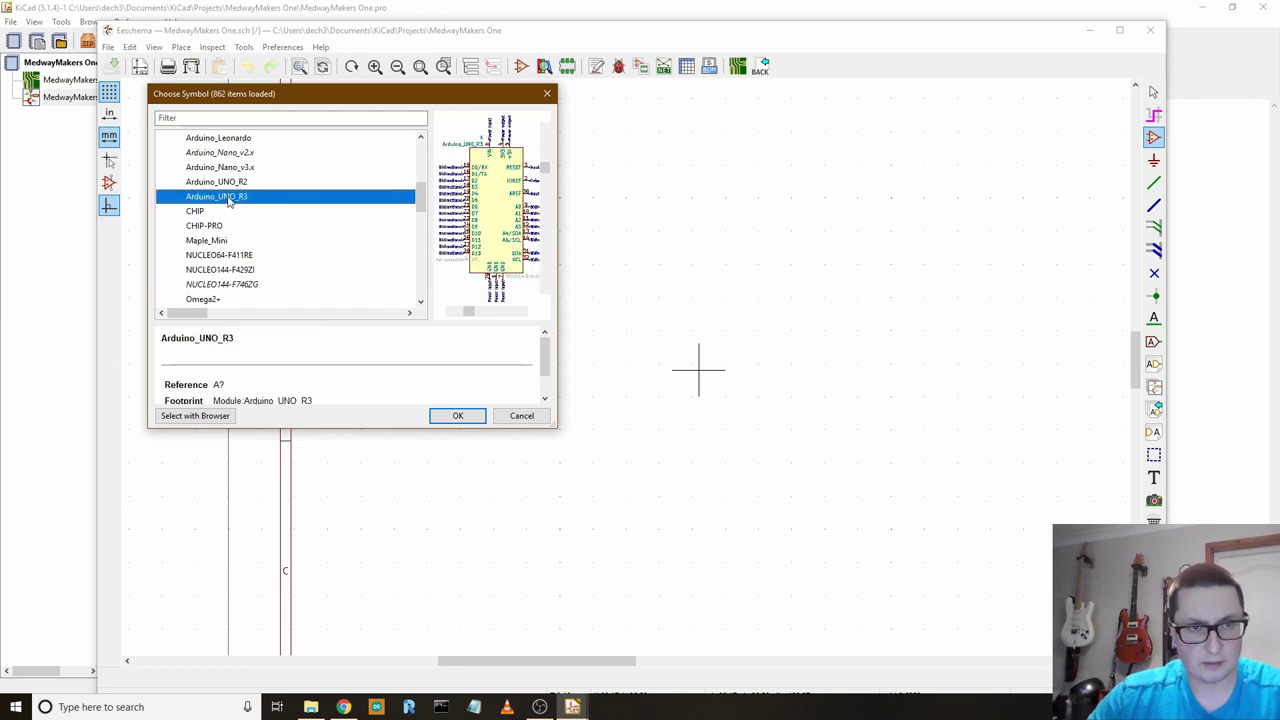
pyautogui.press('Up')
pyautogui.press('Return')
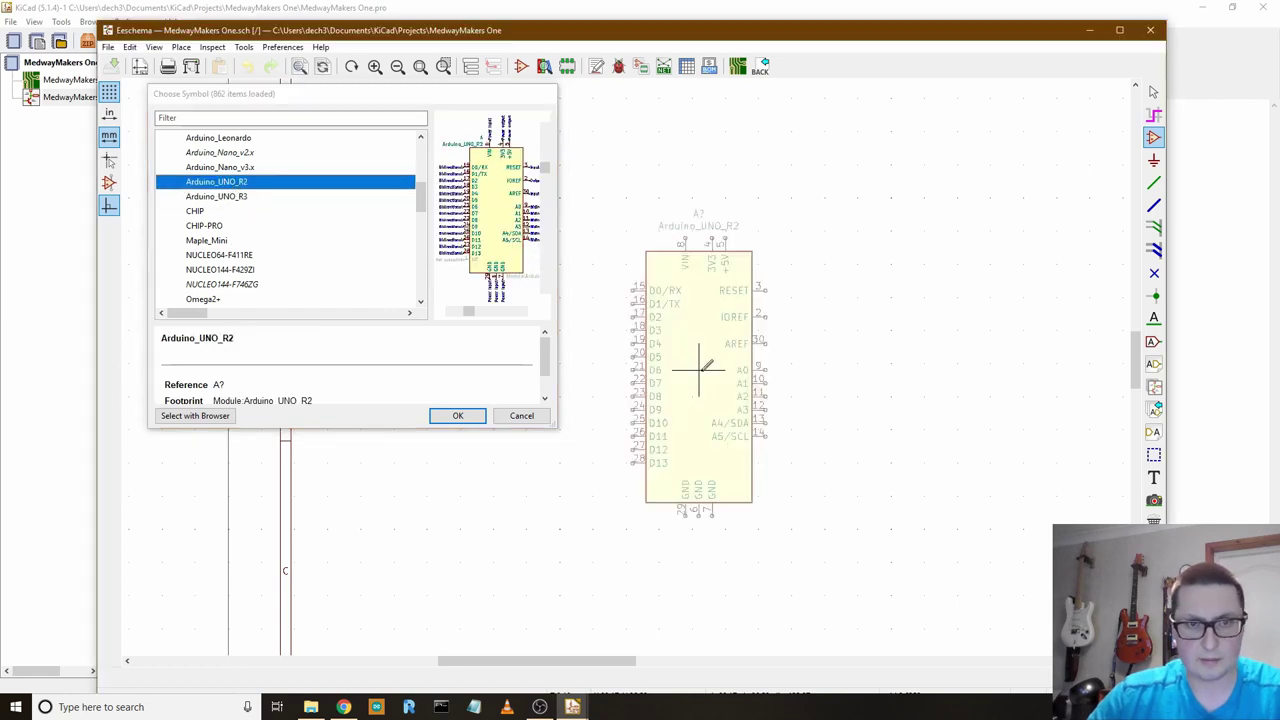
pyautogui.click(600, 345)
pyautogui.scroll(1, 800, 470)
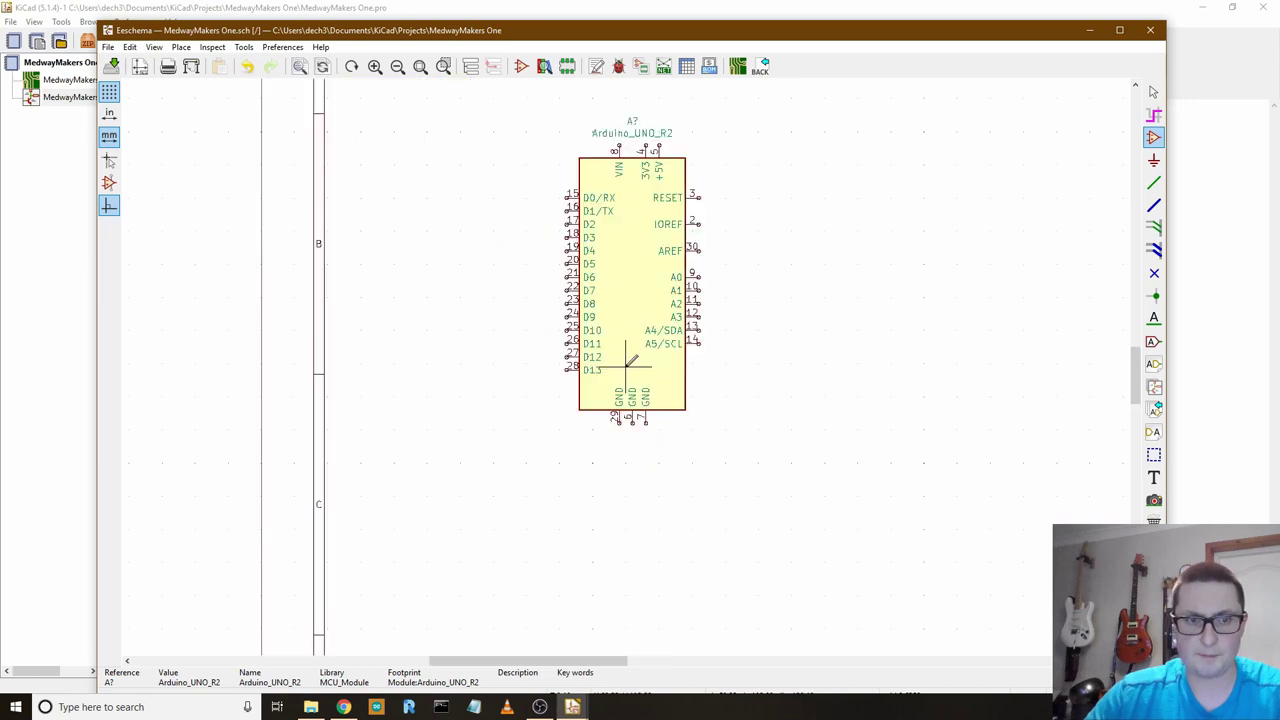
pyautogui.scroll(6, 628, 358)
pyautogui.scroll(-3, 623, 363)
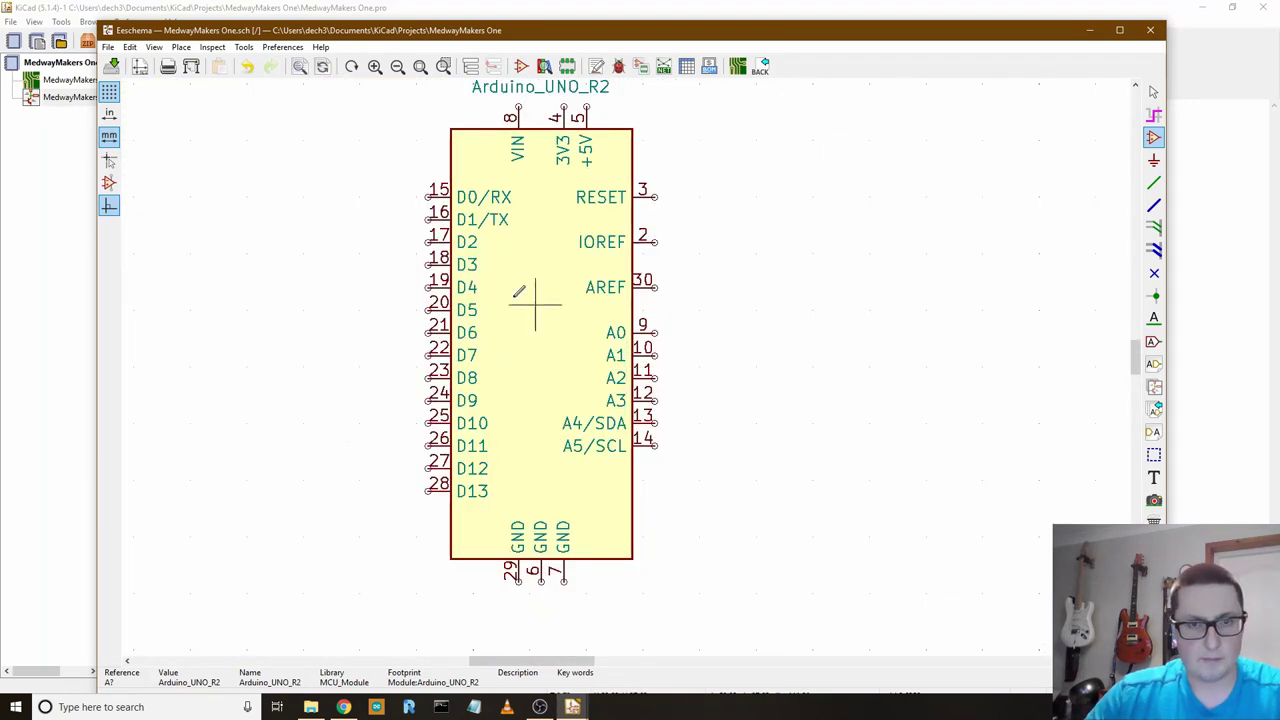
# - Open the symbol chooser for an empty spot beside the Arduino symbol and examine the parts in the SMD library
pyautogui.click(727, 354)
pyautogui.click(164, 139)
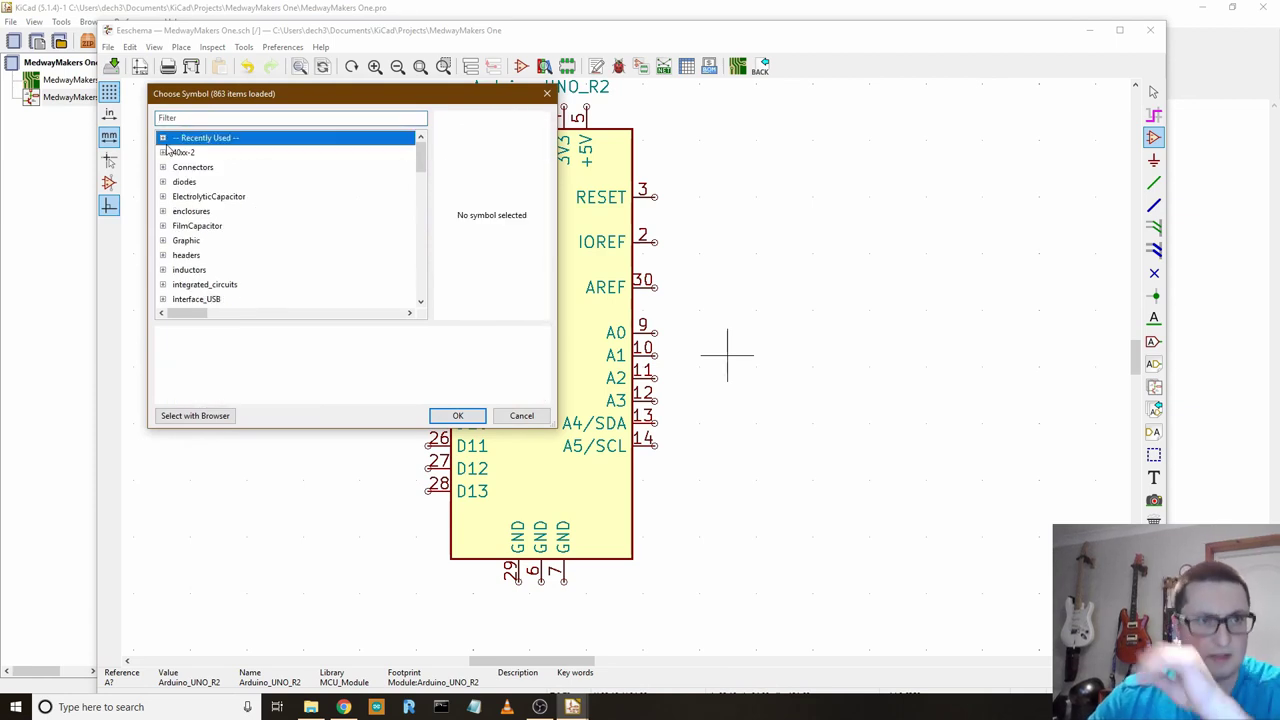
pyautogui.scroll(-2, 215, 255)
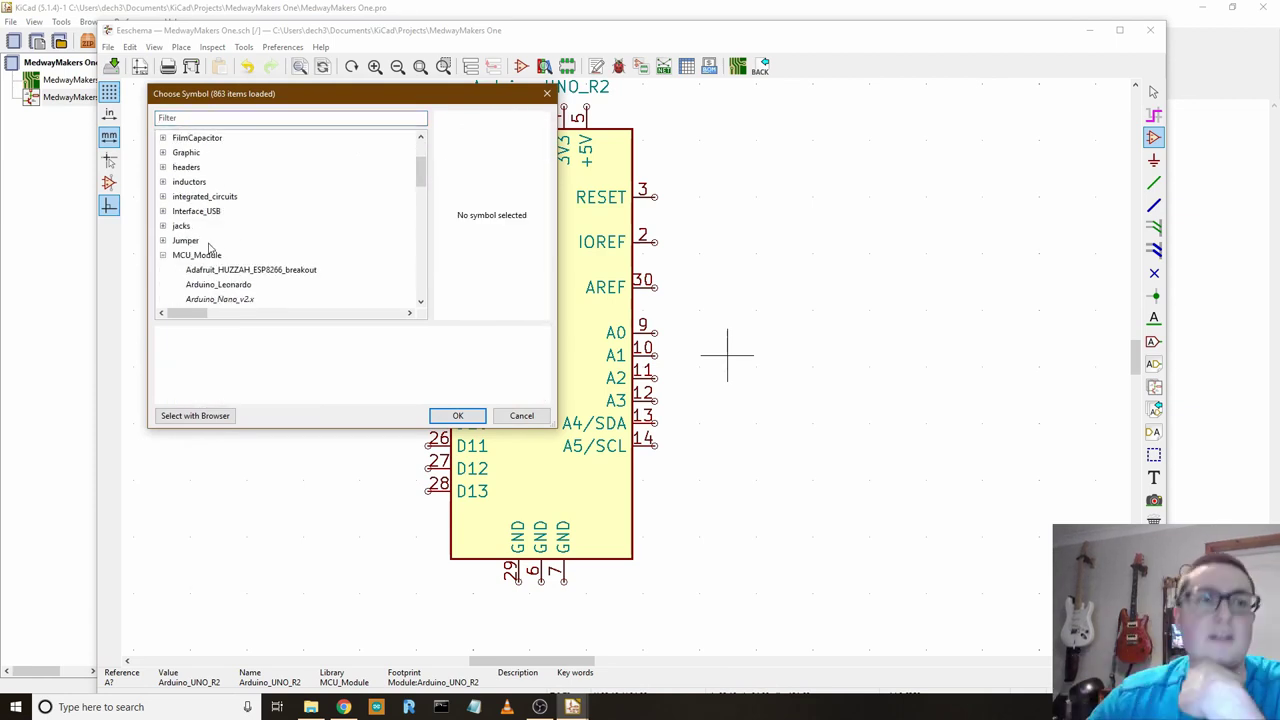
pyautogui.click(163, 255)
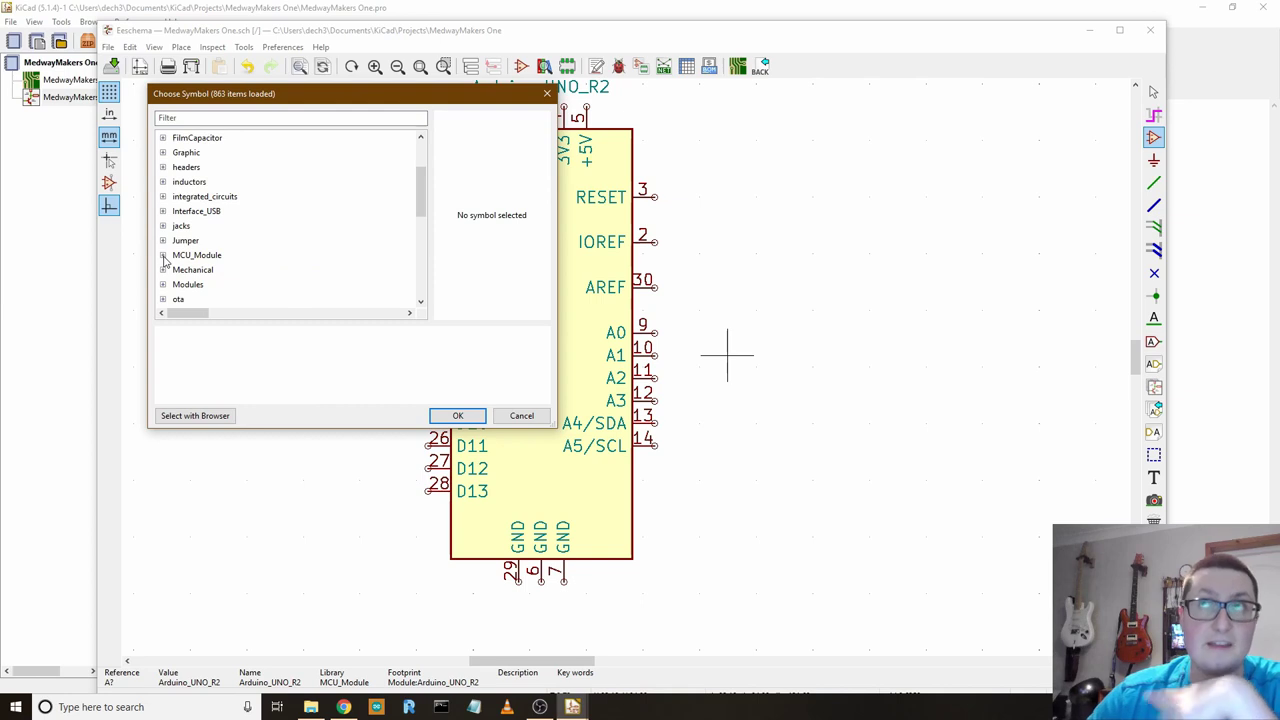
pyautogui.scroll(-4, 240, 245)
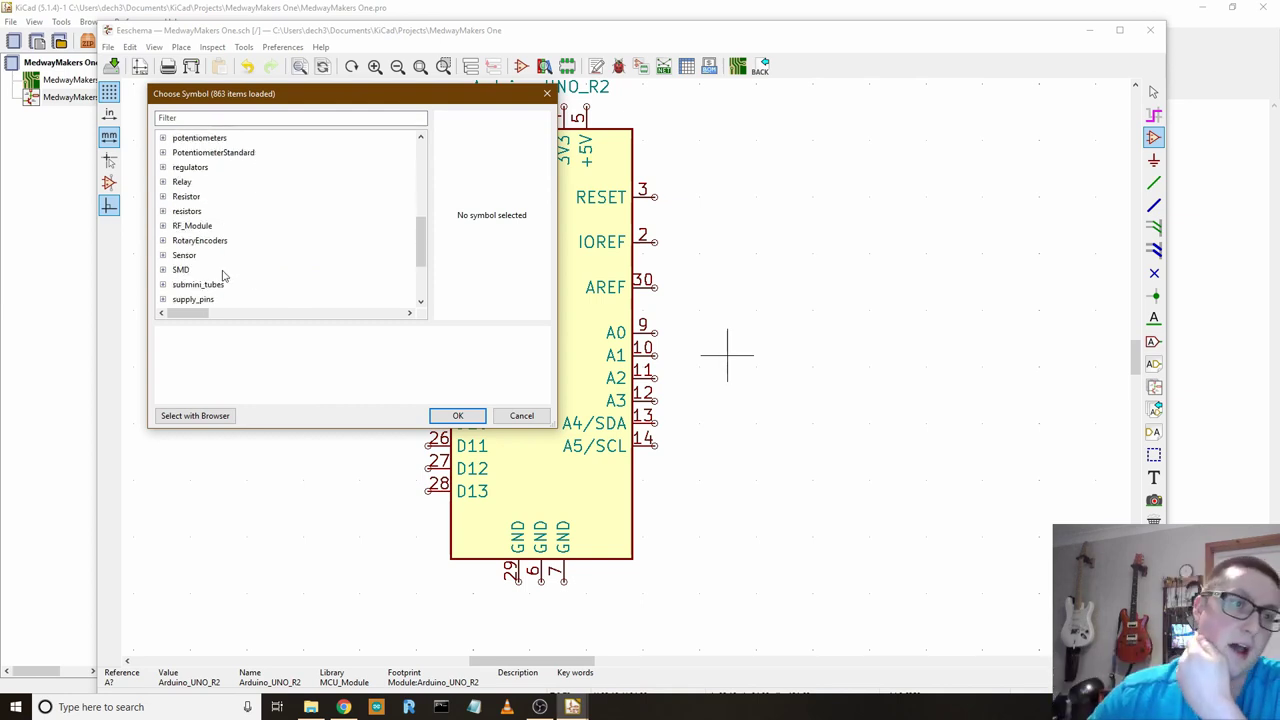
pyautogui.scroll(-1, 222, 272)
pyautogui.click(163, 226)
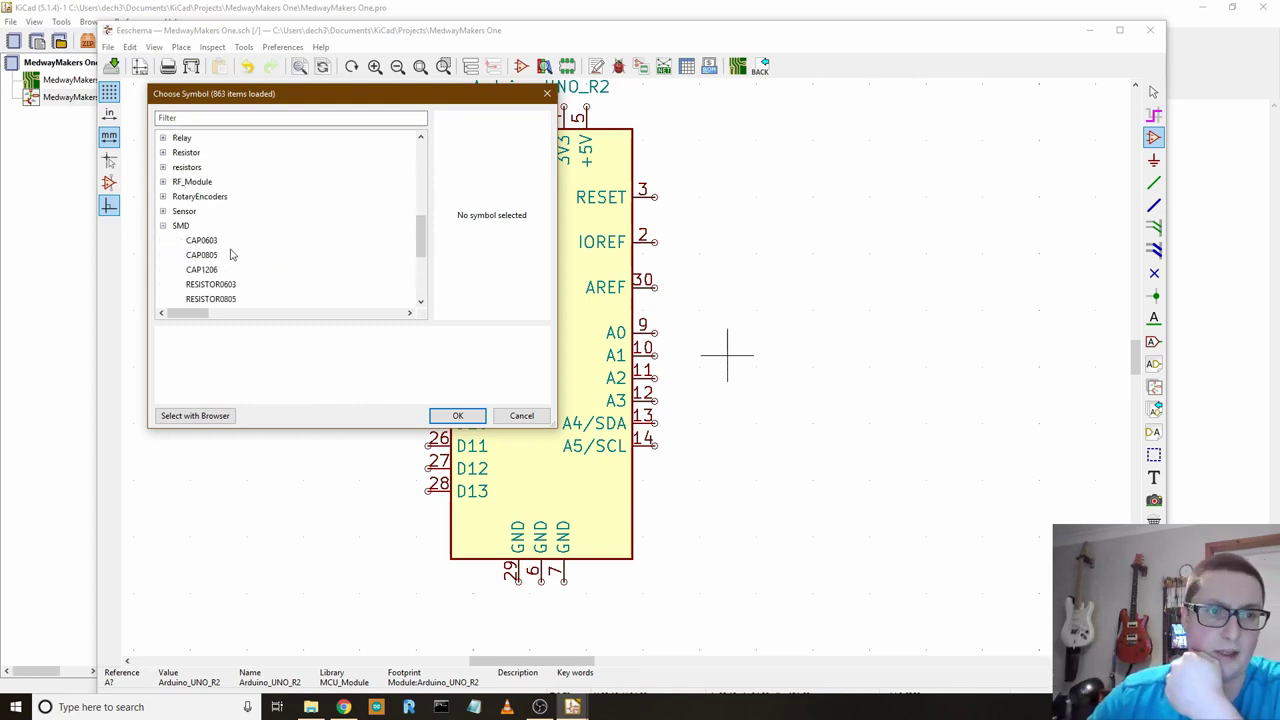
pyautogui.click(163, 226)
# - Examine the symbols in the potentiometers and Modules libraries
pyautogui.scroll(3, 208, 236)
pyautogui.click(163, 226)
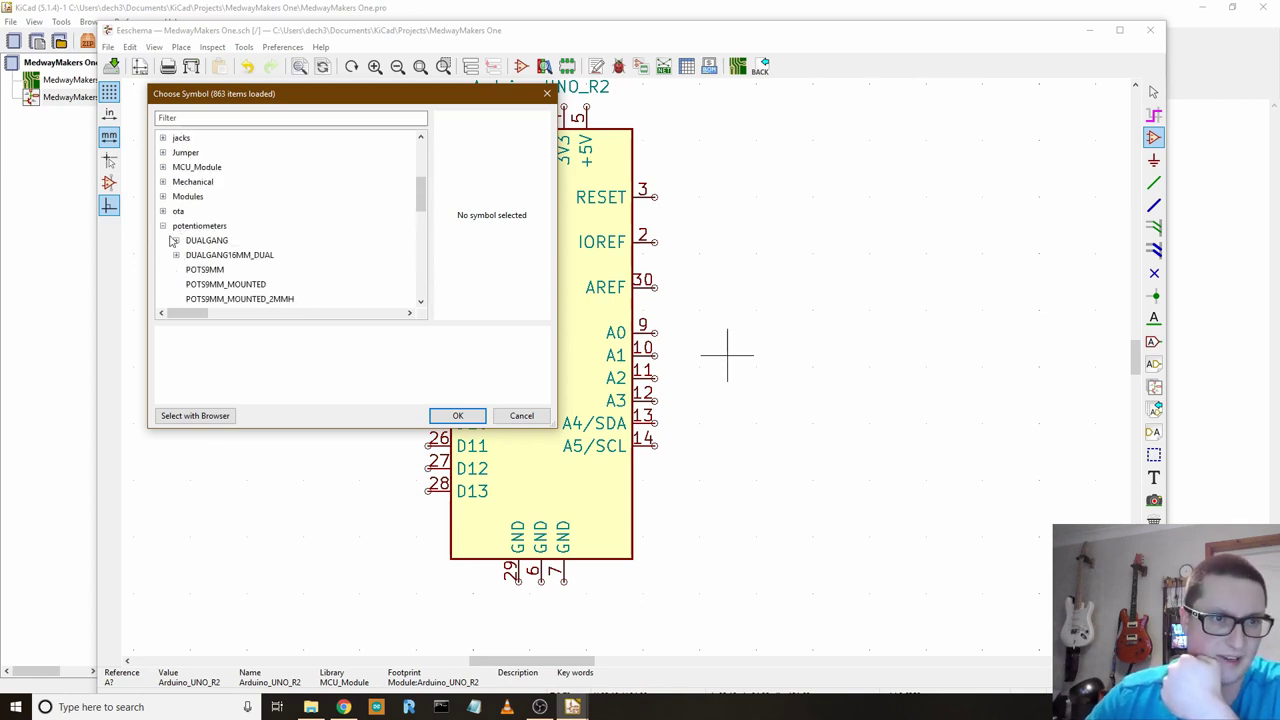
pyautogui.click(163, 226)
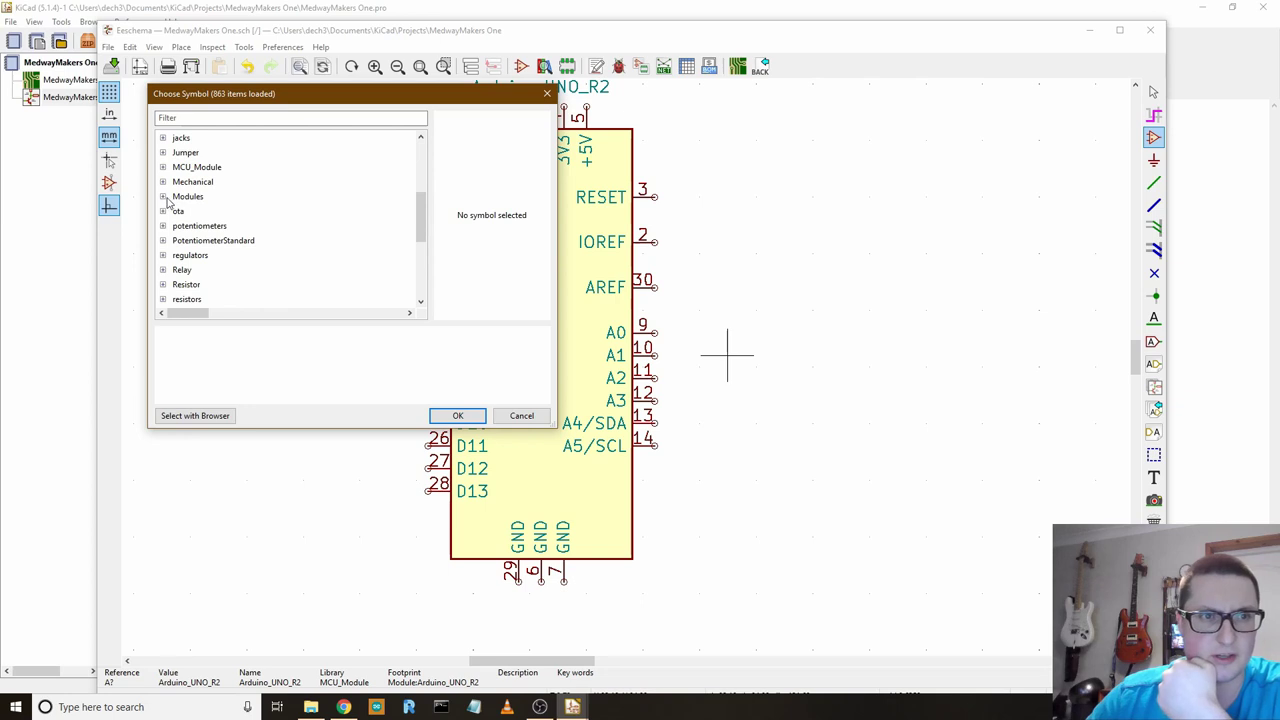
pyautogui.click(164, 197)
pyautogui.click(164, 197)
pyautogui.click(164, 197)
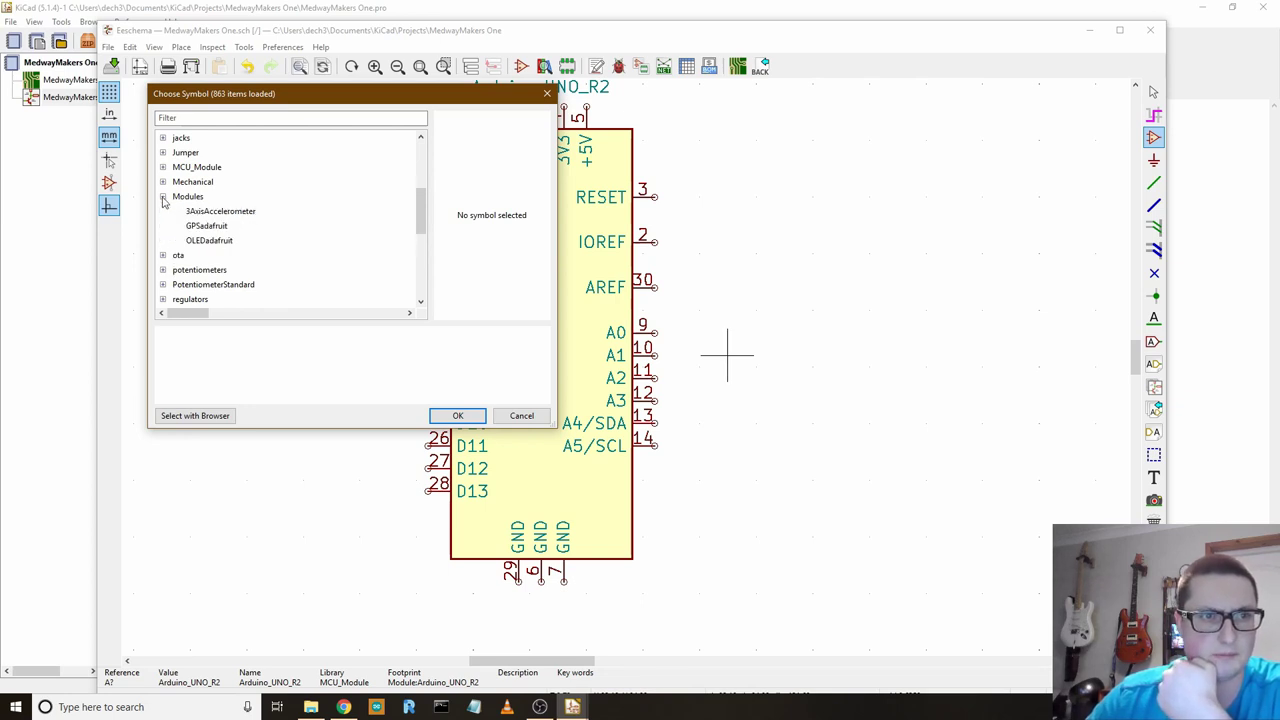
pyautogui.click(164, 197)
pyautogui.scroll(2, 321, 234)
pyautogui.scroll(2, 215, 210)
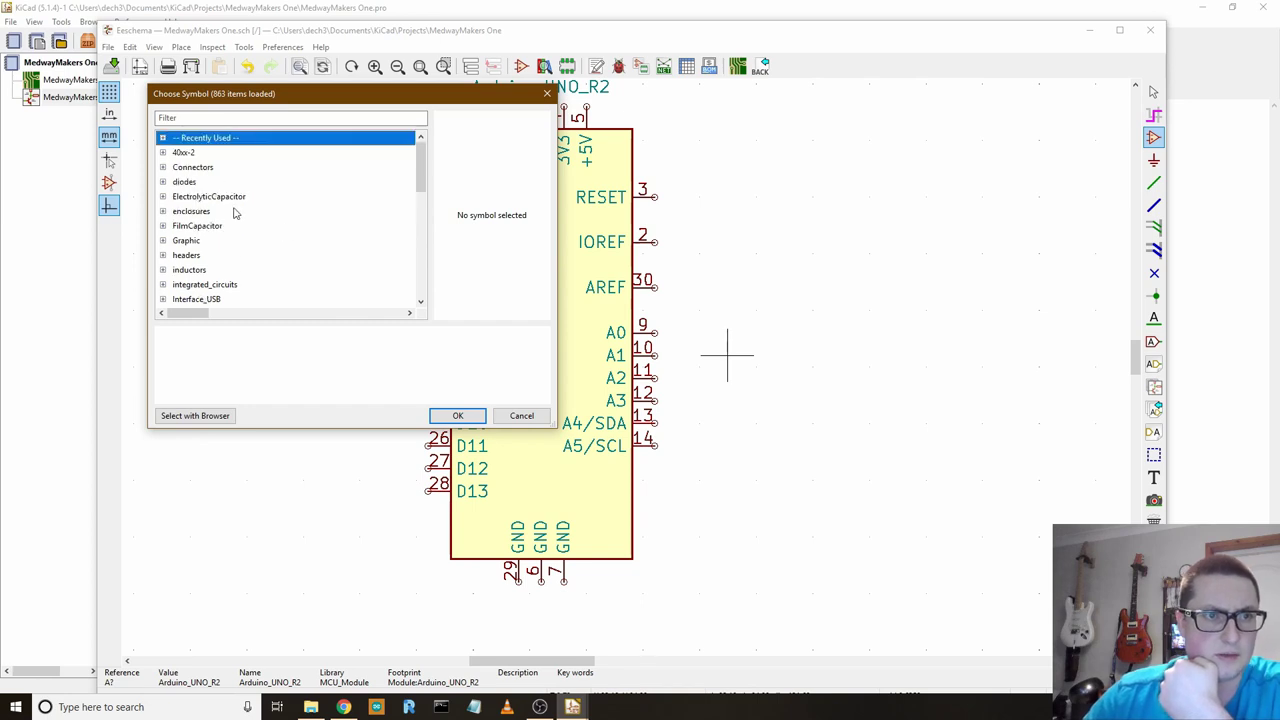
# - Place the 470u symbol from the ElectrolyticCapacitor library on the schematic beside the Arduino symbol
pyautogui.click(164, 197)
pyautogui.scroll(-3, 257, 251)
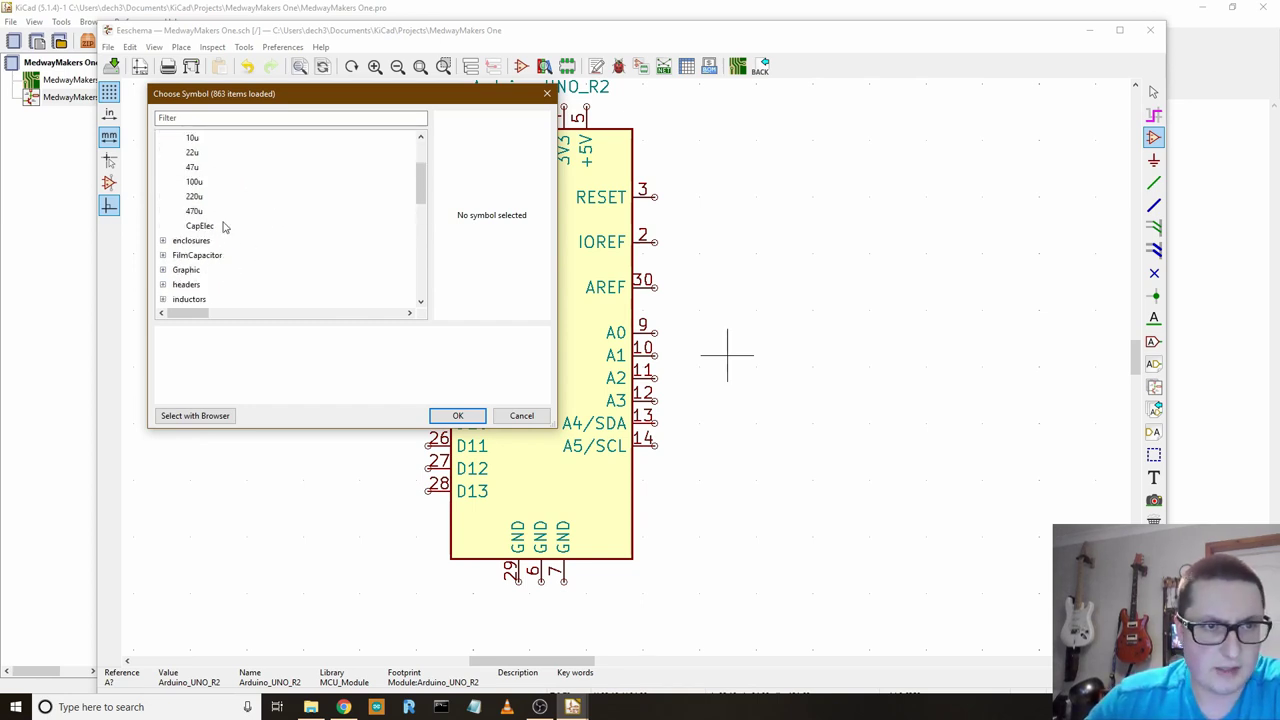
pyautogui.click(196, 213)
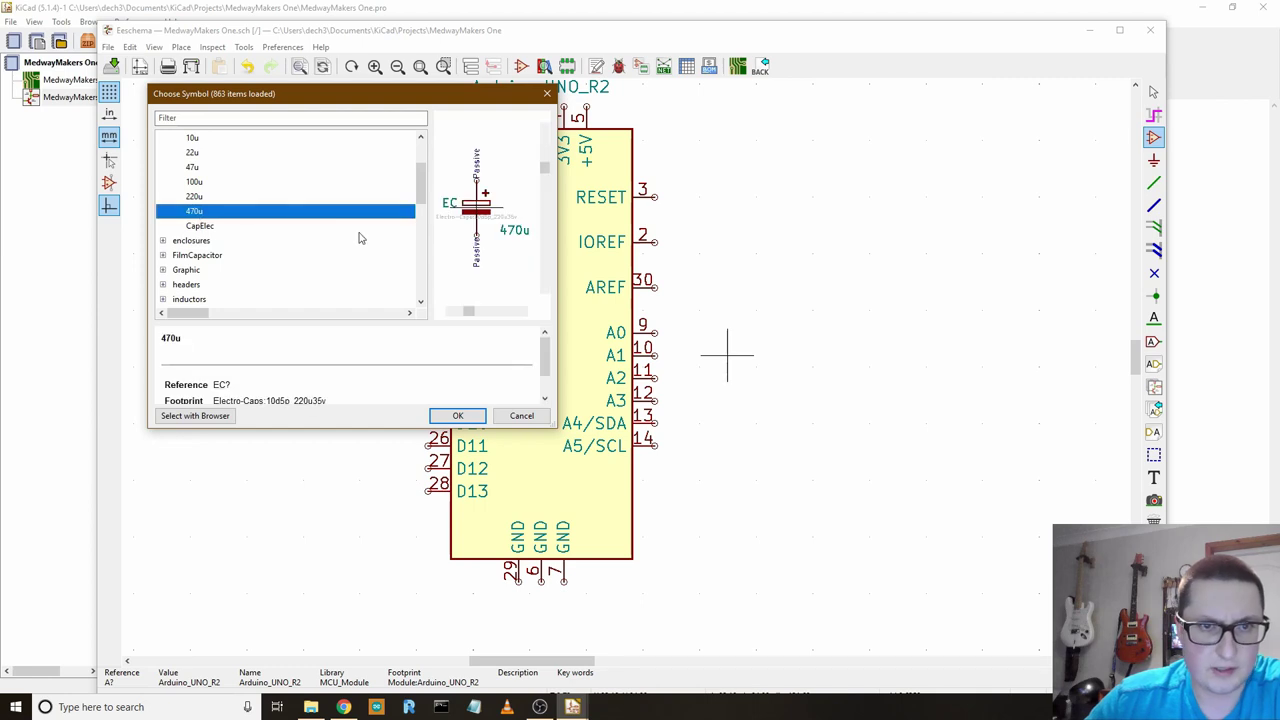
pyautogui.doubleClick(196, 213)
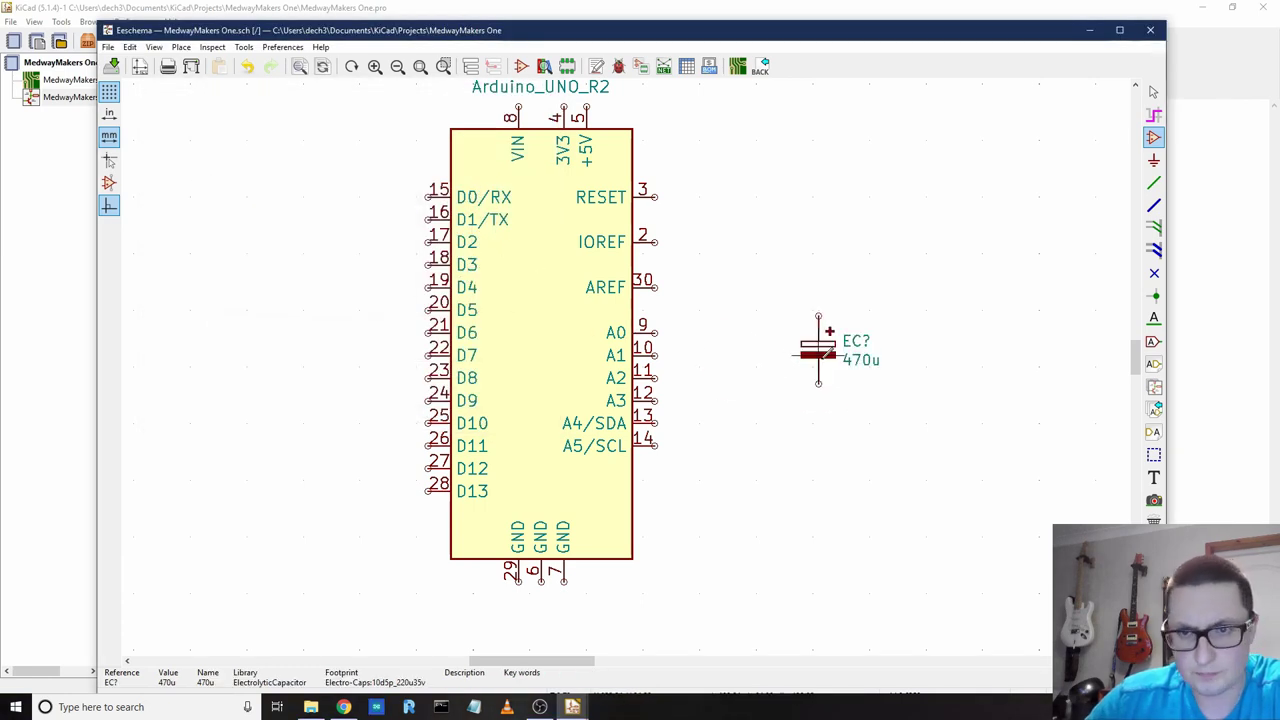
pyautogui.scroll(3, 820, 362)
pyautogui.scroll(2, 625, 365)
pyautogui.click(629, 363)
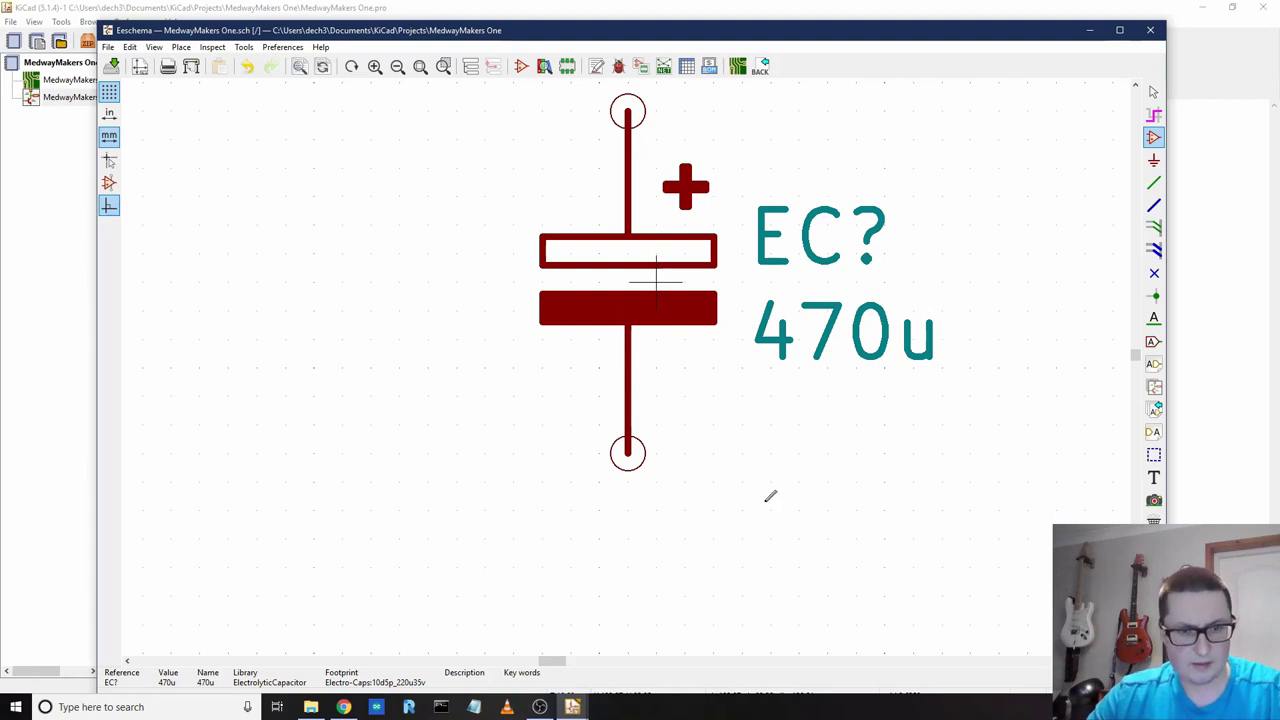
pyautogui.press('e')
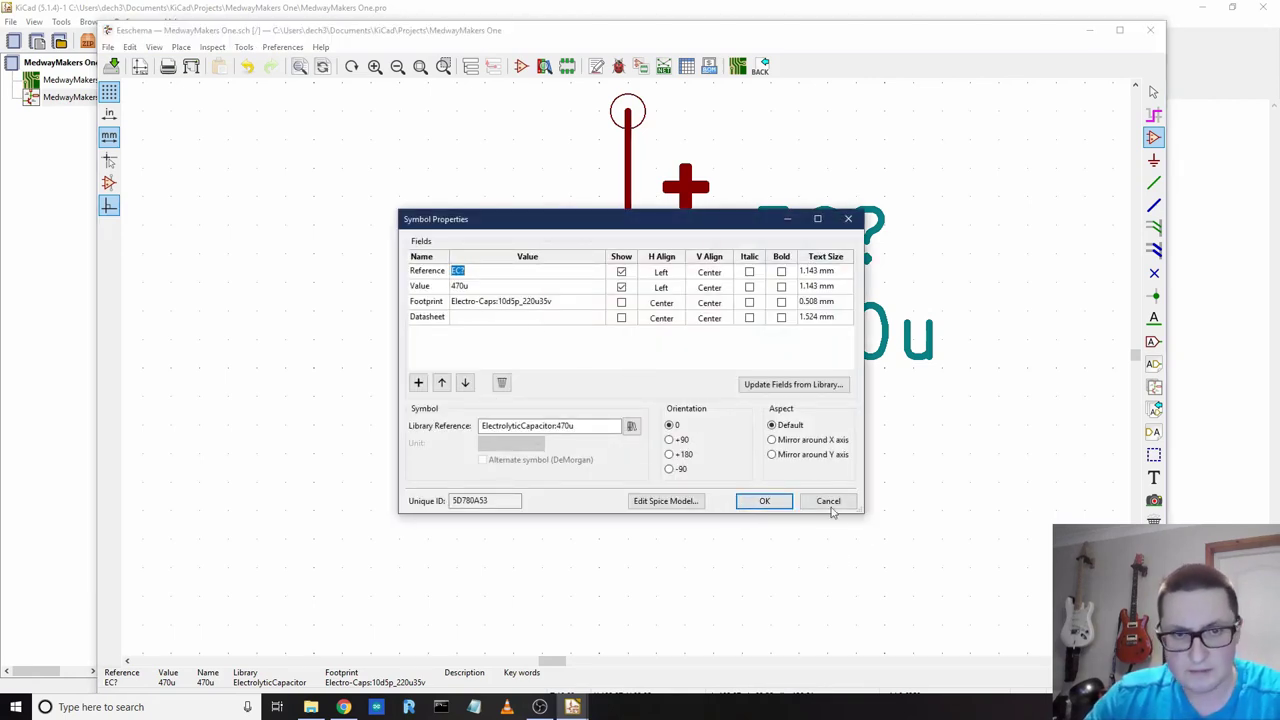
pyautogui.click(848, 218)
pyautogui.click(457, 419)
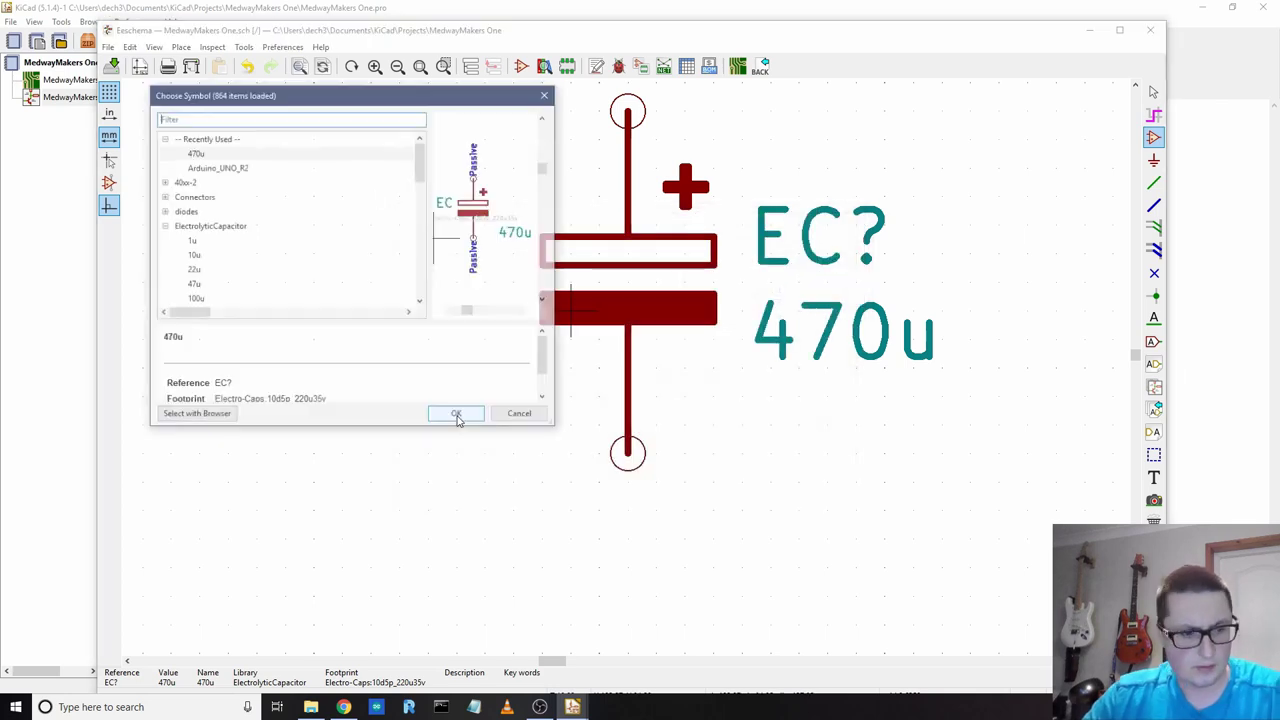
pyautogui.click(521, 416)
# - Open the placed 470u capacitor in the Symbol Editor and examine its assigned footprint text
pyautogui.hotkey('ctrl', 'e')
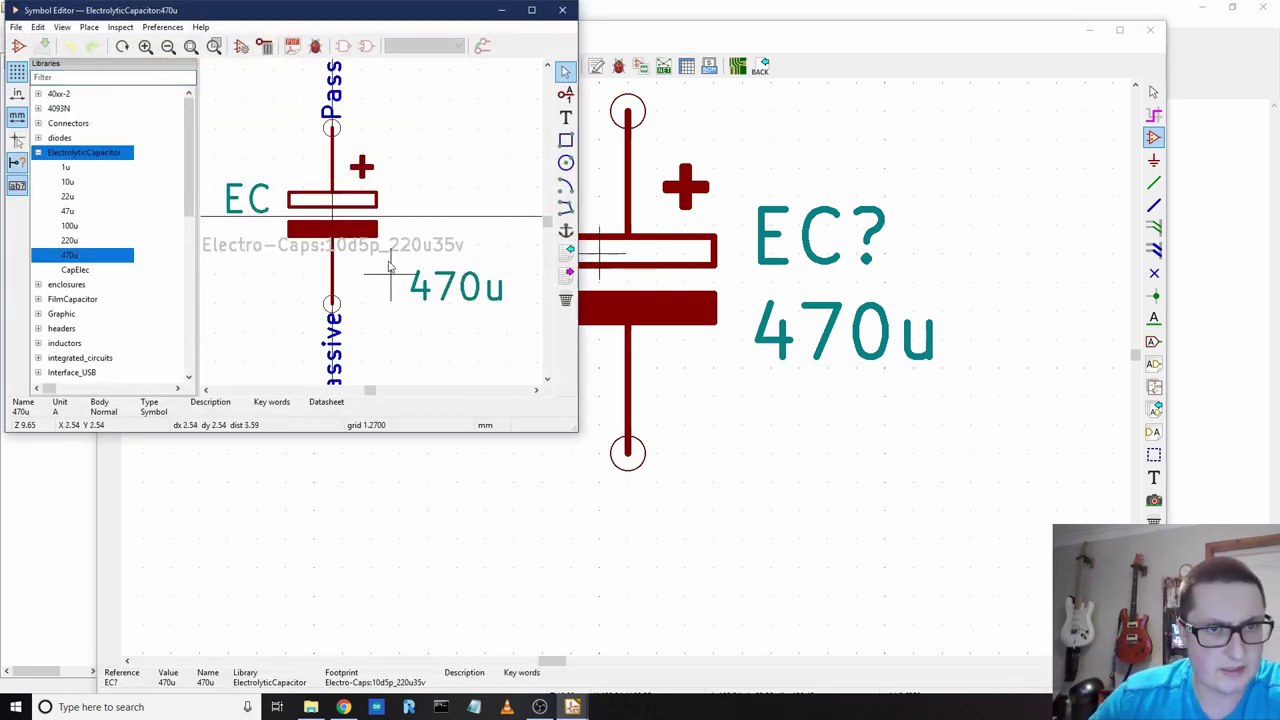
pyautogui.scroll(1, 391, 257)
pyautogui.scroll(-2, 371, 229)
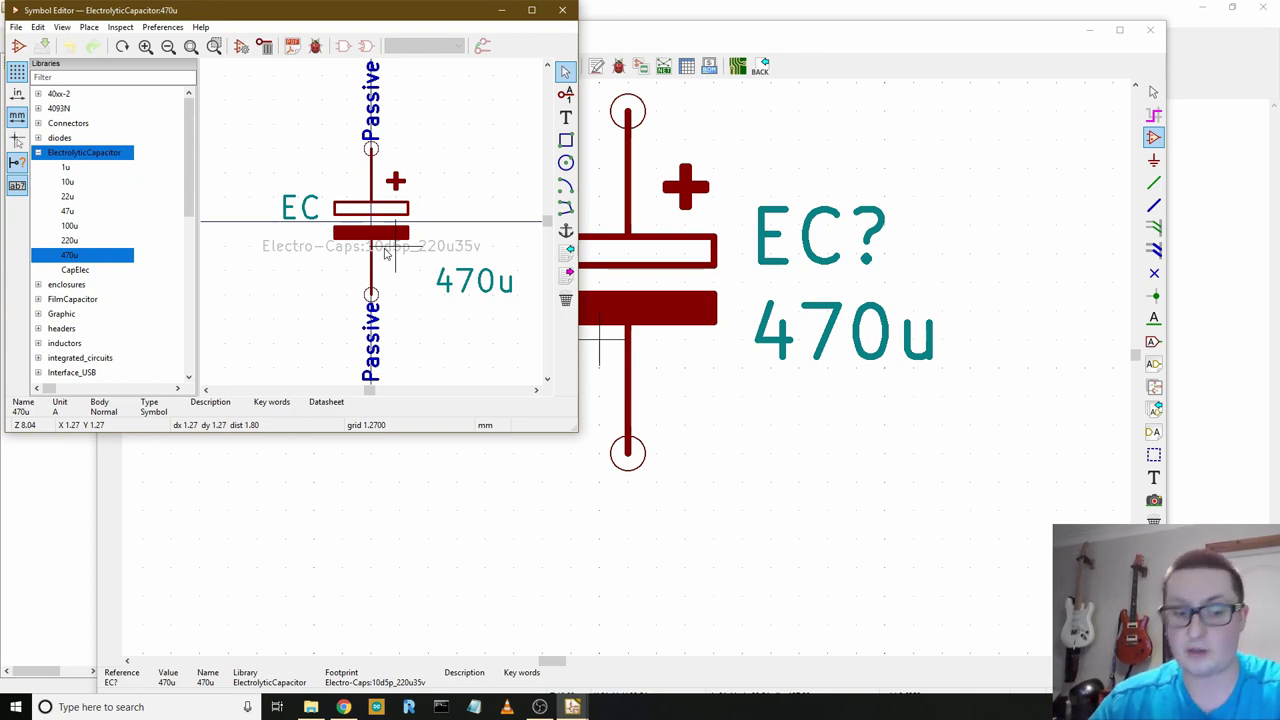
pyautogui.scroll(2, 385, 253)
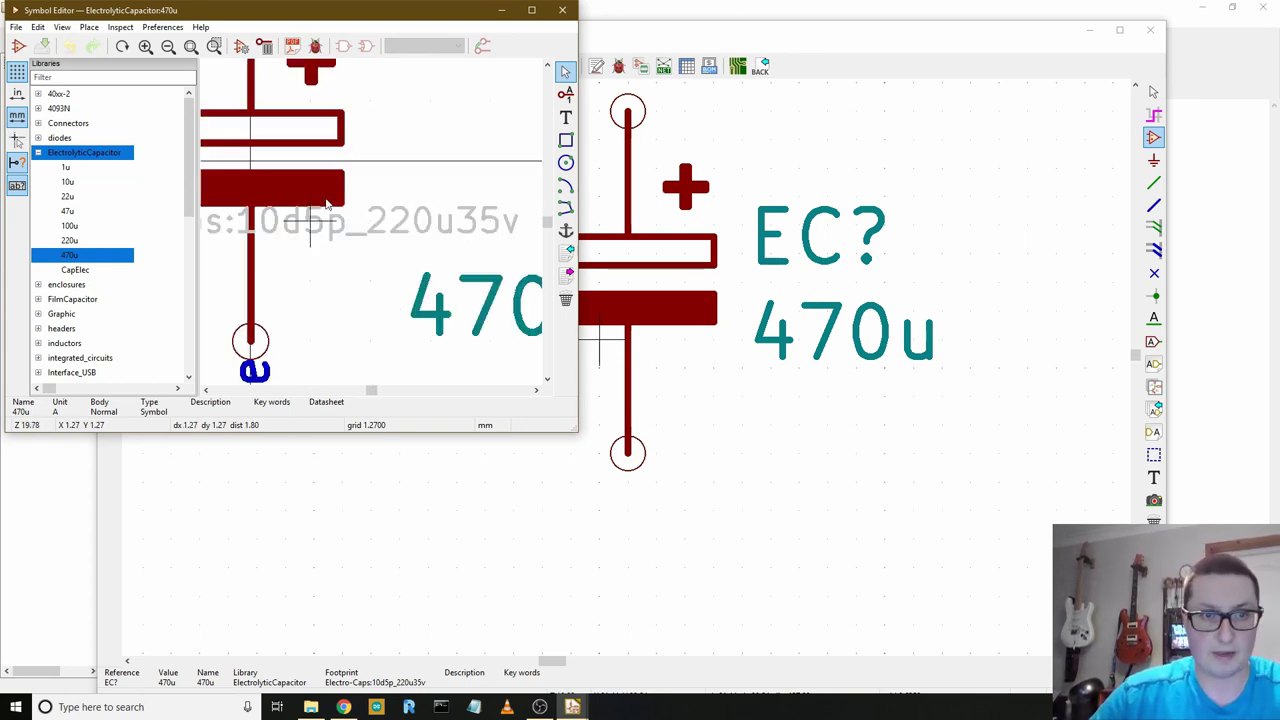
pyautogui.scroll(-2, 380, 245)
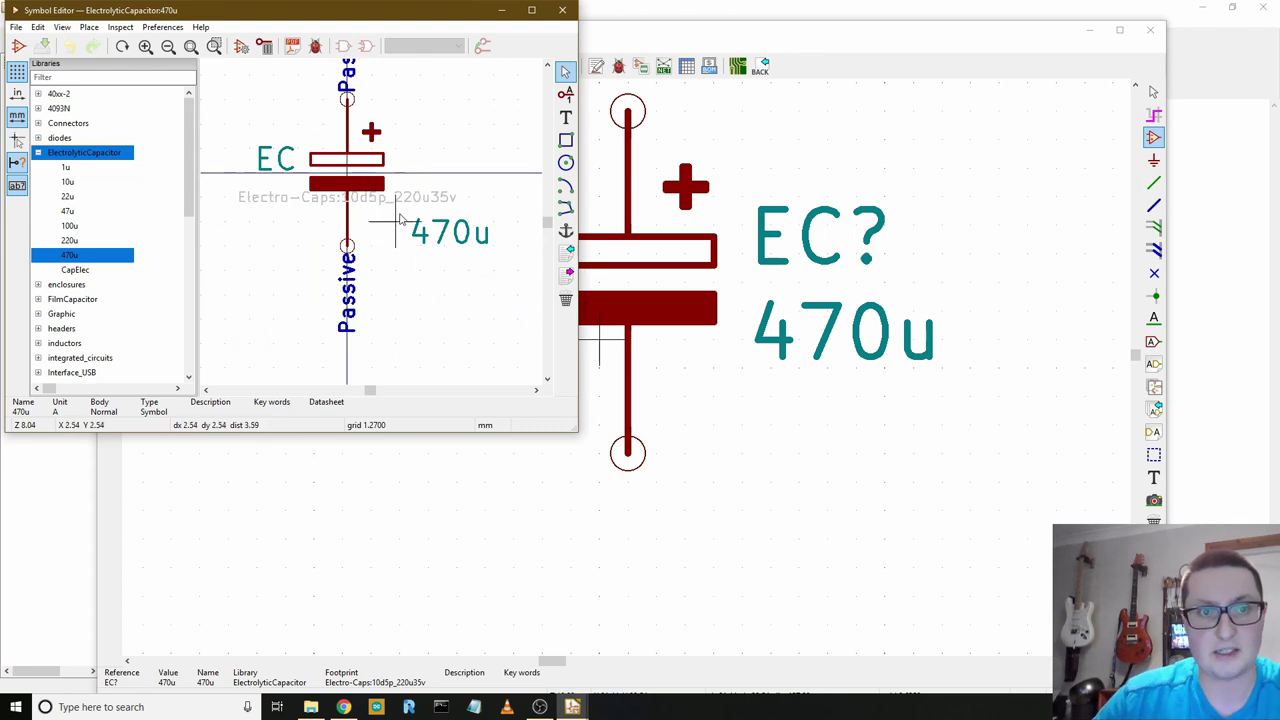
pyautogui.scroll(-3, 423, 268)
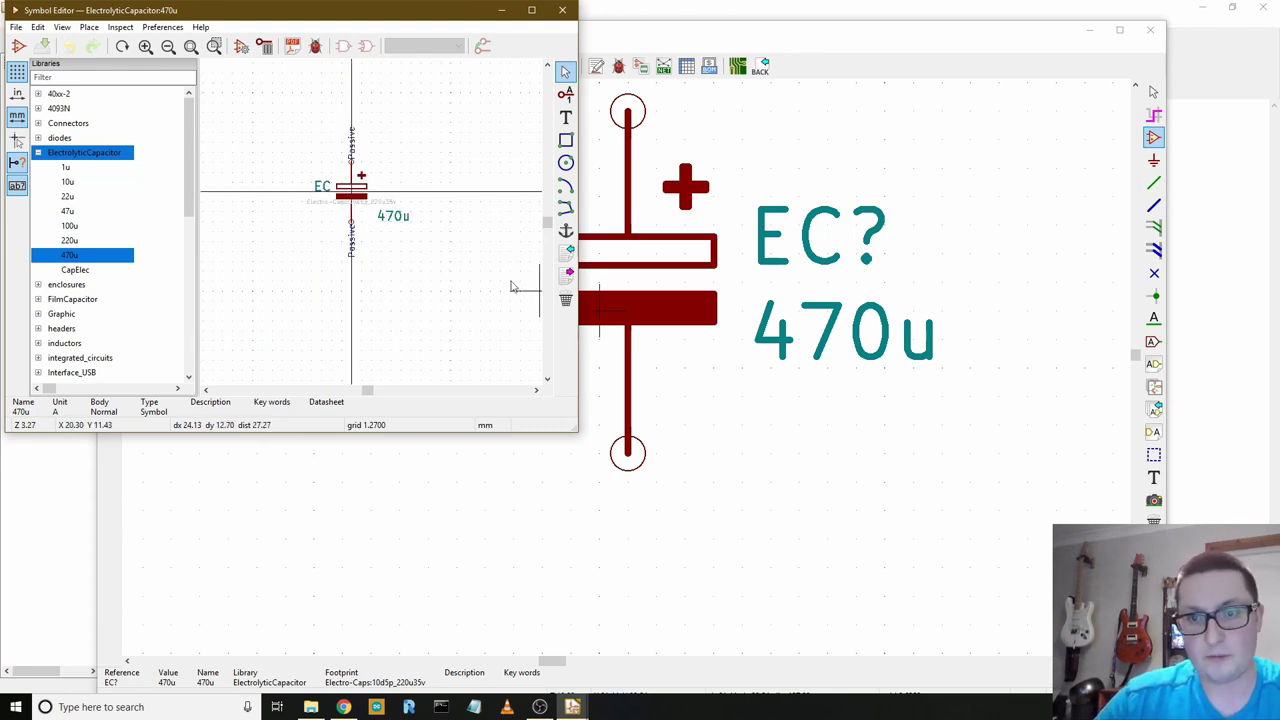
pyautogui.scroll(5, 408, 200)
pyautogui.scroll(-5, 300, 225)
pyautogui.scroll(6, 370, 222)
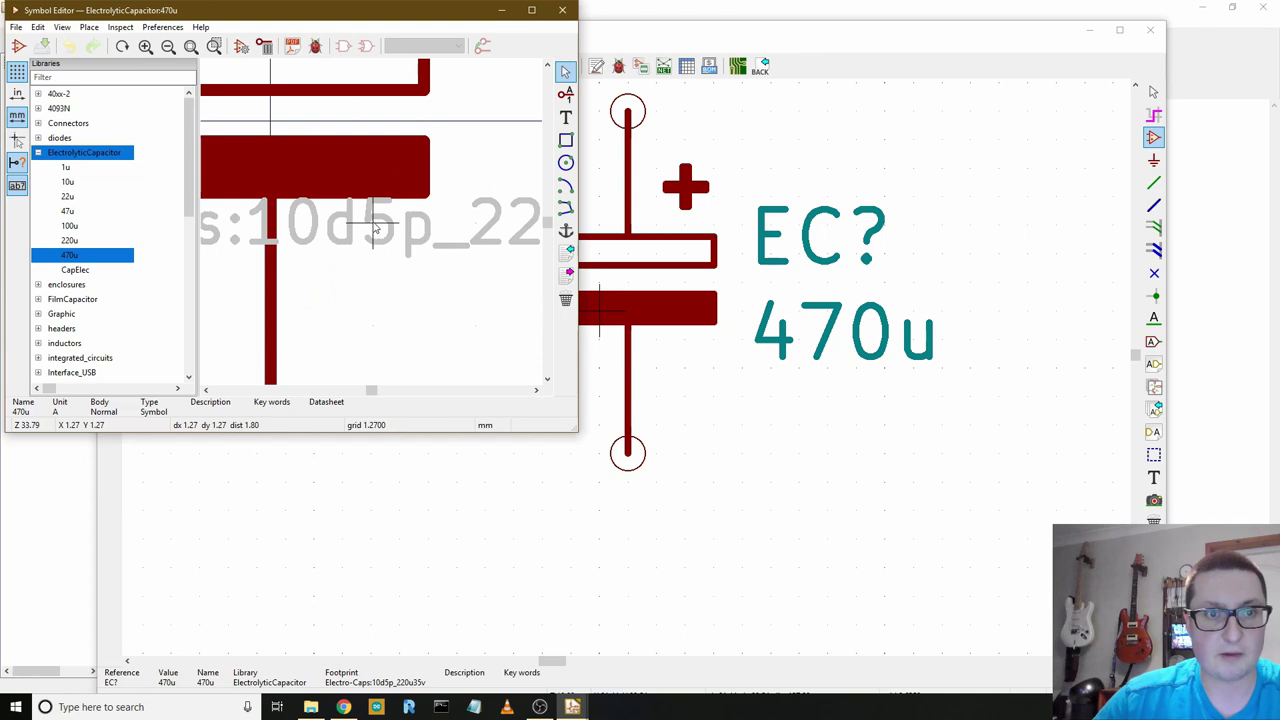
pyautogui.scroll(-4, 374, 229)
pyautogui.scroll(2, 373, 228)
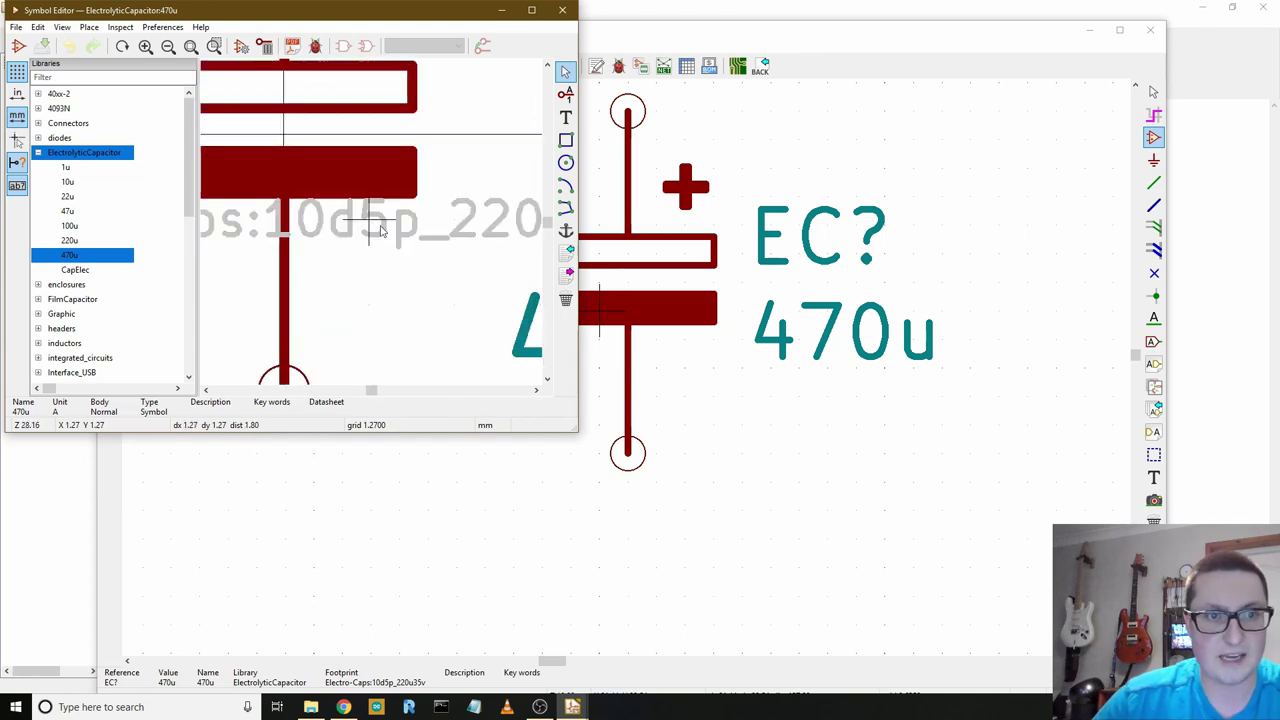
pyautogui.scroll(-1, 350, 225)
# - Start choosing a footprint for the 470u symbol's footprint field and create an empty global footprint library table
pyautogui.doubleClick(361, 226)
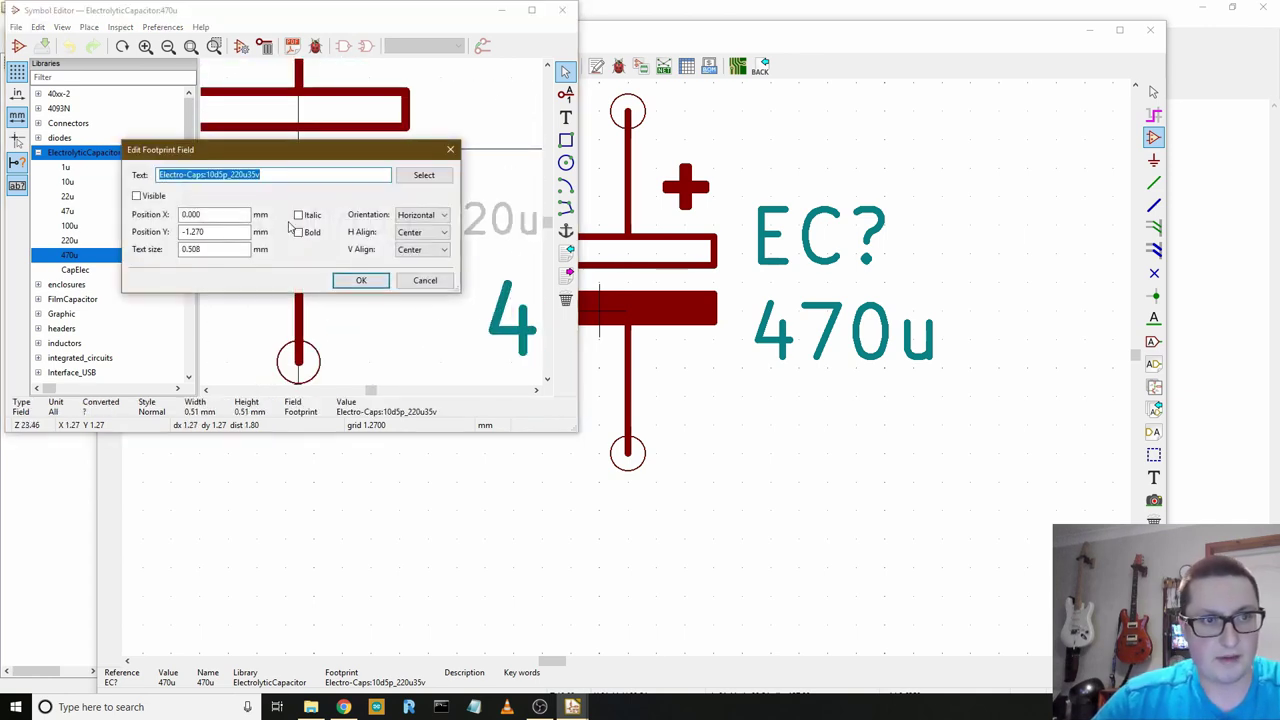
pyautogui.click(410, 177)
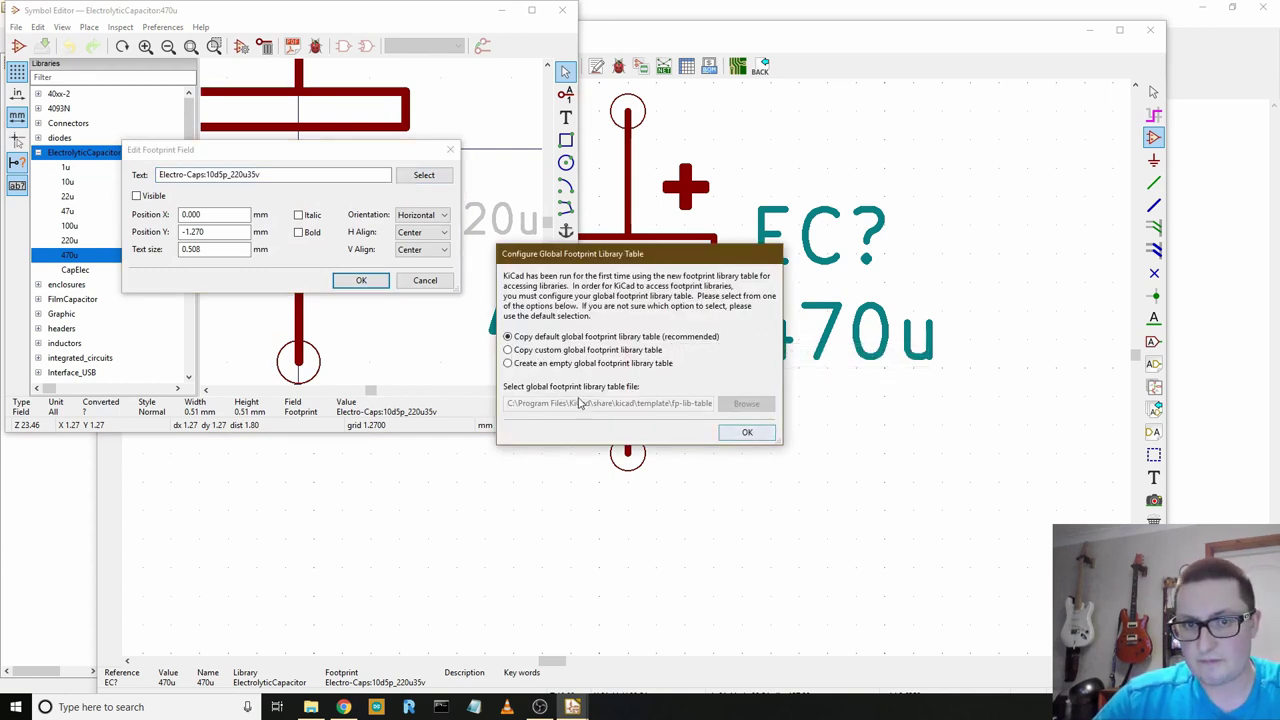
pyautogui.click(508, 364)
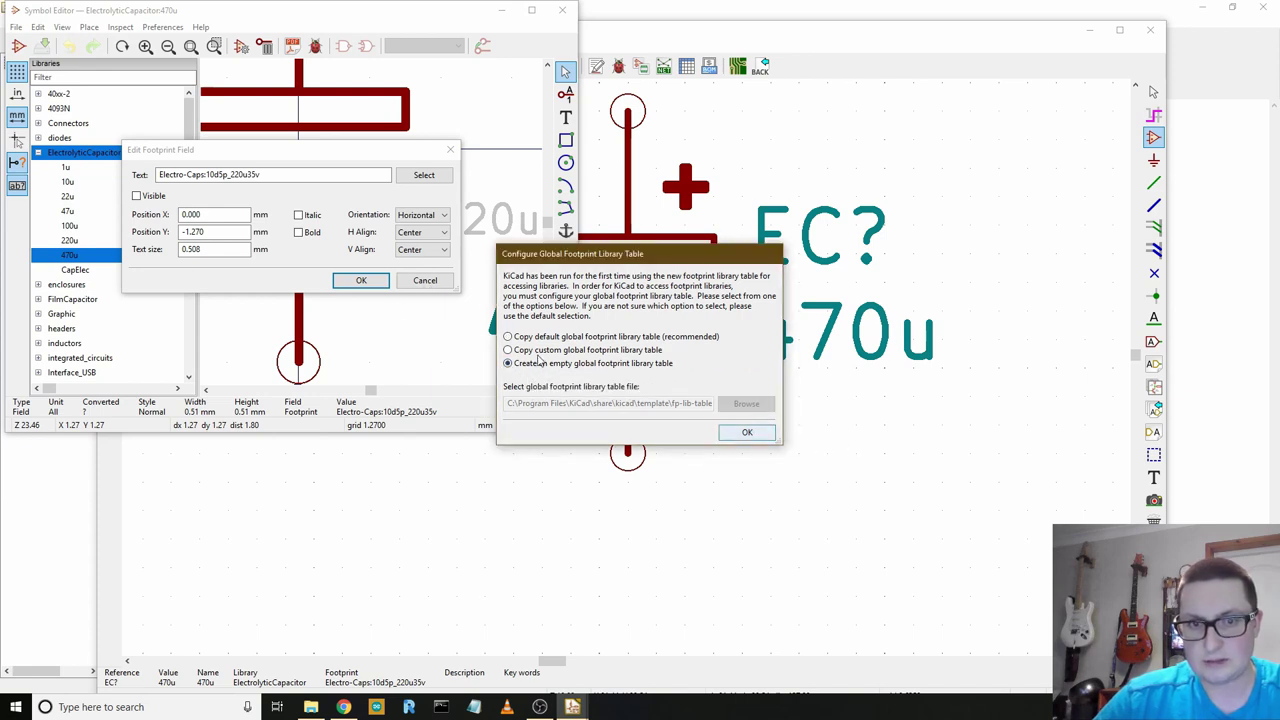
pyautogui.click(748, 433)
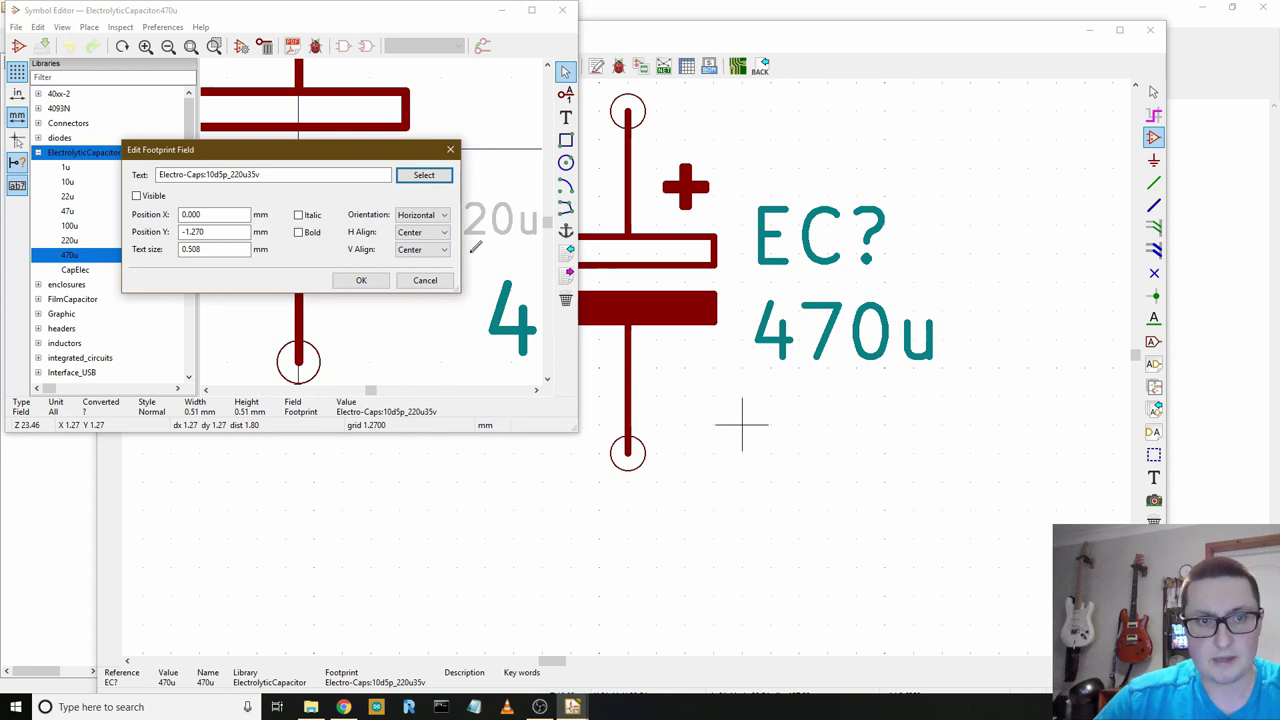
# - Check the Footprint Library Browser for available footprints, then close it and cancel the footprint field edit
pyautogui.click(340, 259)
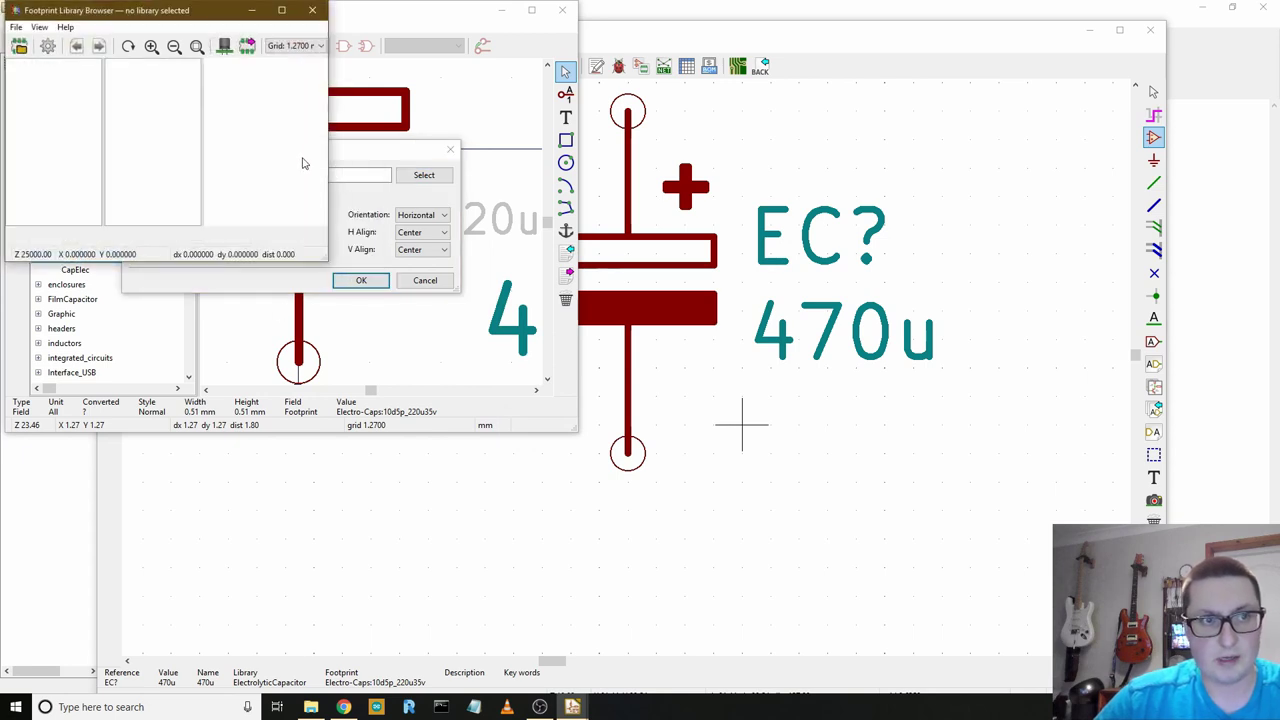
pyautogui.click(313, 14)
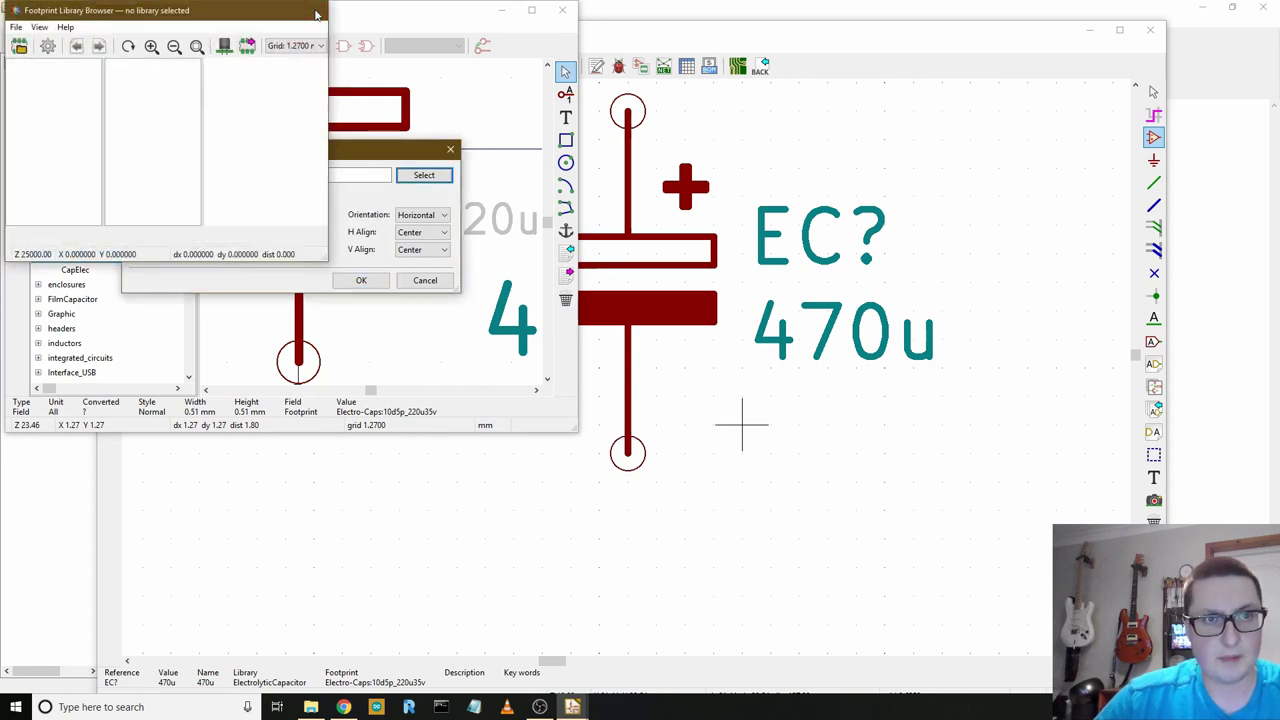
pyautogui.click(426, 281)
# - Look over the 470u symbol and the symbol library list, then close the Symbol Editor
pyautogui.scroll(-4, 367, 236)
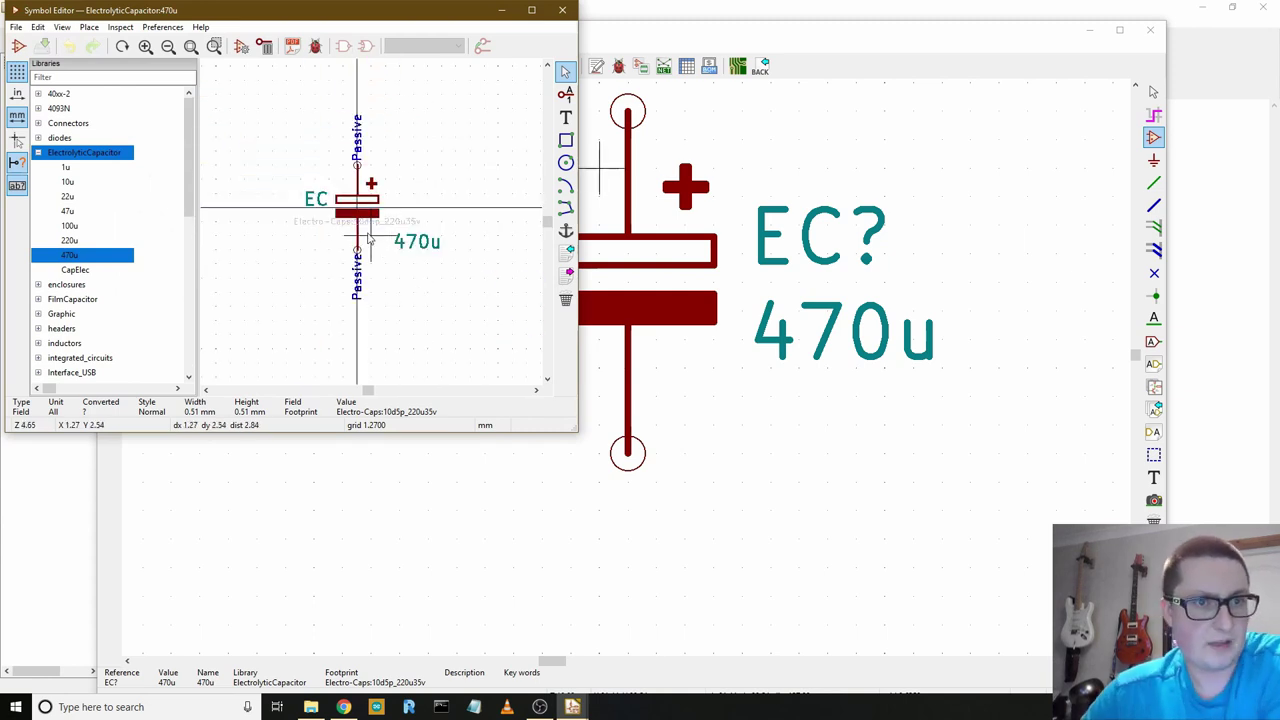
pyautogui.scroll(4, 367, 236)
pyautogui.scroll(-3, 223, 194)
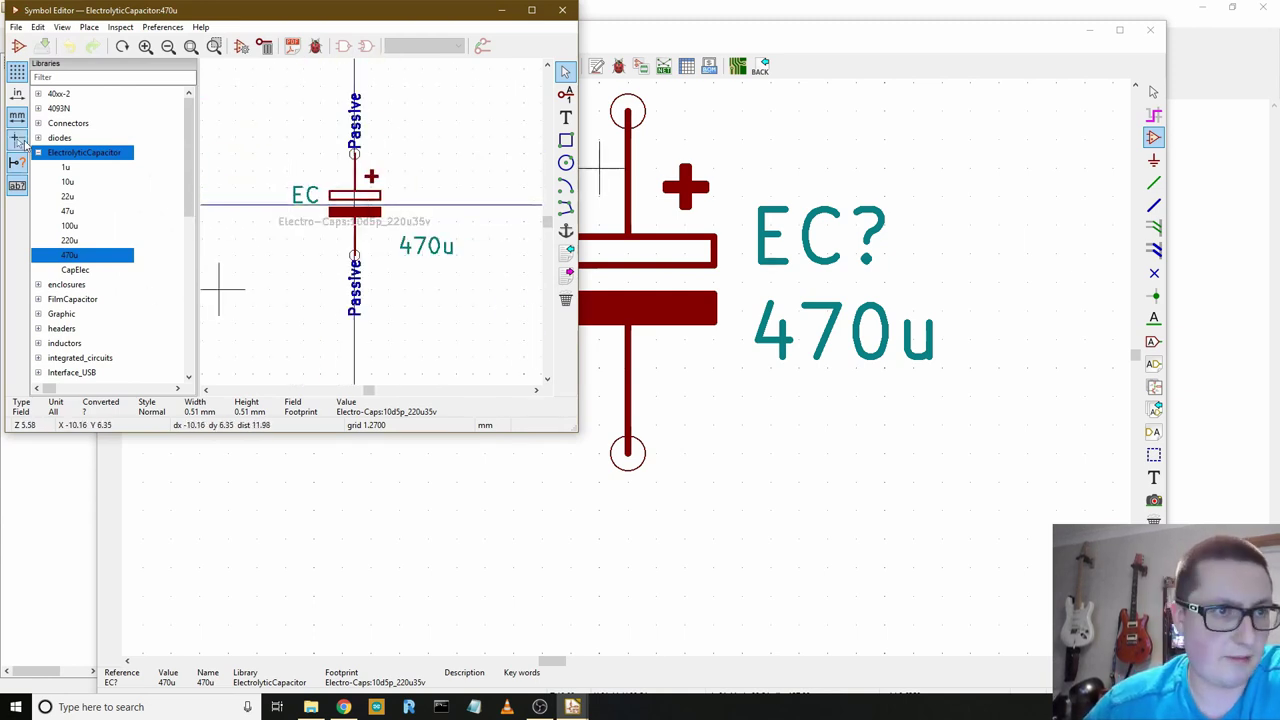
pyautogui.scroll(-2, 100, 250)
pyautogui.scroll(1, 457, 235)
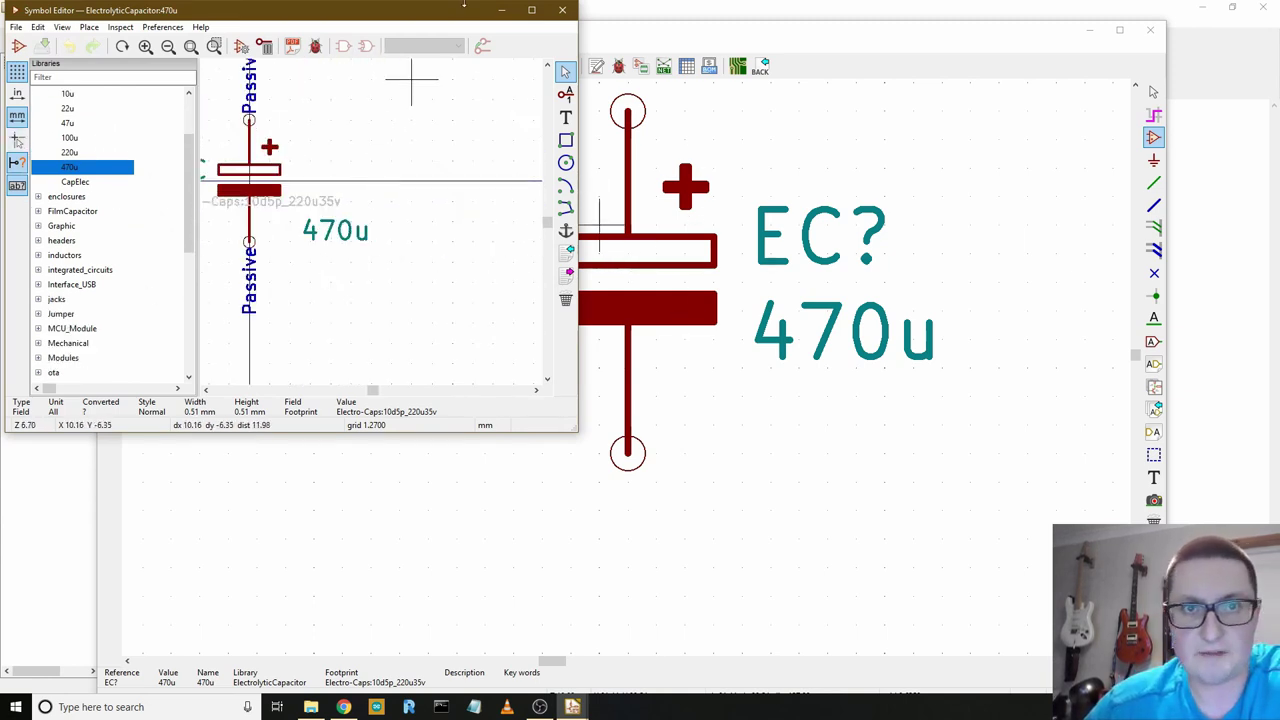
pyautogui.click(561, 11)
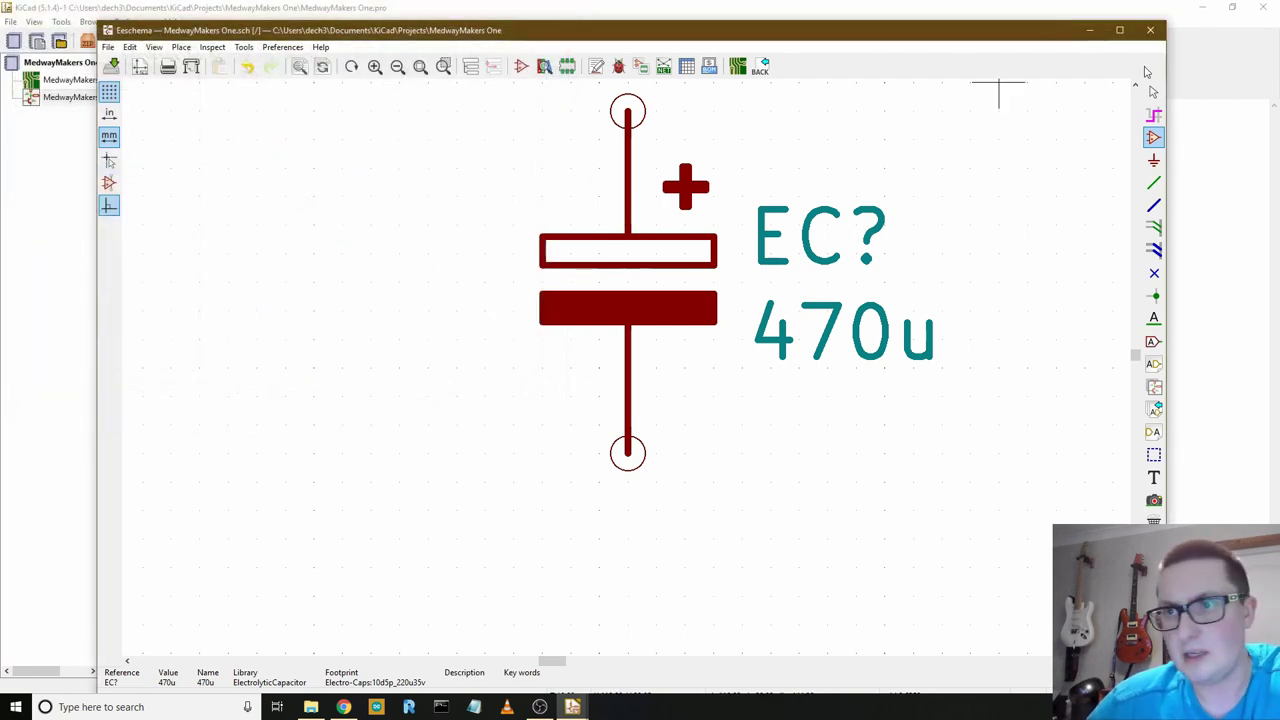
# - Close the schematic editor and discard the changes to the MedwayMakers One schematic
pyautogui.scroll(-3, 600, 306)
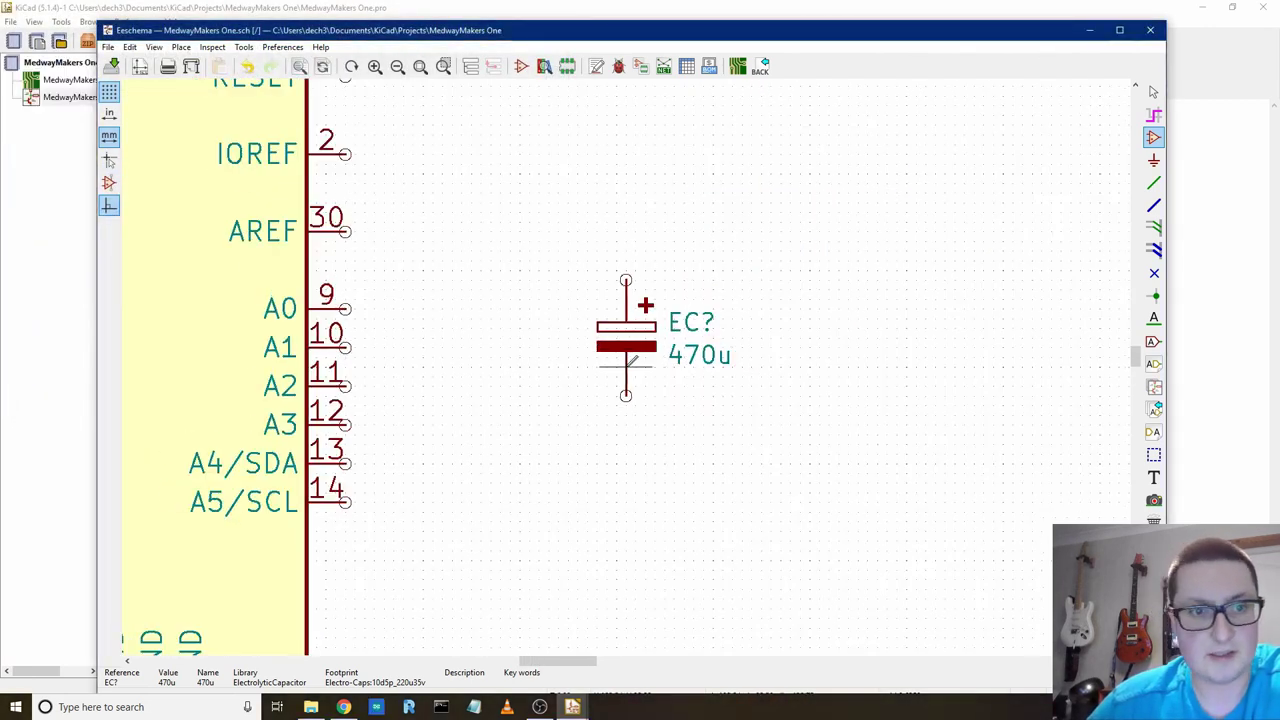
pyautogui.scroll(-4, 632, 362)
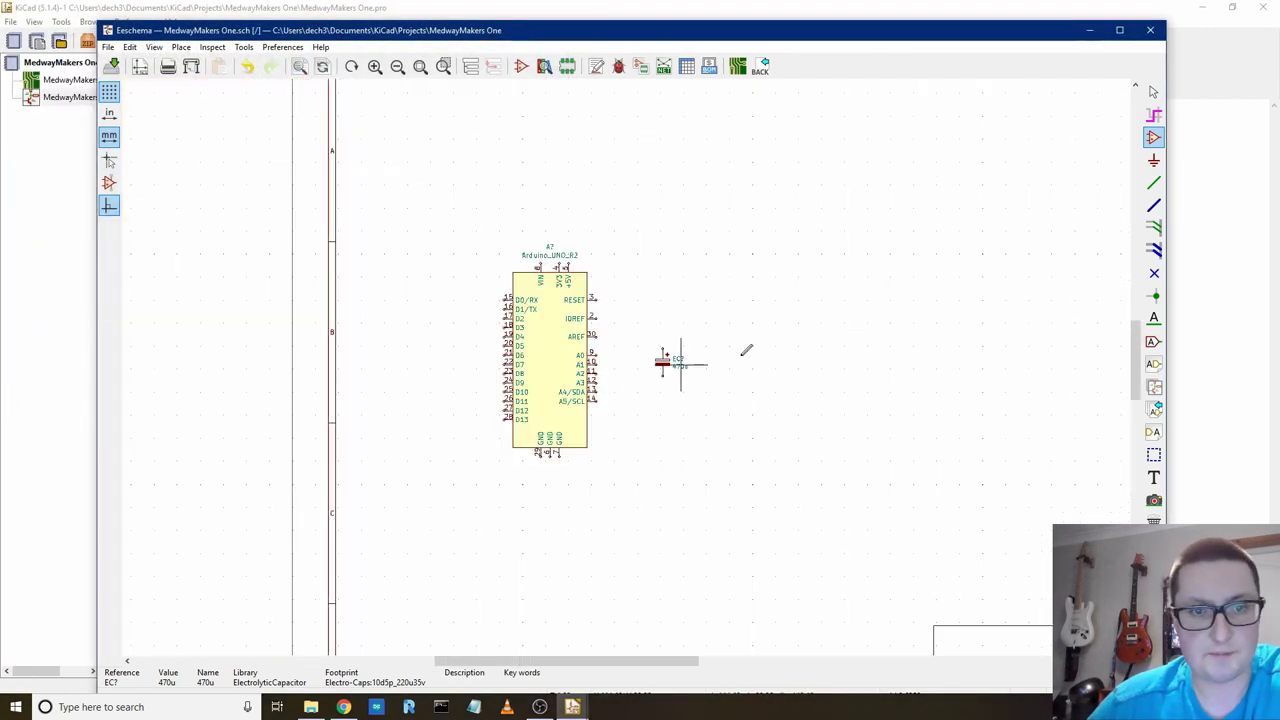
pyautogui.click(1151, 31)
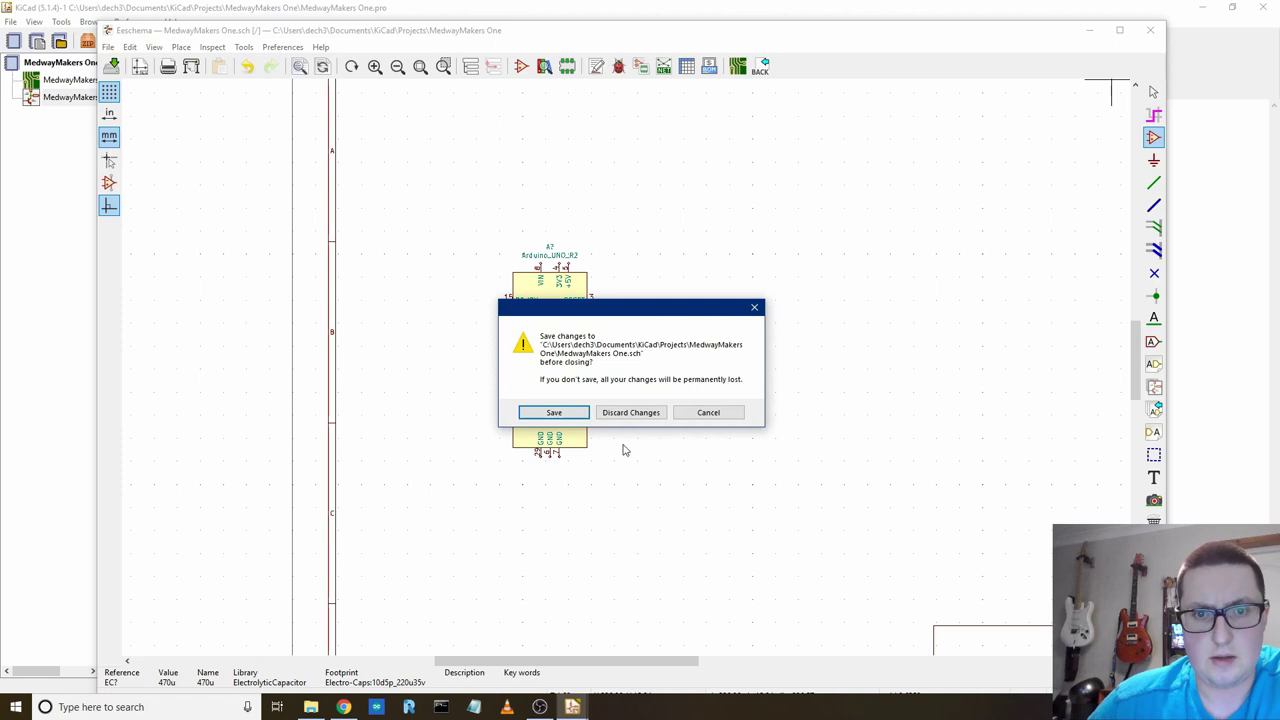
pyautogui.click(631, 412)
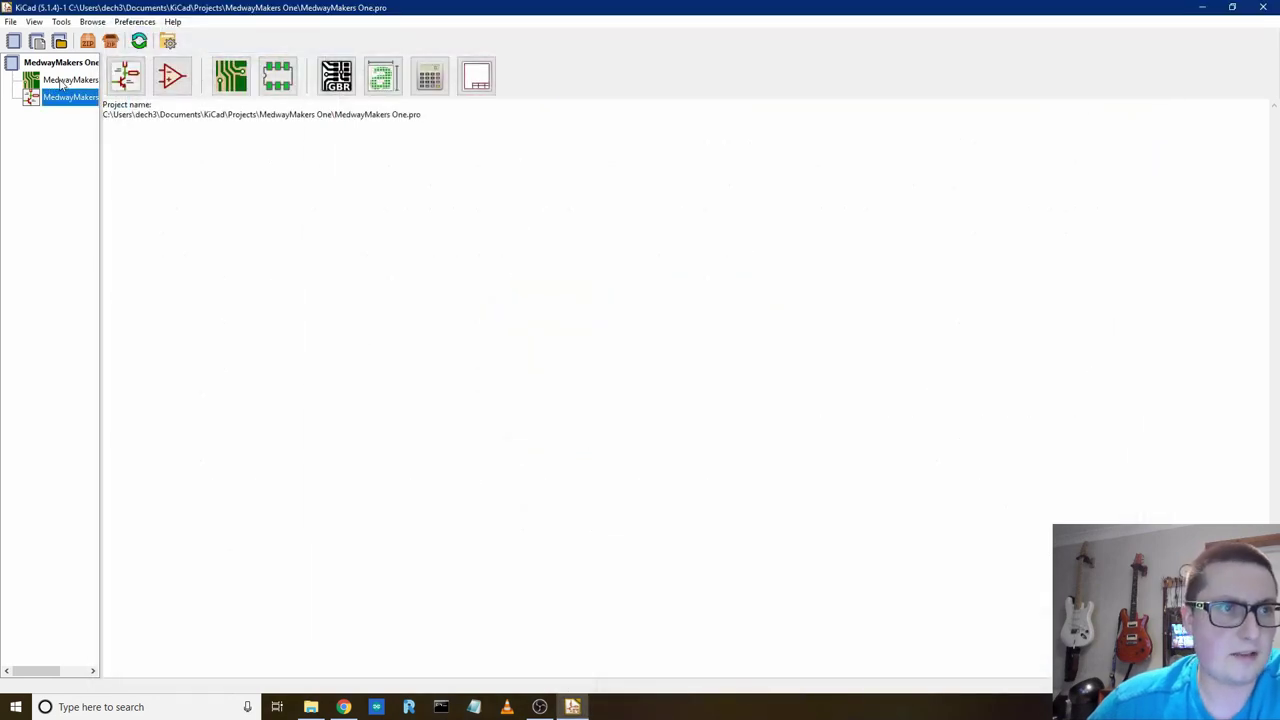
# - Open the MedwayMakers One board file in Pcbnew with graphics acceleration enabled
pyautogui.doubleClick(61, 82)
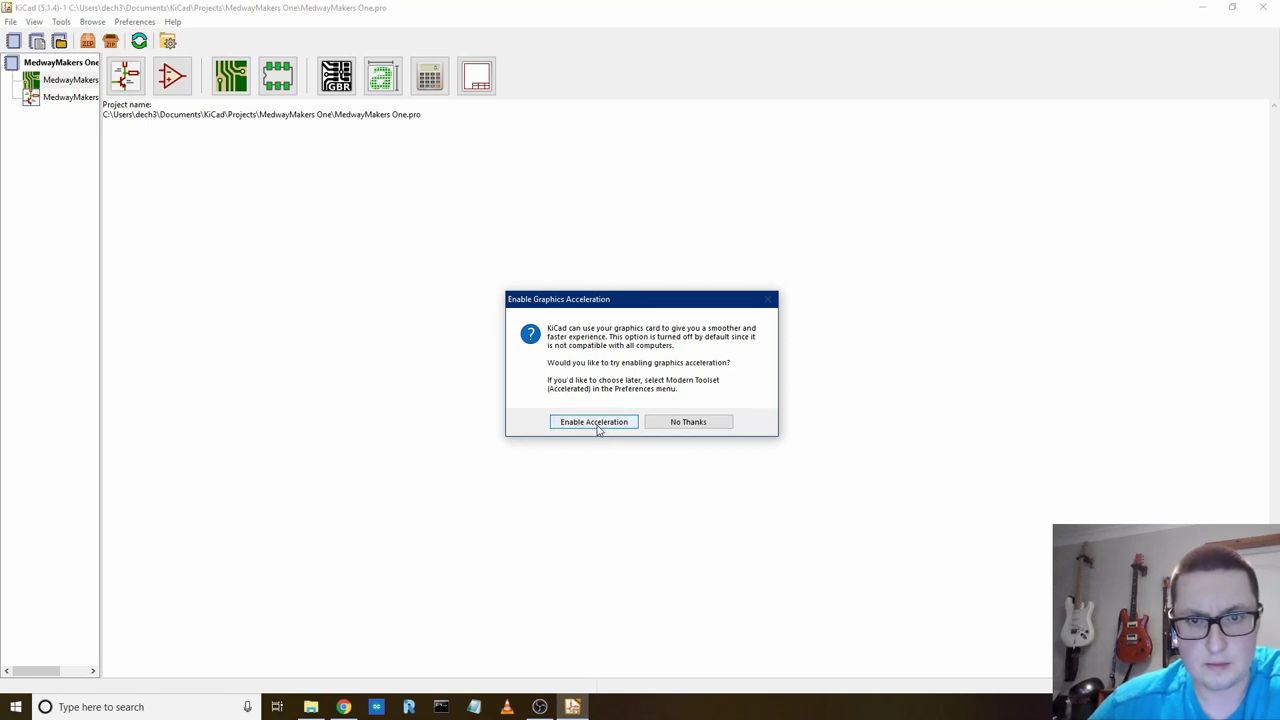
pyautogui.click(594, 422)
pyautogui.click(539, 707)
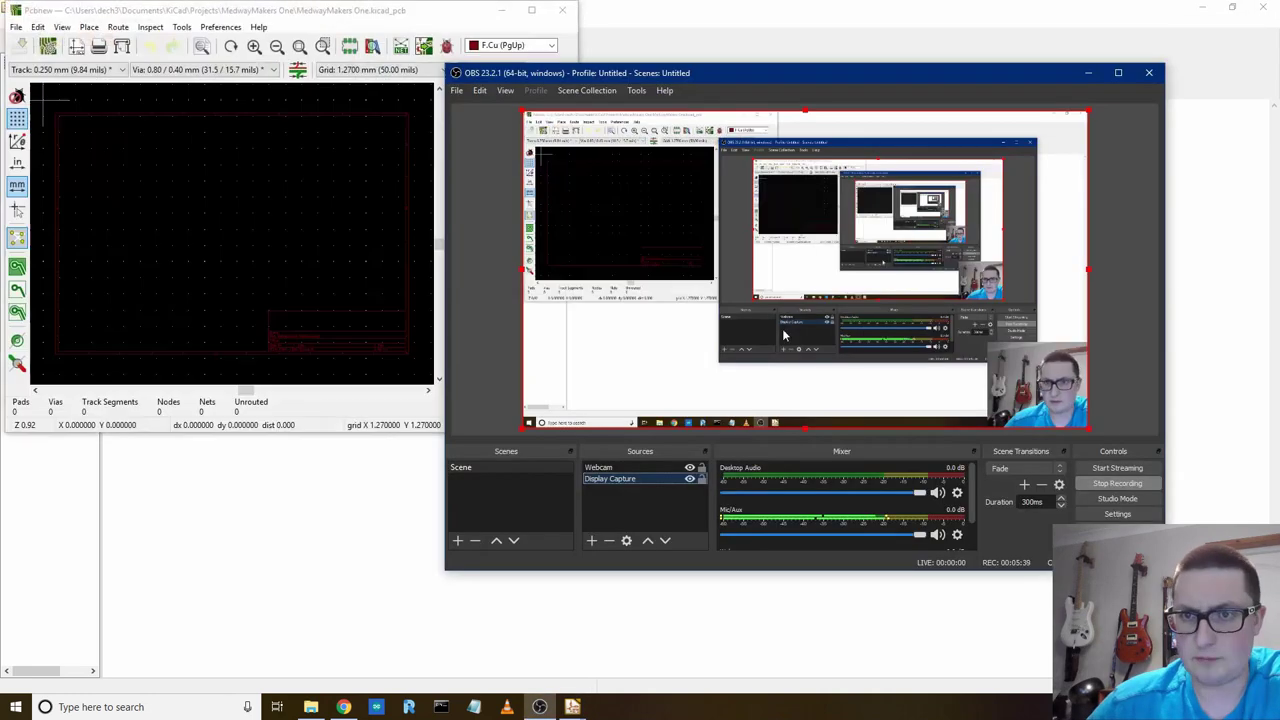
pyautogui.scroll(3, 160, 229)
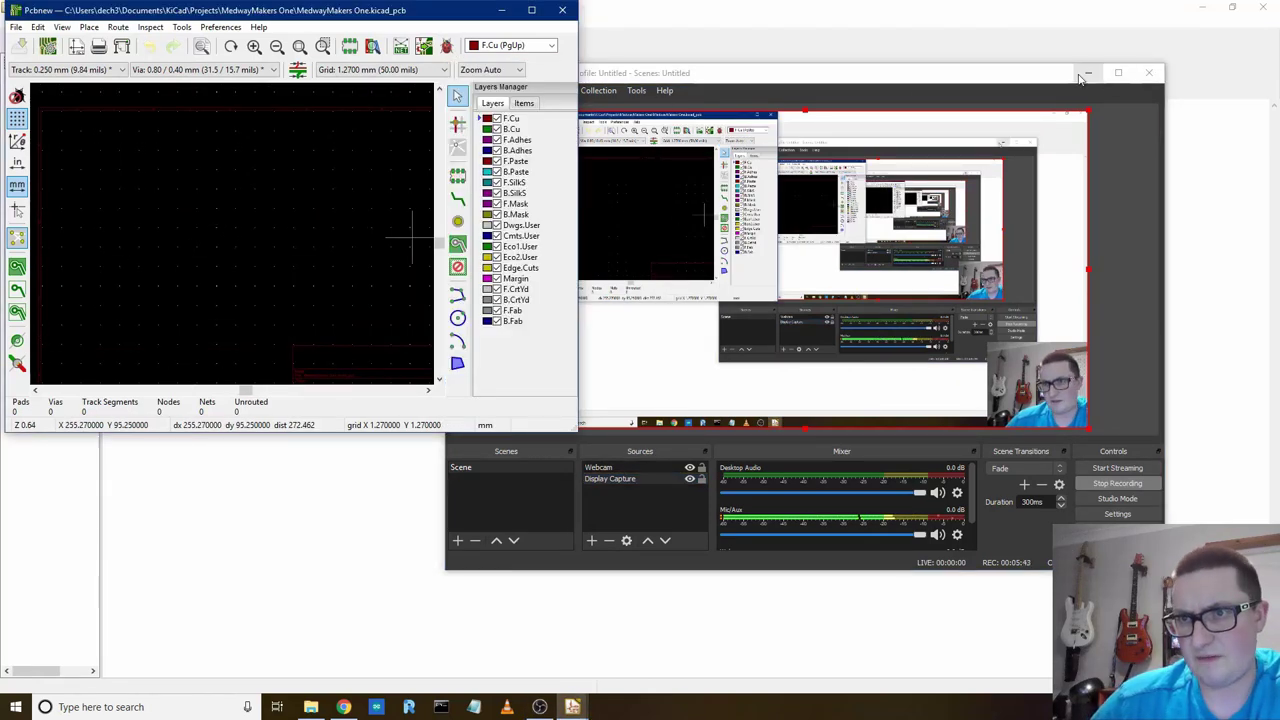
pyautogui.click(1086, 73)
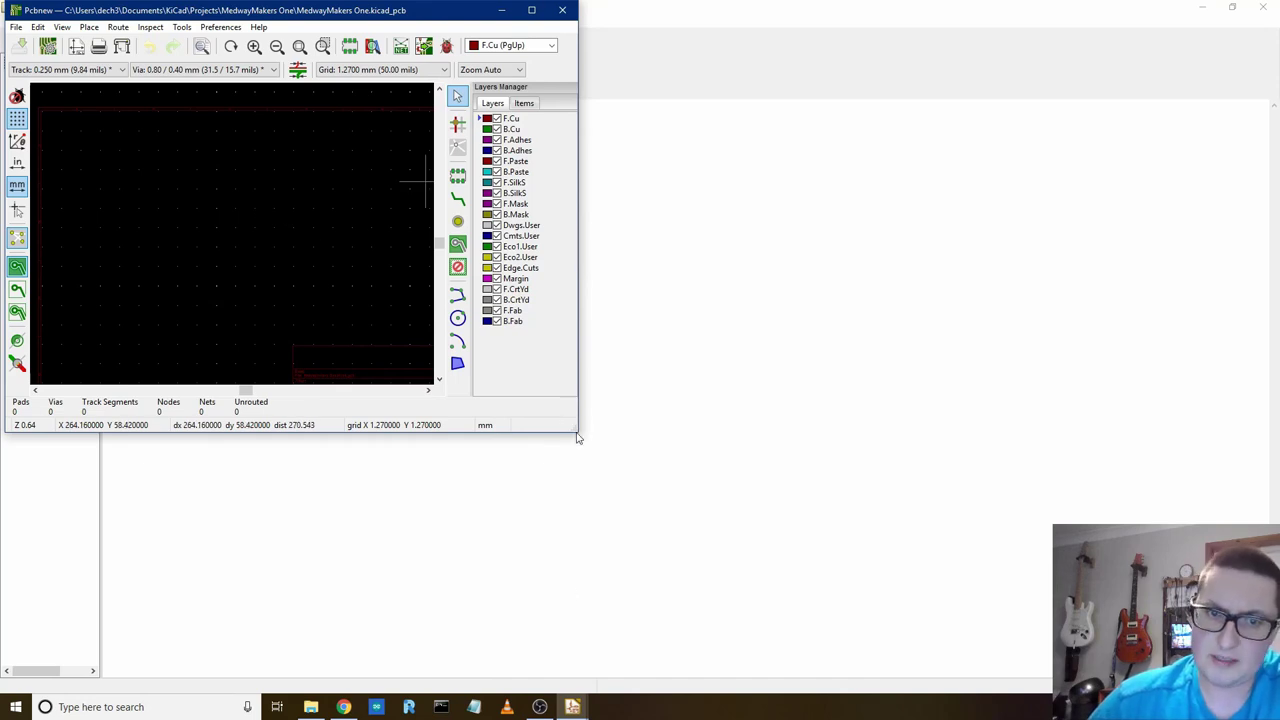
# - Enlarge the Pcbnew window and open the footprint library manager
pyautogui.moveTo(576, 434); pyautogui.dragTo(1030, 657)
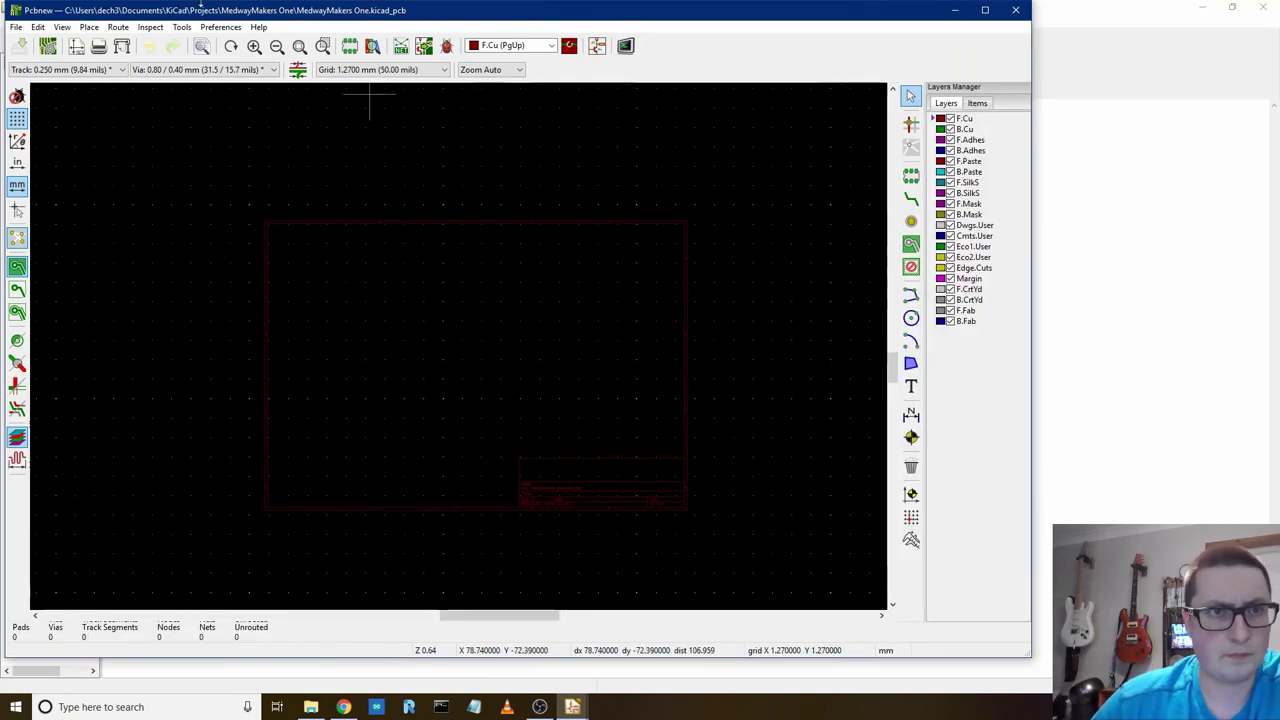
pyautogui.click(220, 27)
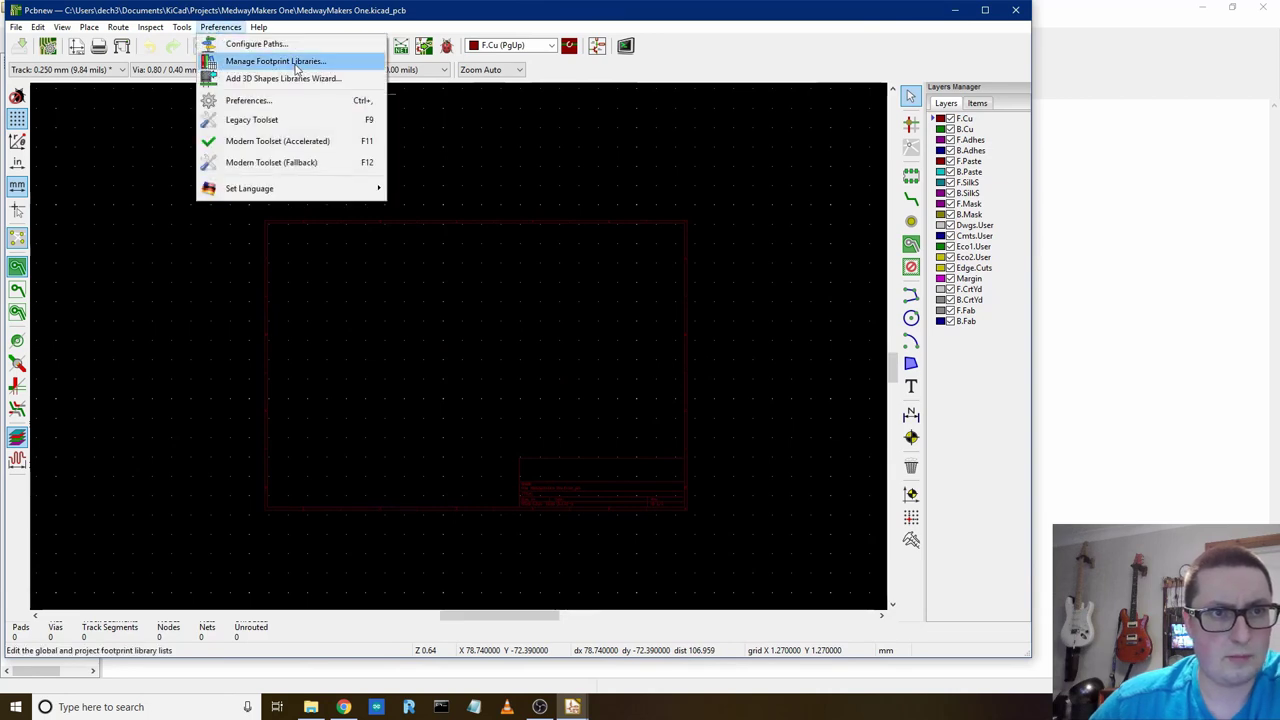
pyautogui.click(275, 61)
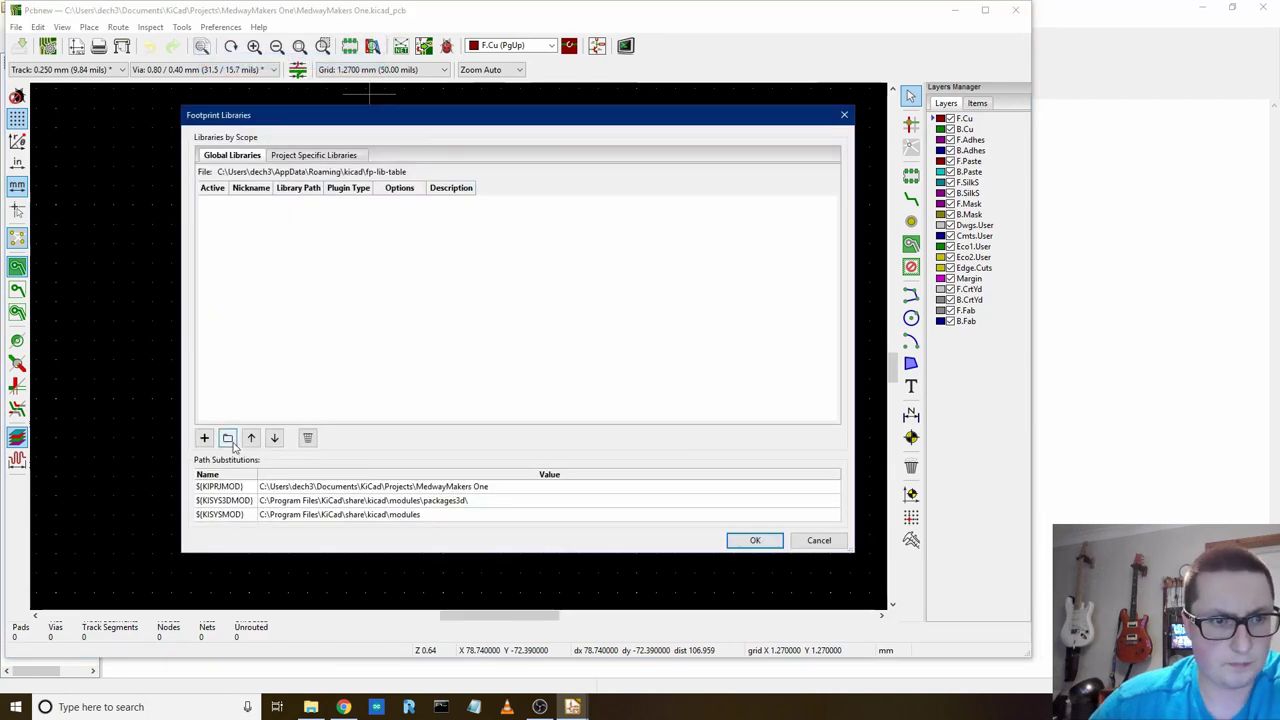
# - Add every .pretty folder in Documents\KiCad\Library\Footprint, from 40xx-2 through Xtal, to the global footprint libraries
pyautogui.click(227, 439)
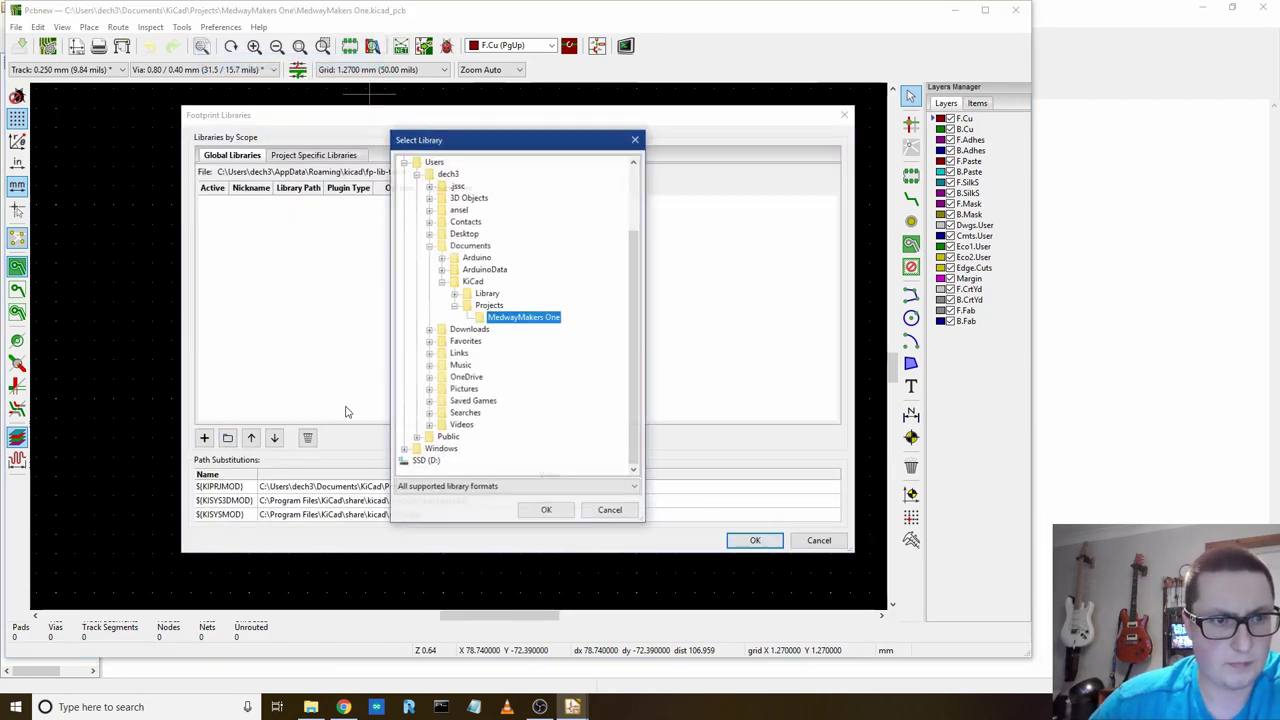
pyautogui.click(454, 306)
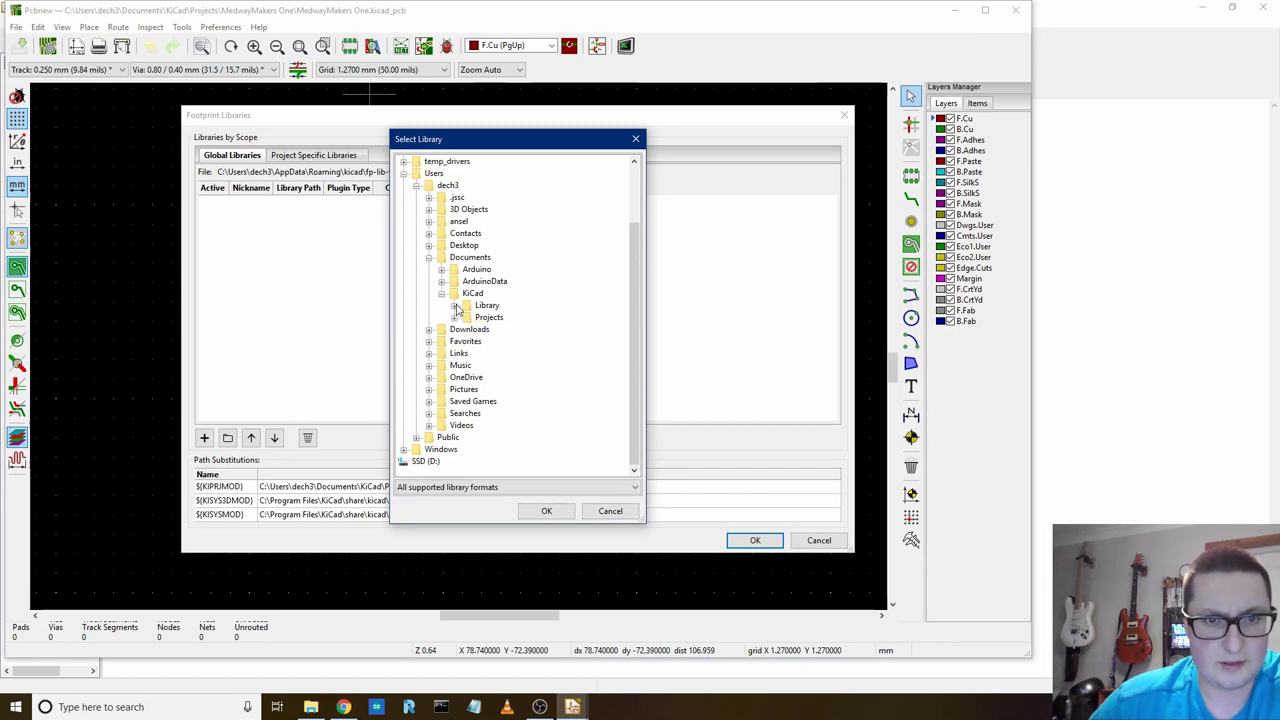
pyautogui.click(454, 306)
pyautogui.click(466, 329)
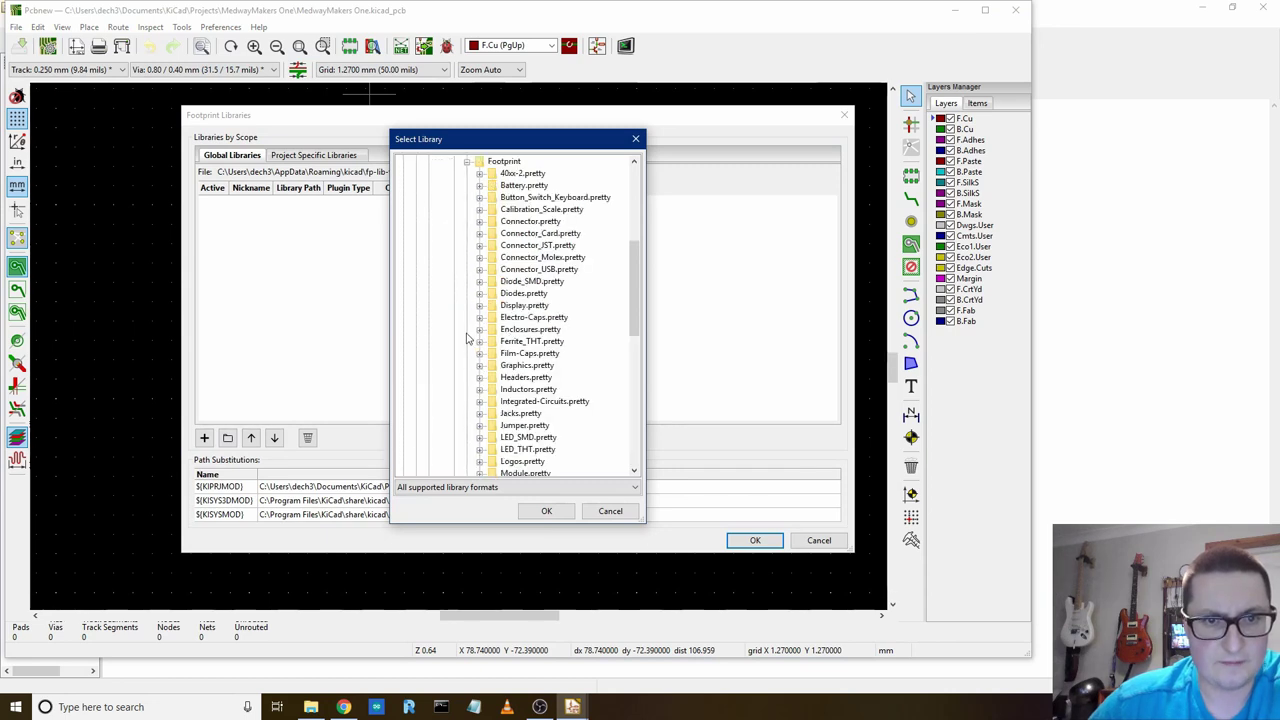
pyautogui.scroll(-9, 540, 250)
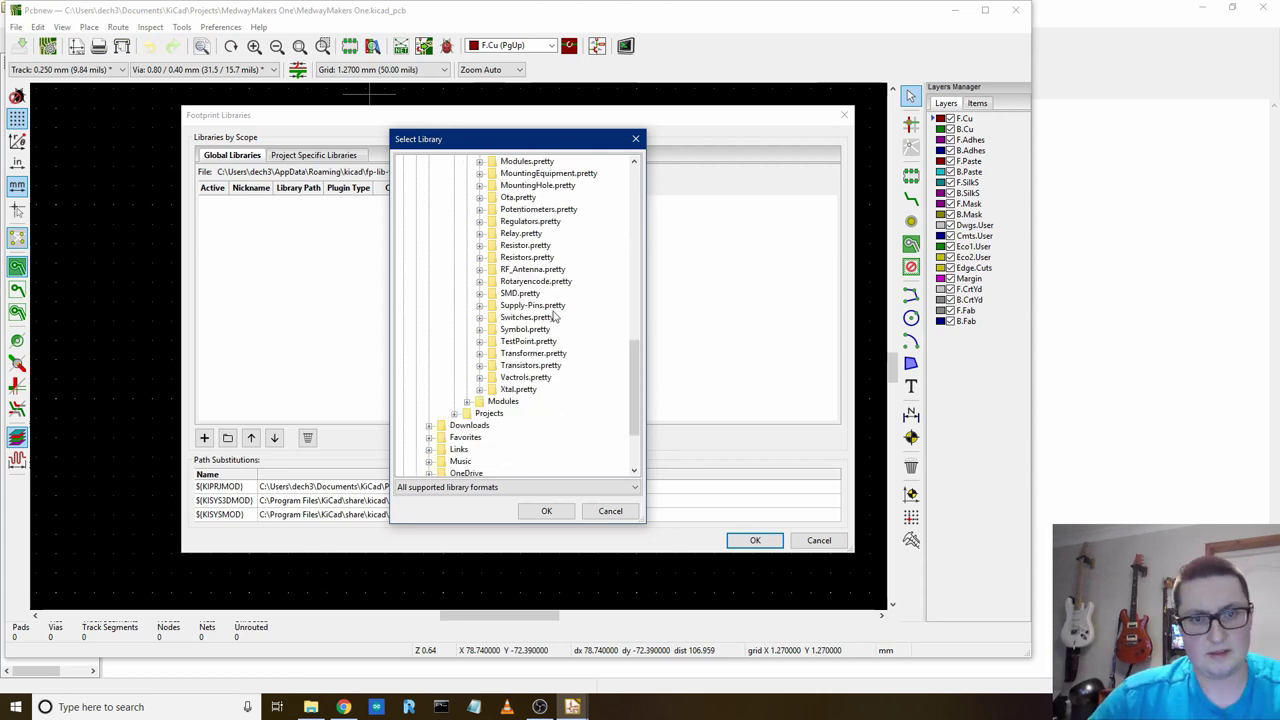
pyautogui.keyDown('shift'); pyautogui.click(522, 390); pyautogui.keyUp('shift')
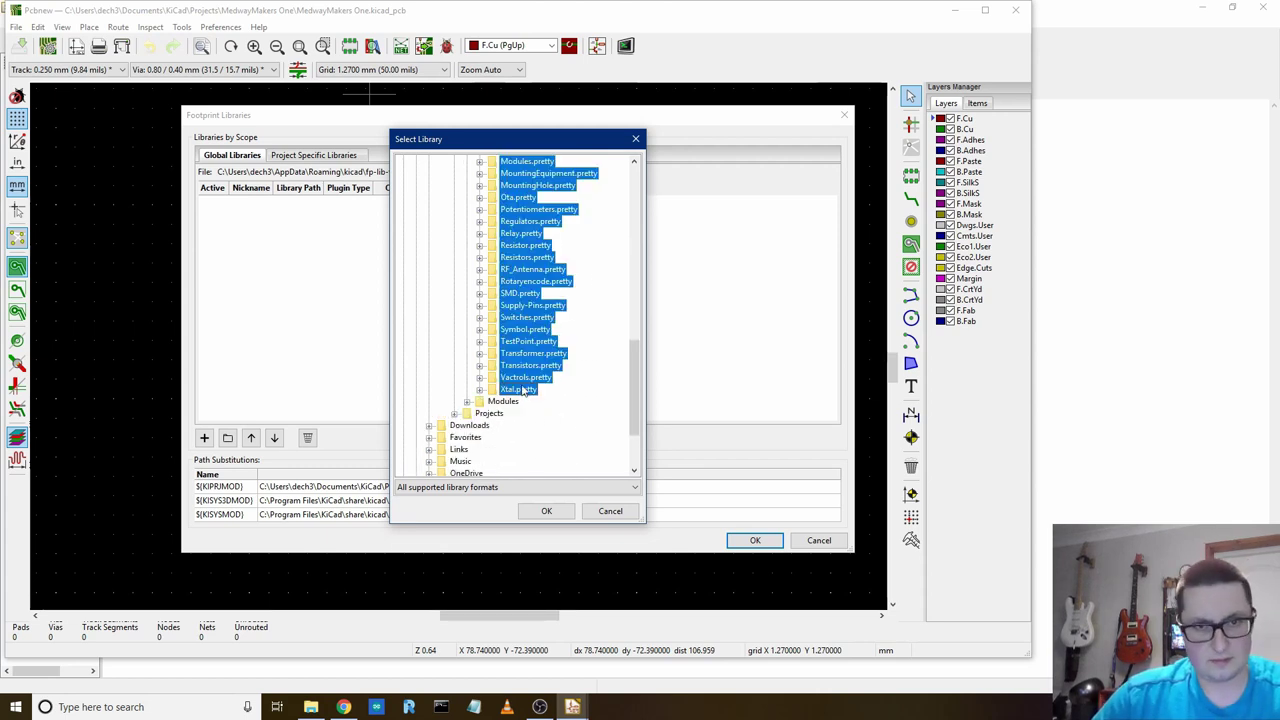
pyautogui.click(545, 514)
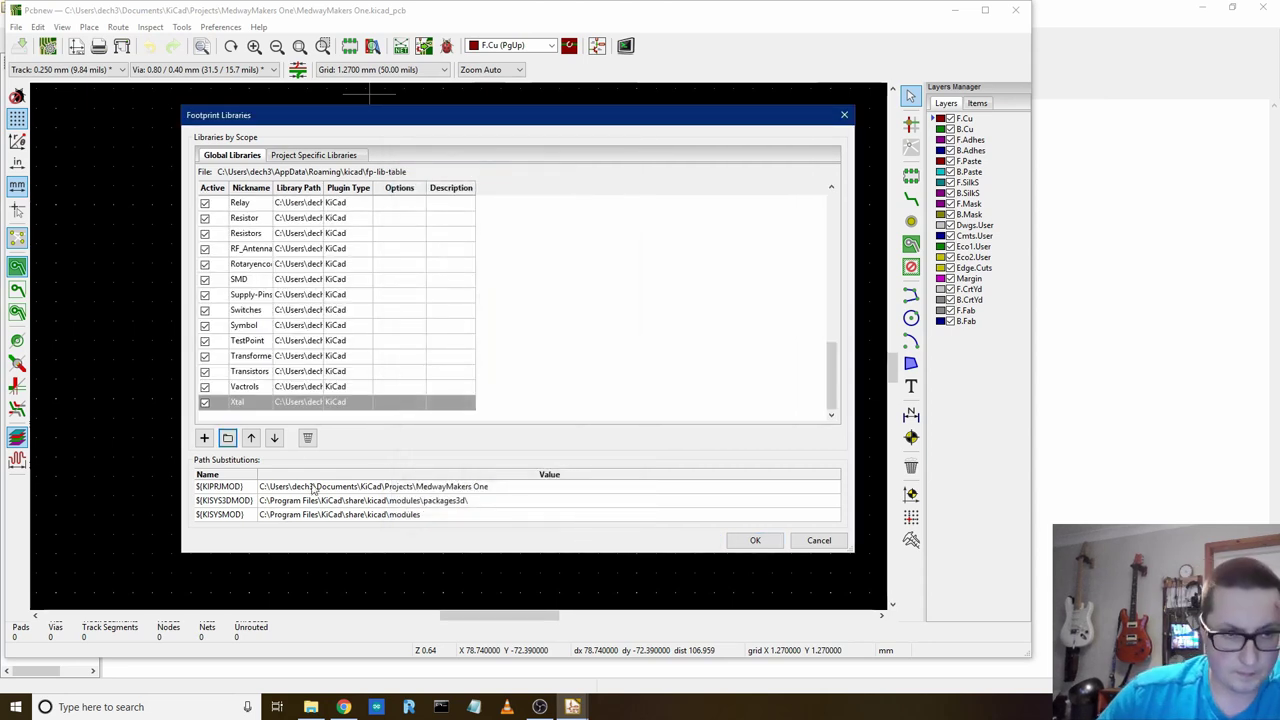
pyautogui.click(755, 541)
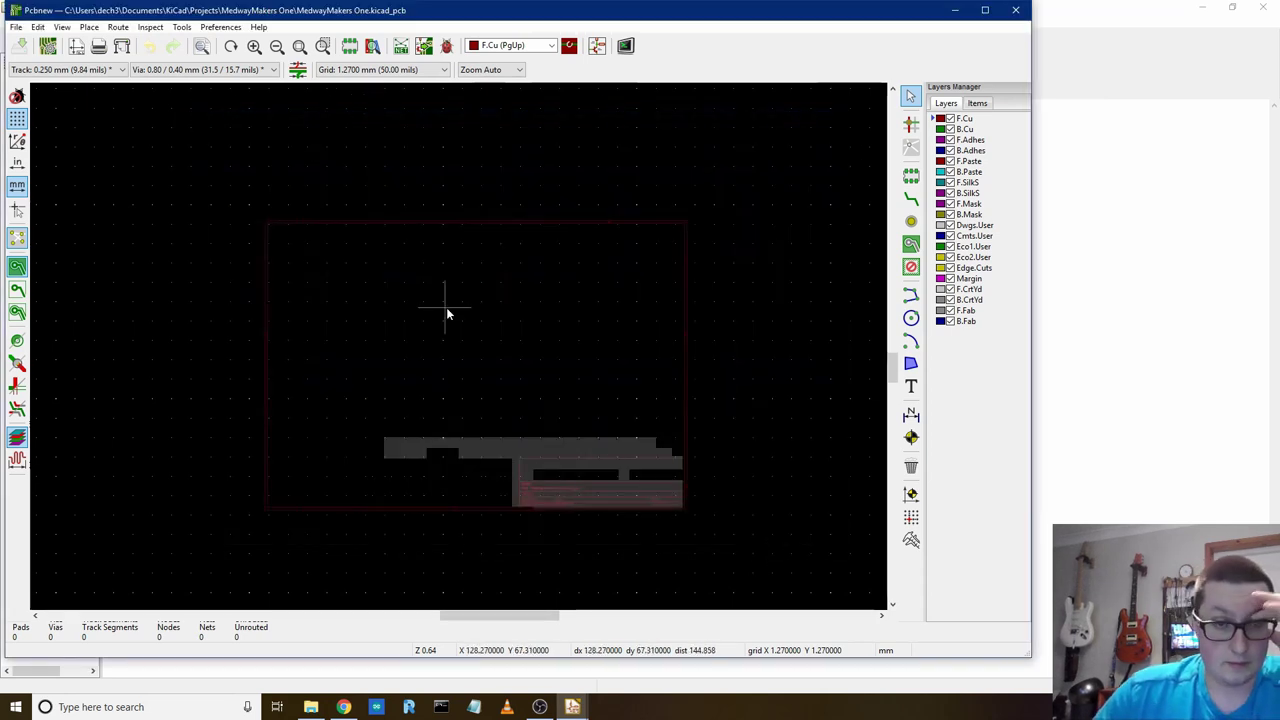
# - Minimise the KiCad project manager window behind the board editor
pyautogui.scroll(3, 463, 350)
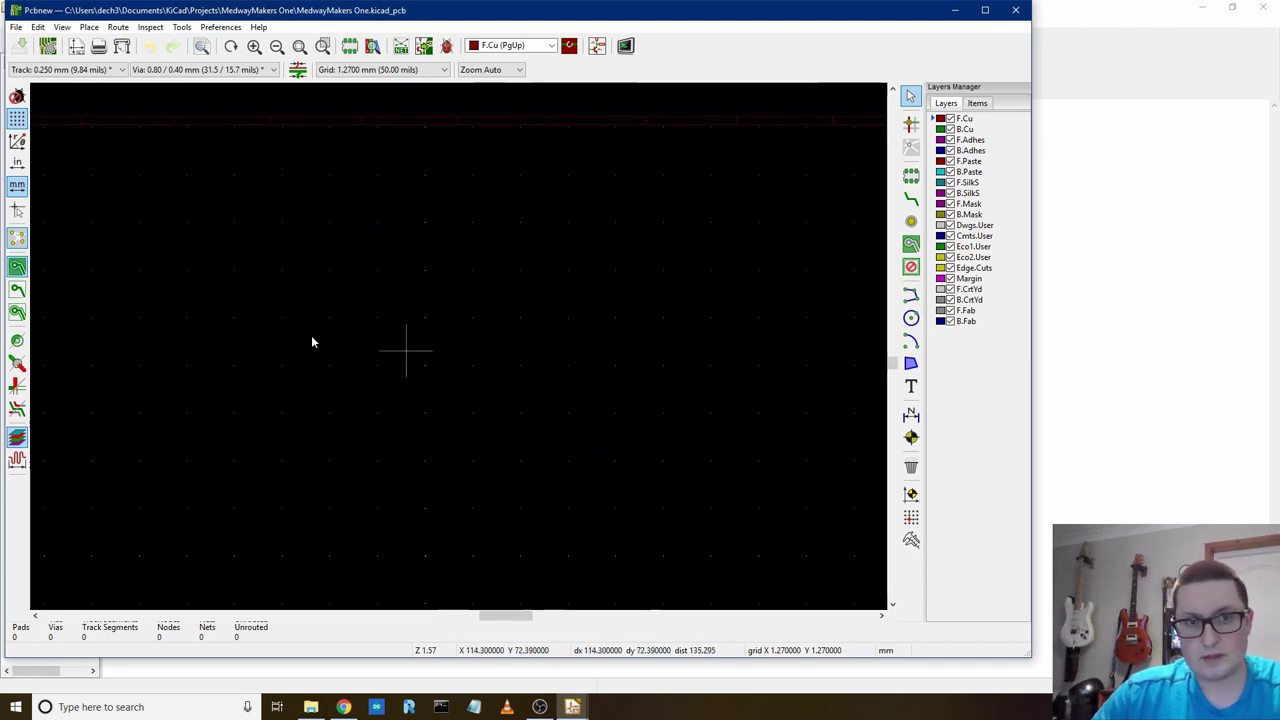
pyautogui.scroll(-3, 488, 356)
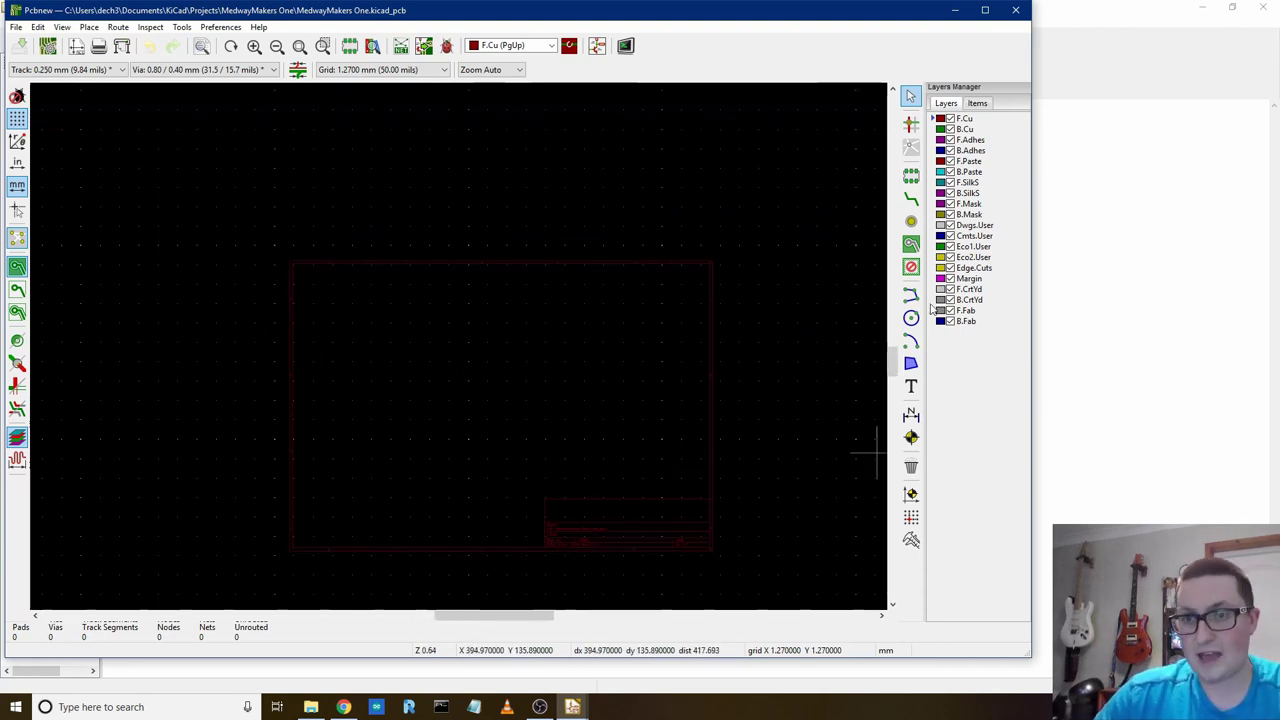
pyautogui.click(1240, 318)
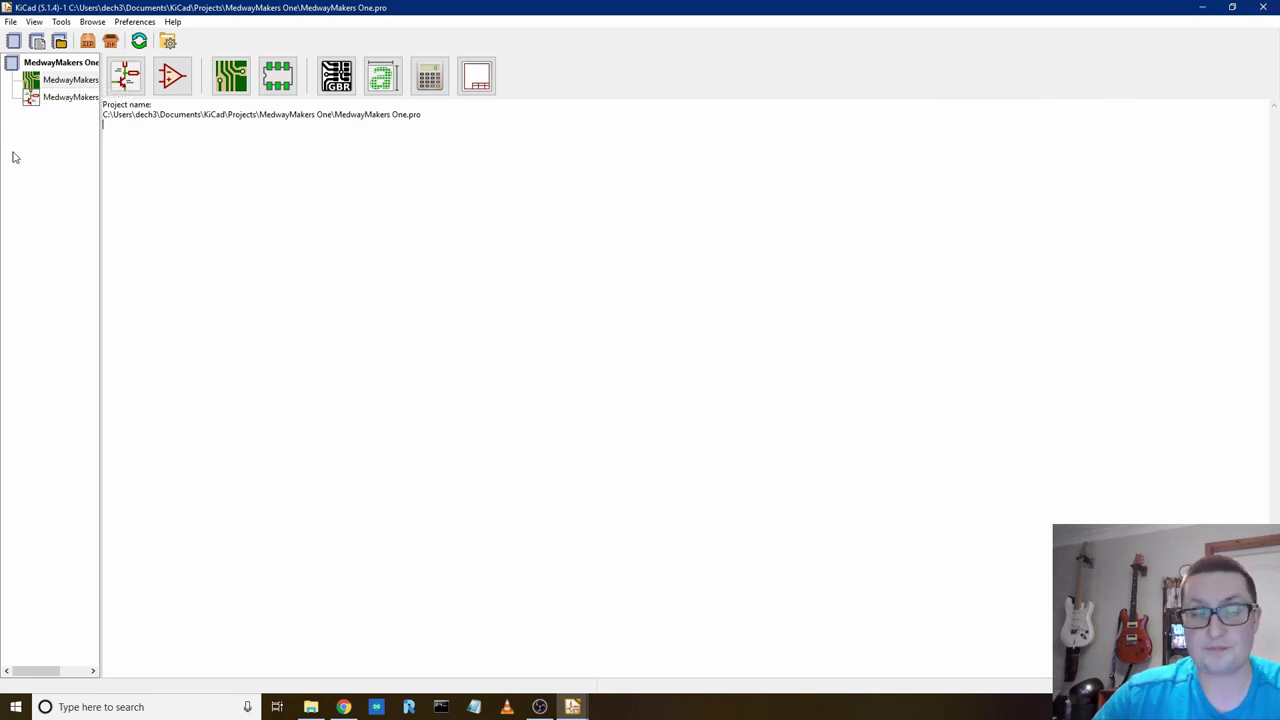
pyautogui.click(1202, 7)
# - Start adding a footprint inside the board sheet to bring up the footprint chooser
pyautogui.scroll(4, 724, 270)
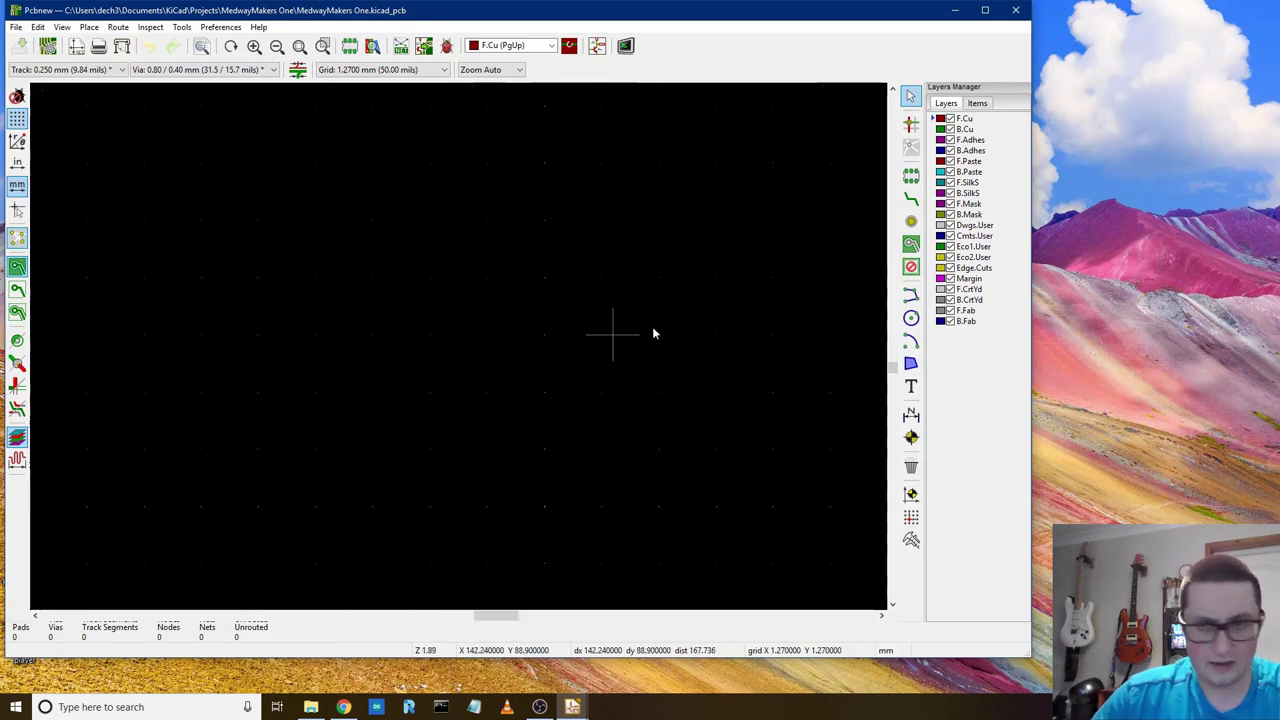
pyautogui.click(911, 176)
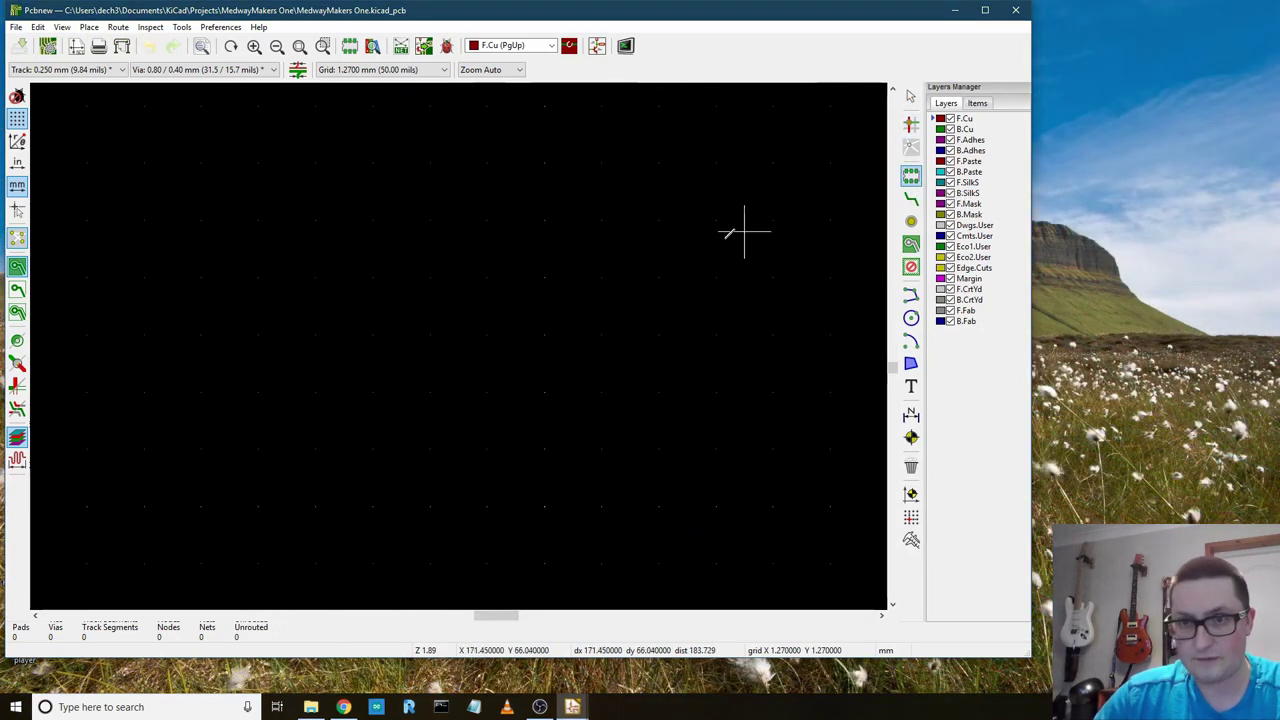
pyautogui.click(515, 270)
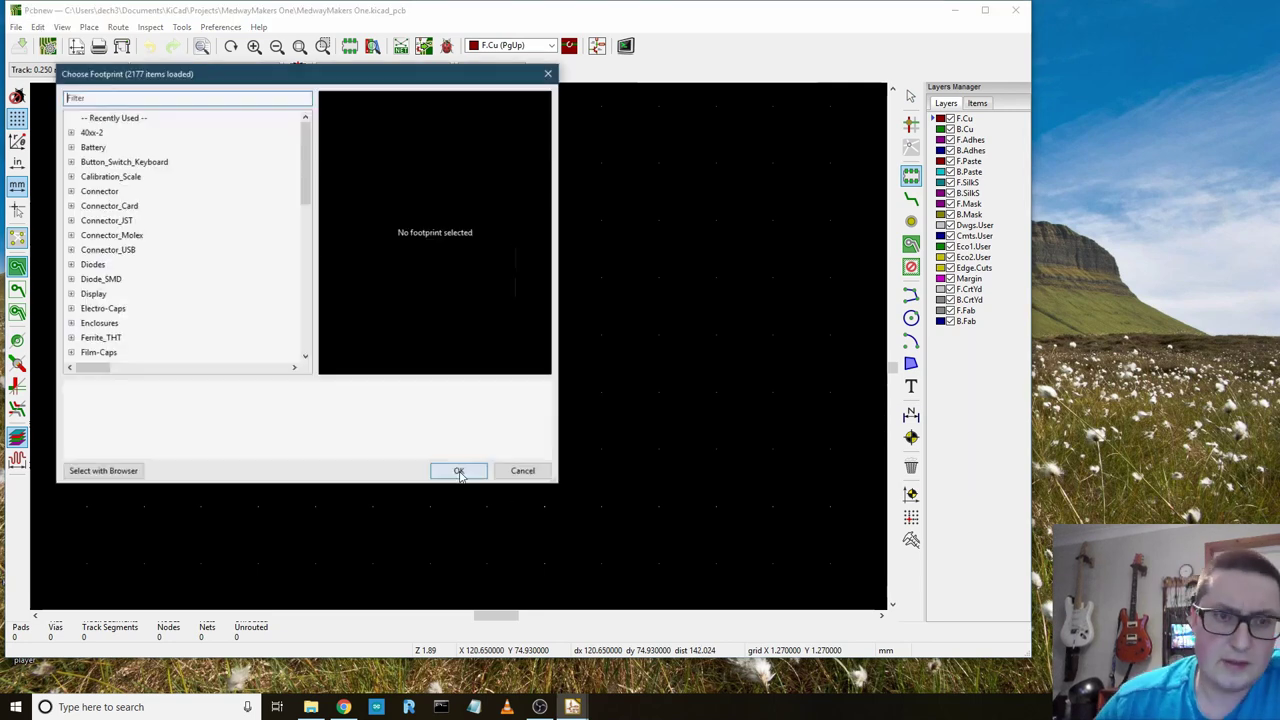
# - Expand the Connector_Card library and preview several of its card connector footprints
pyautogui.moveTo(305, 160)
pyautogui.mouseDown()
pyautogui.moveTo(306, 340)
pyautogui.moveTo(300, 180)
pyautogui.mouseUp()
pyautogui.click(108, 206)
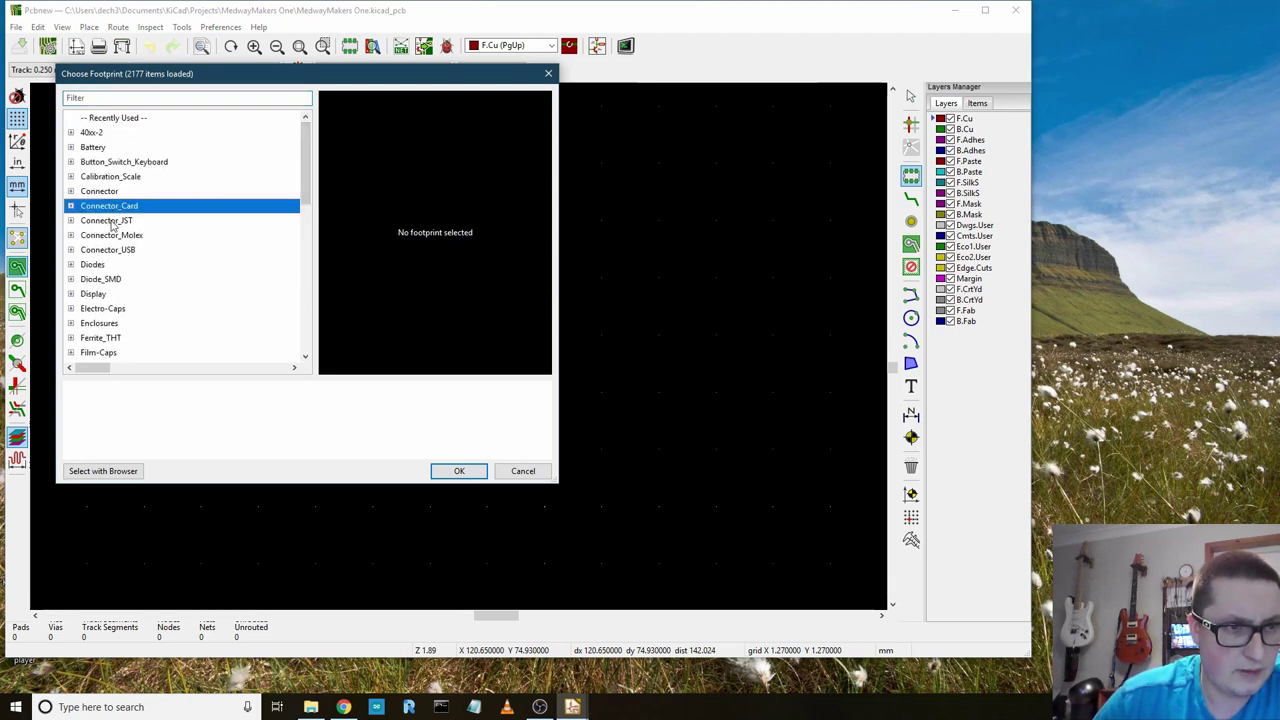
pyautogui.click(70, 206)
pyautogui.click(110, 221)
pyautogui.click(121, 250)
pyautogui.click(143, 308)
pyautogui.scroll(-2, 143, 305)
pyautogui.click(139, 264)
pyautogui.click(147, 291)
pyautogui.scroll(2, 142, 265)
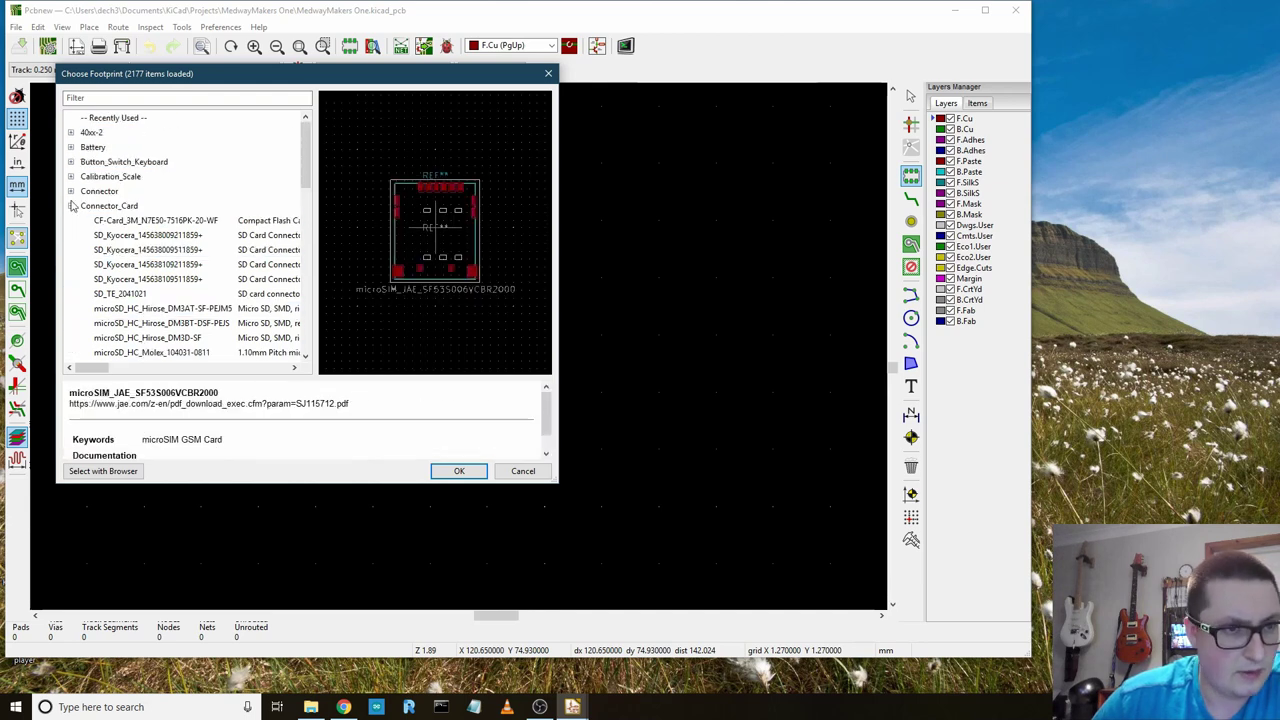
# - Preview banana jack and fan pin header footprints in the Connector library, then collapse it
pyautogui.click(70, 206)
pyautogui.click(70, 191)
pyautogui.click(125, 220)
pyautogui.click(128, 235)
pyautogui.scroll(-1, 130, 253)
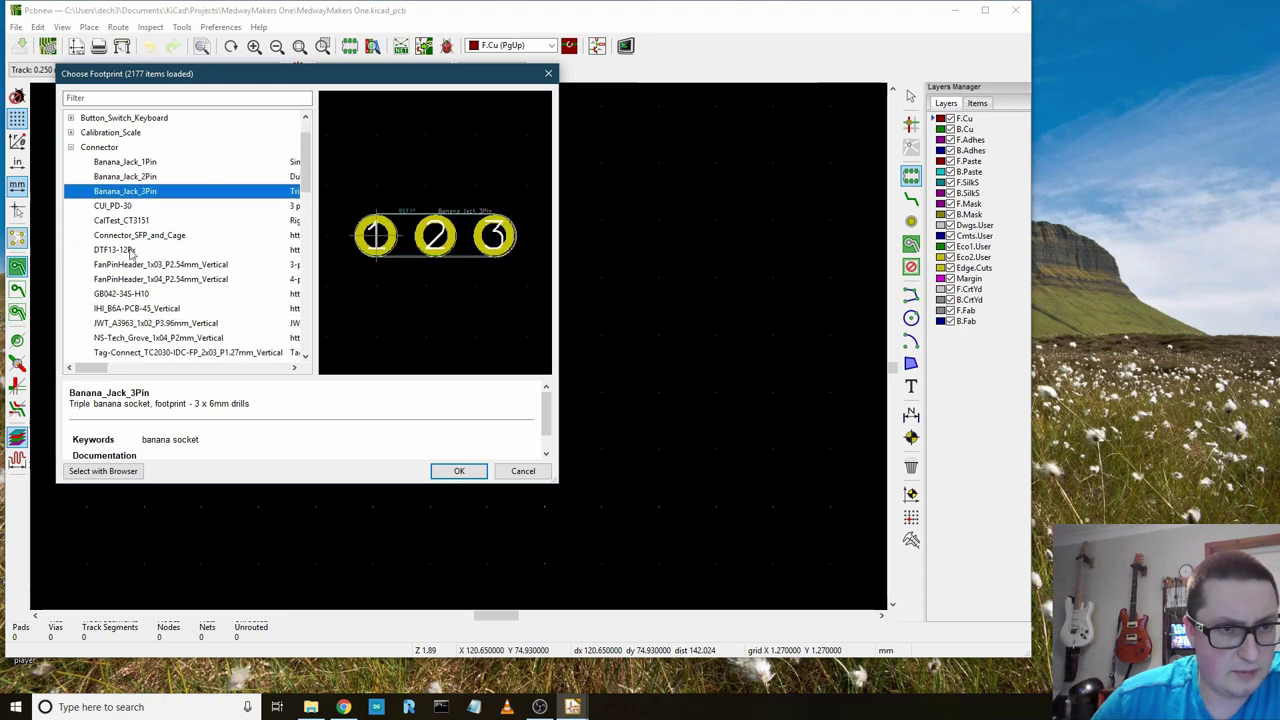
pyautogui.click(134, 264)
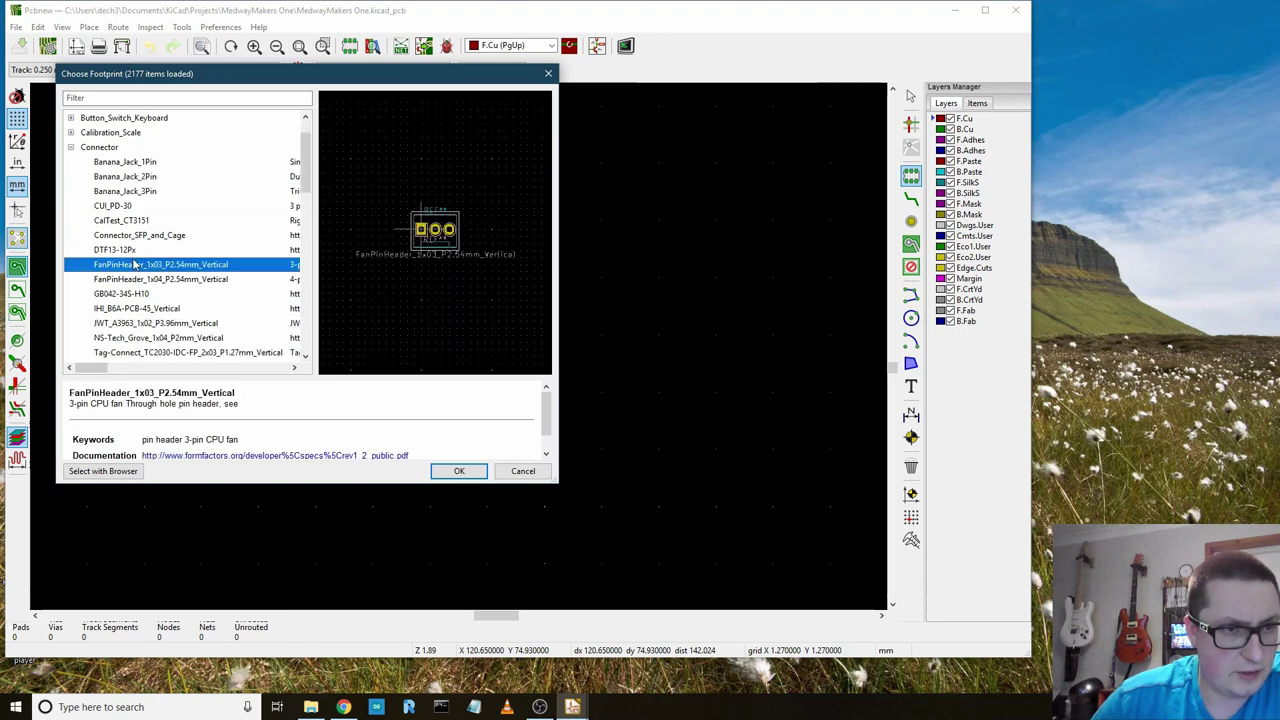
pyautogui.click(71, 147)
# - Preview several gauge footprints in the Calibration_Scale library, including Gauge_10mm_Type3_SilkScreenTop, then collapse it
pyautogui.scroll(-1, 206, 243)
pyautogui.scroll(1, 206, 243)
pyautogui.click(71, 133)
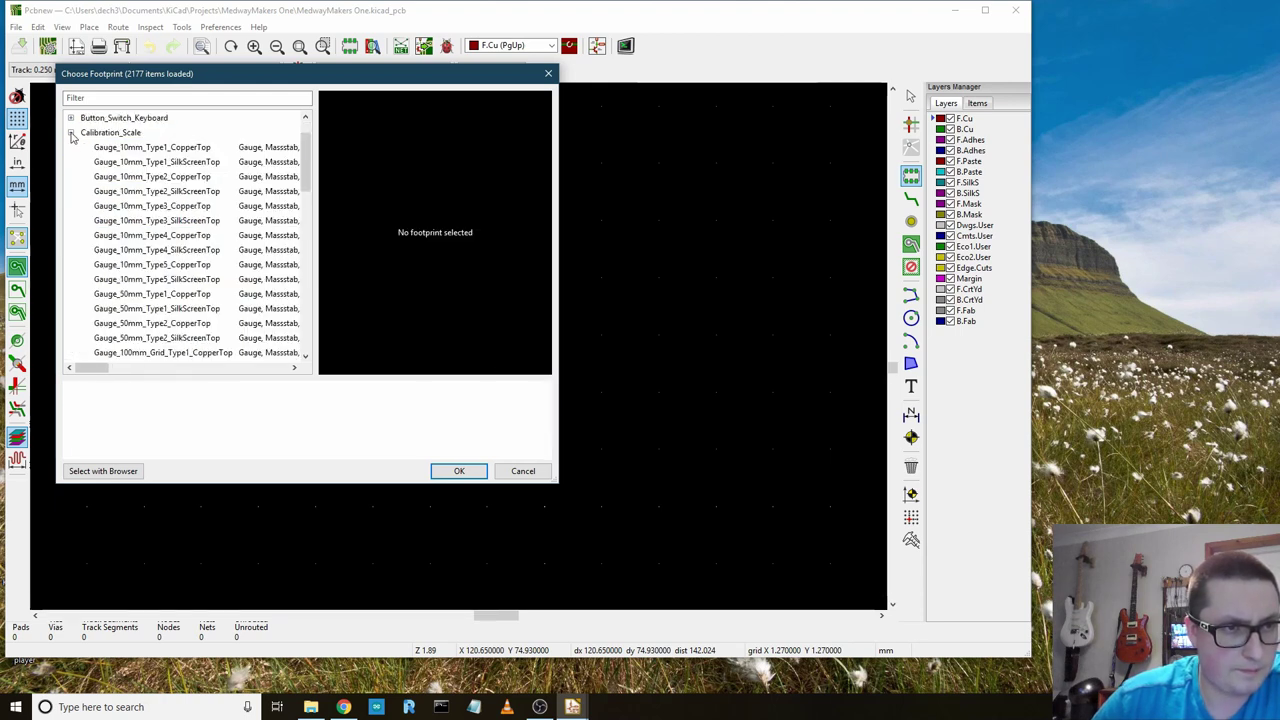
pyautogui.click(150, 161)
pyautogui.click(150, 264)
pyautogui.click(133, 220)
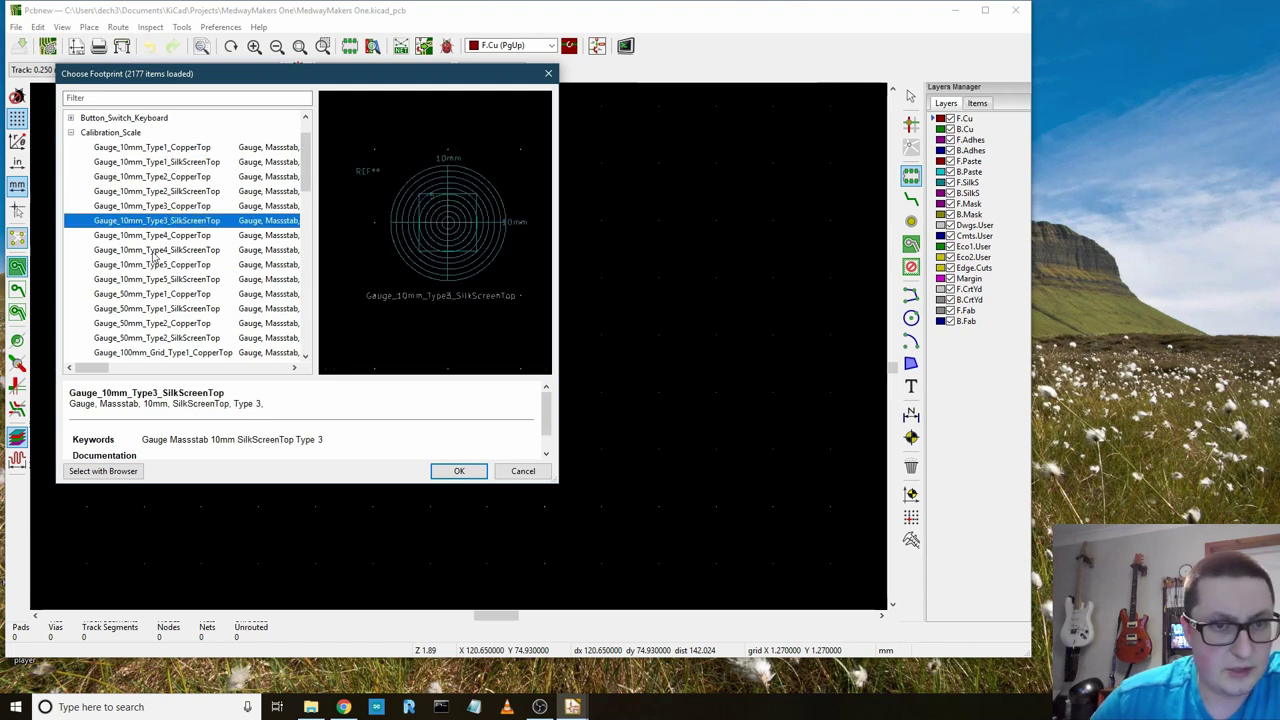
pyautogui.click(71, 133)
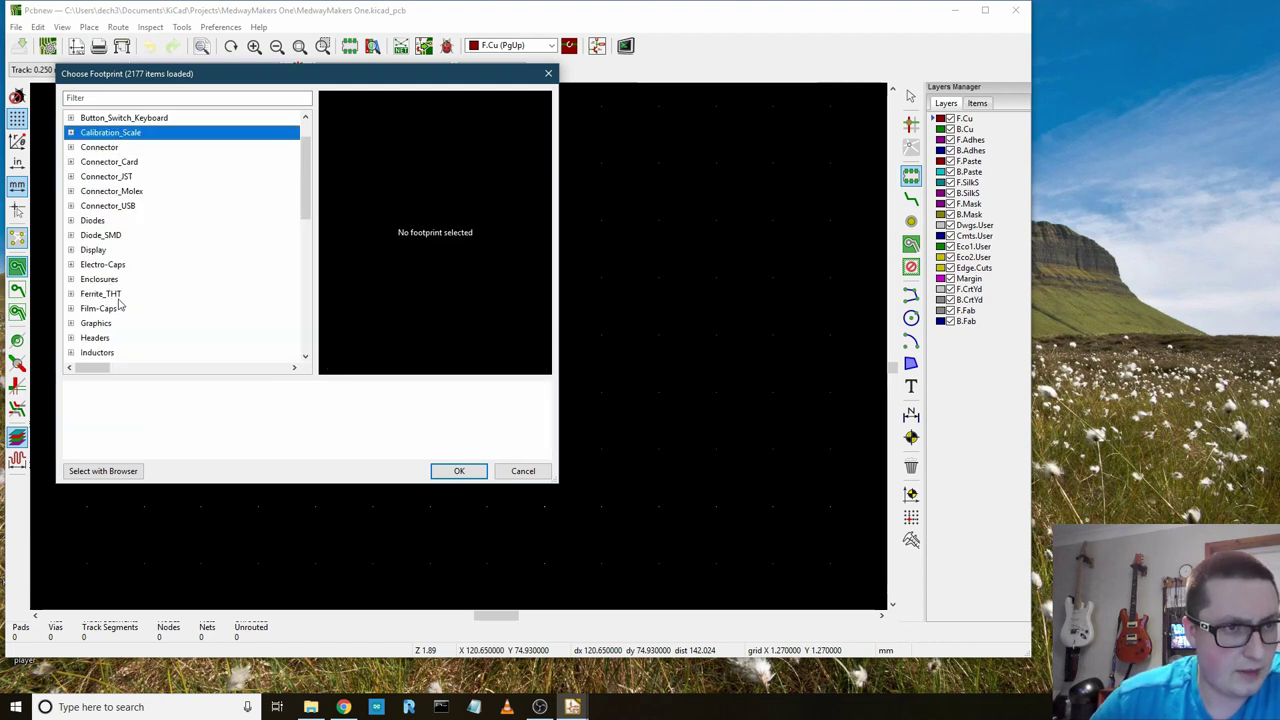
# - Look through the board footprints listed in the Module library, then collapse it
pyautogui.scroll(-3, 177, 280)
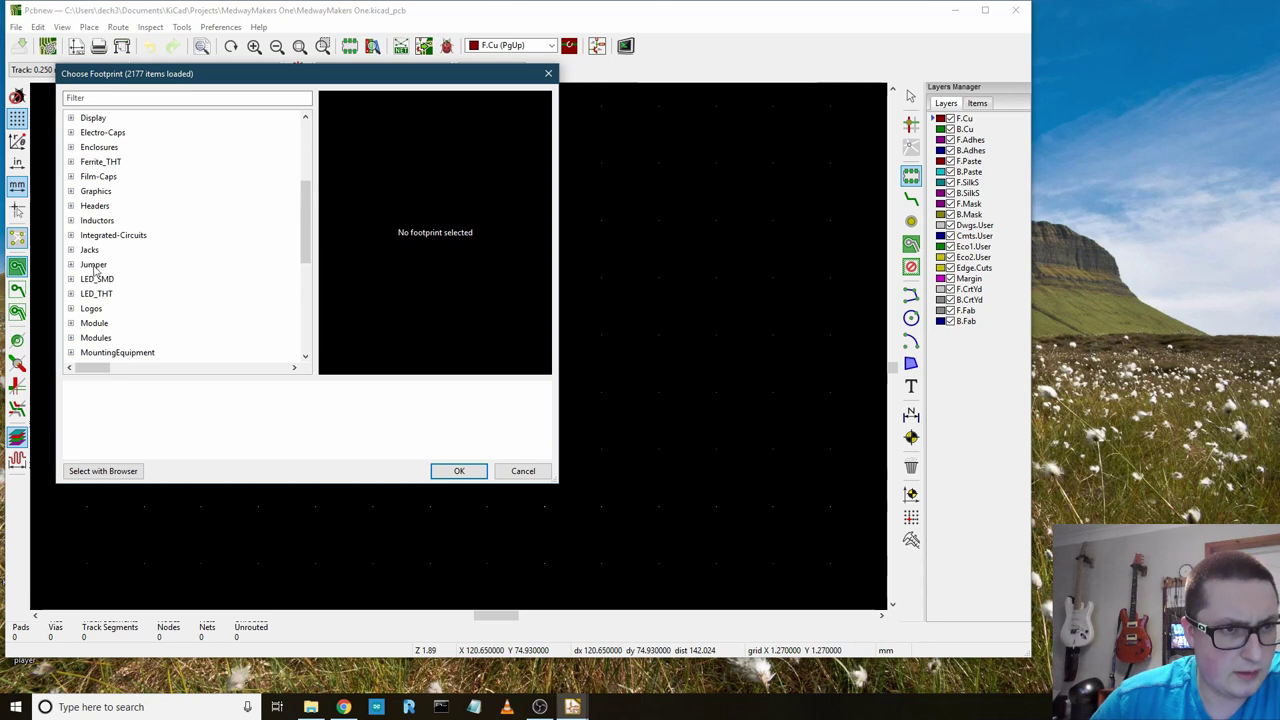
pyautogui.scroll(-2, 115, 260)
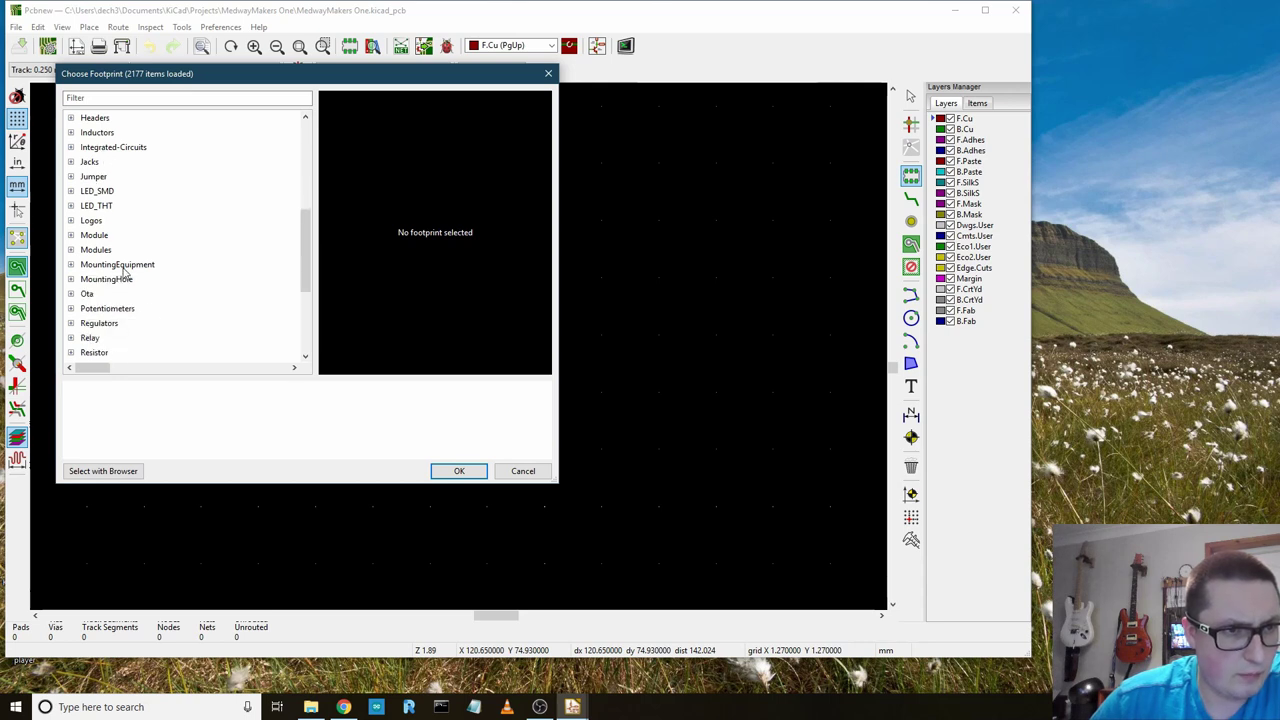
pyautogui.click(70, 235)
pyautogui.scroll(-2, 160, 285)
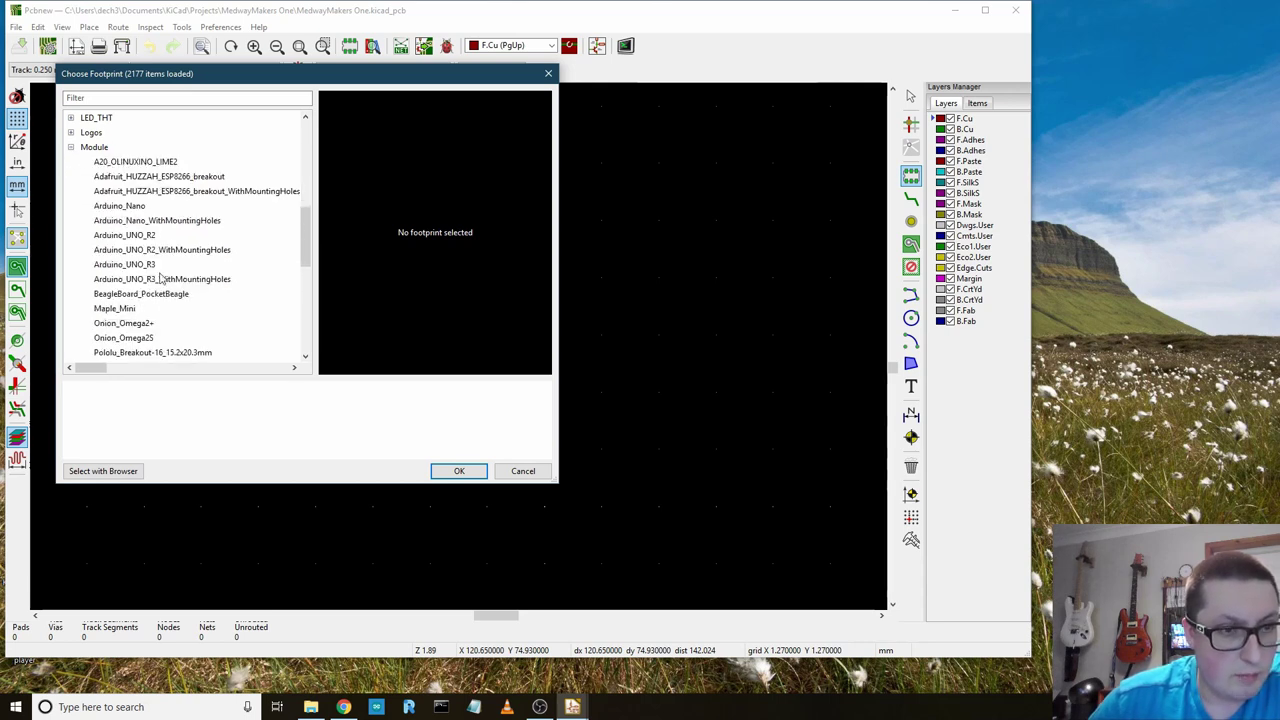
pyautogui.scroll(-2, 135, 285)
pyautogui.scroll(2, 133, 272)
pyautogui.scroll(1, 133, 272)
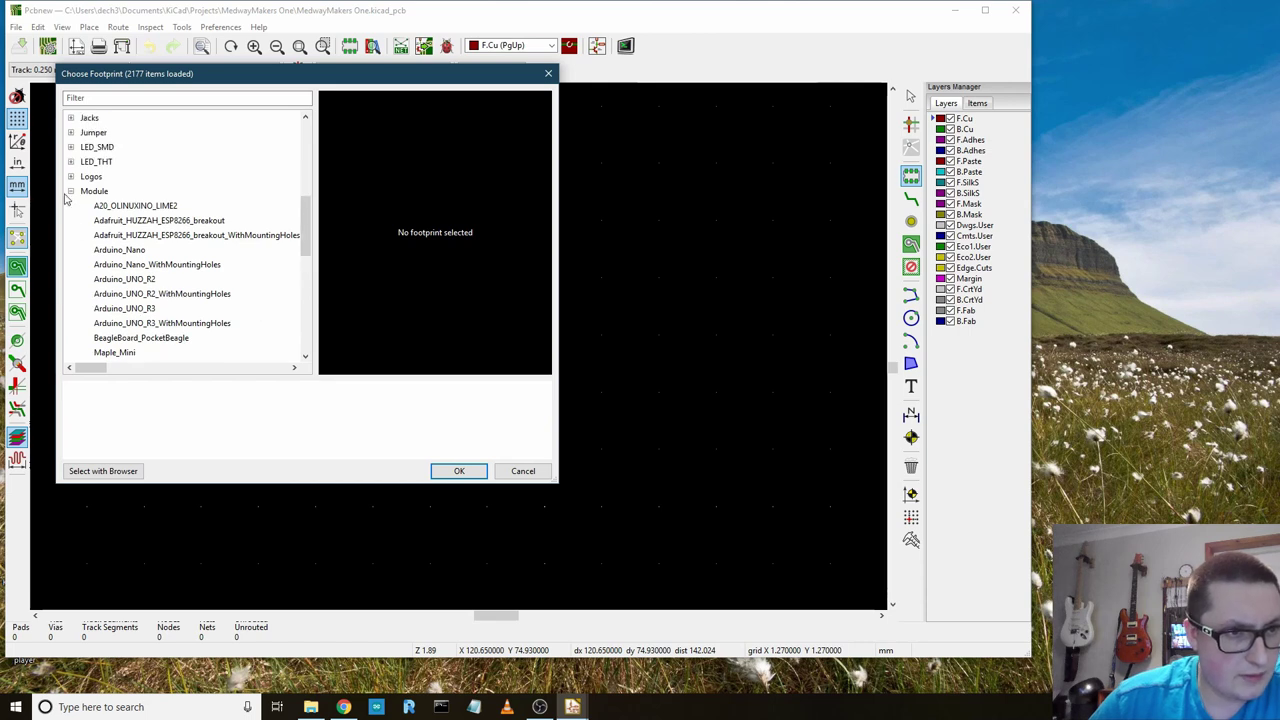
pyautogui.click(70, 191)
# - Preview the OLED, GPS and 3AxisAccelerometer footprints in the Modules library, then collapse it
pyautogui.click(70, 206)
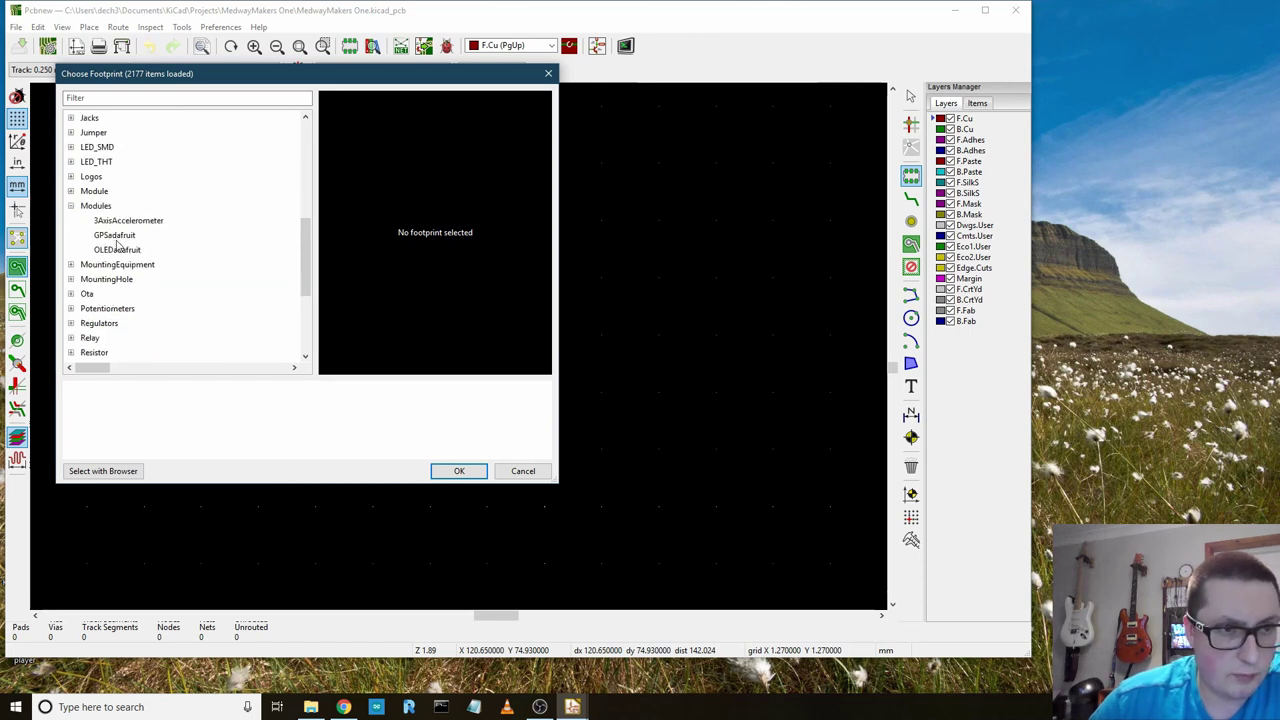
pyautogui.click(118, 249)
pyautogui.click(117, 236)
pyautogui.click(122, 222)
pyautogui.click(121, 237)
pyautogui.click(69, 206)
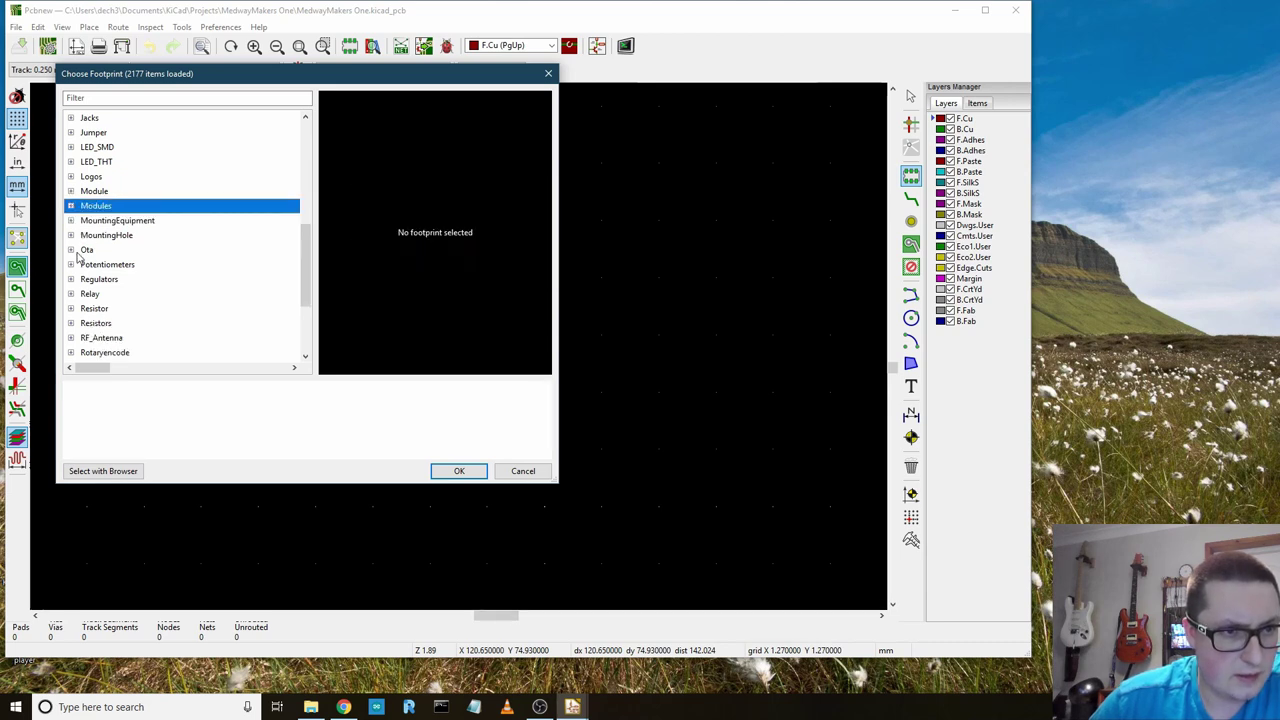
# - Compare the Arduino Uno footprints in the Enclosures library and place ArduinoUnoBoard on the board
pyautogui.scroll(-2, 100, 320)
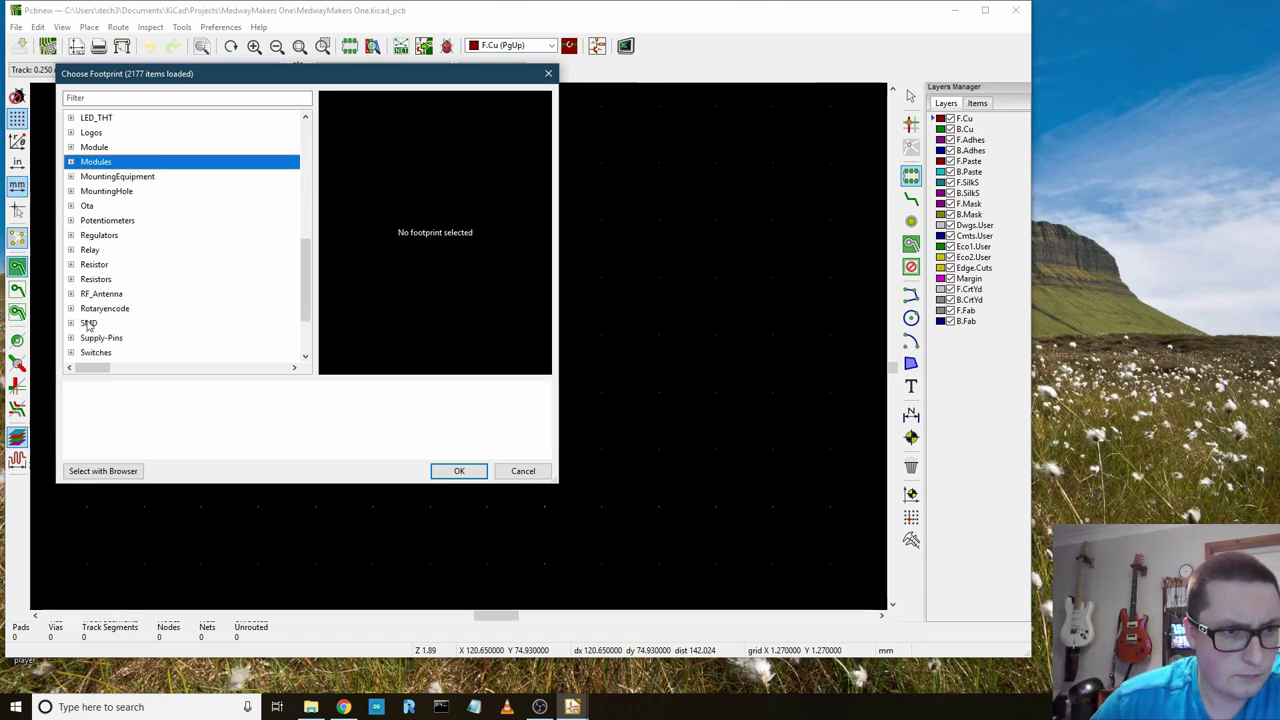
pyautogui.scroll(5, 150, 290)
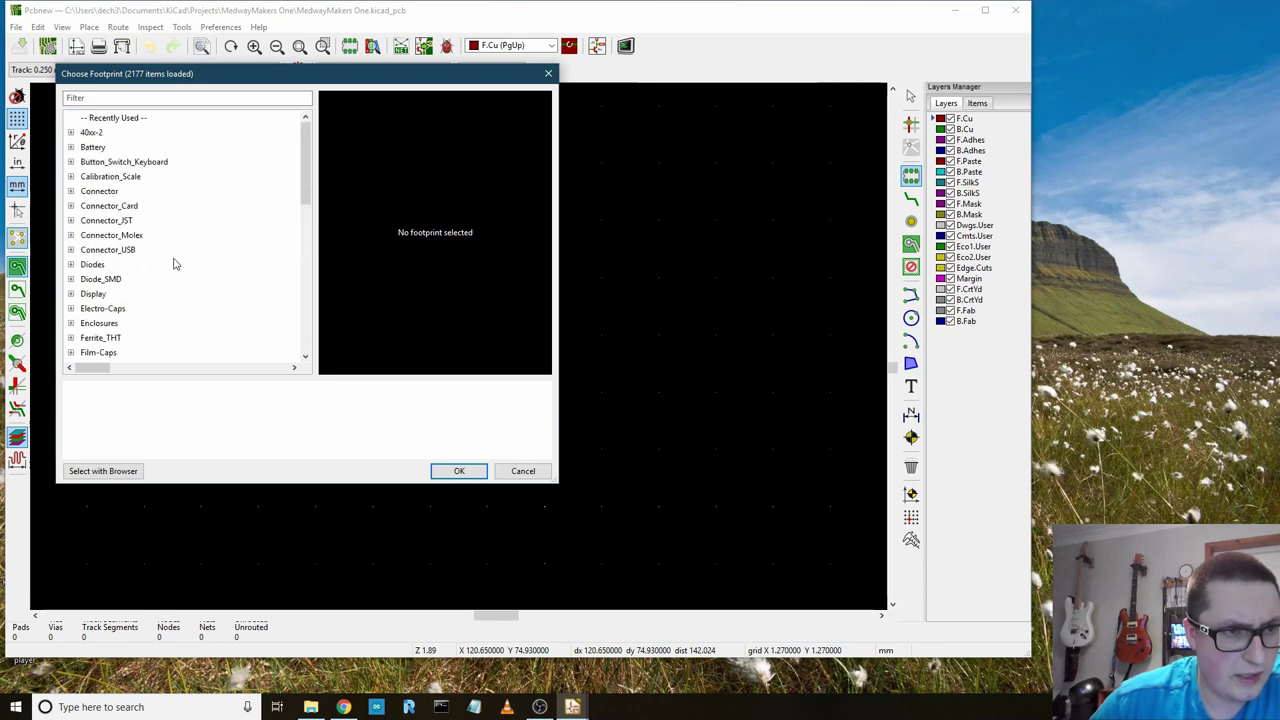
pyautogui.scroll(-1, 172, 262)
pyautogui.click(69, 281)
pyautogui.scroll(-6, 142, 314)
pyautogui.click(158, 267)
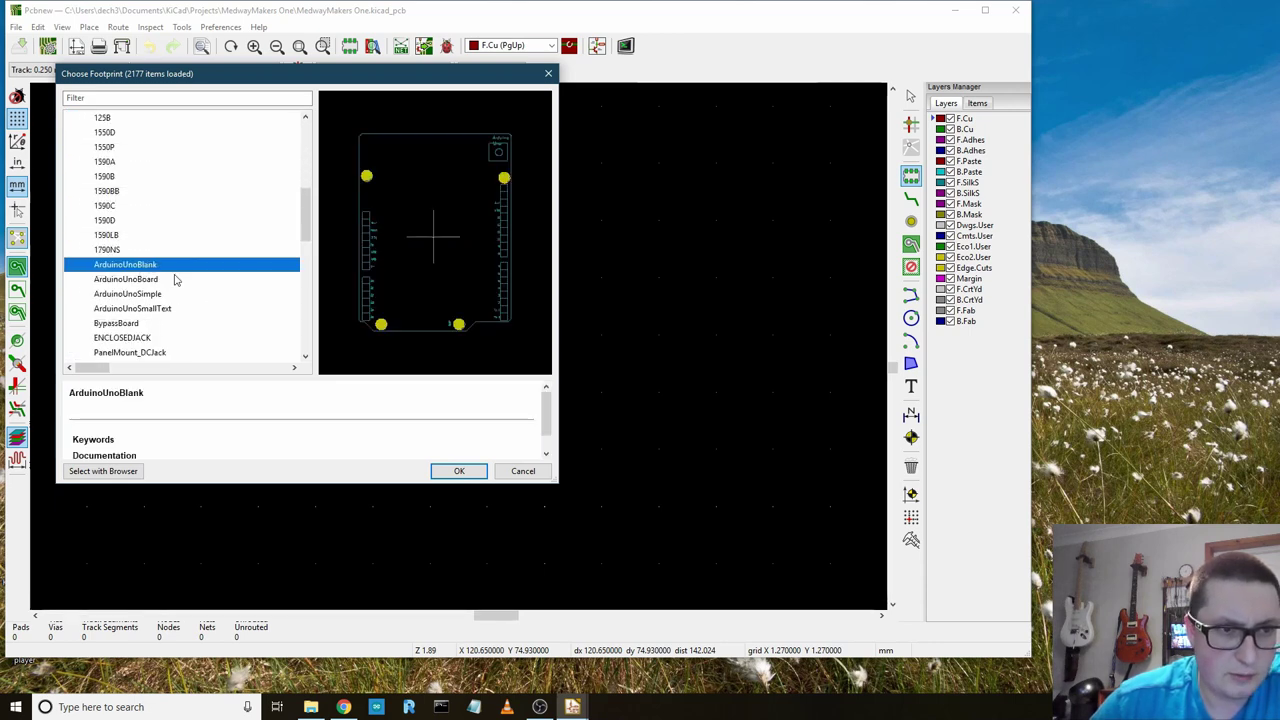
pyautogui.click(130, 280)
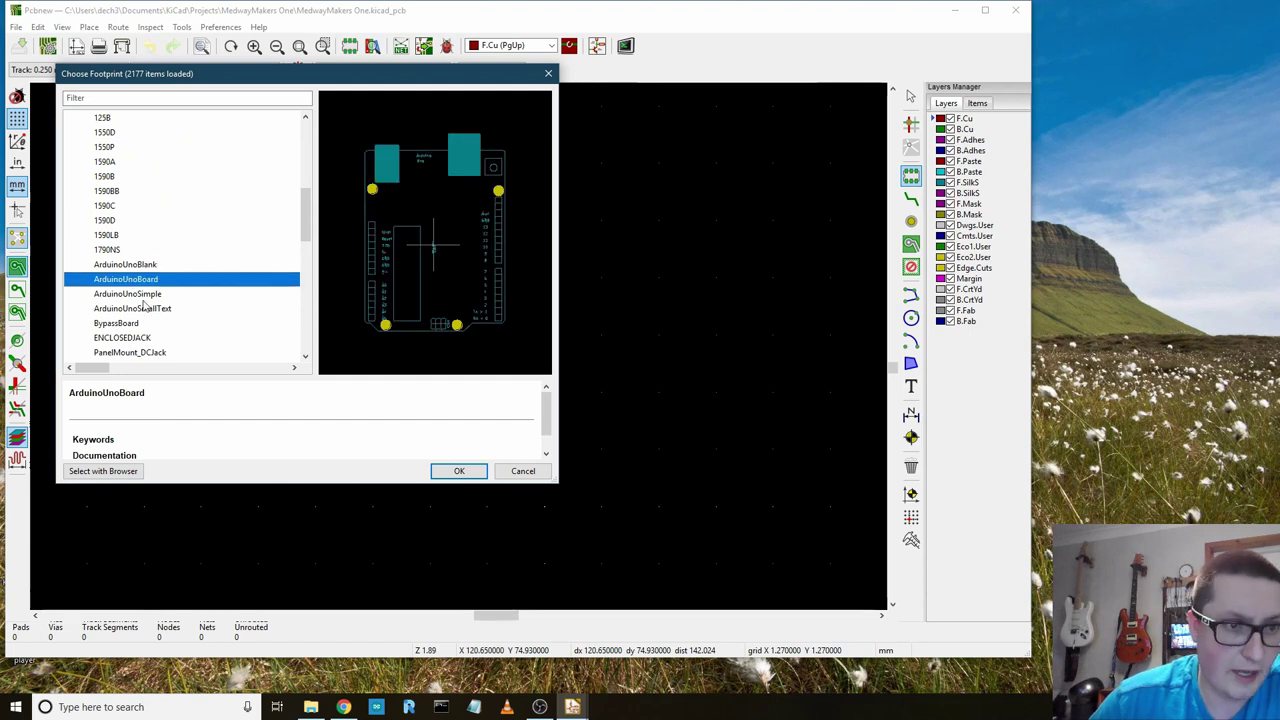
pyautogui.click(135, 296)
pyautogui.click(131, 283)
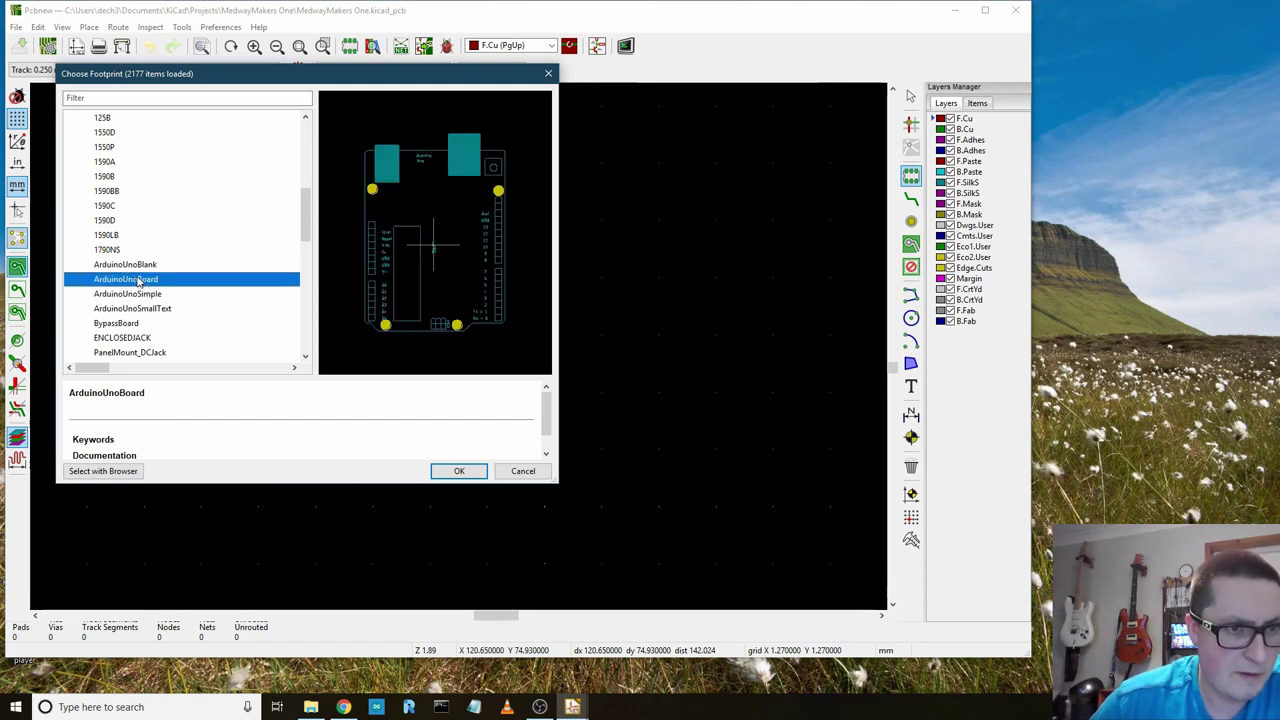
pyautogui.doubleClick(140, 281)
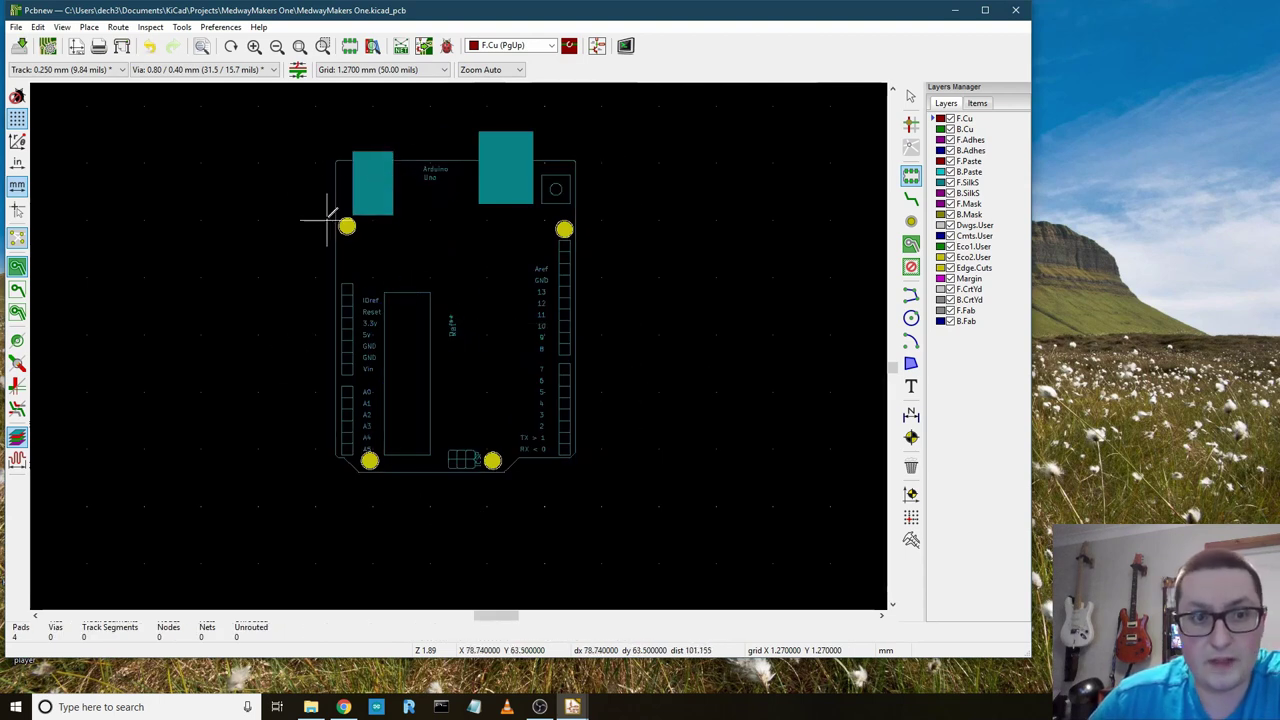
# - Examine the placed Arduino Uno footprint, including its mounting holes, header rows and lower edge
pyautogui.click(366, 225)
pyautogui.scroll(4, 340, 240)
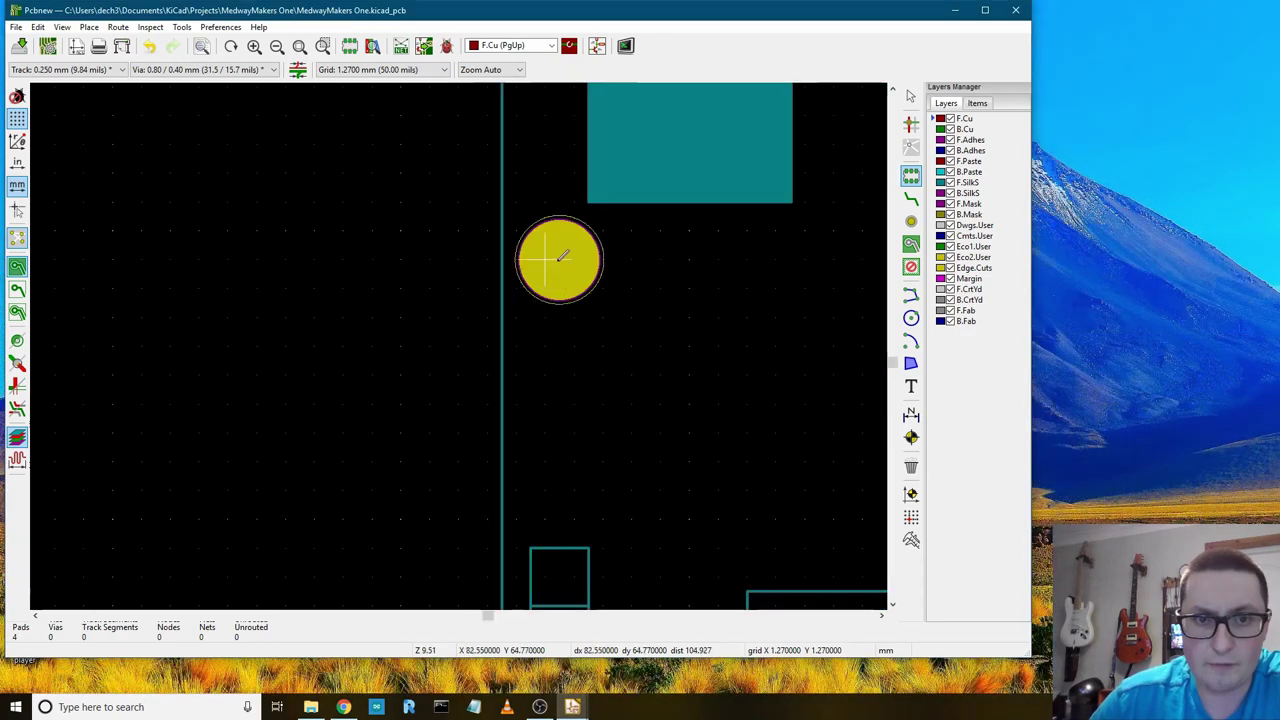
pyautogui.scroll(2, 566, 248)
pyautogui.scroll(-3, 523, 366)
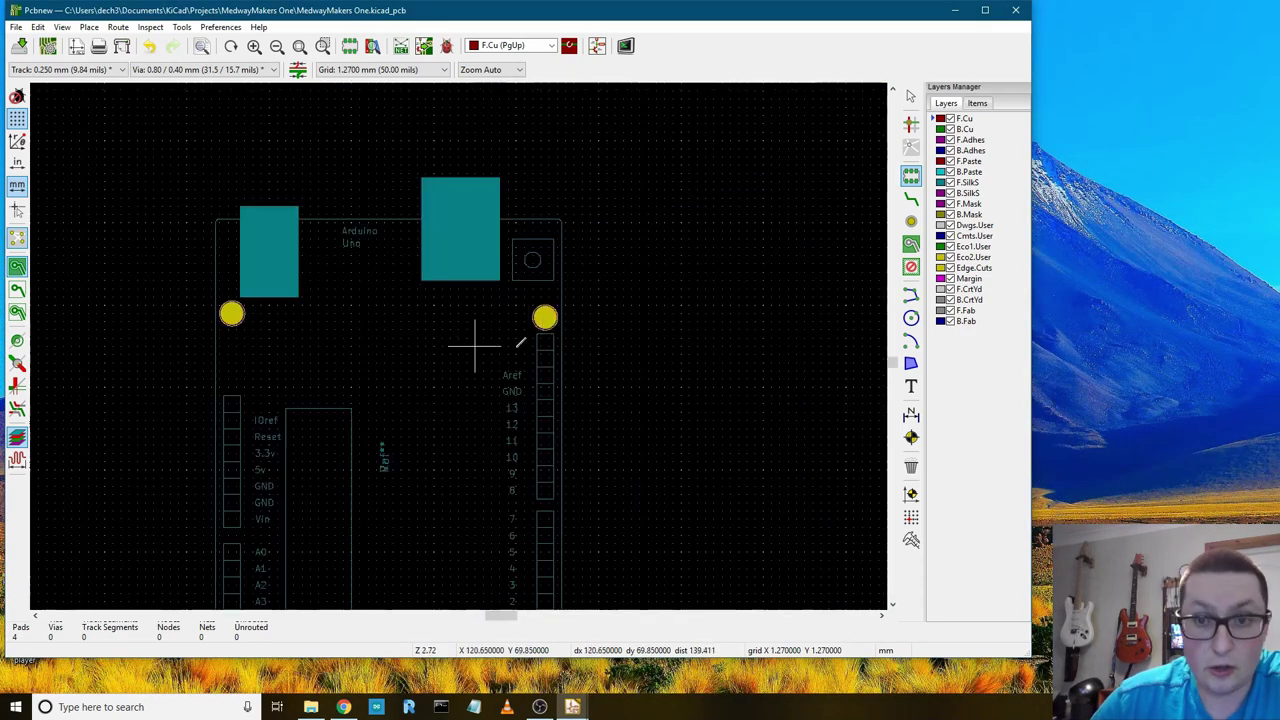
pyautogui.scroll(-4, 545, 345)
pyautogui.scroll(4, 330, 445)
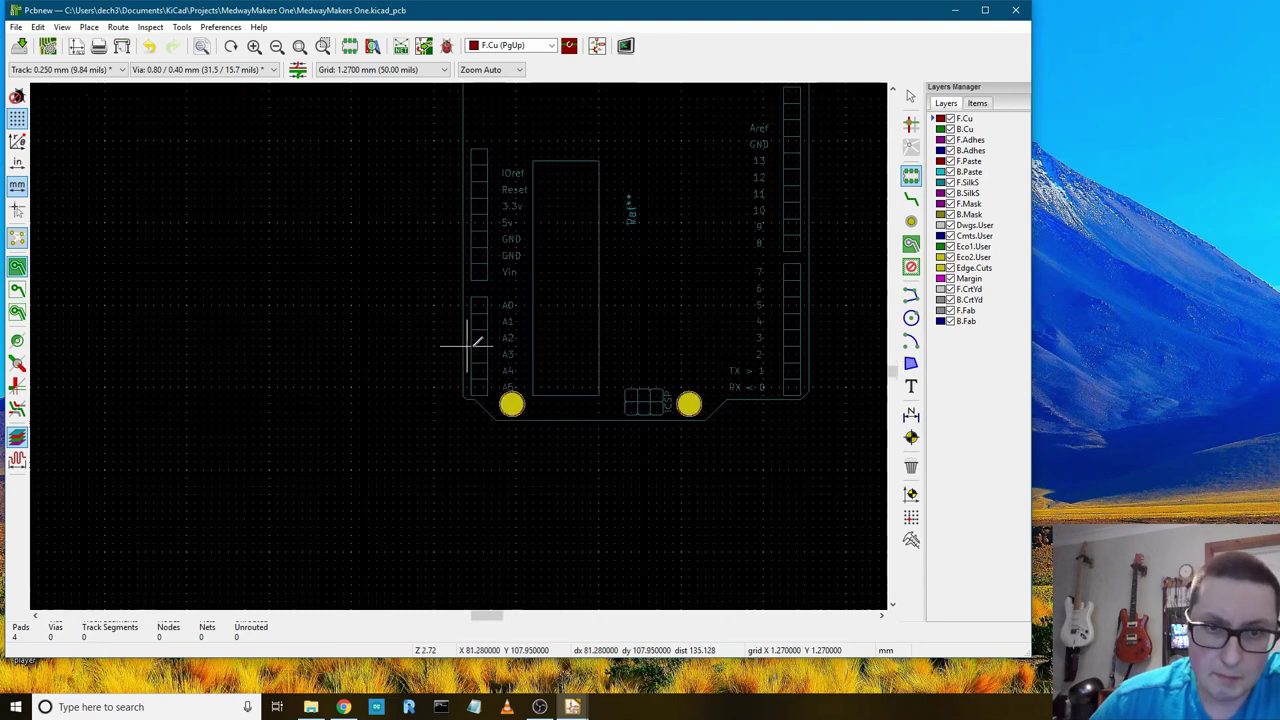
pyautogui.scroll(-2, 460, 344)
pyautogui.scroll(4, 457, 346)
pyautogui.scroll(-4, 400, 400)
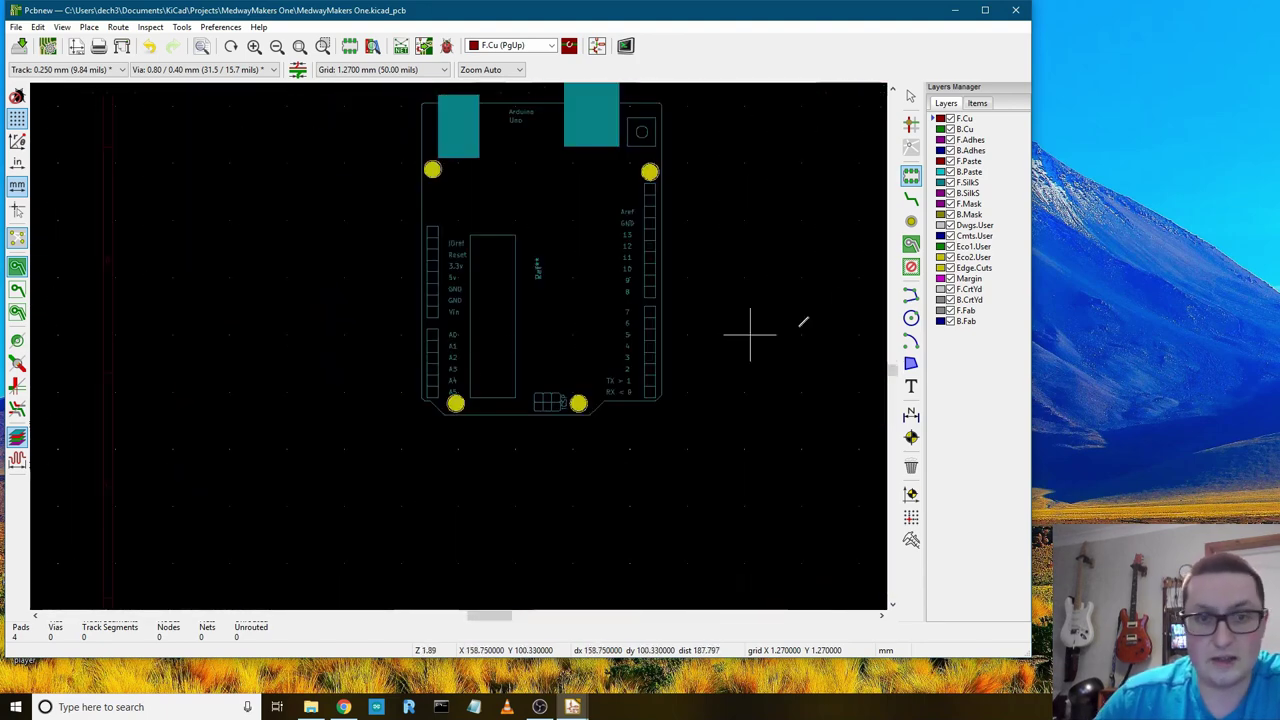
# - Make F.SilkS the active layer and examine the Arduino Uno's silkscreen outline and pin labels
pyautogui.click(968, 182)
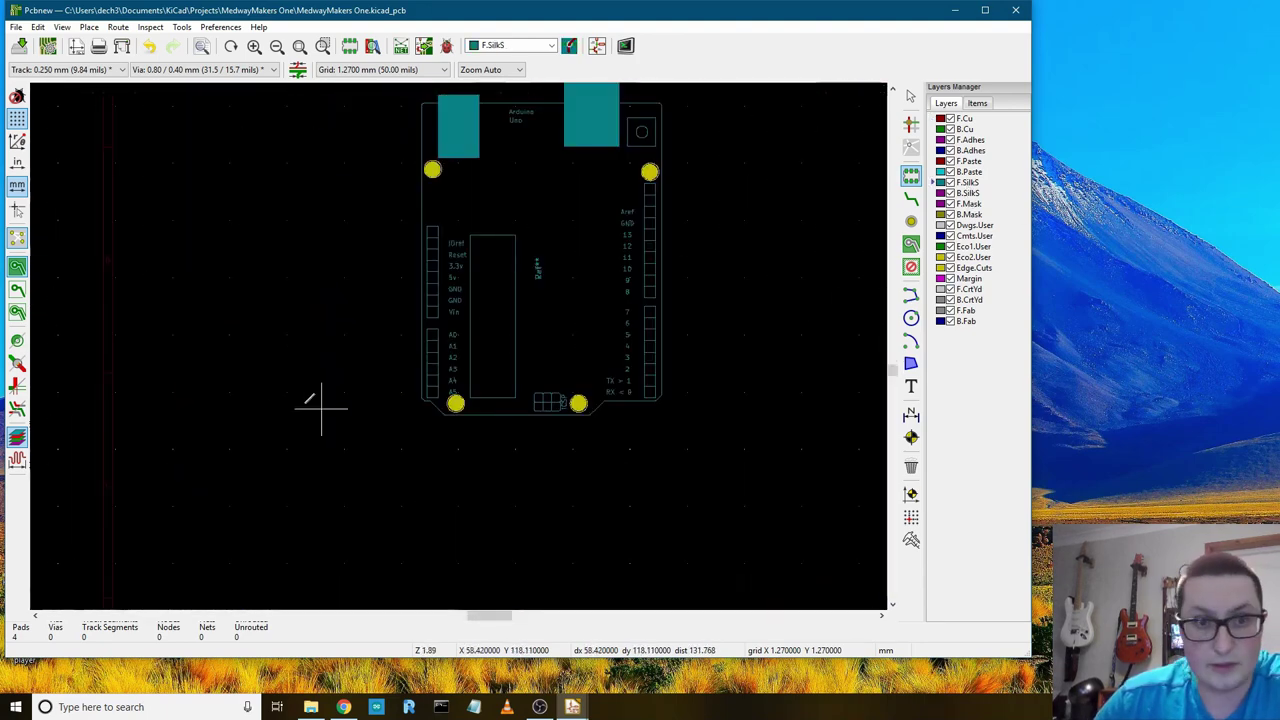
pyautogui.scroll(5, 434, 322)
pyautogui.scroll(-4, 543, 286)
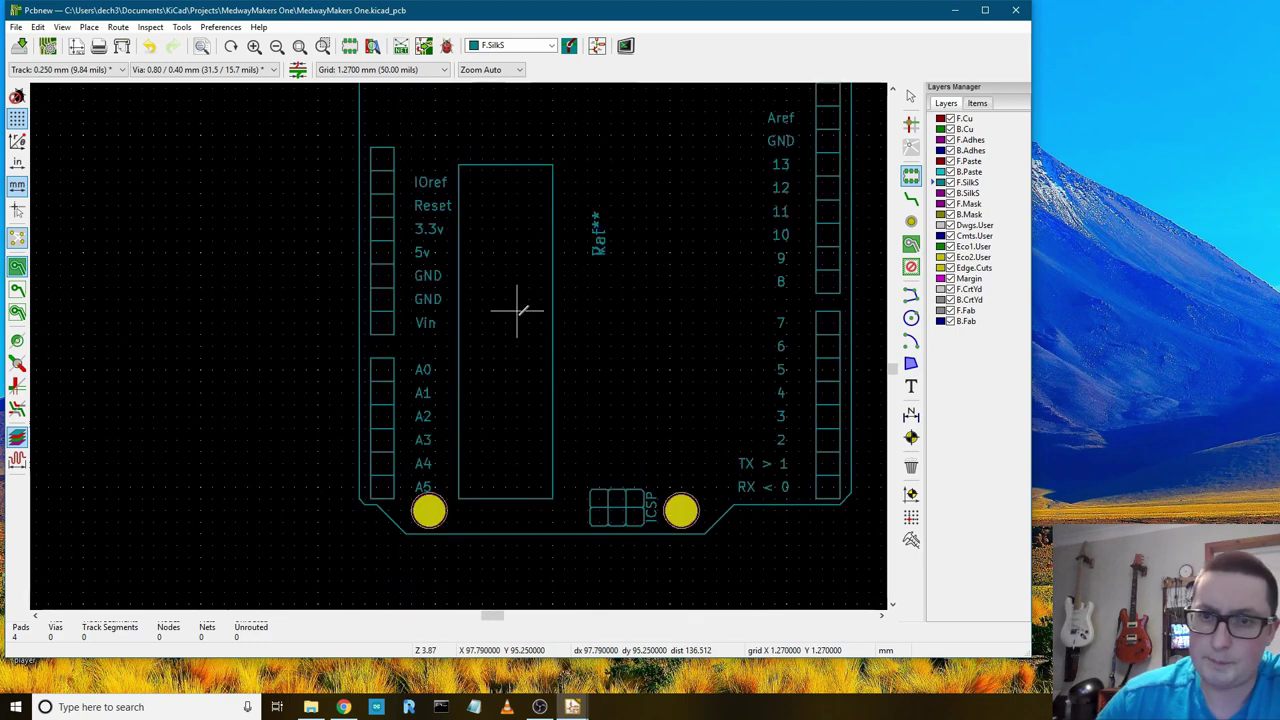
pyautogui.scroll(-2, 500, 357)
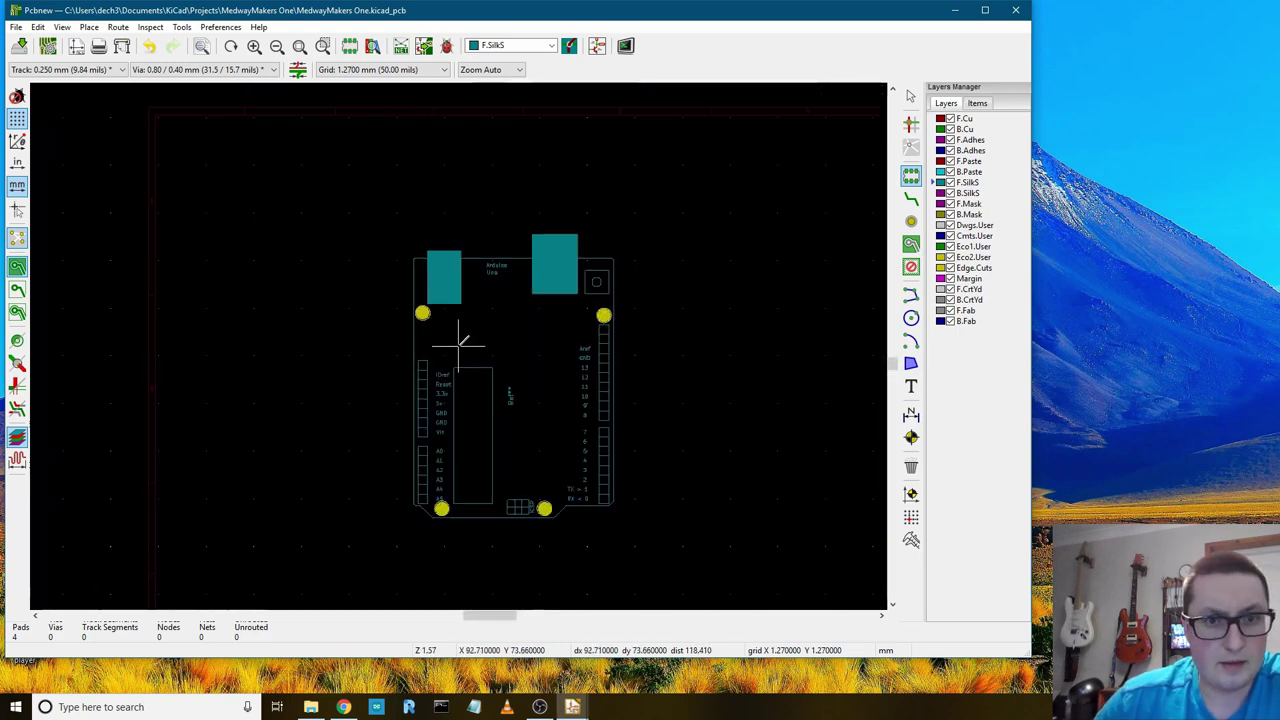
pyautogui.scroll(3, 457, 343)
pyautogui.scroll(-1, 460, 343)
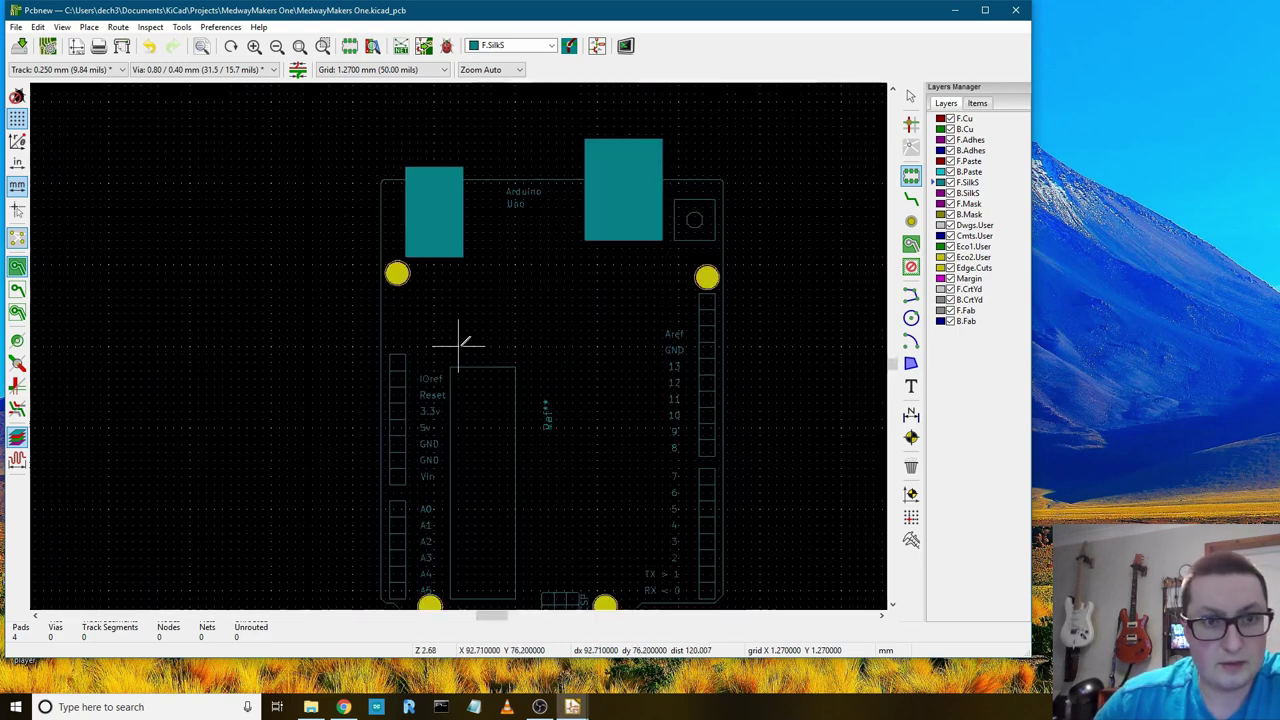
# - Choose Edge.Cuts and the graphic line tool, and recolour the F.Cu layer yellow-orange with red 242, green 187, blue 12
pyautogui.click(978, 269)
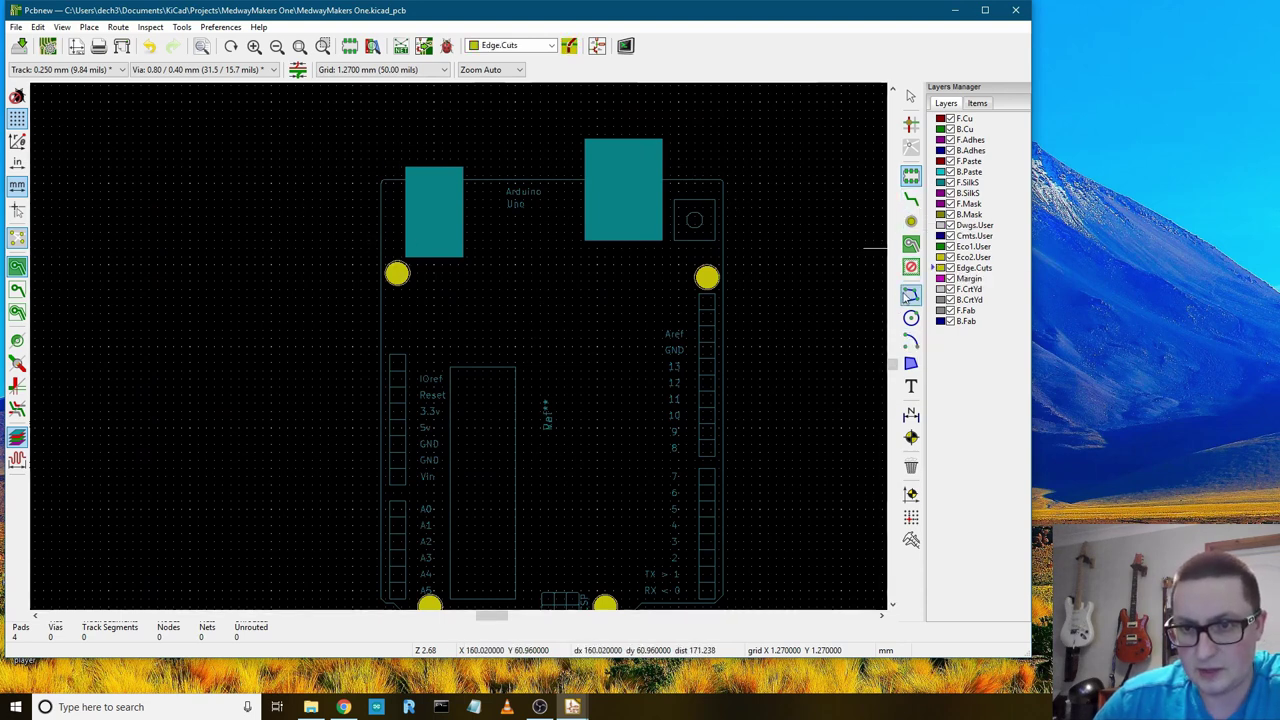
pyautogui.click(912, 298)
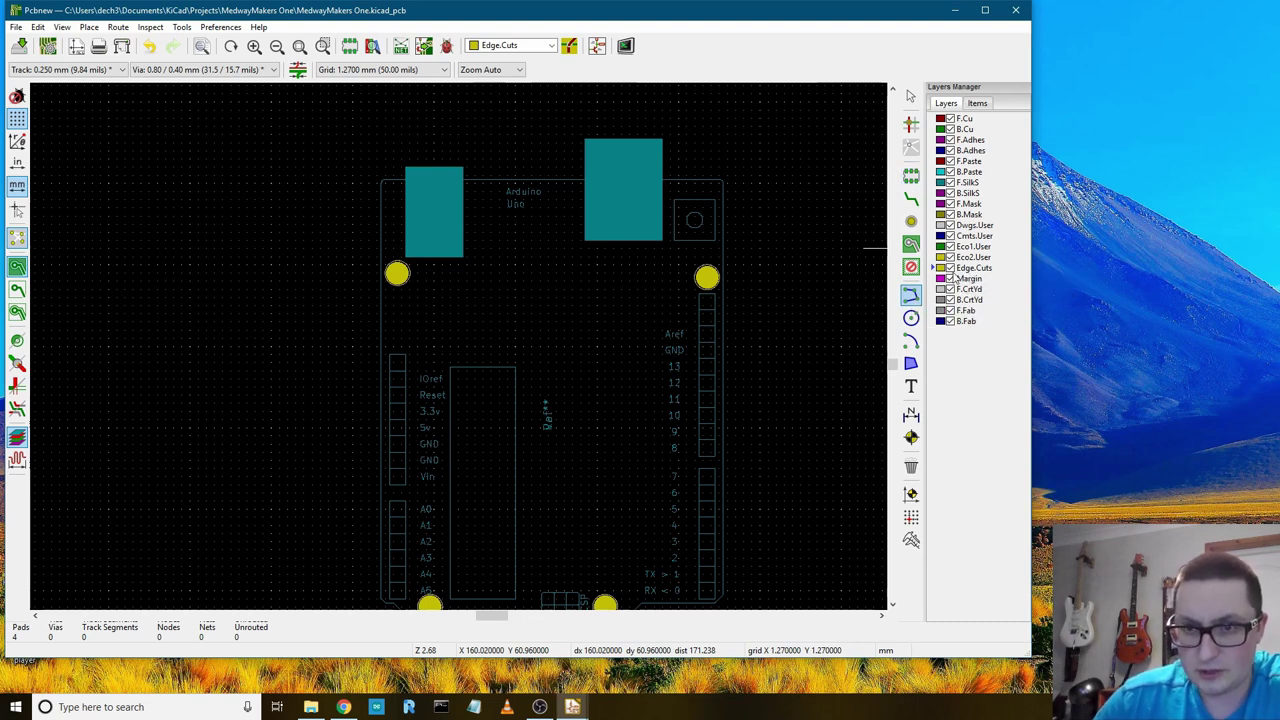
pyautogui.doubleClick(940, 118)
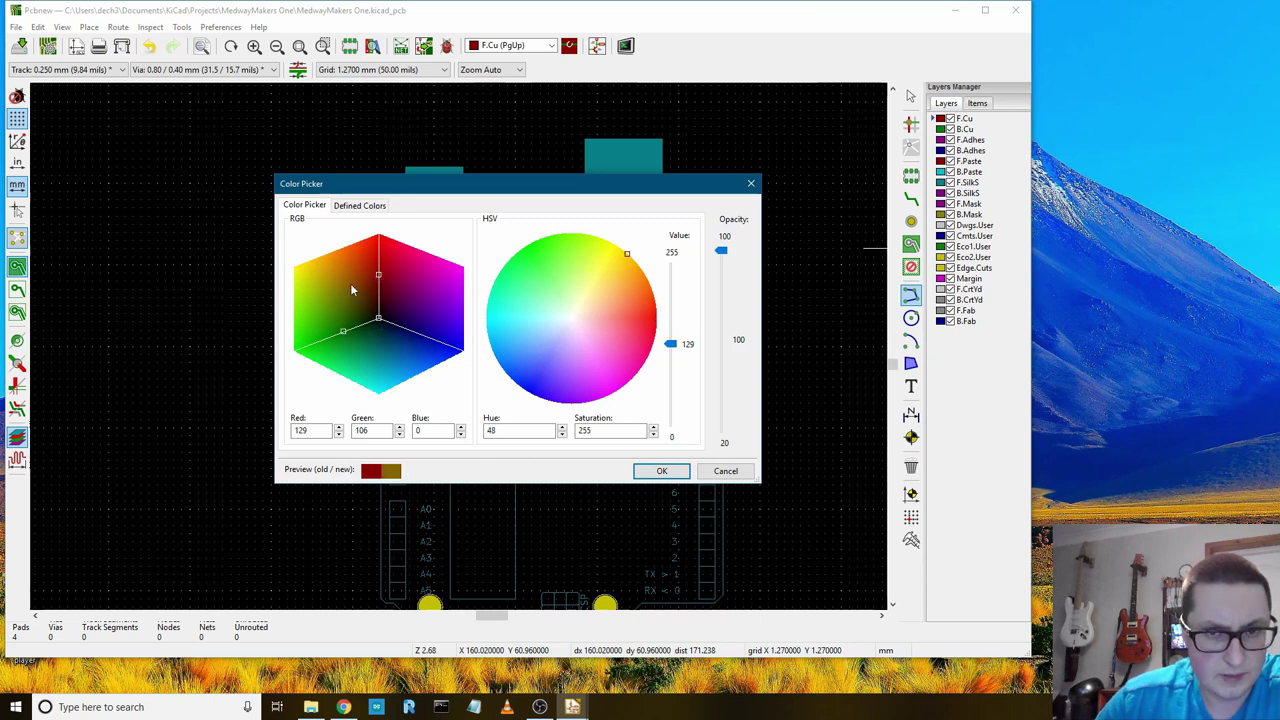
pyautogui.moveTo(353, 291); pyautogui.dragTo(334, 301)
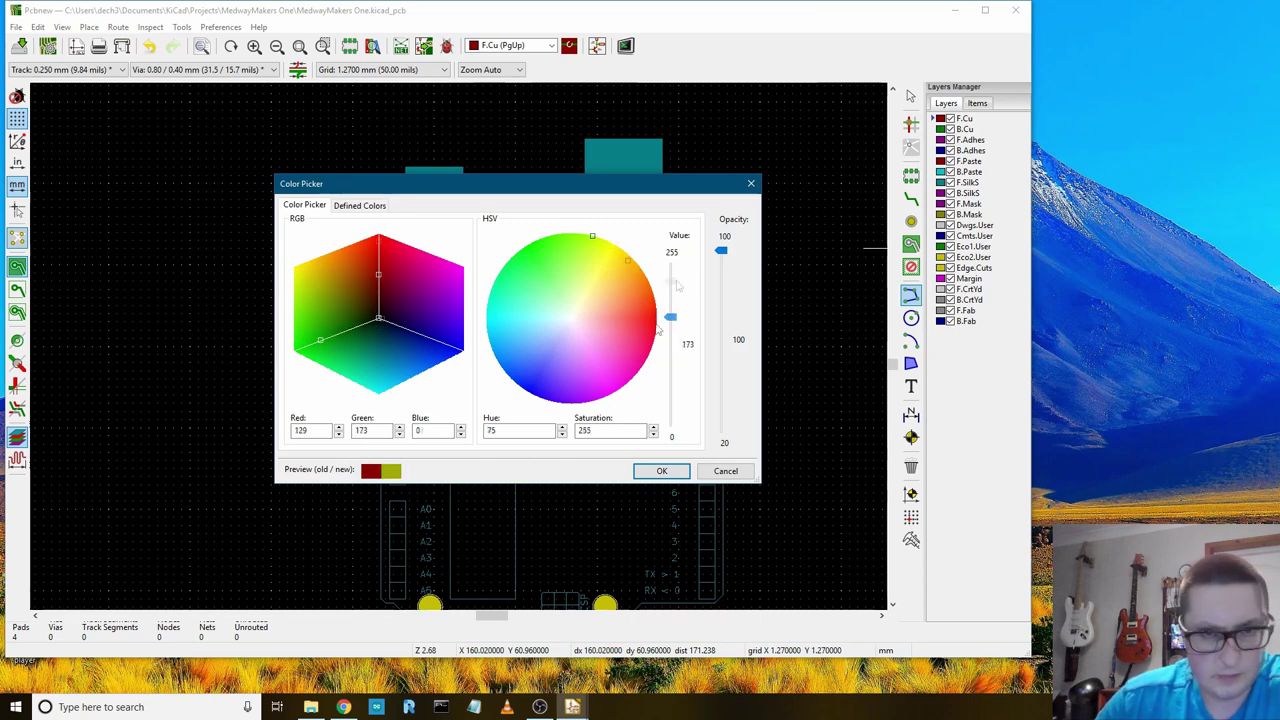
pyautogui.click(627, 260)
pyautogui.moveTo(670, 306); pyautogui.dragTo(670, 273)
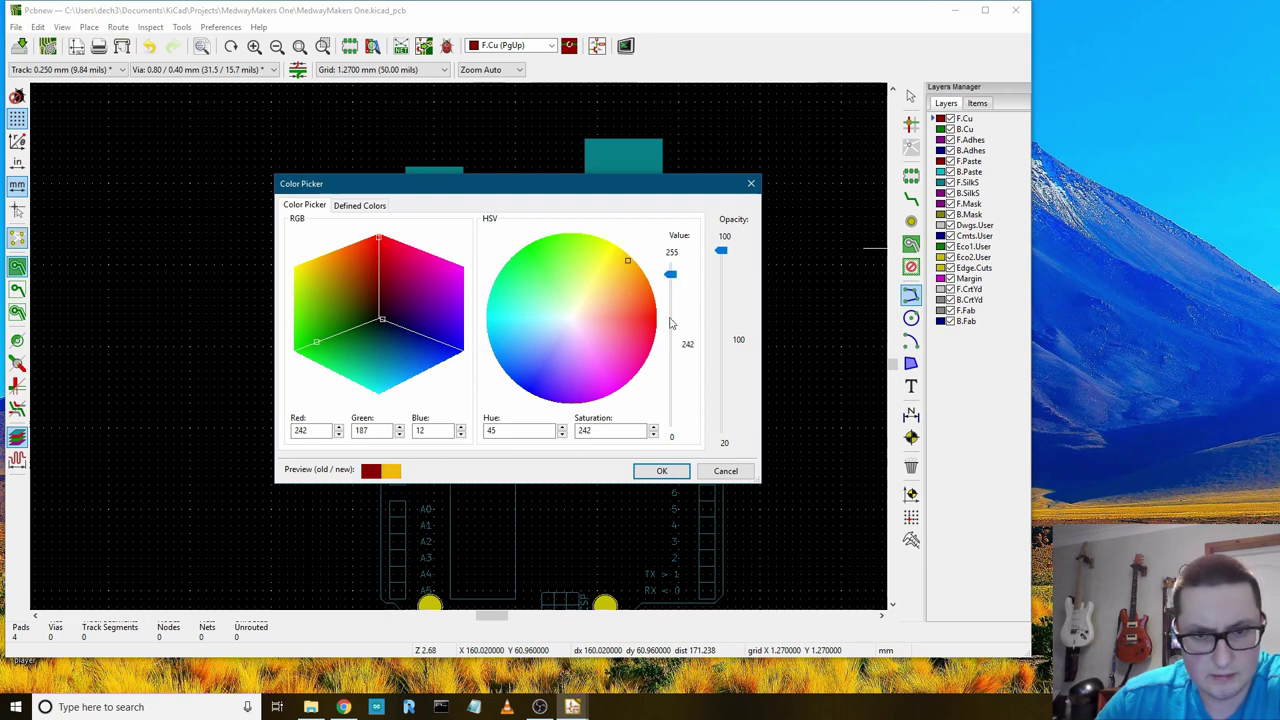
pyautogui.click(664, 471)
# - Draw two joined lines on F.SilkS inside the Arduino Uno outline and return to the Edge.Cuts layer
pyautogui.click(484, 270)
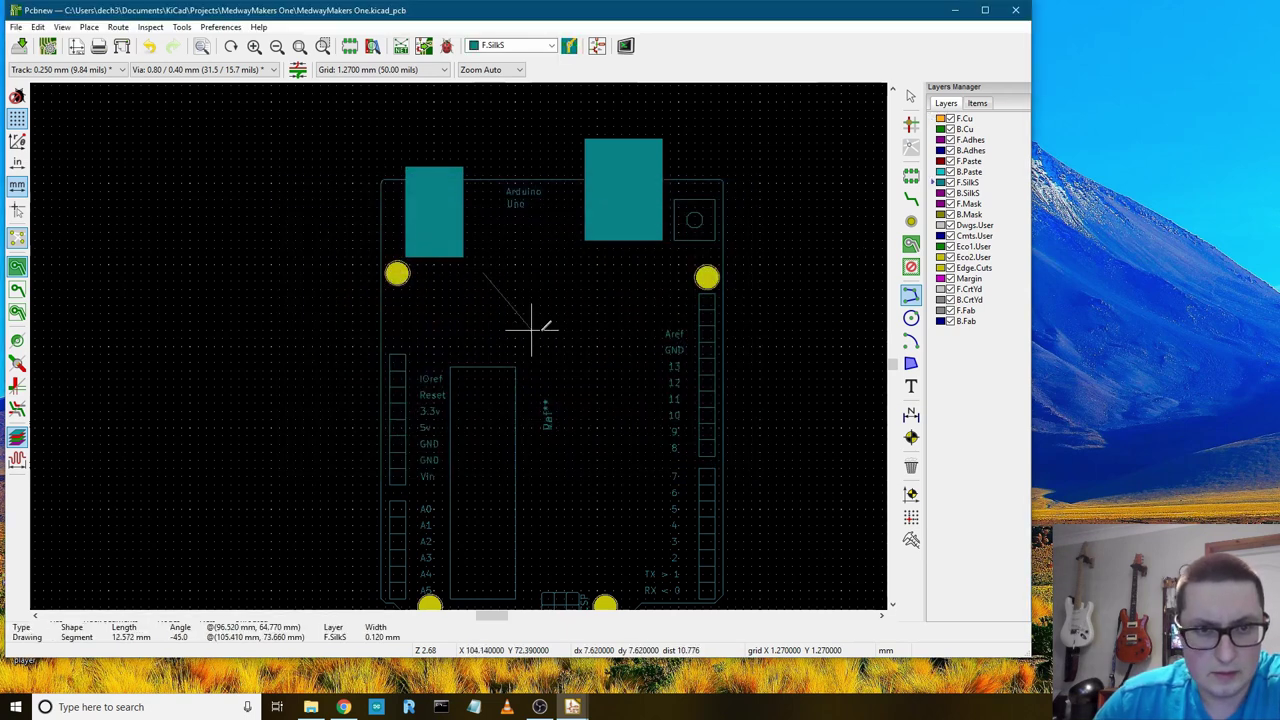
pyautogui.click(613, 346)
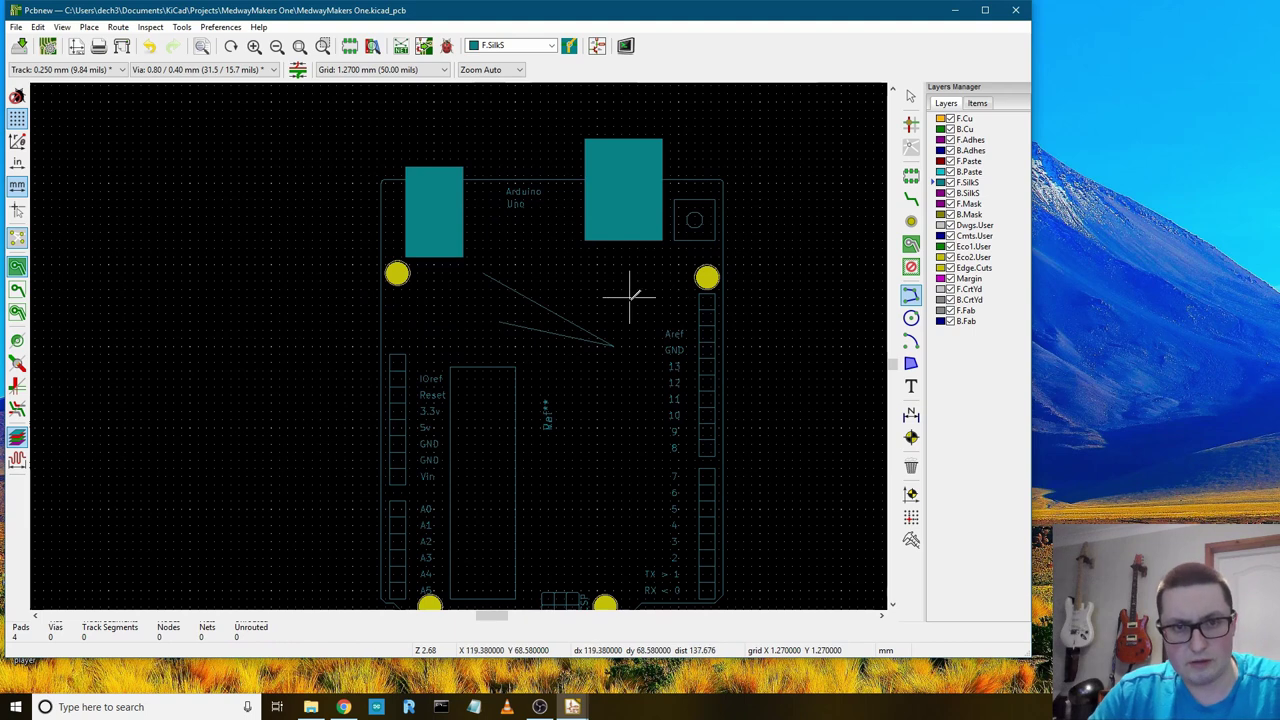
pyautogui.click(972, 268)
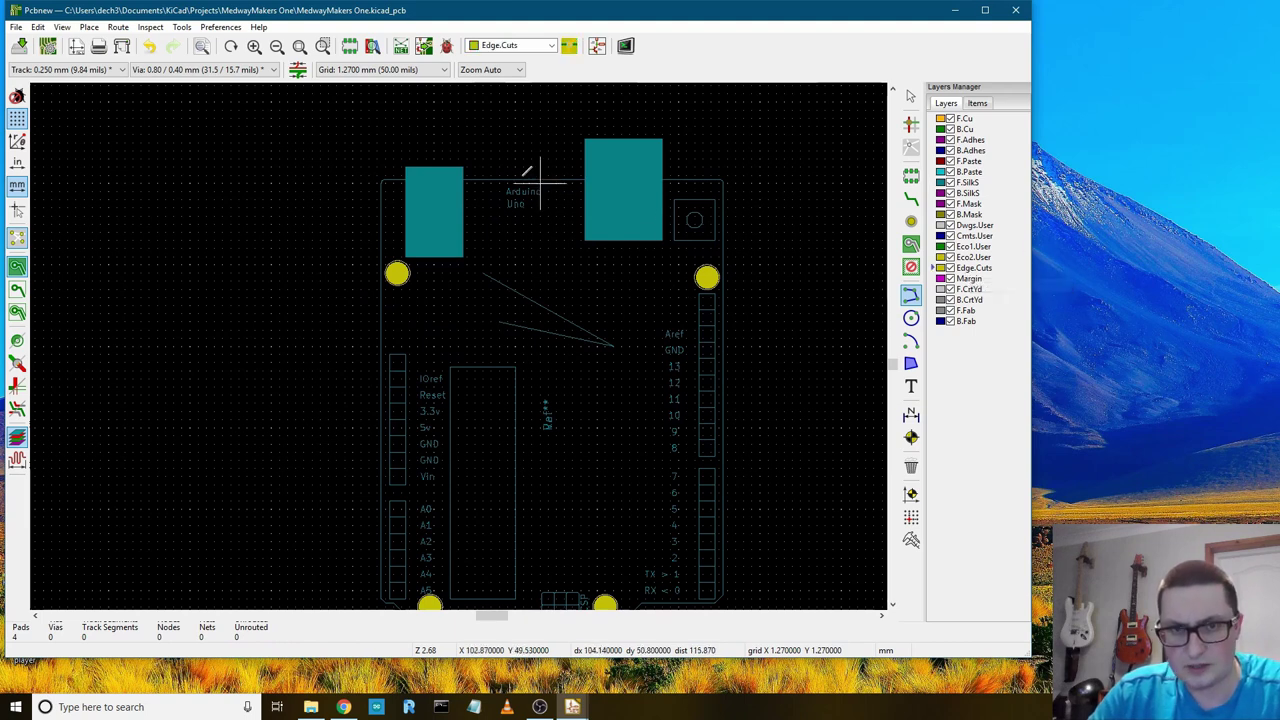
# - Examine the Arduino Uno outline's rounded upper-left corner and angled lower edge, and review the available grid sizes
pyautogui.scroll(10, 385, 179)
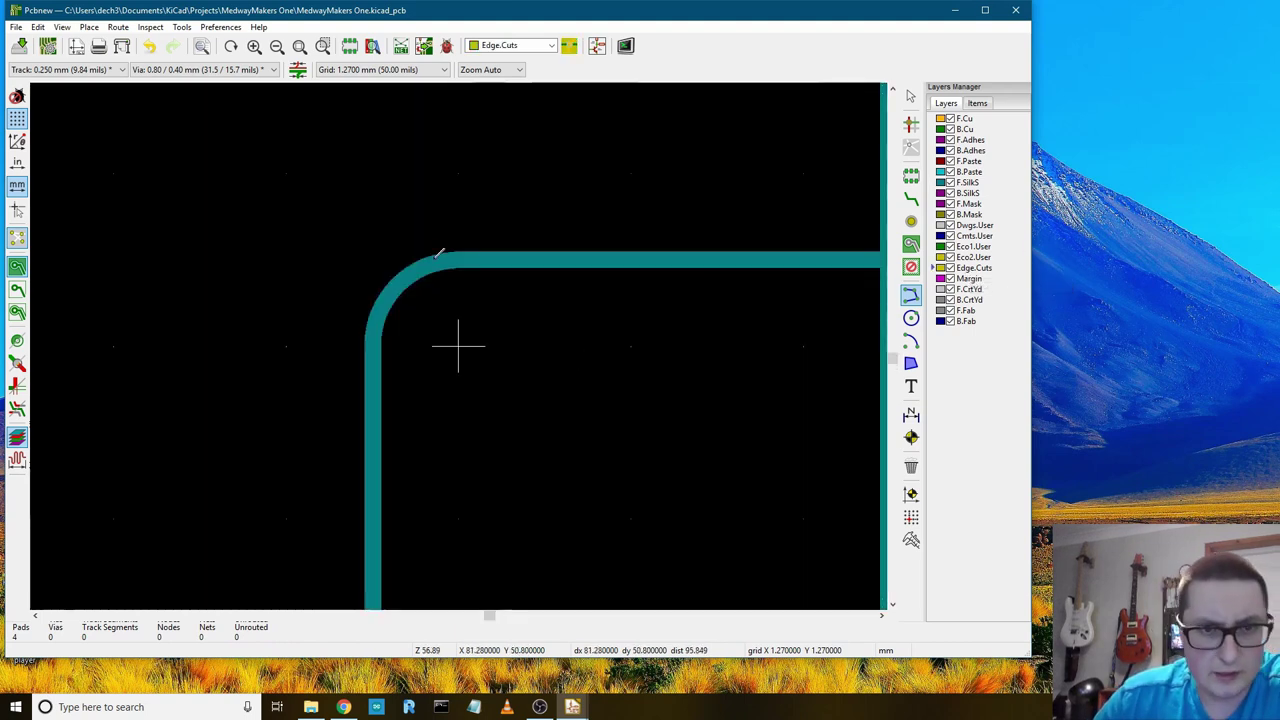
pyautogui.scroll(-4, 468, 249)
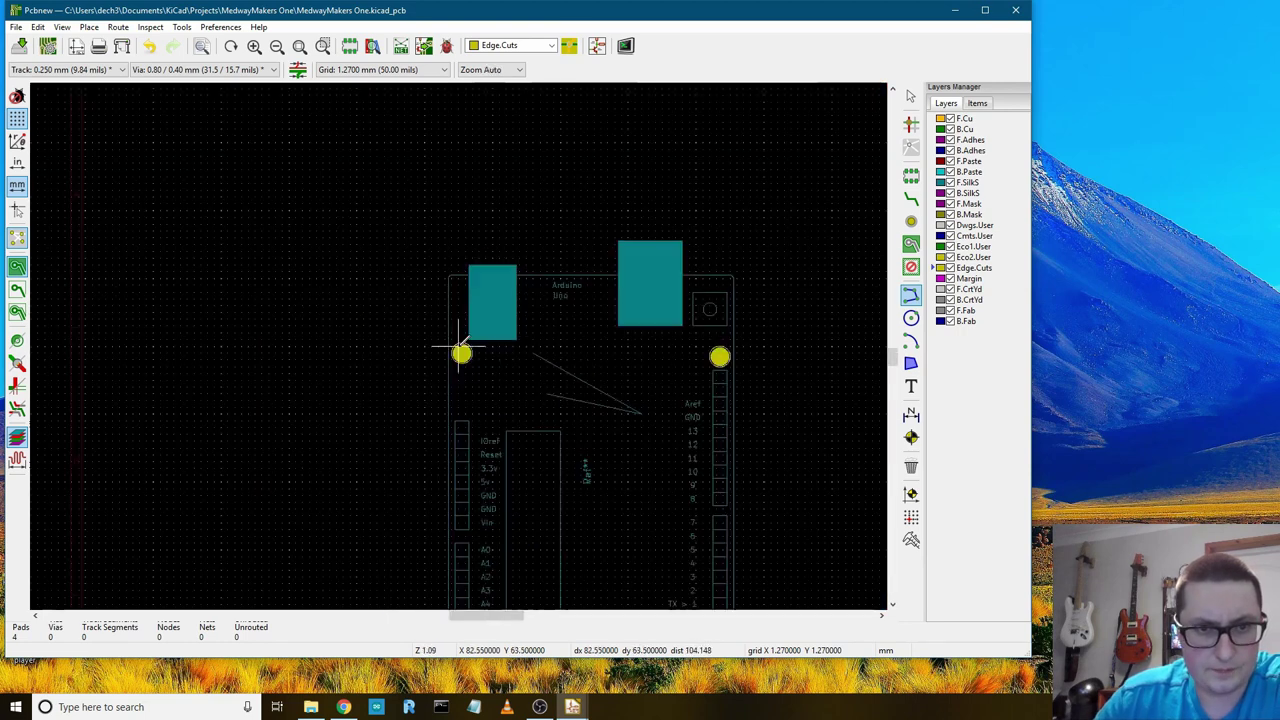
pyautogui.scroll(4, 470, 330)
pyautogui.scroll(-6, 459, 347)
pyautogui.scroll(4, 312, 297)
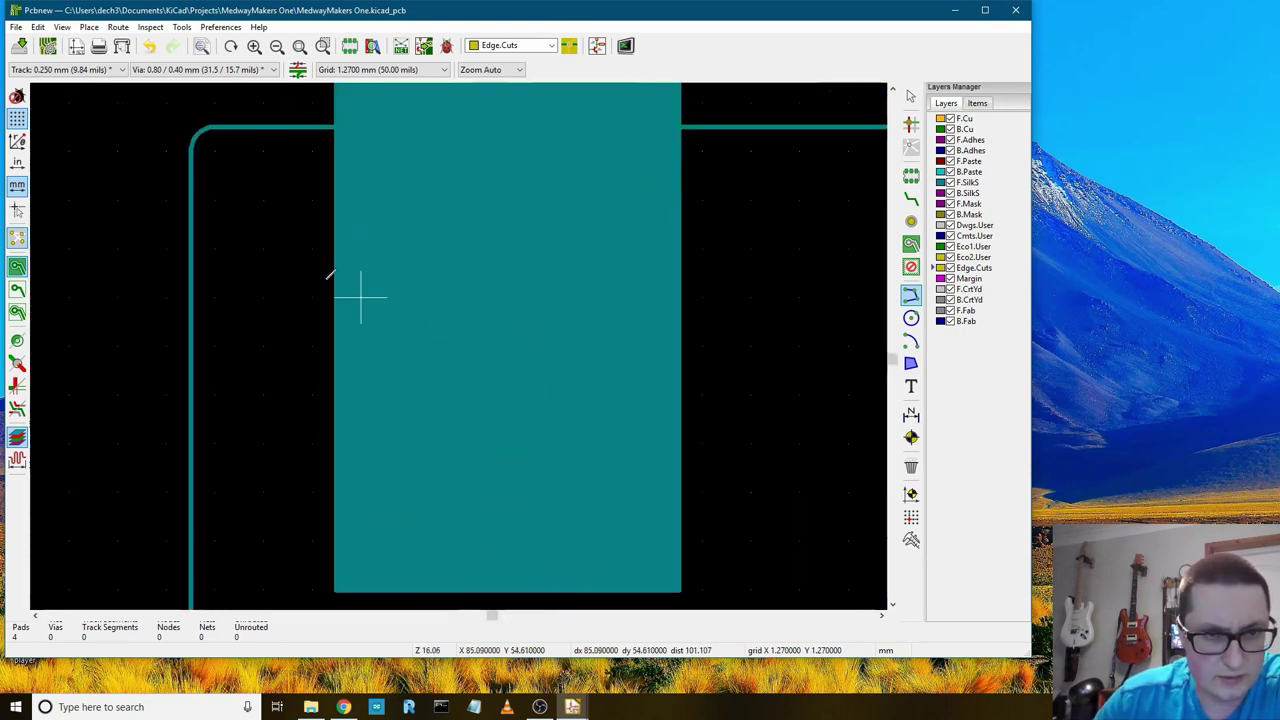
pyautogui.scroll(-3, 209, 251)
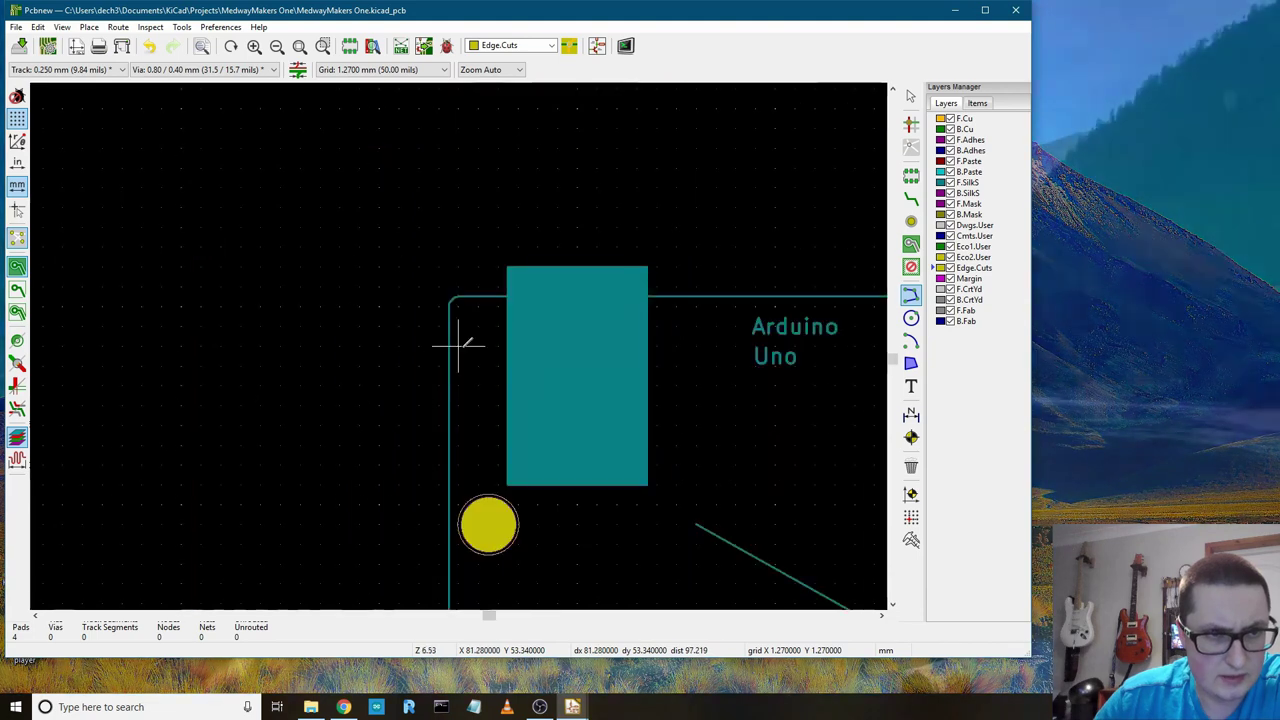
pyautogui.rightClick(478, 148)
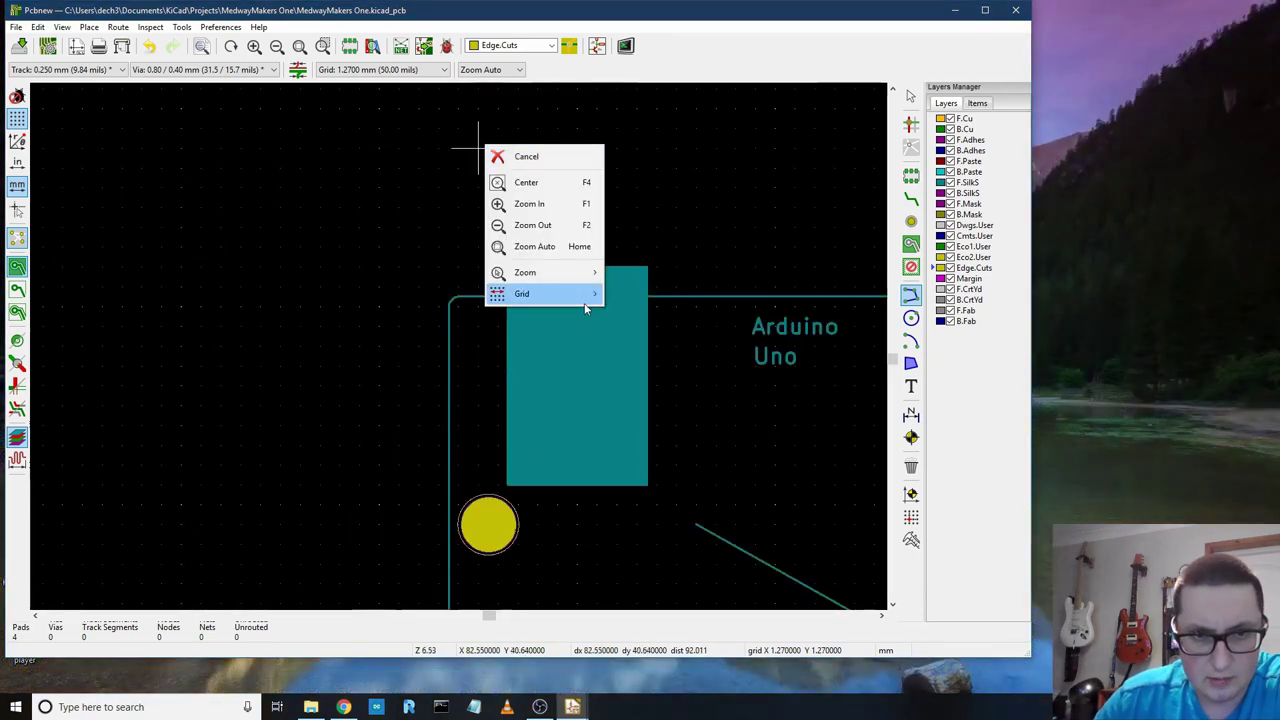
pyautogui.moveTo(595, 294)
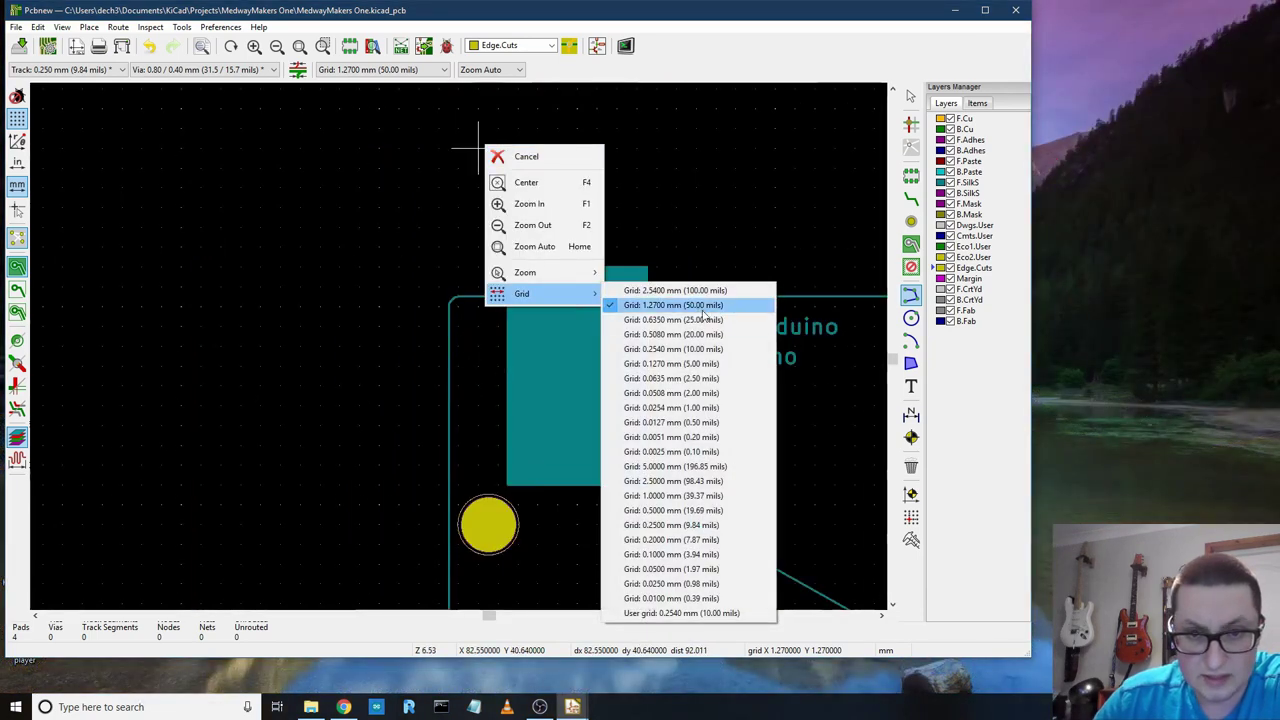
pyautogui.press('Escape')
pyautogui.press('Escape')
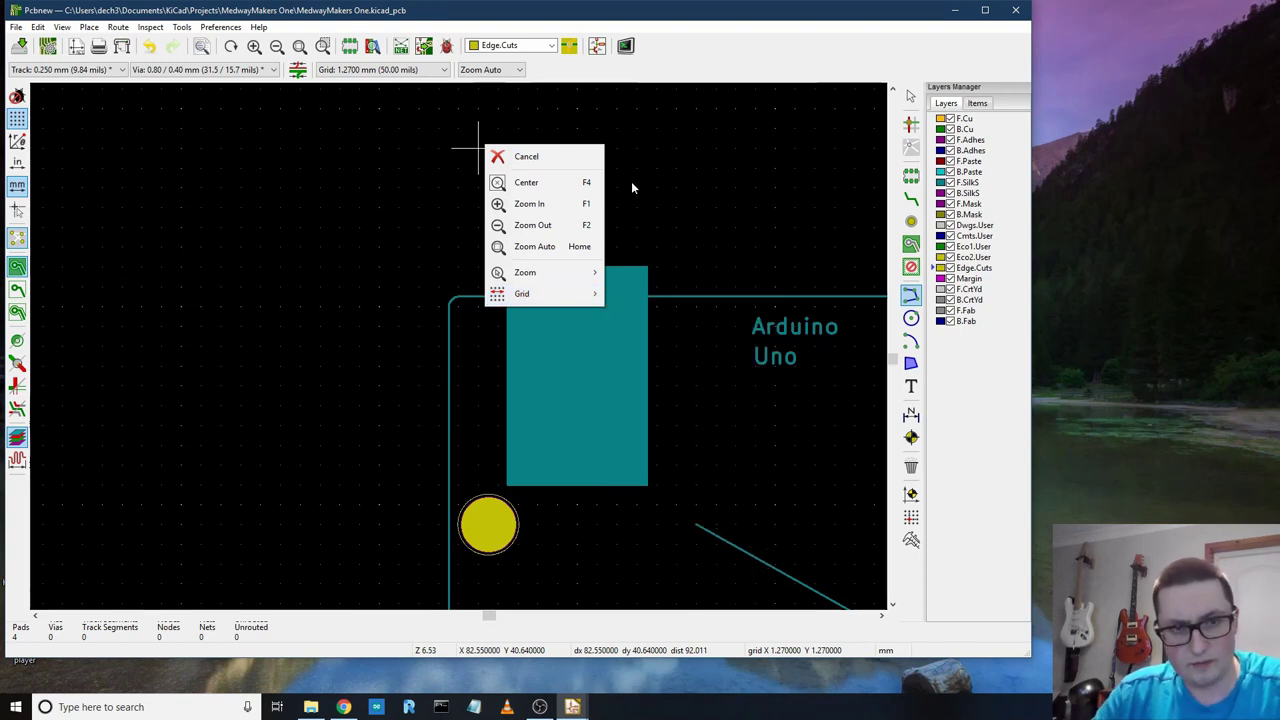
pyautogui.scroll(-5, 616, 228)
pyautogui.scroll(5, 457, 323)
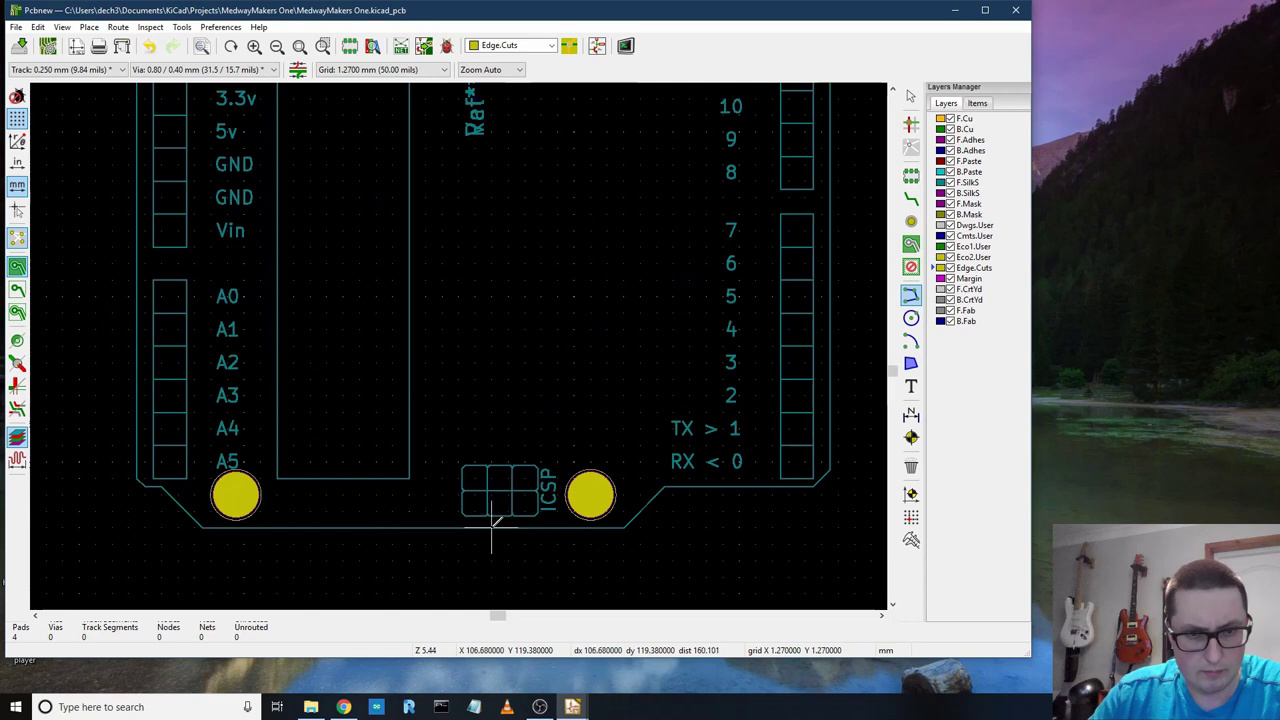
pyautogui.scroll(-5, 410, 320)
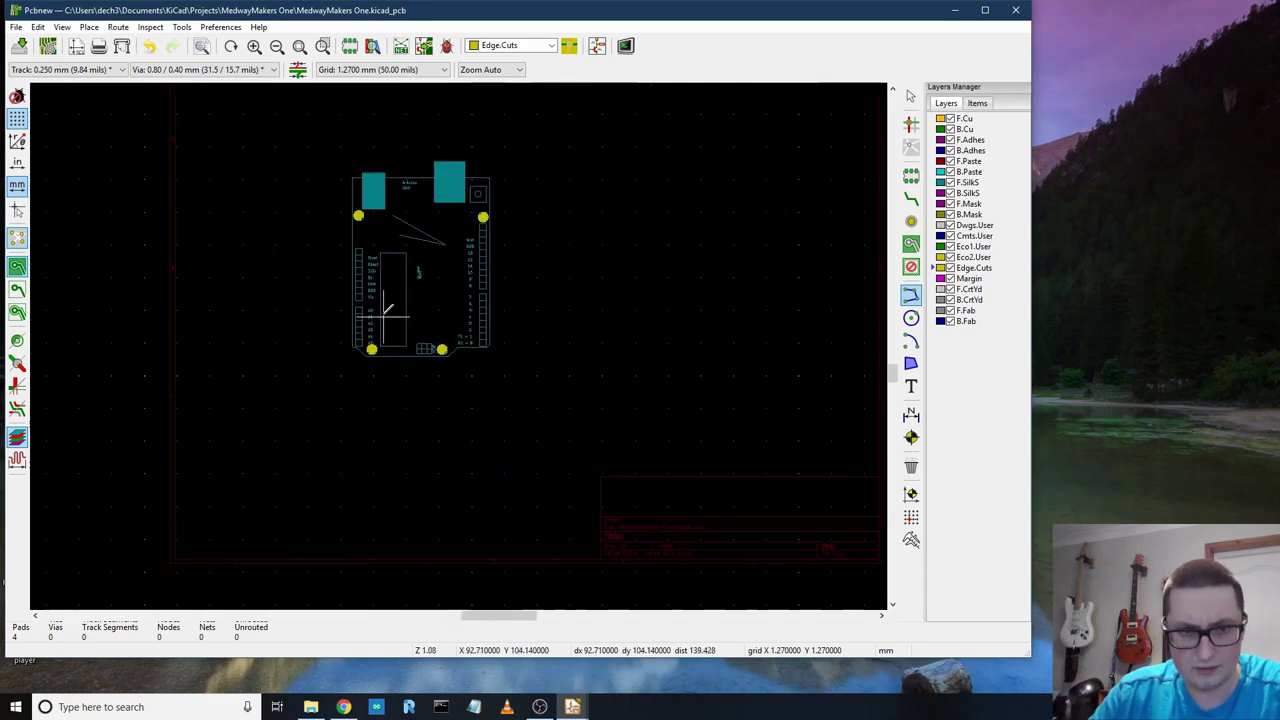
# - Leave the line tool and set the grid to 0.6350 mm (25.00 mils)
pyautogui.press('Escape')
pyautogui.moveTo(429, 386); pyautogui.dragTo(328, 322)
pyautogui.click(330, 293)
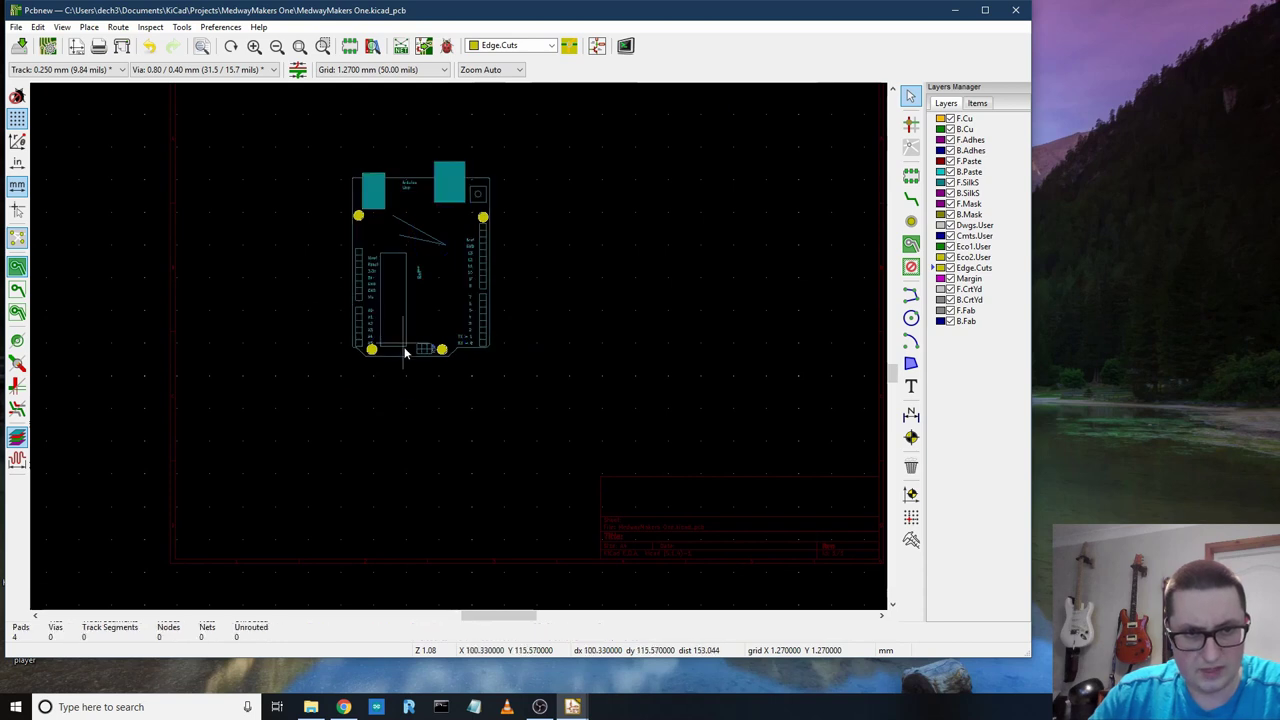
pyautogui.rightClick(403, 411)
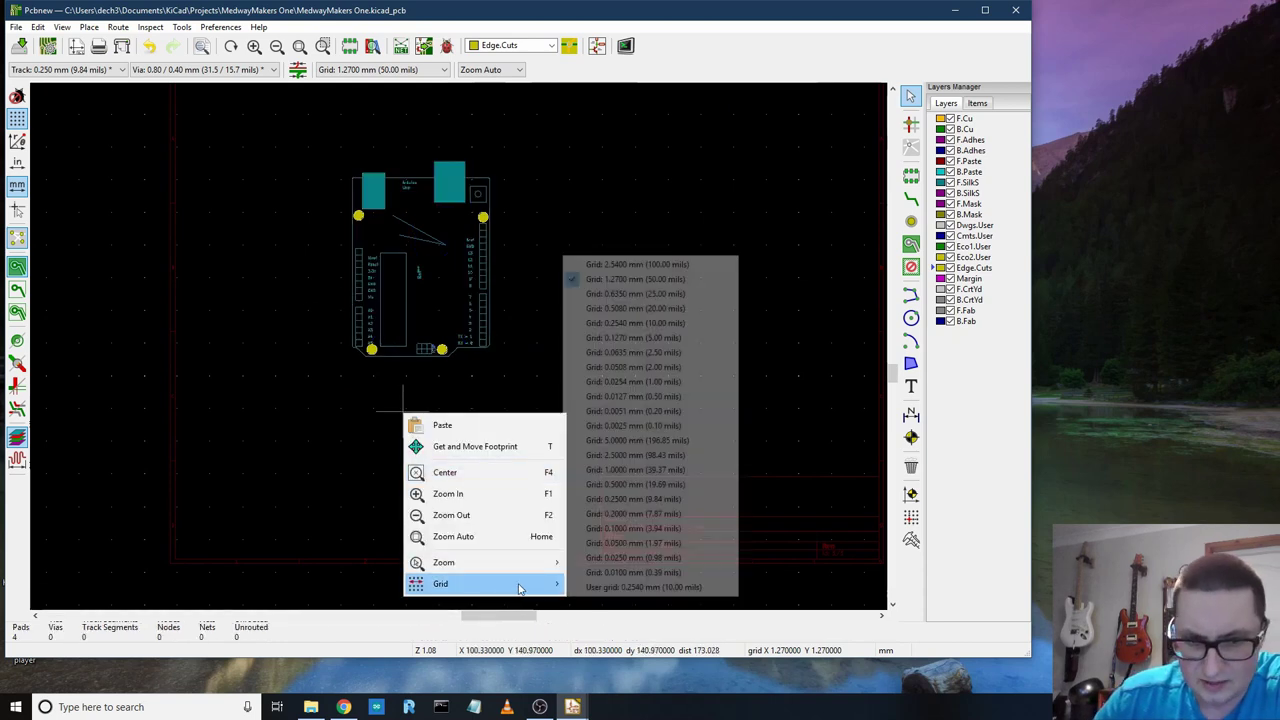
pyautogui.moveTo(503, 585)
pyautogui.click(673, 291)
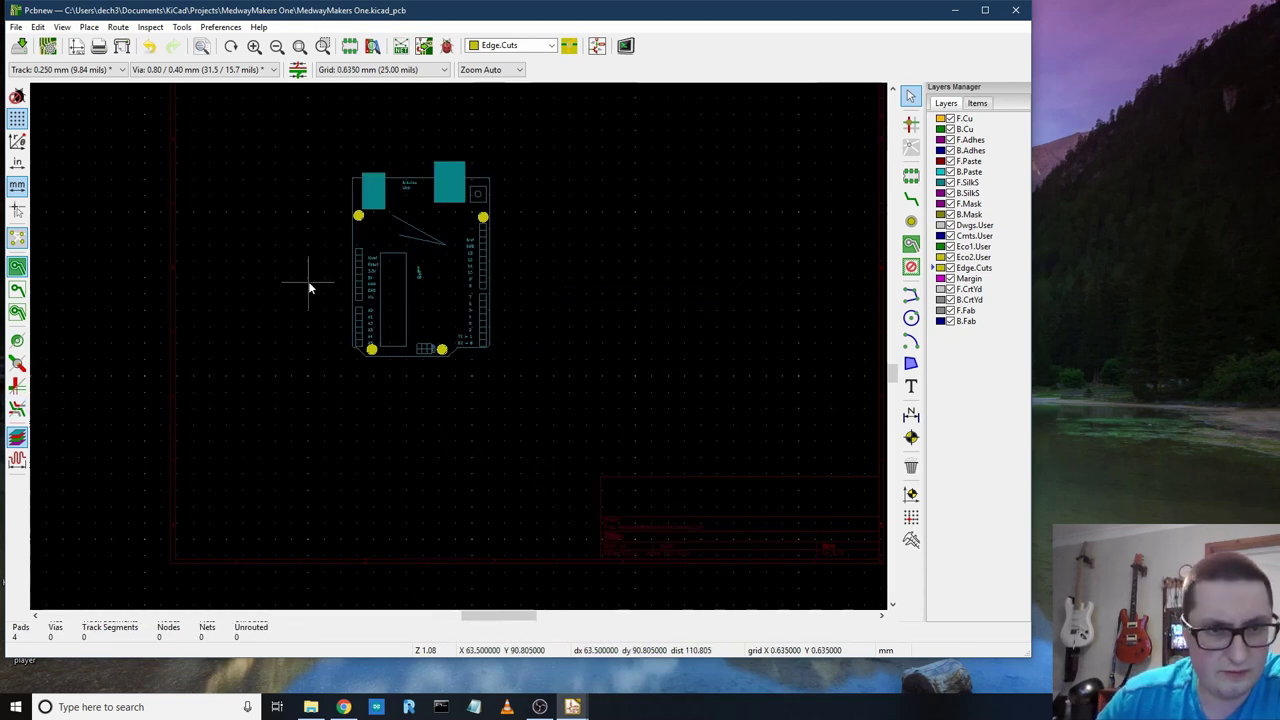
# - Draw the board's top edge on Edge.Cuts along the Arduino Uno outline from (81.280, 50.165) mm, chamfering the upper-right corner to (133.985, 50.800) mm
pyautogui.scroll(3, 309, 286)
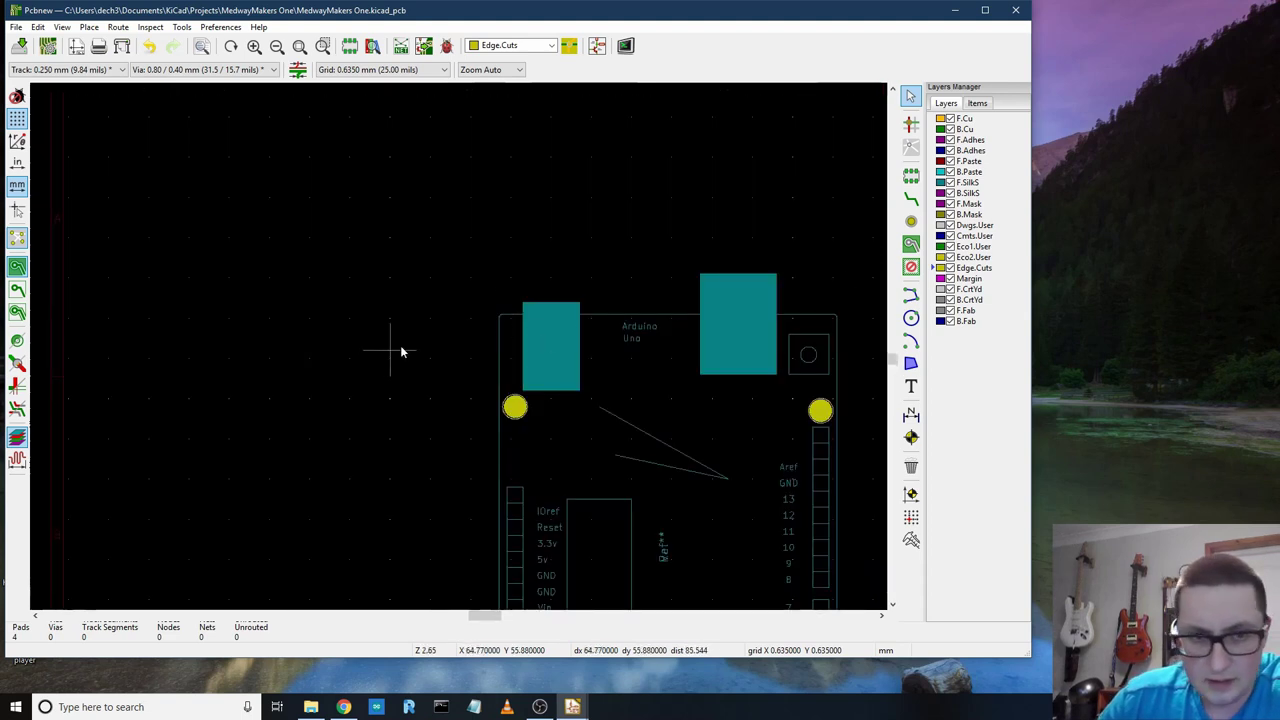
pyautogui.scroll(3, 618, 300)
pyautogui.click(645, 313)
pyautogui.scroll(-1, 645, 313)
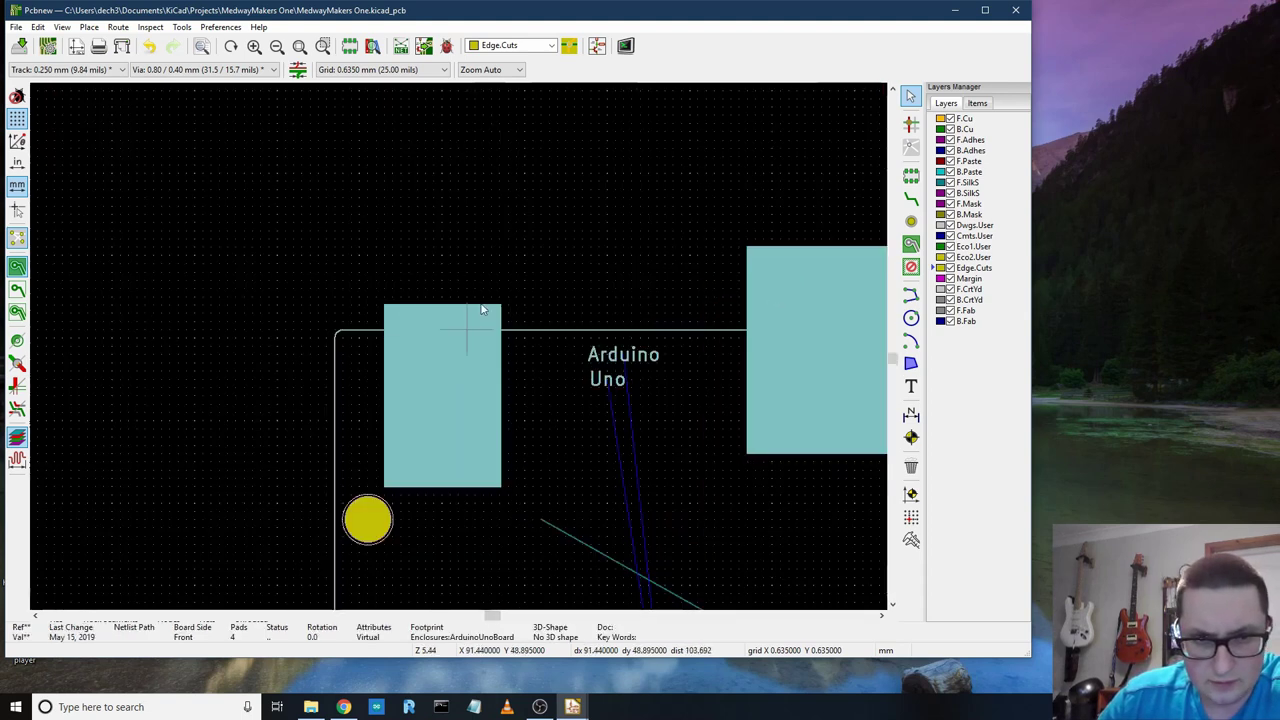
pyautogui.click(910, 296)
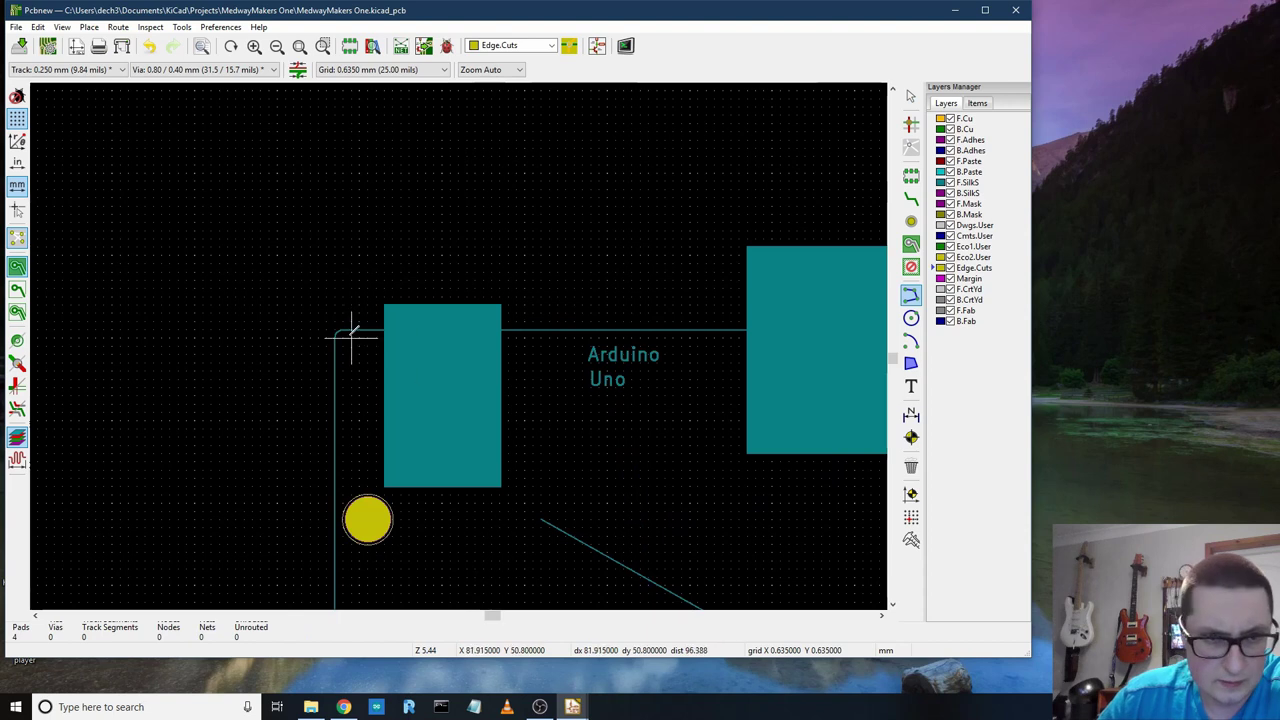
pyautogui.click(392, 328)
pyautogui.scroll(-5, 790, 318)
pyautogui.scroll(8, 490, 338)
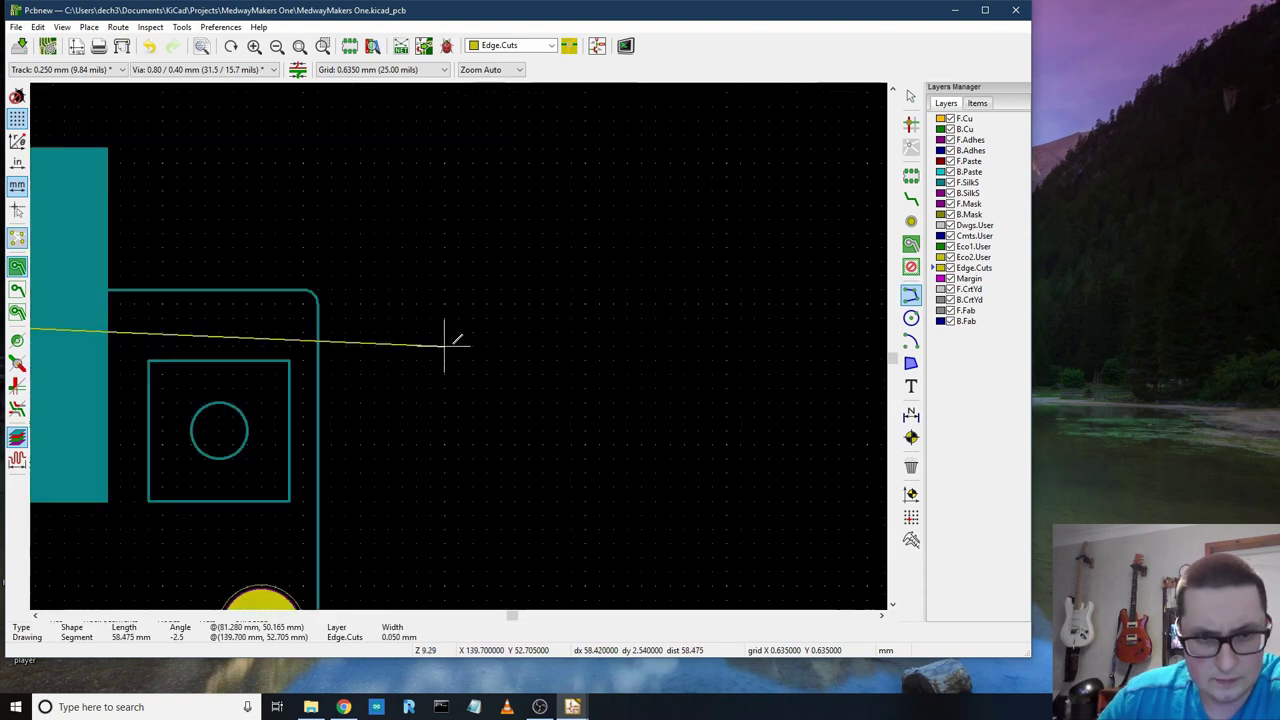
pyautogui.doubleClick(310, 293)
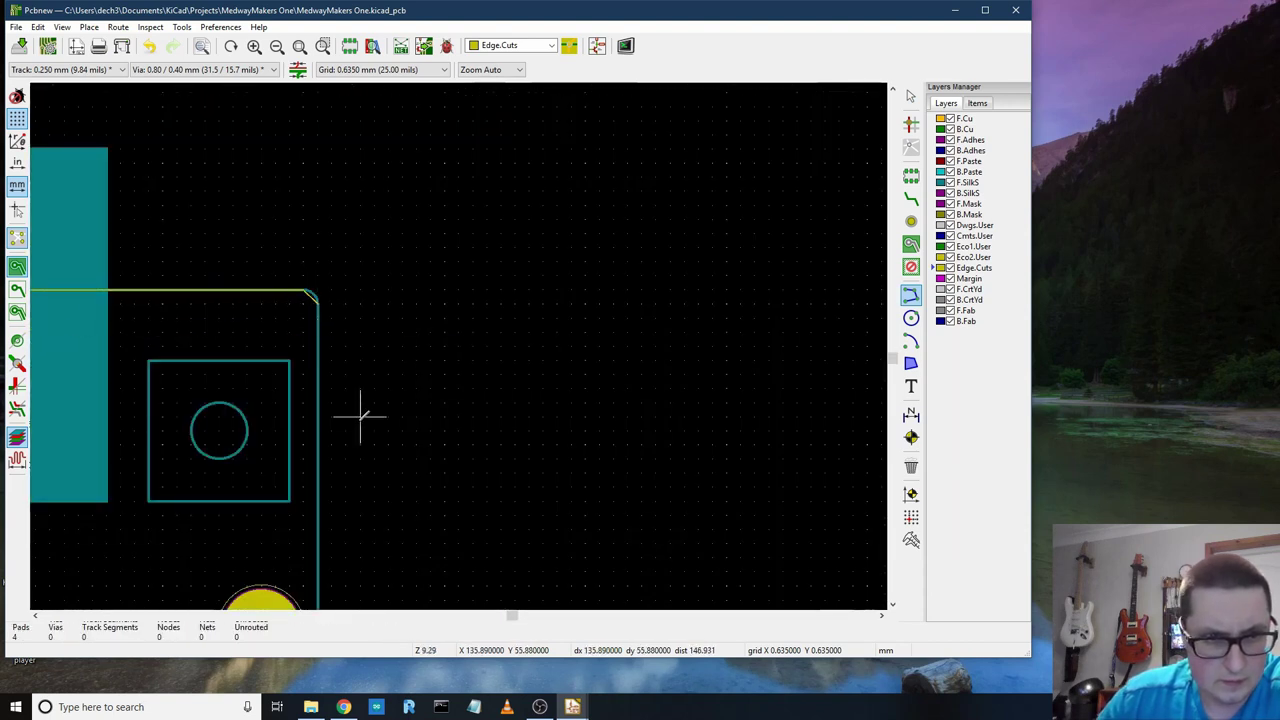
# - Complete the Edge.Cuts outline along the Arduino Uno footprint's right, angled lower and left edges, closing it at the chamfered upper-left corner
pyautogui.scroll(-5, 457, 343)
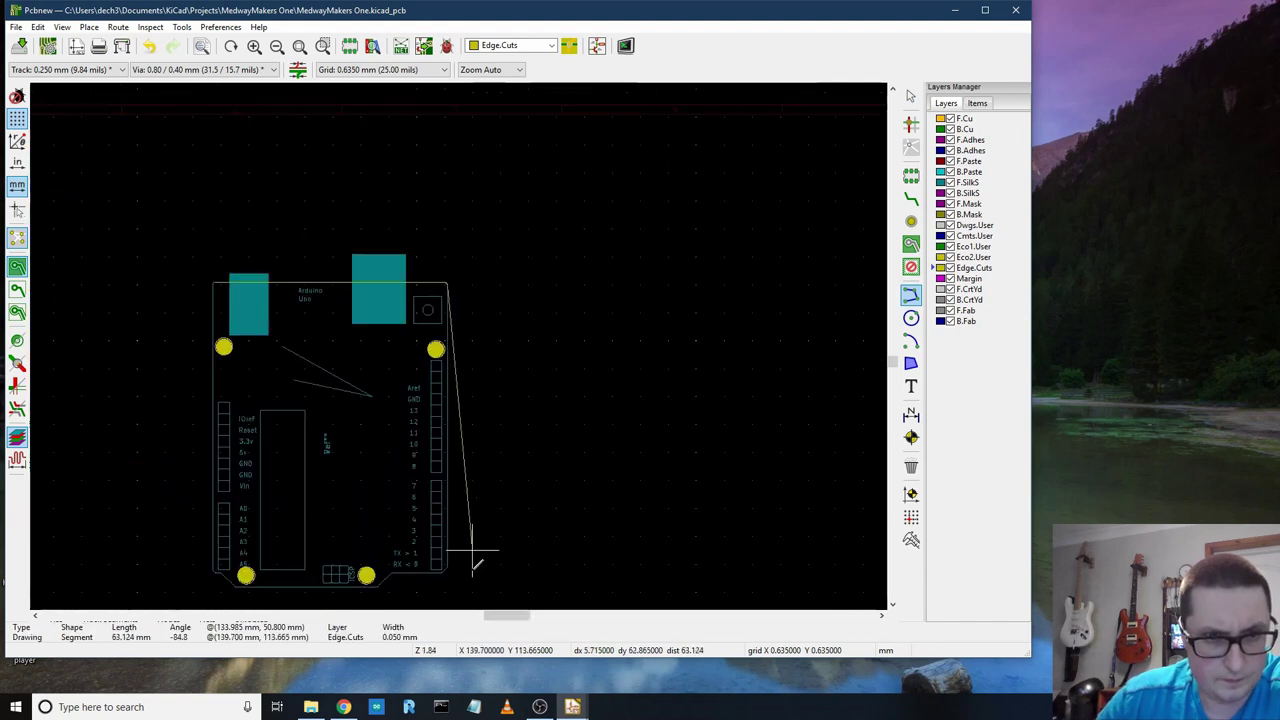
pyautogui.moveTo(471, 586); pyautogui.dragTo(460, 140, button='middle')
pyautogui.scroll(5, 460, 145)
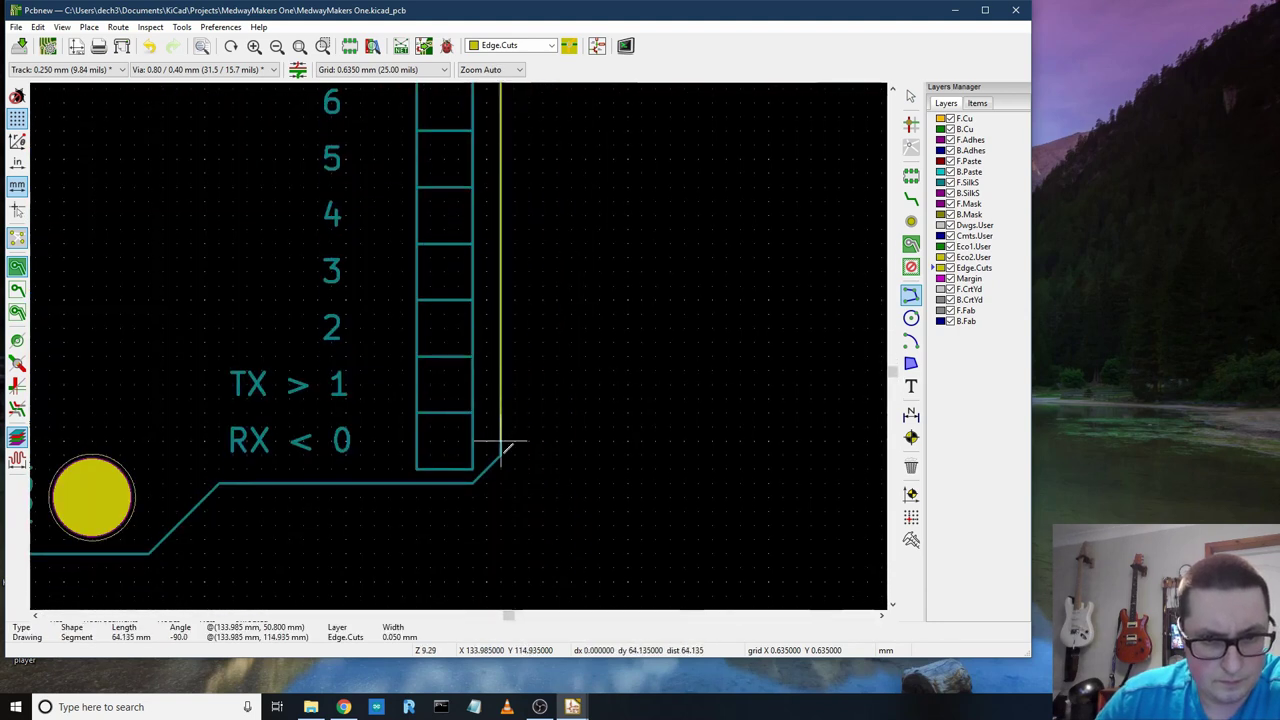
pyautogui.click(501, 455)
pyautogui.click(474, 483)
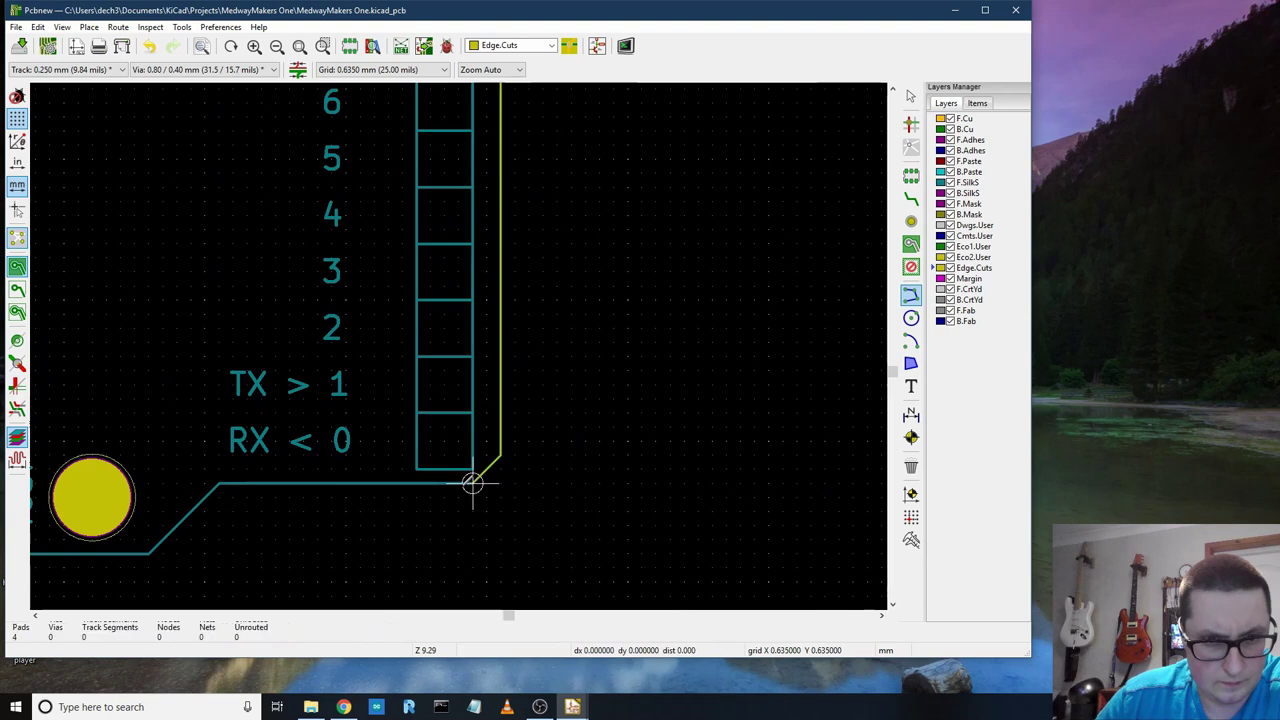
pyautogui.click(219, 483)
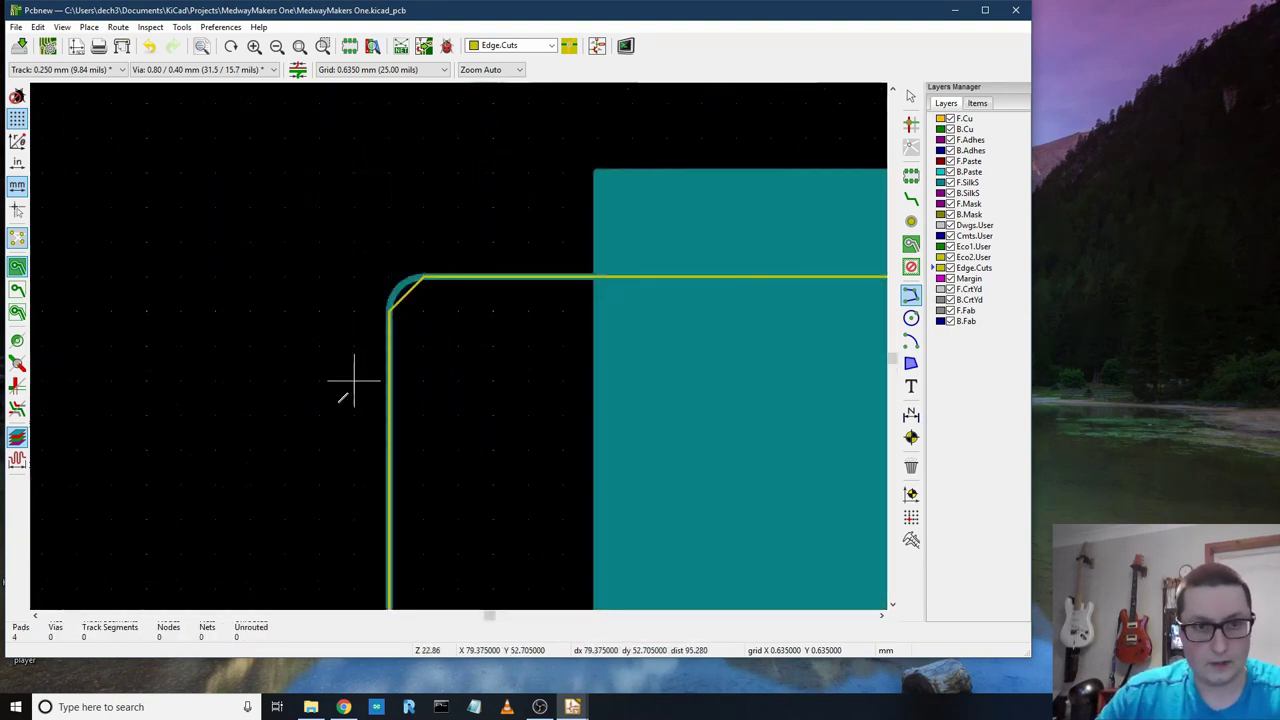
pyautogui.scroll(-8, 471, 357)
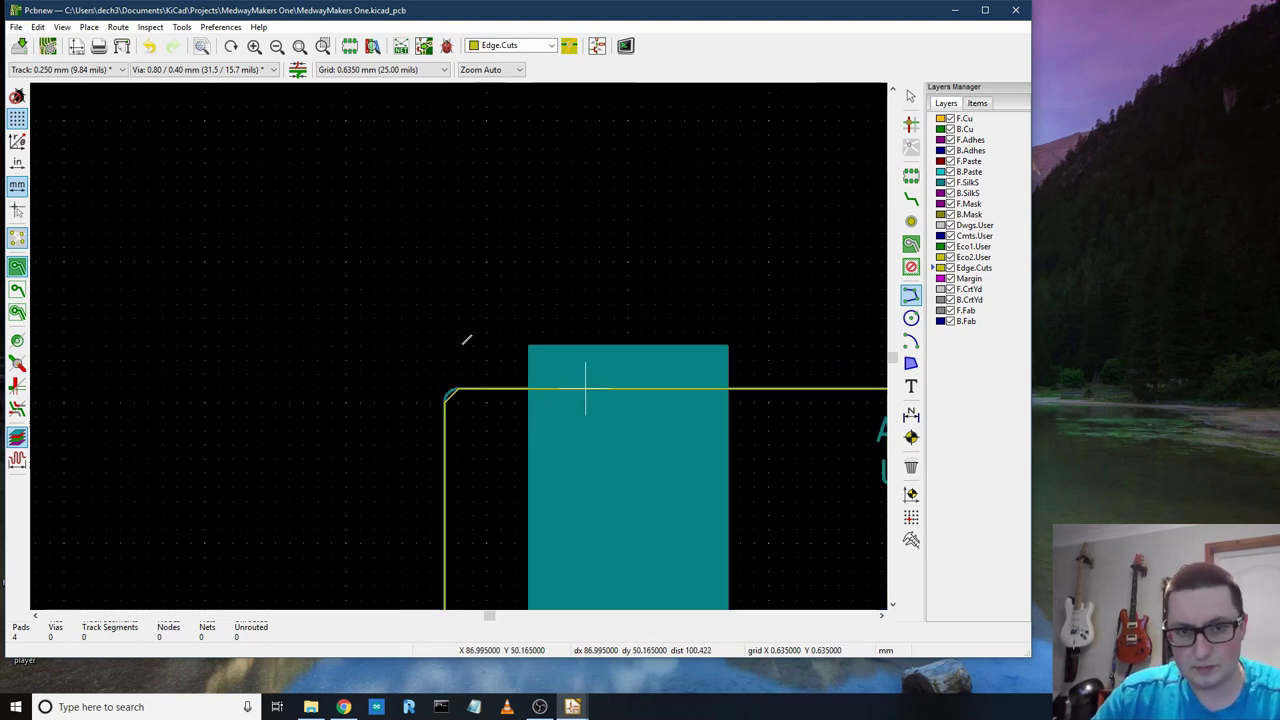
pyautogui.press('Escape')
pyautogui.scroll(-1, 459, 351)
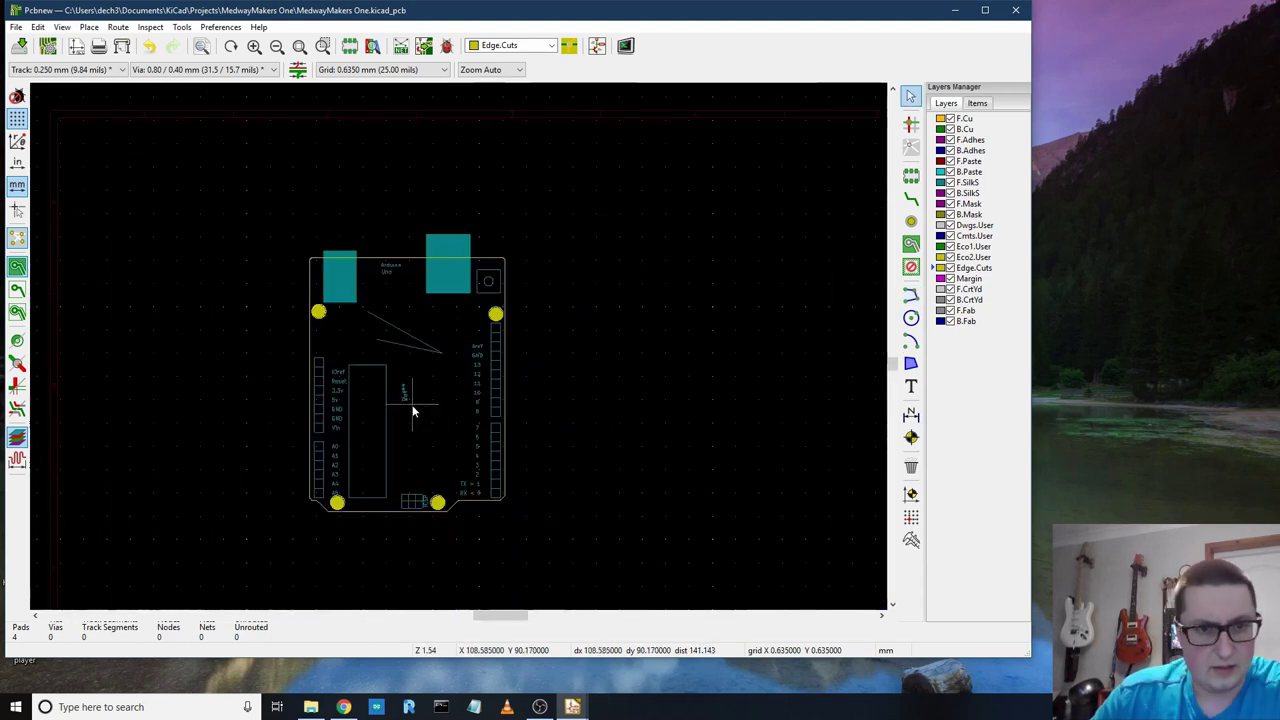
pyautogui.scroll(1, 413, 410)
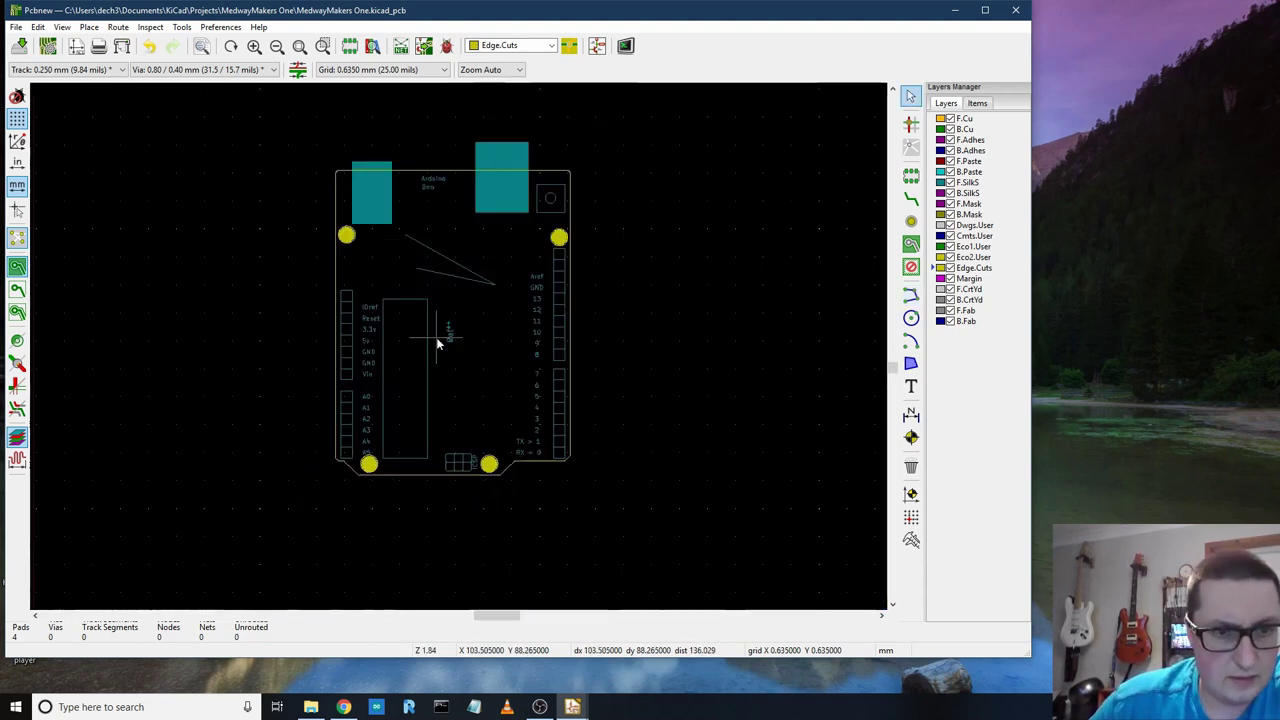
# - Inspect the board shape from a tilted angle in an enlarged 3D Viewer and close the viewer
pyautogui.click(62, 27)
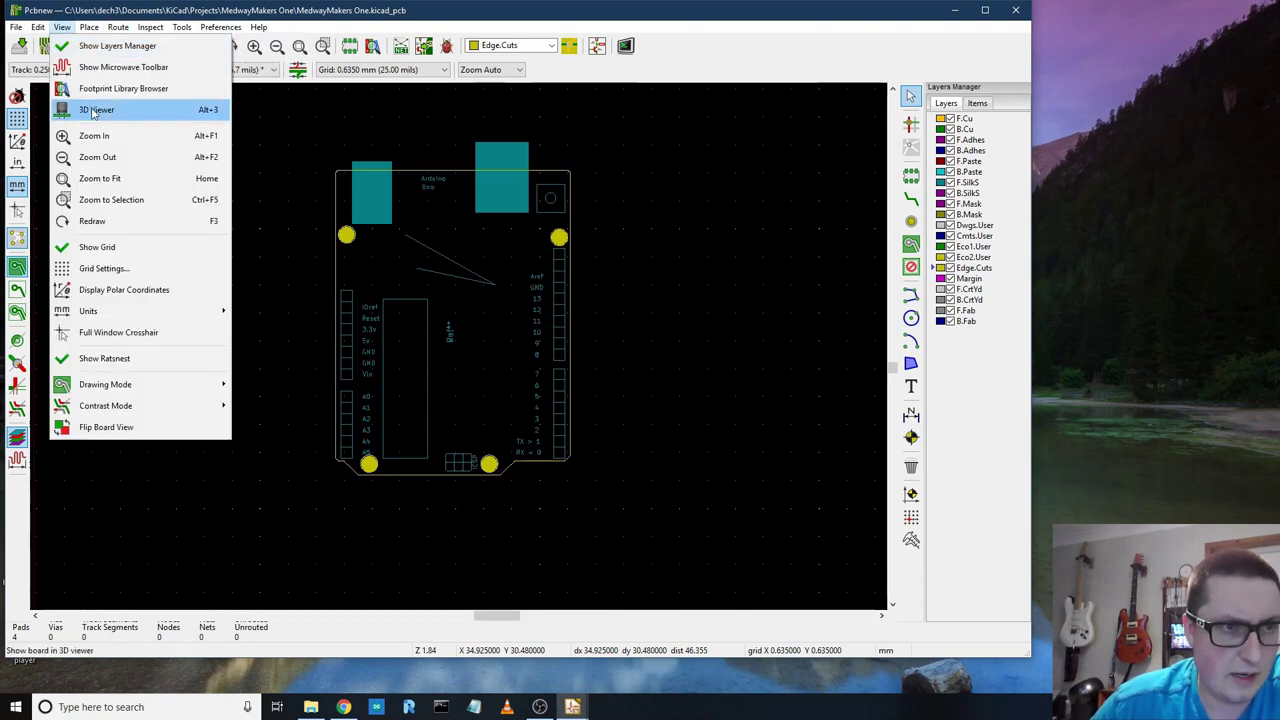
pyautogui.click(96, 109)
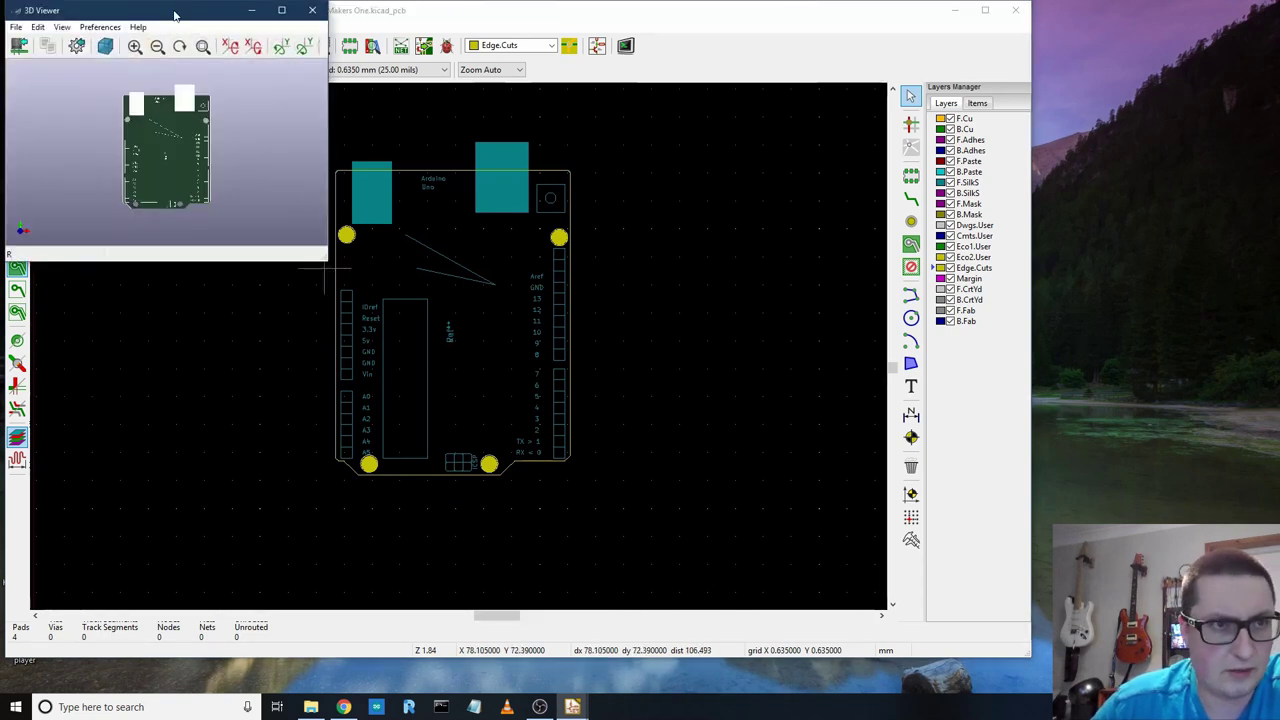
pyautogui.moveTo(174, 13); pyautogui.dragTo(587, 70)
pyautogui.moveTo(738, 314); pyautogui.dragTo(1060, 629)
pyautogui.moveTo(727, 74); pyautogui.dragTo(546, 50)
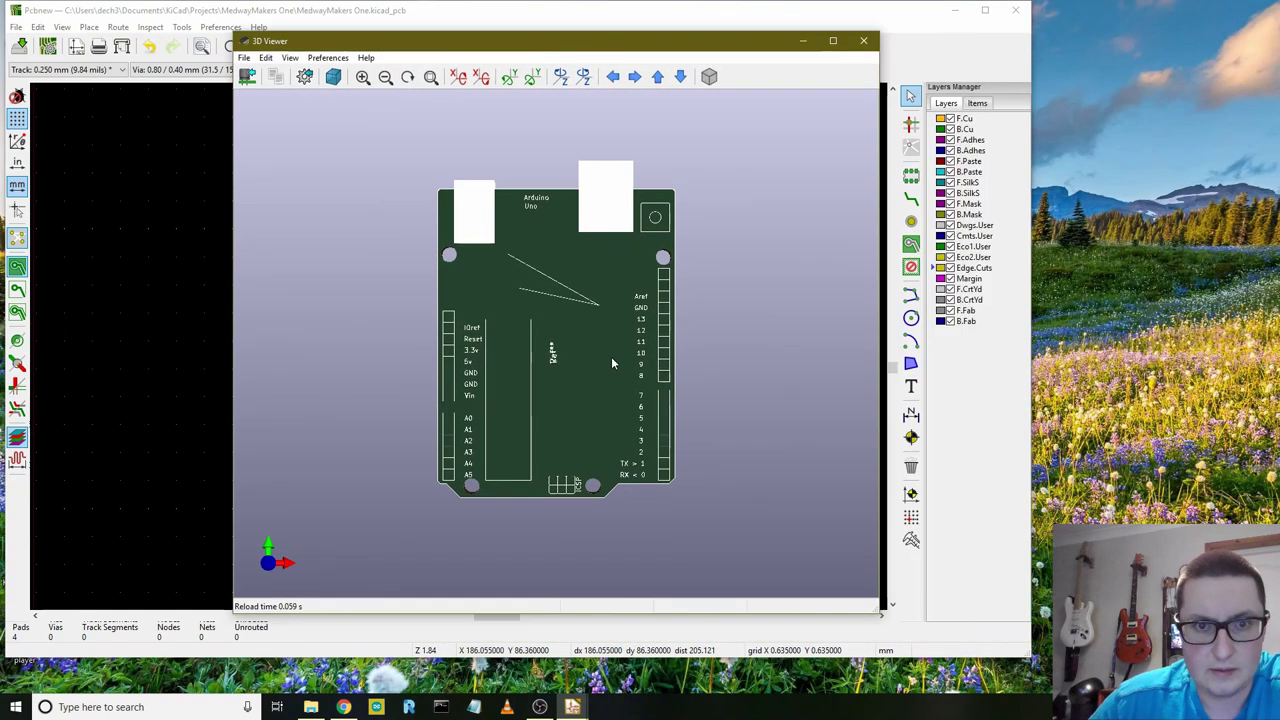
pyautogui.moveTo(610, 368); pyautogui.dragTo(310, 249)
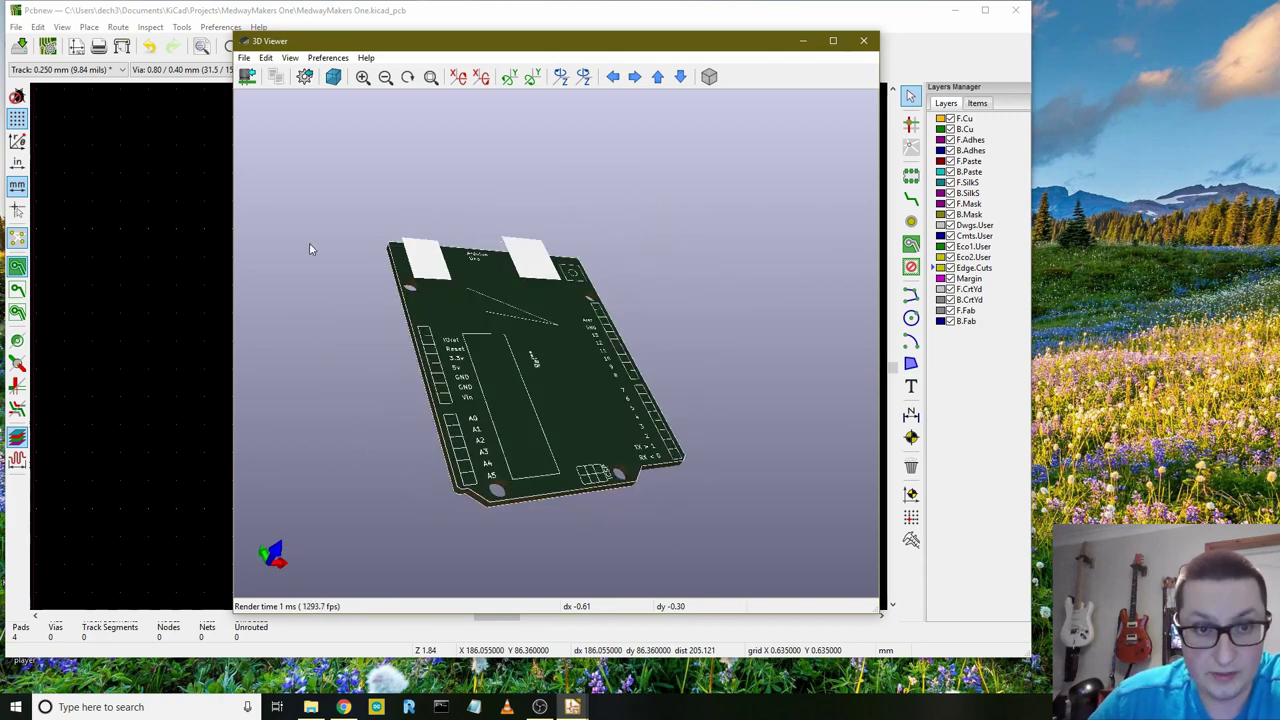
pyautogui.click(863, 40)
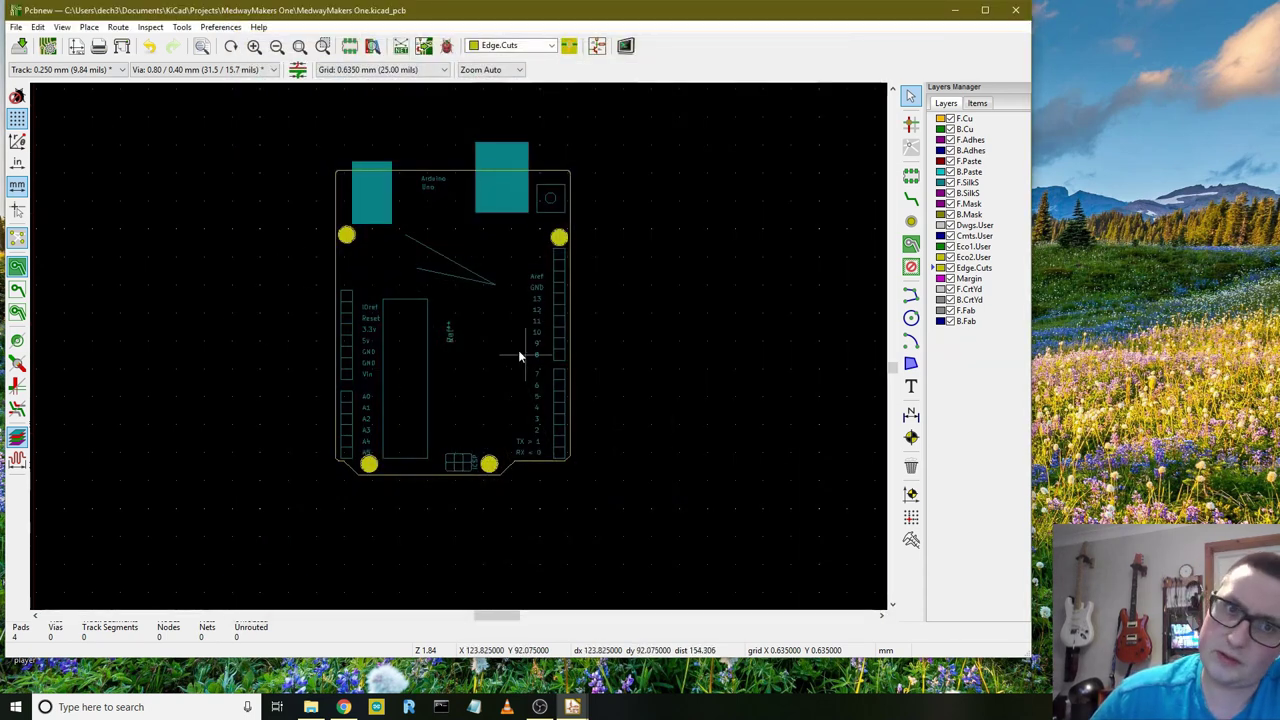
# - Start adding a footprint to the board and browse the Electro-Caps library in the footprint chooser
pyautogui.click(911, 177)
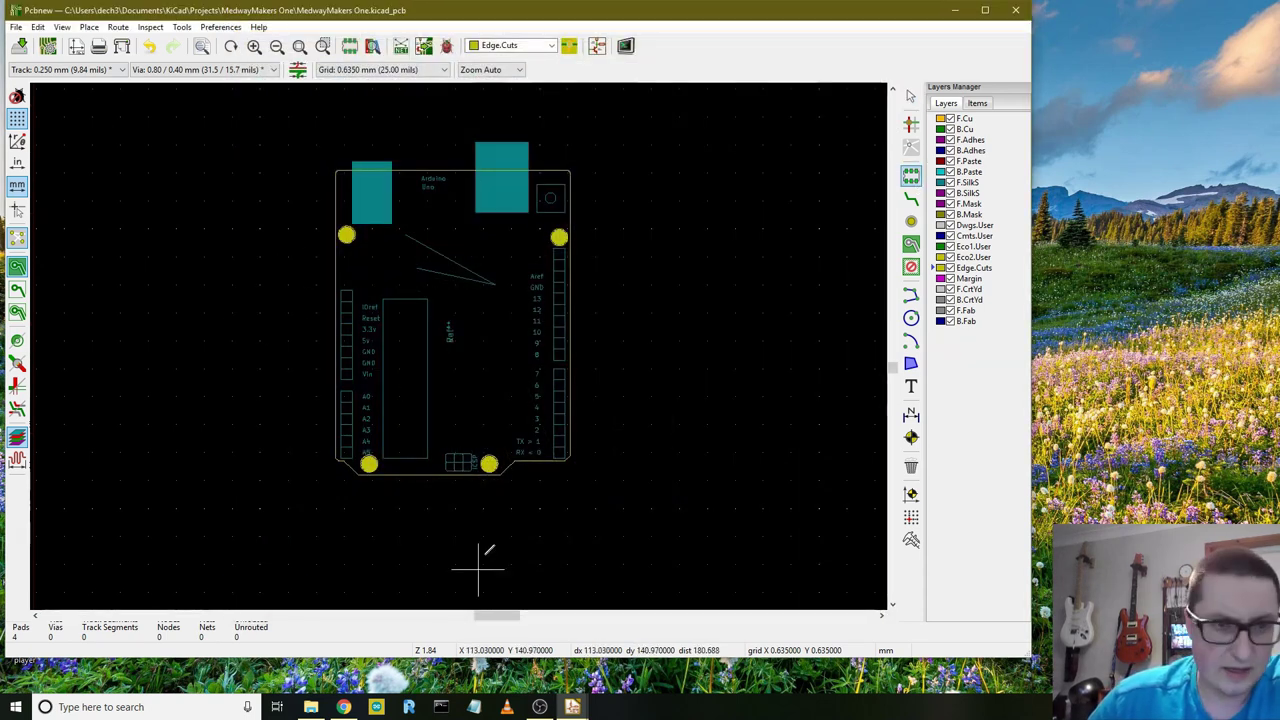
pyautogui.click(510, 517)
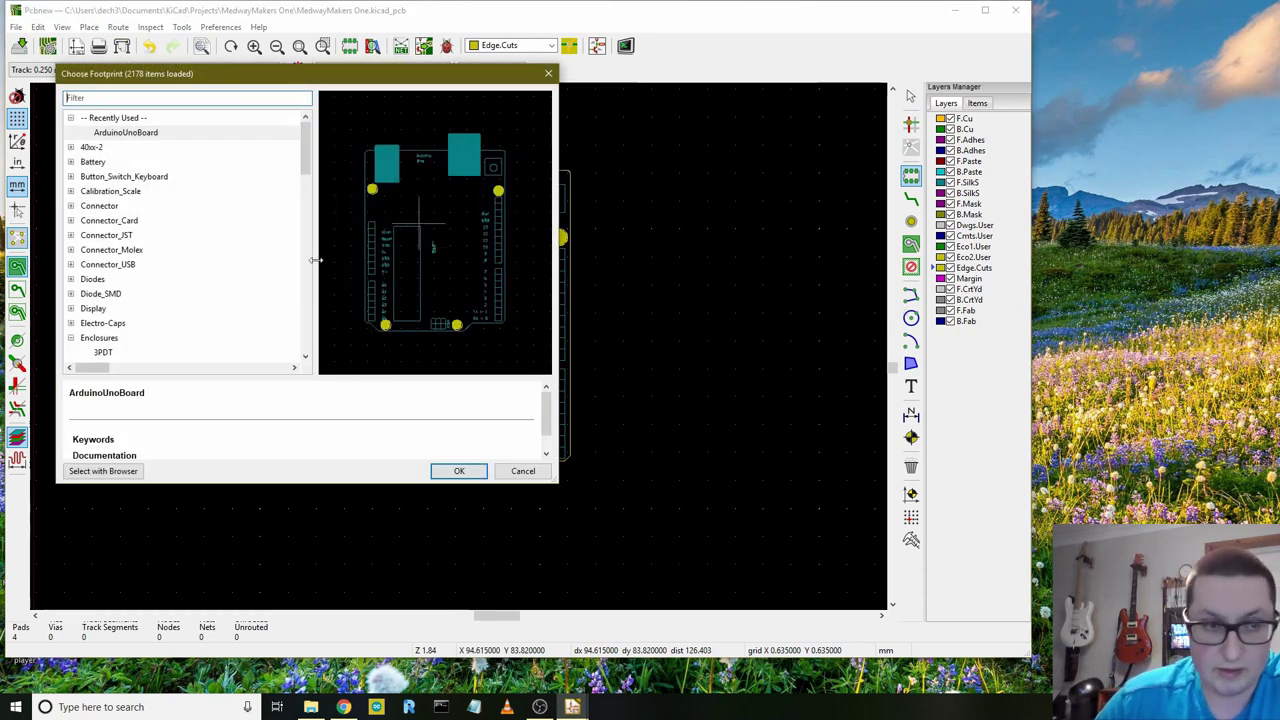
pyautogui.scroll(-3, 105, 309)
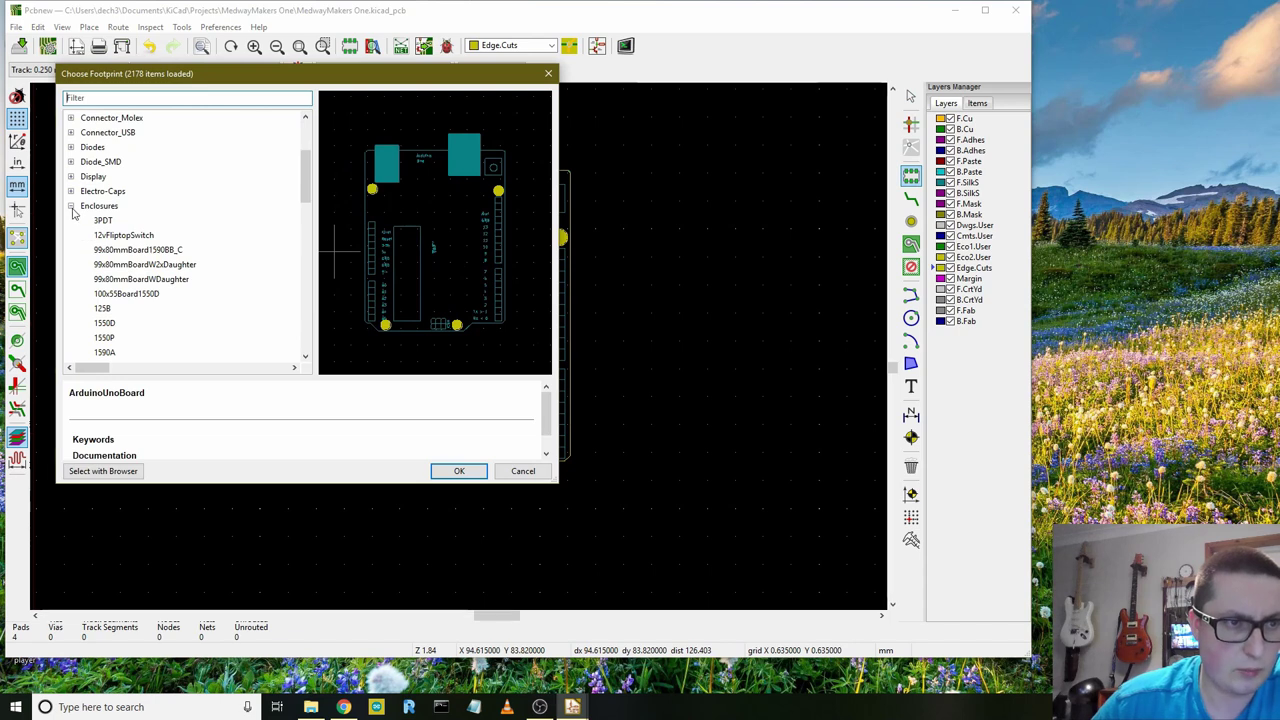
pyautogui.click(70, 191)
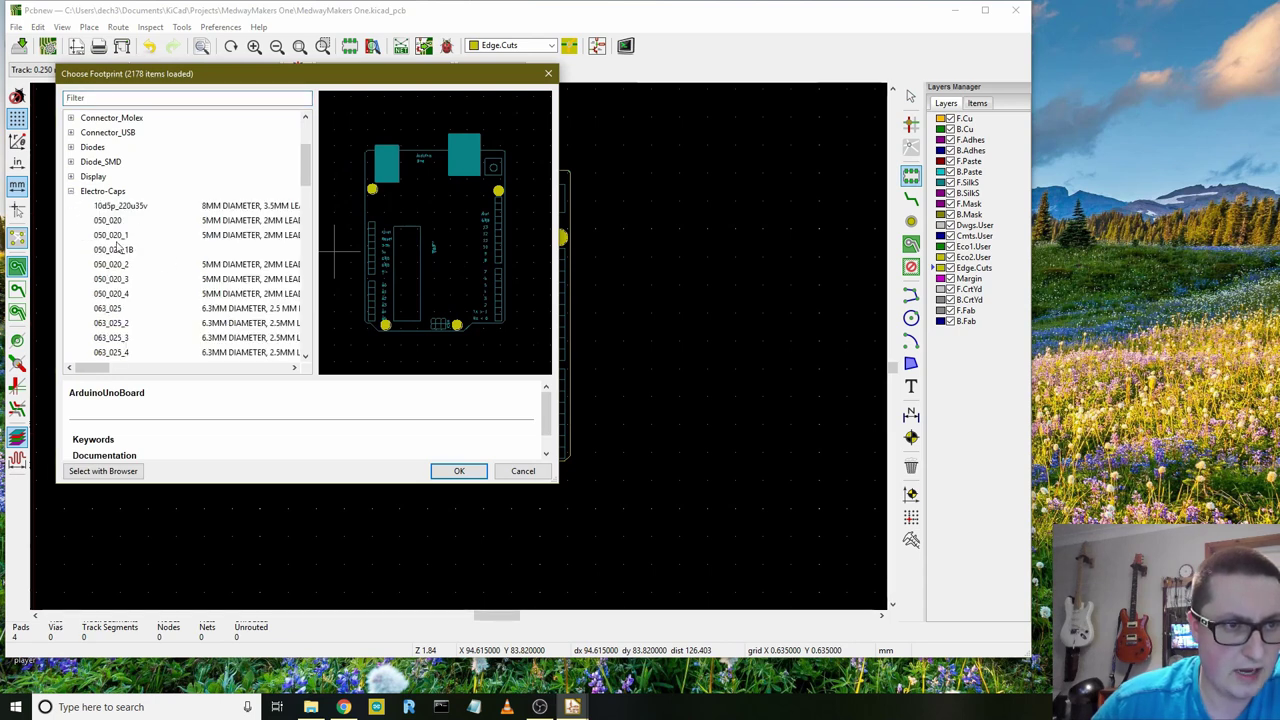
pyautogui.scroll(-3, 110, 255)
pyautogui.scroll(1, 128, 270)
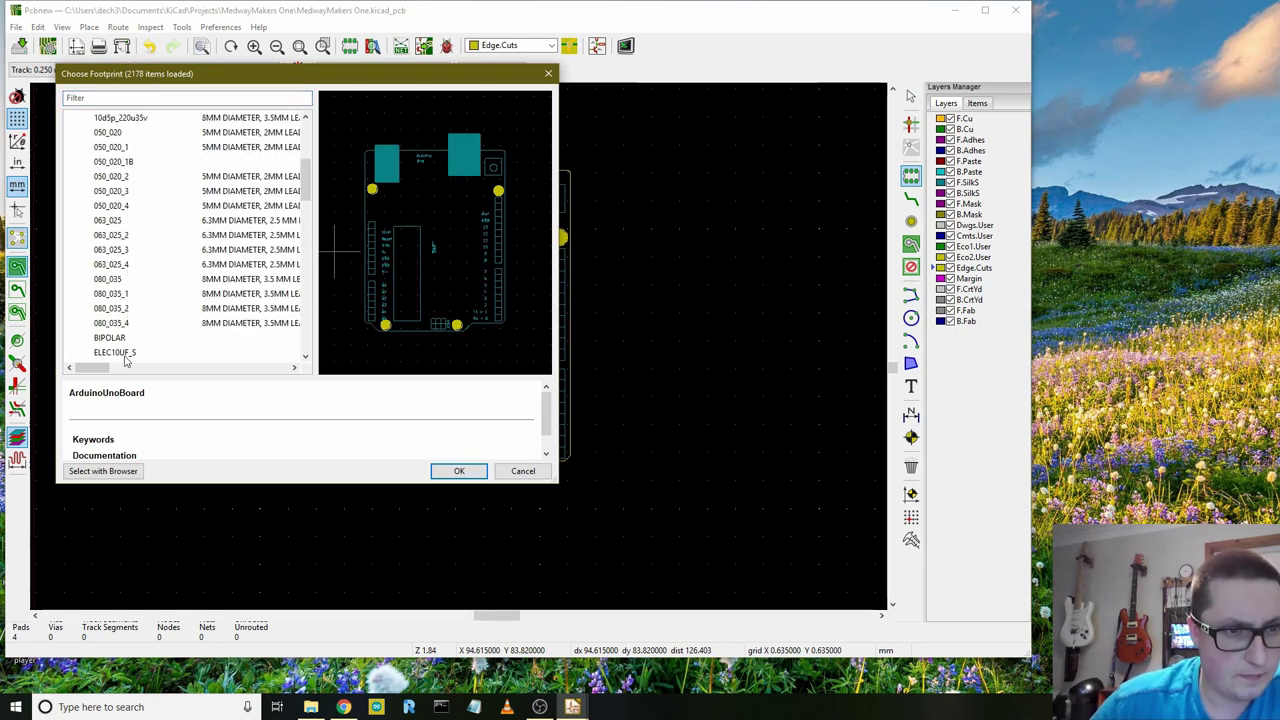
pyautogui.hscroll(5, 97, 378)
pyautogui.hscroll(-4, 110, 370)
pyautogui.scroll(2, 126, 354)
pyautogui.scroll(1, 126, 354)
pyautogui.hscroll(-3, 108, 372)
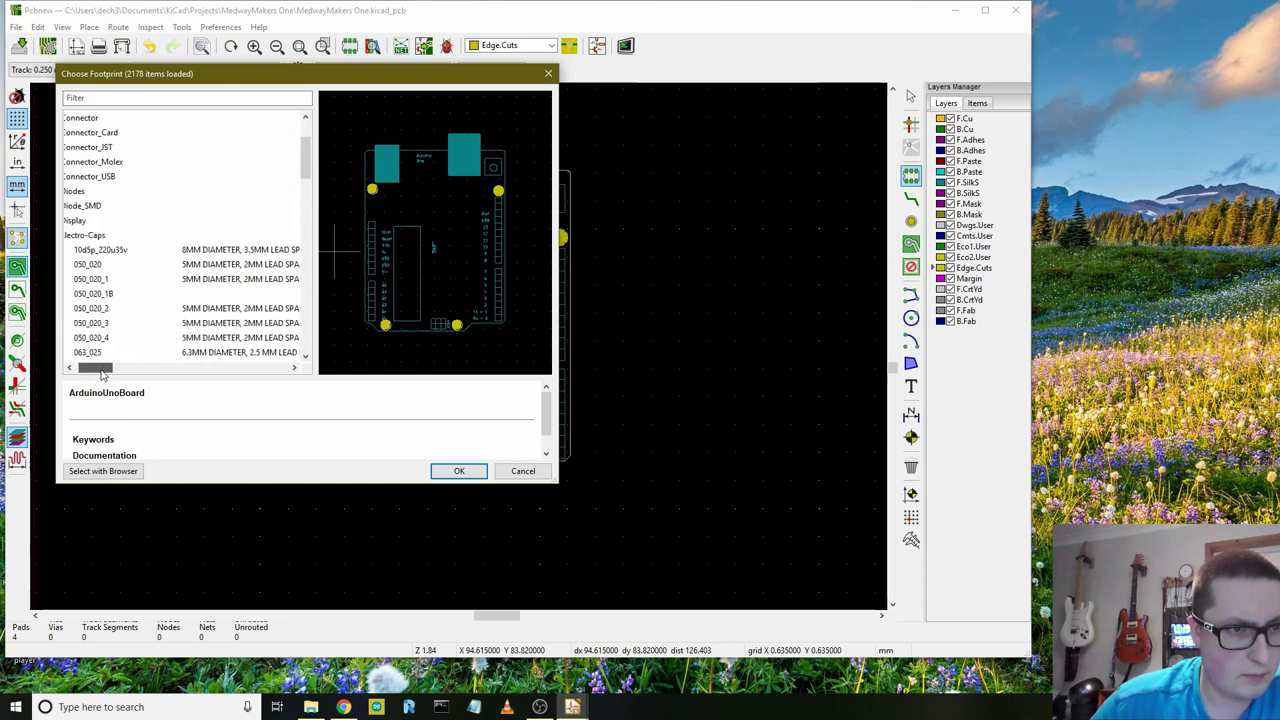
# - Compare the previews and pad spacings of the 5 mm capacitor footprints from 050_020 to 050_020_4
pyautogui.click(114, 266)
pyautogui.click(116, 281)
pyautogui.click(117, 309)
pyautogui.hscroll(3, 110, 372)
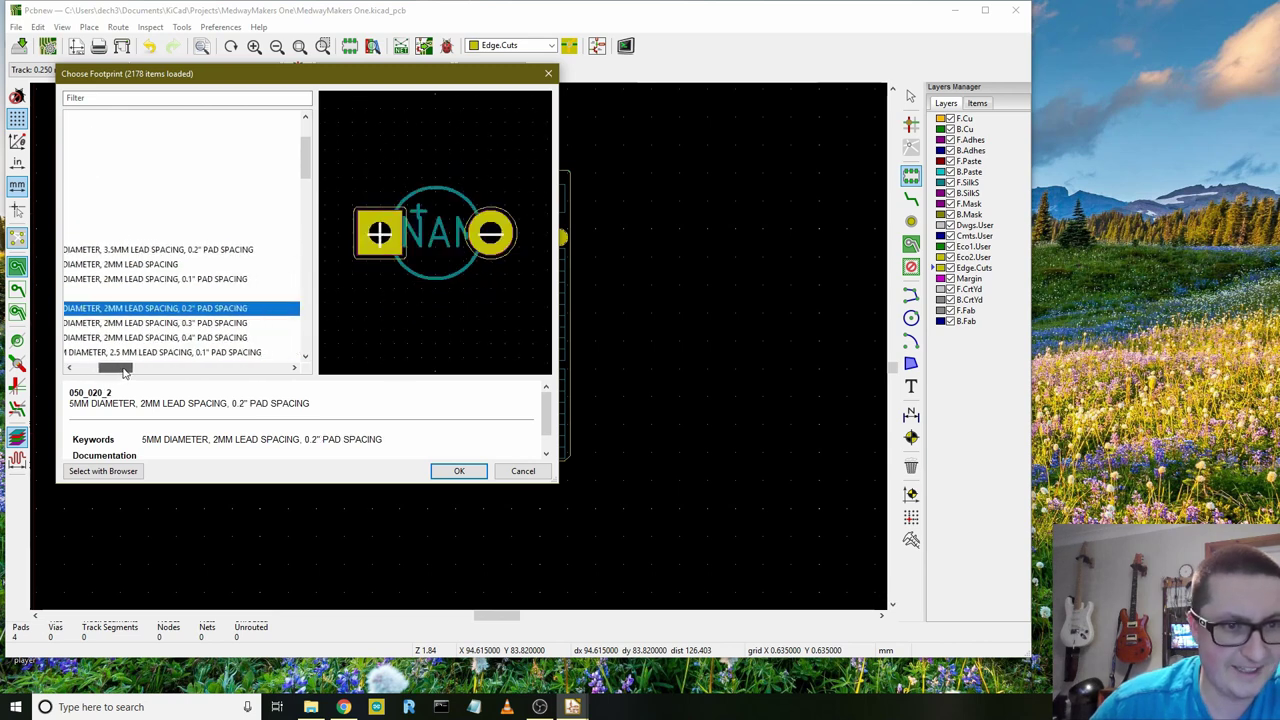
pyautogui.moveTo(120, 372); pyautogui.dragTo(91, 372)
pyautogui.click(113, 324)
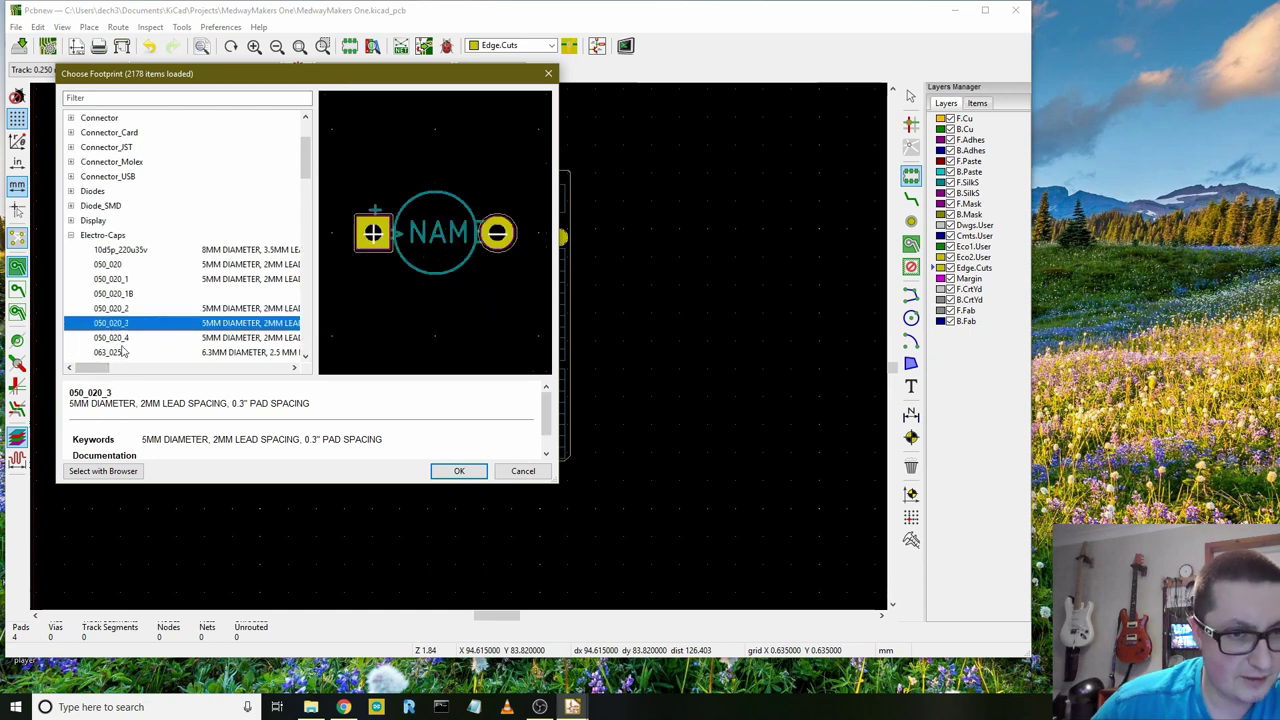
pyautogui.click(112, 338)
pyautogui.scroll(-2, 125, 342)
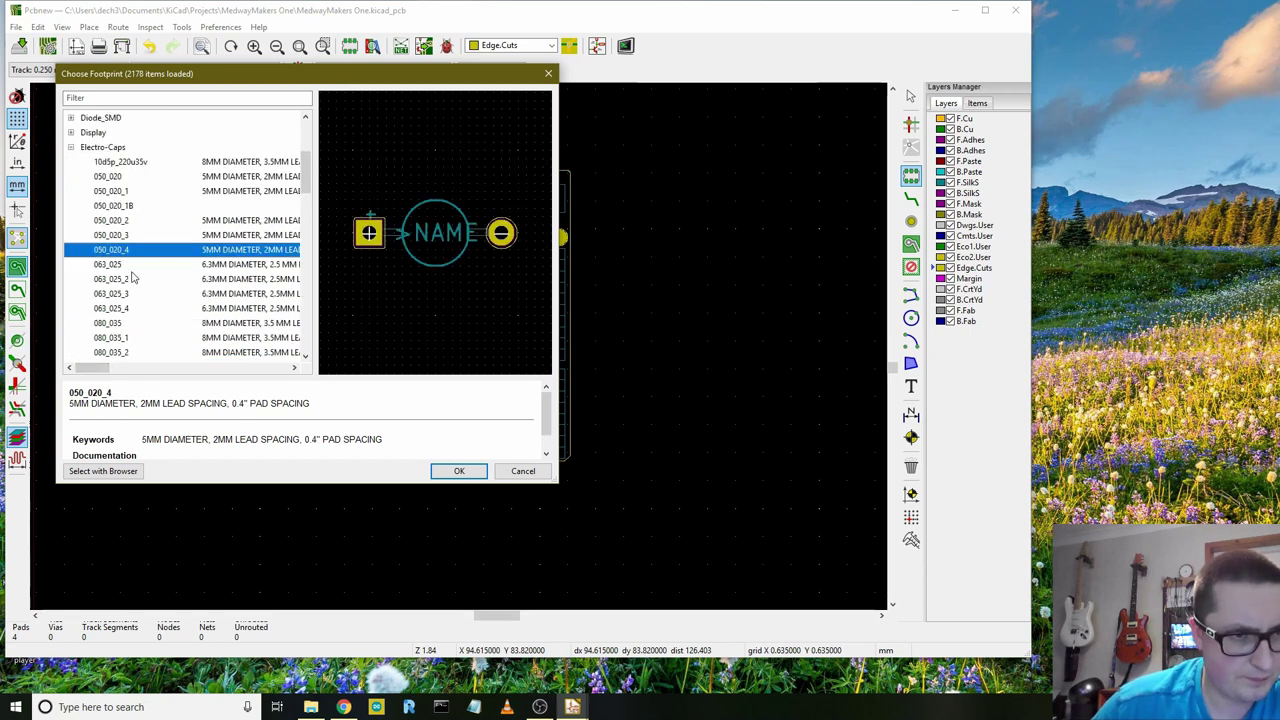
# - Preview the 6.3 mm 063_025 and 8 mm 080_035 capacitor footprint variants in the Electro-Caps library
pyautogui.press('Down')
pyautogui.press('Down')
pyautogui.press('Up')
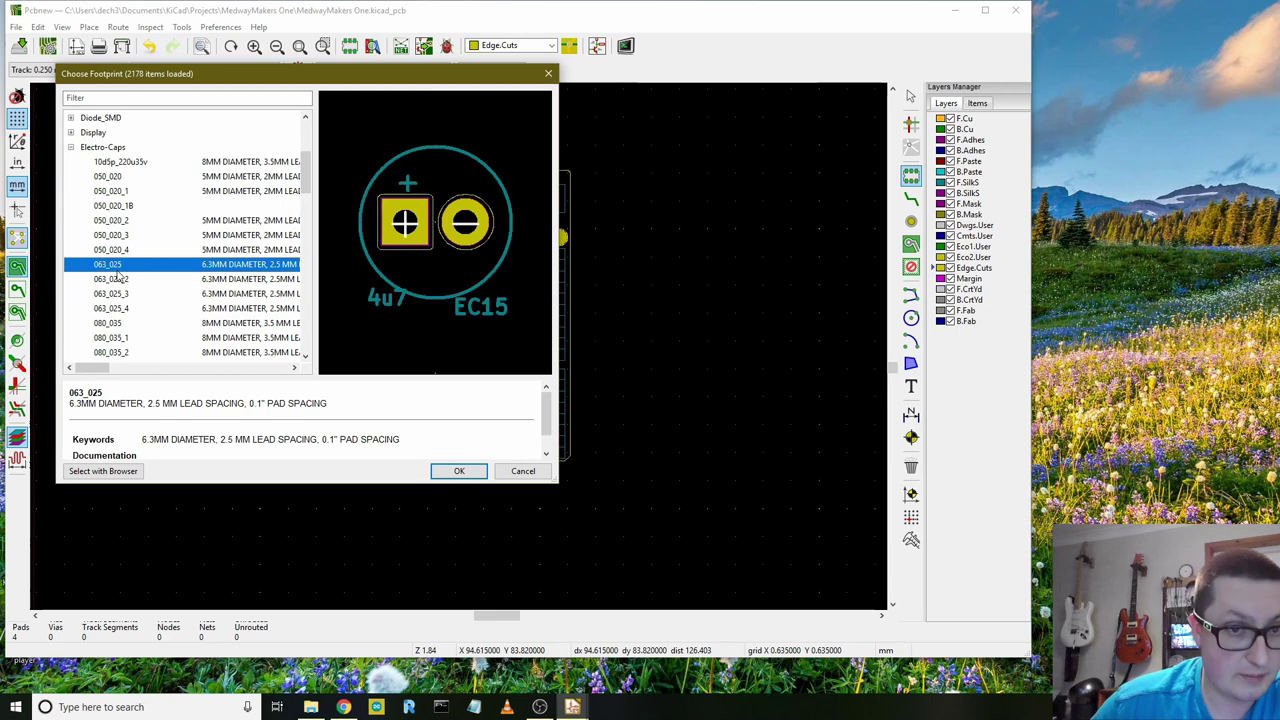
pyautogui.press('Down')
pyautogui.press('Down')
pyautogui.press('Down')
pyautogui.click(120, 339)
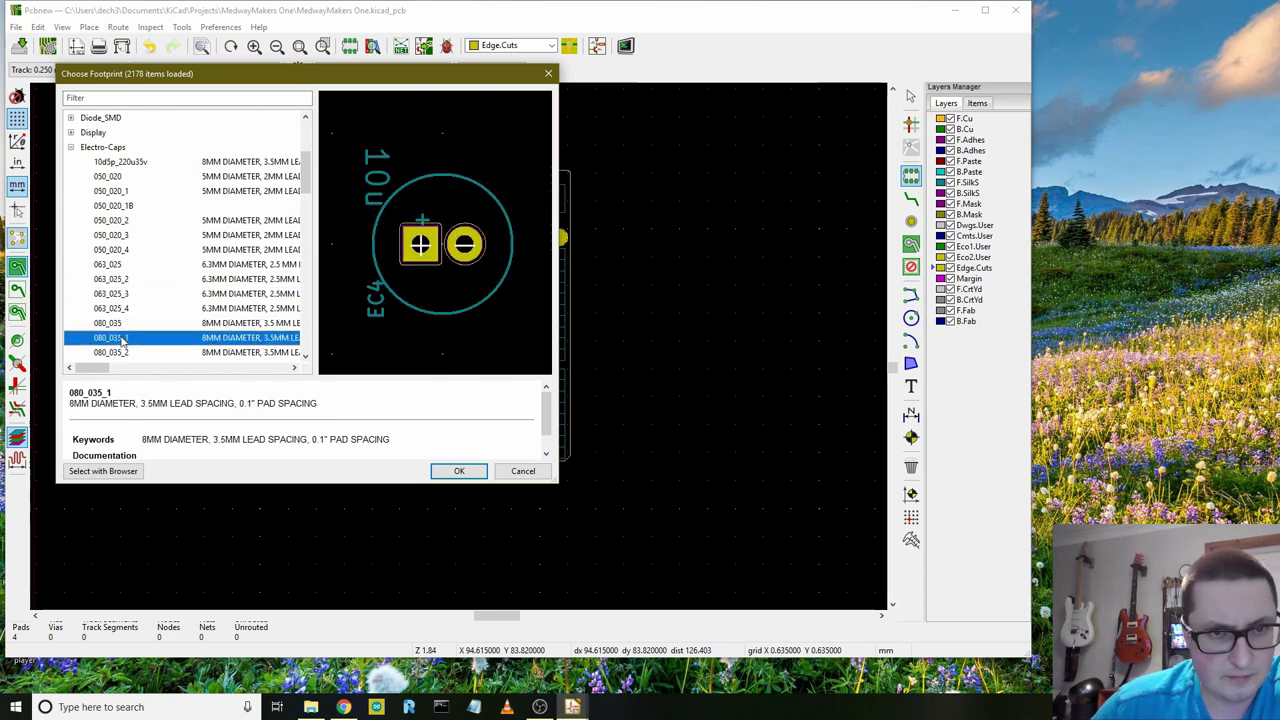
pyautogui.click(134, 352)
pyautogui.scroll(-2, 139, 341)
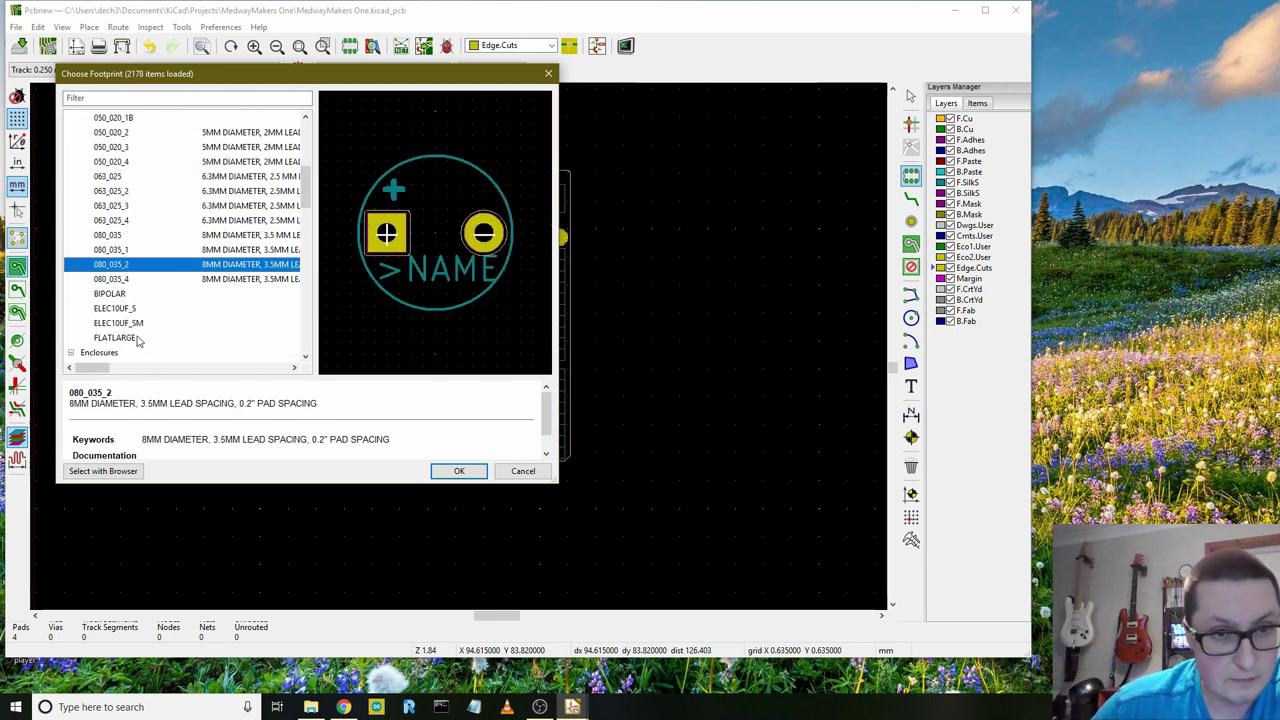
pyautogui.click(126, 280)
pyautogui.scroll(3, 145, 268)
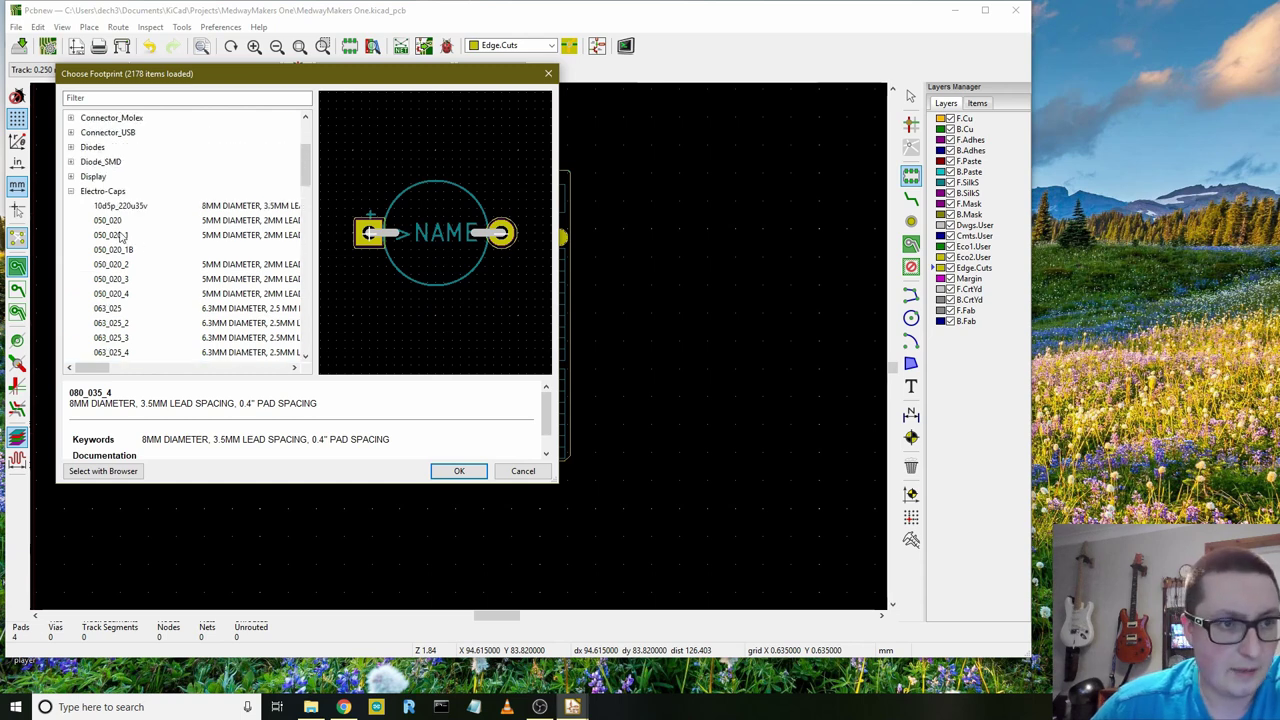
# - Place the 10d5p_220u35v capacitor footprint inside the board, near the upper-right mounting hole
pyautogui.click(118, 207)
pyautogui.doubleClick(128, 207)
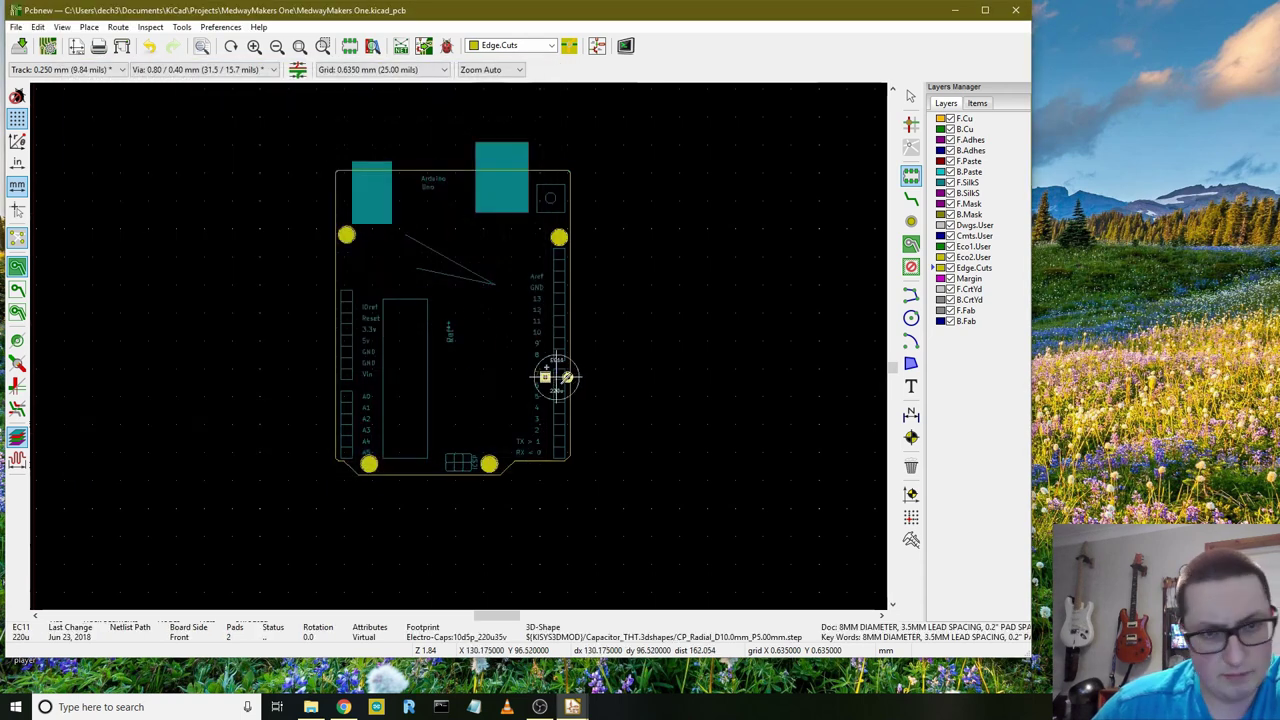
pyautogui.click(485, 238)
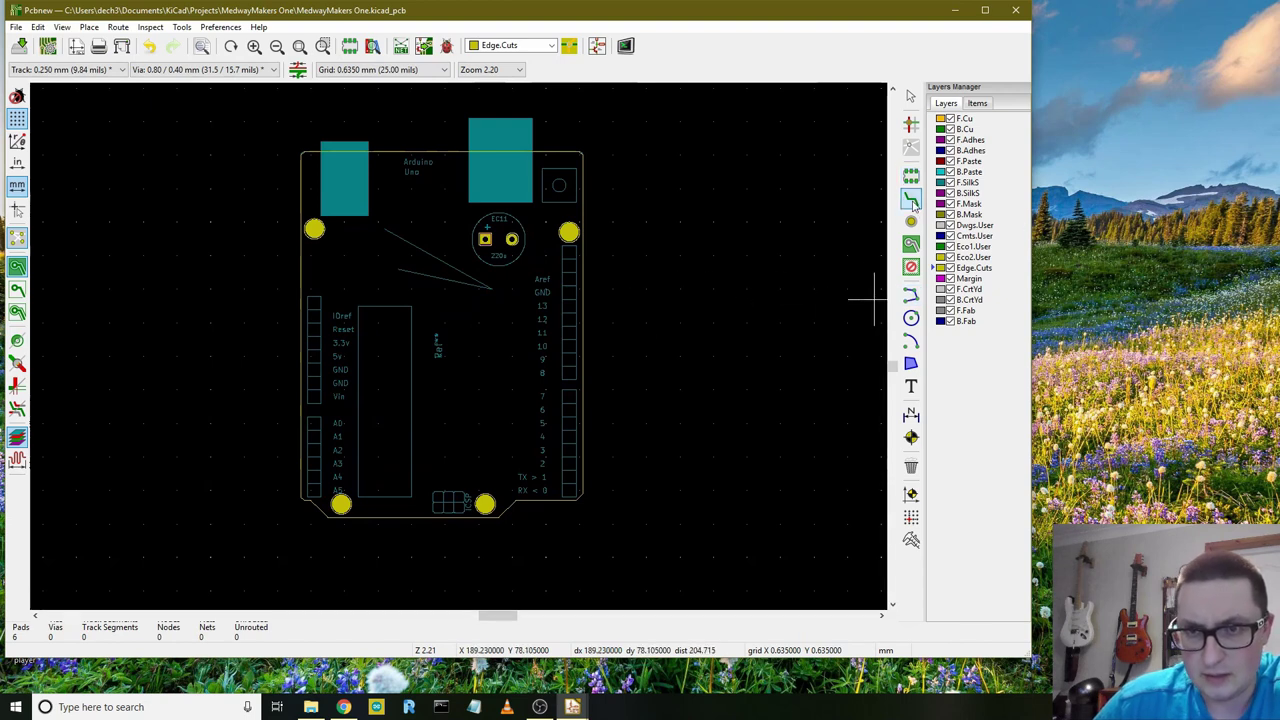
# - Route F.Cu tracks from the capacitor's positive pad to the upper-left mounting hole and from its negative pad to the upper-right one
pyautogui.click(960, 119)
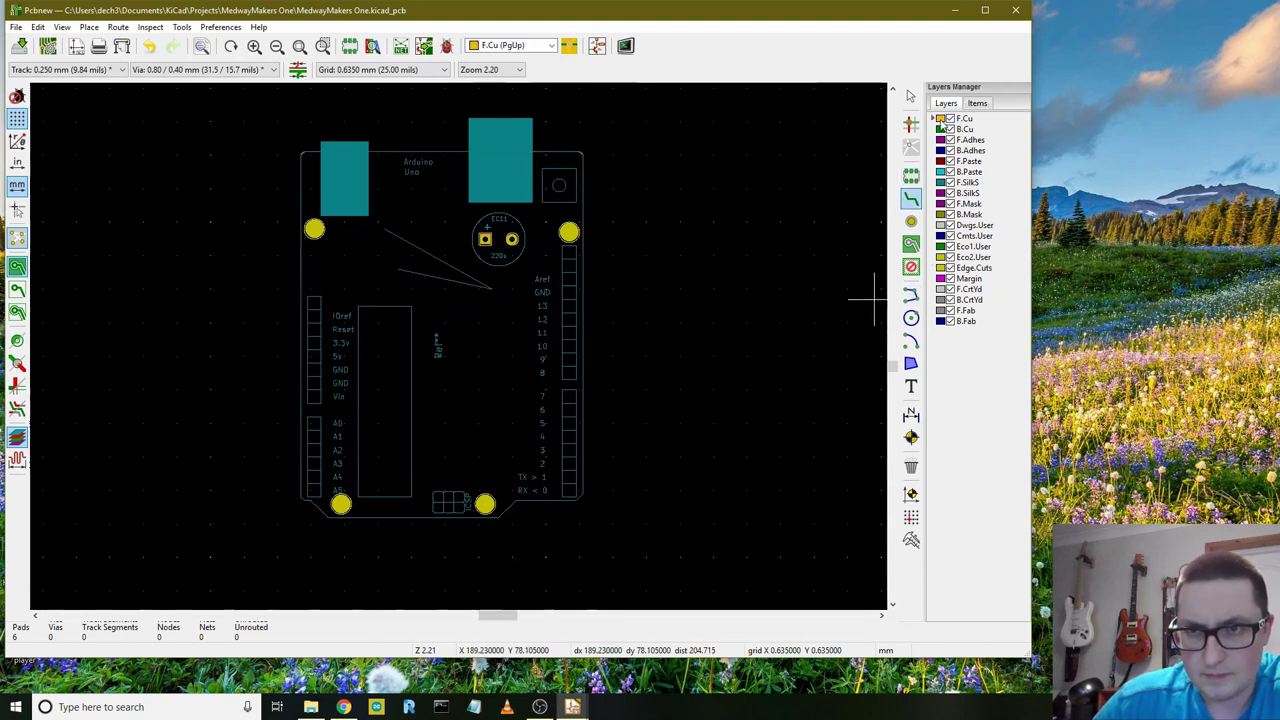
pyautogui.click(485, 238)
pyautogui.click(314, 229)
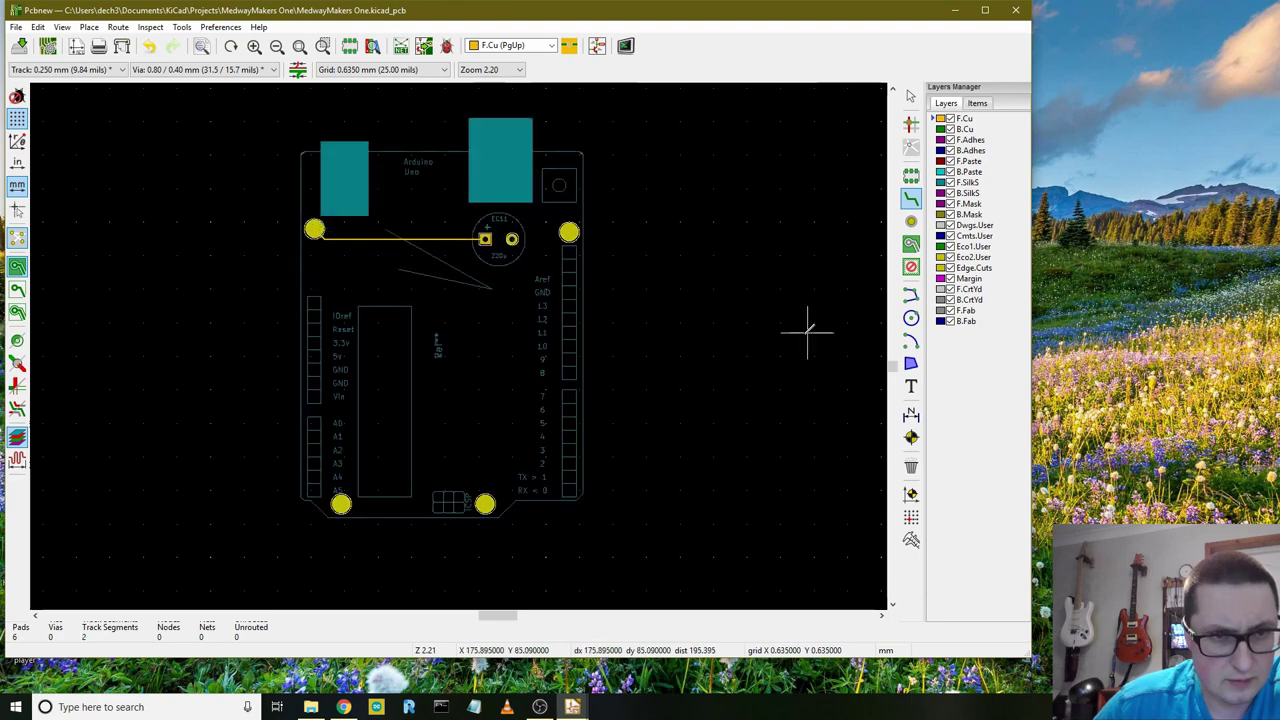
pyautogui.scroll(3, 395, 269)
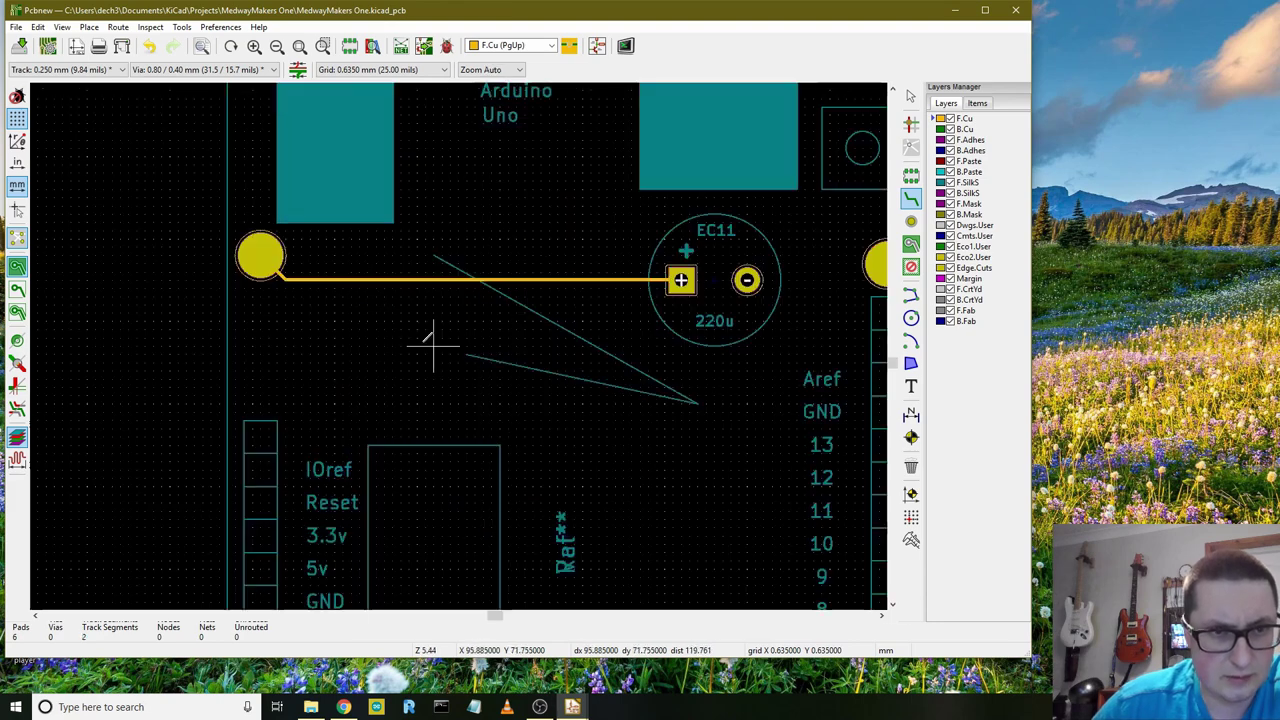
pyautogui.click(748, 280)
pyautogui.scroll(-3, 531, 337)
pyautogui.click(495, 342)
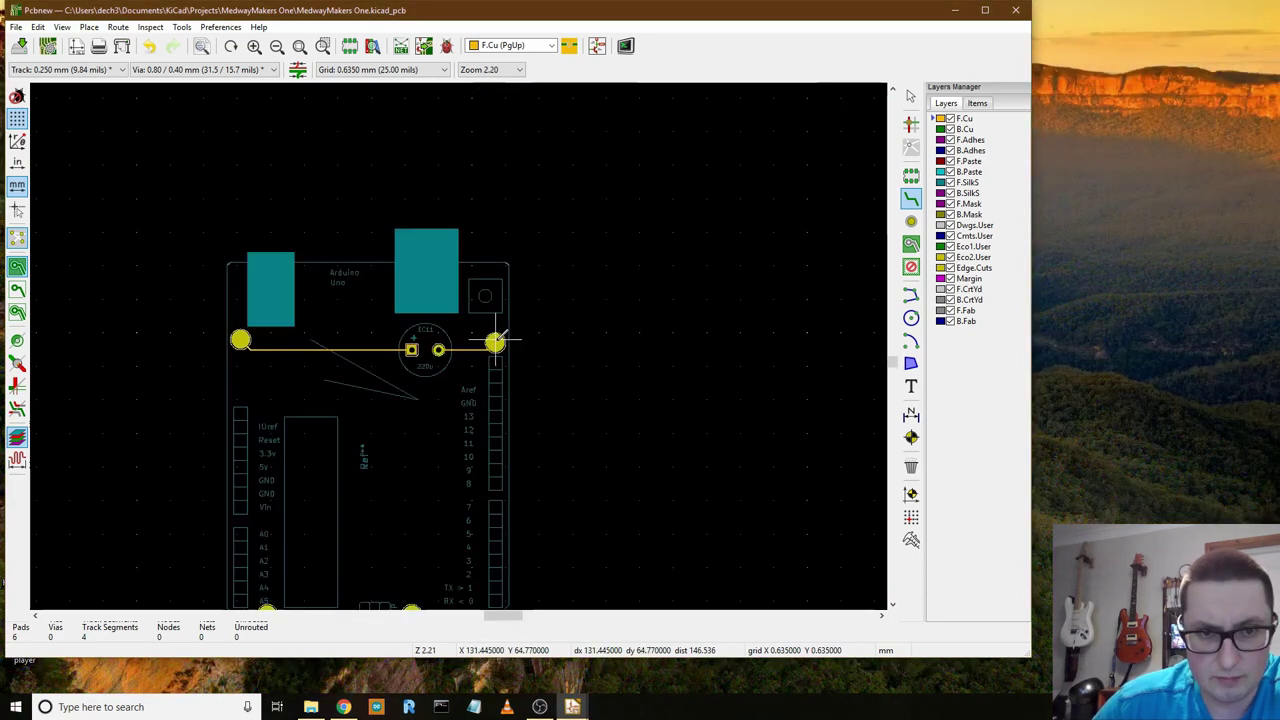
pyautogui.scroll(-2, 495, 342)
pyautogui.scroll(4, 457, 343)
pyautogui.scroll(-2, 430, 340)
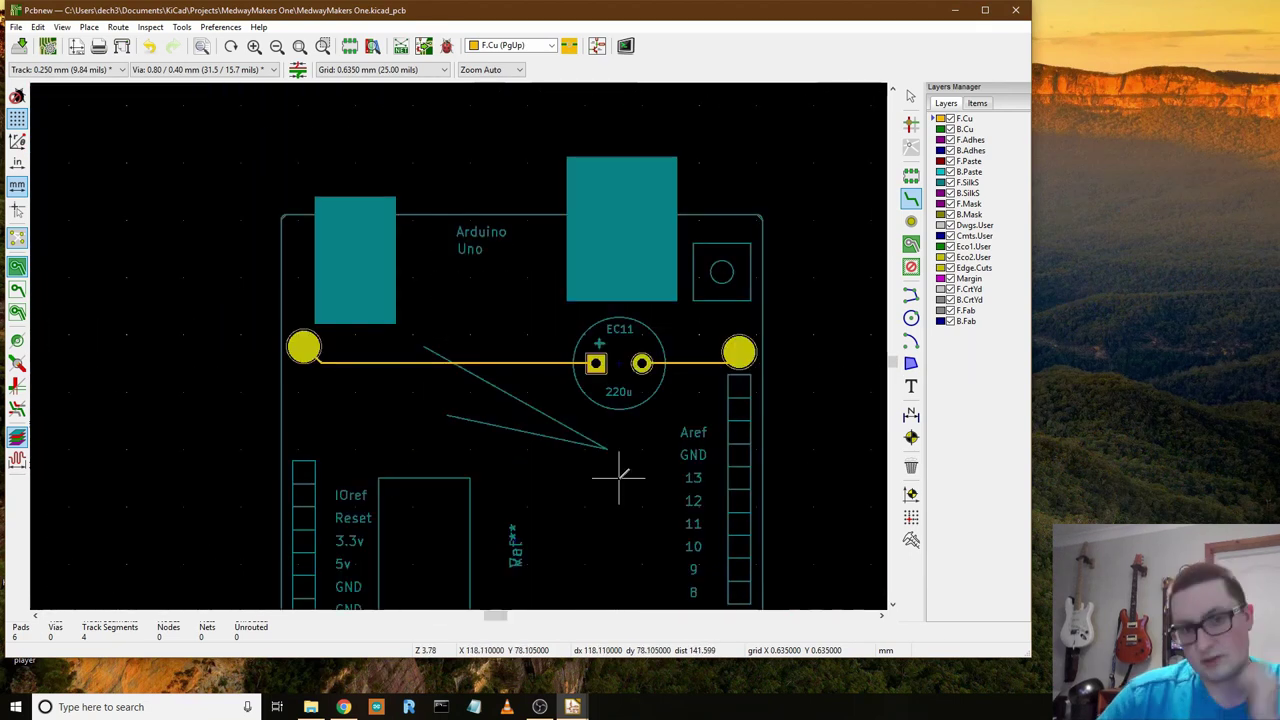
# - Try a short track between the capacitor's pads and undo all the routed tracks
pyautogui.click(596, 363)
pyautogui.click(596, 363)
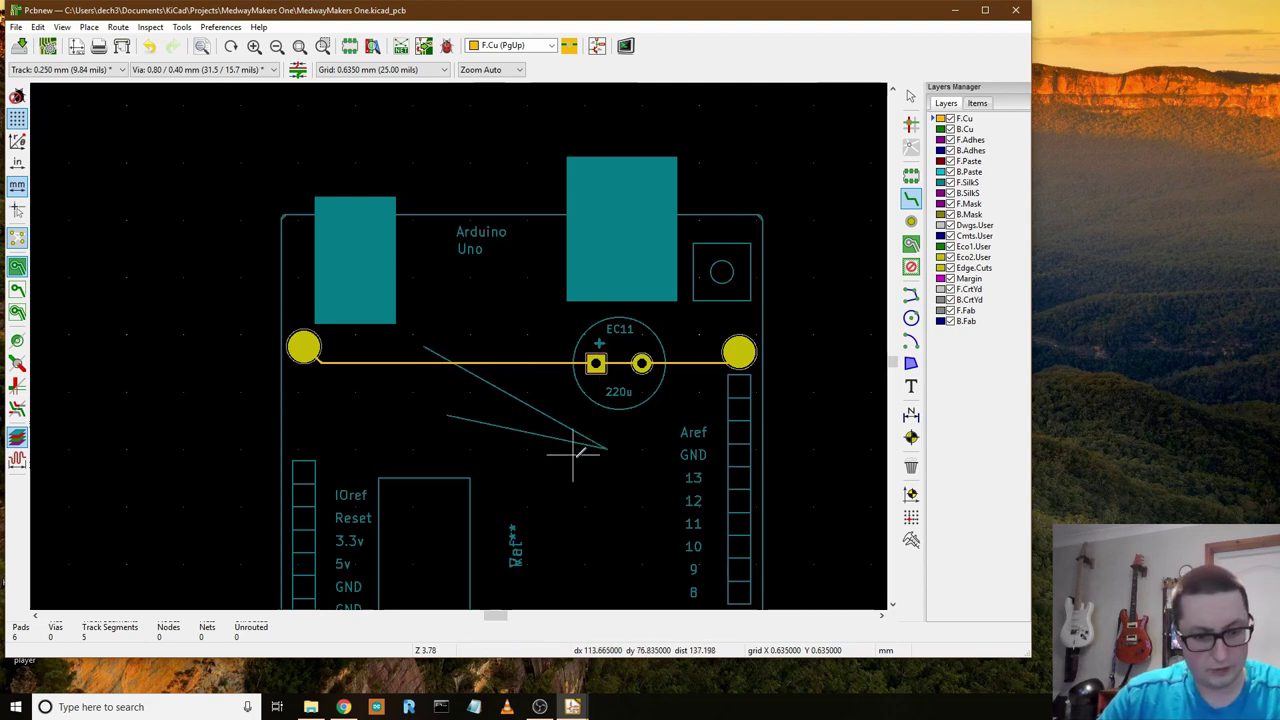
pyautogui.hotkey('ctrl', 'z')
pyautogui.hotkey('ctrl', 'z')
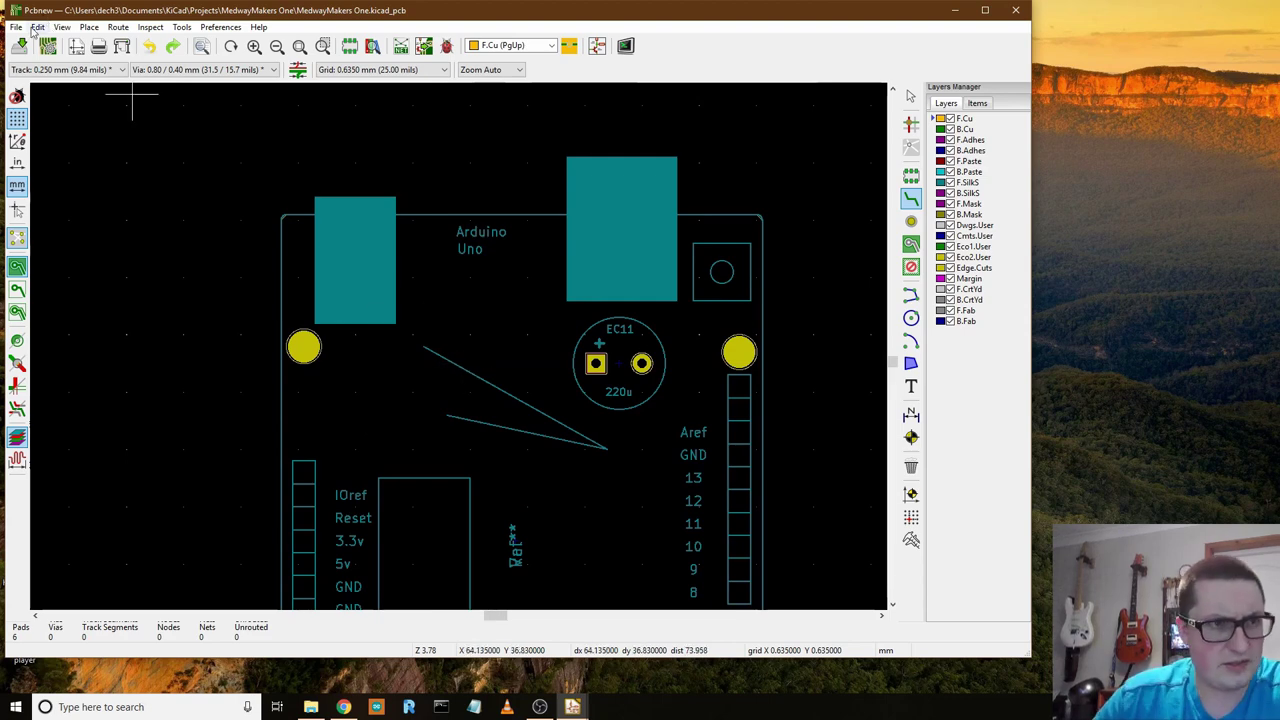
# - Examine the board with its capacitor from a tilted angle in the 3D Viewer
pyautogui.click(62, 27)
pyautogui.click(110, 110)
pyautogui.moveTo(609, 410); pyautogui.dragTo(597, 333)
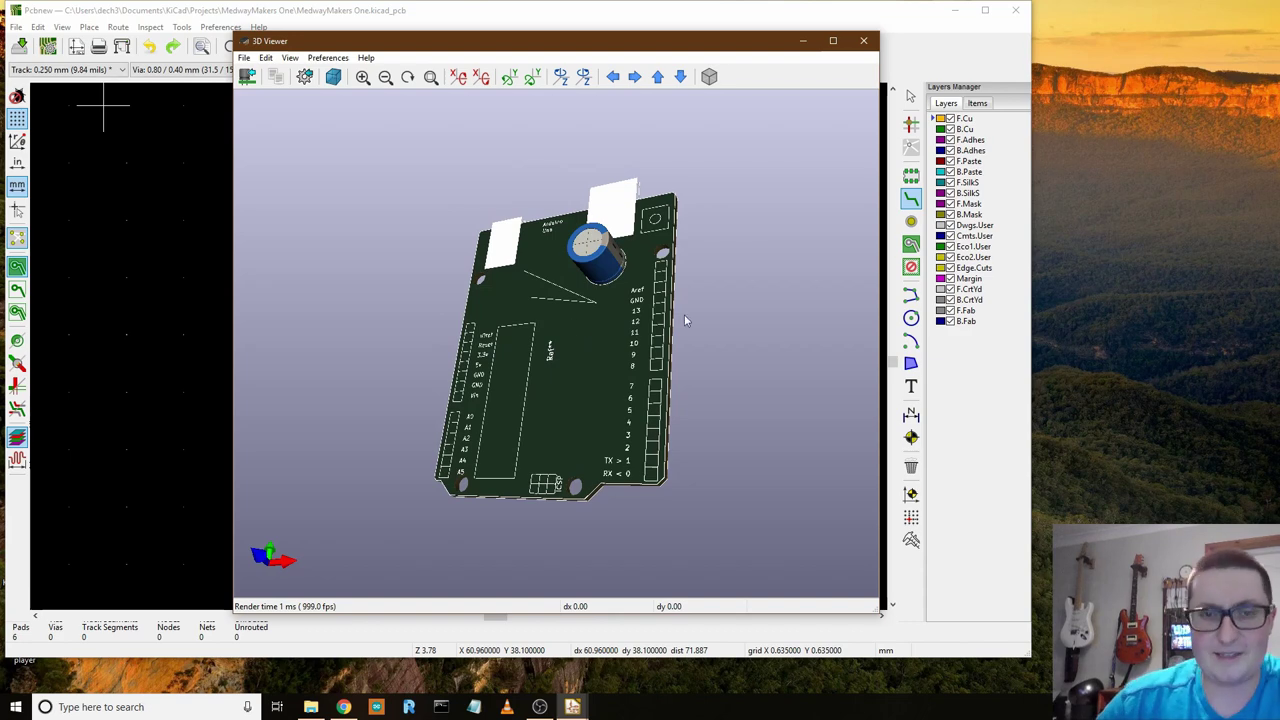
# - Inspect the board and its capacitor from several angles in 3D, and close the 3D Viewer
pyautogui.moveTo(708, 308); pyautogui.dragTo(531, 291)
pyautogui.moveTo(692, 313); pyautogui.dragTo(591, 413)
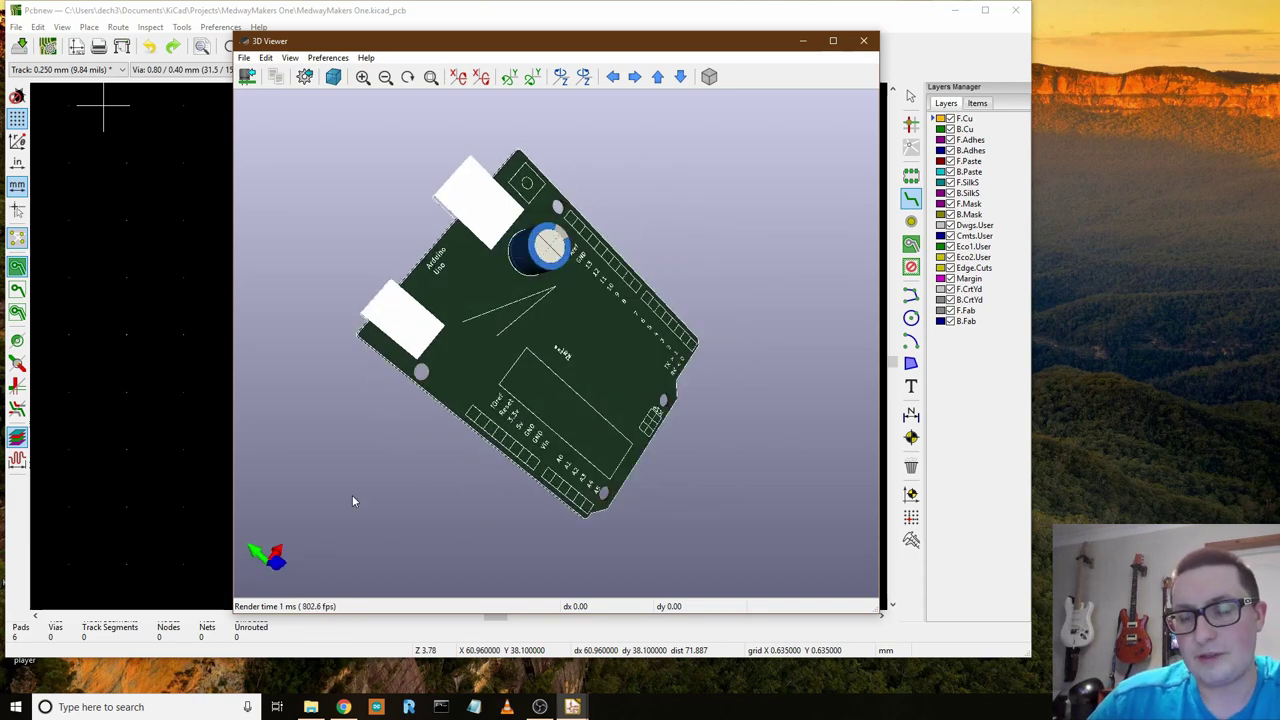
pyautogui.moveTo(586, 228); pyautogui.dragTo(848, 98)
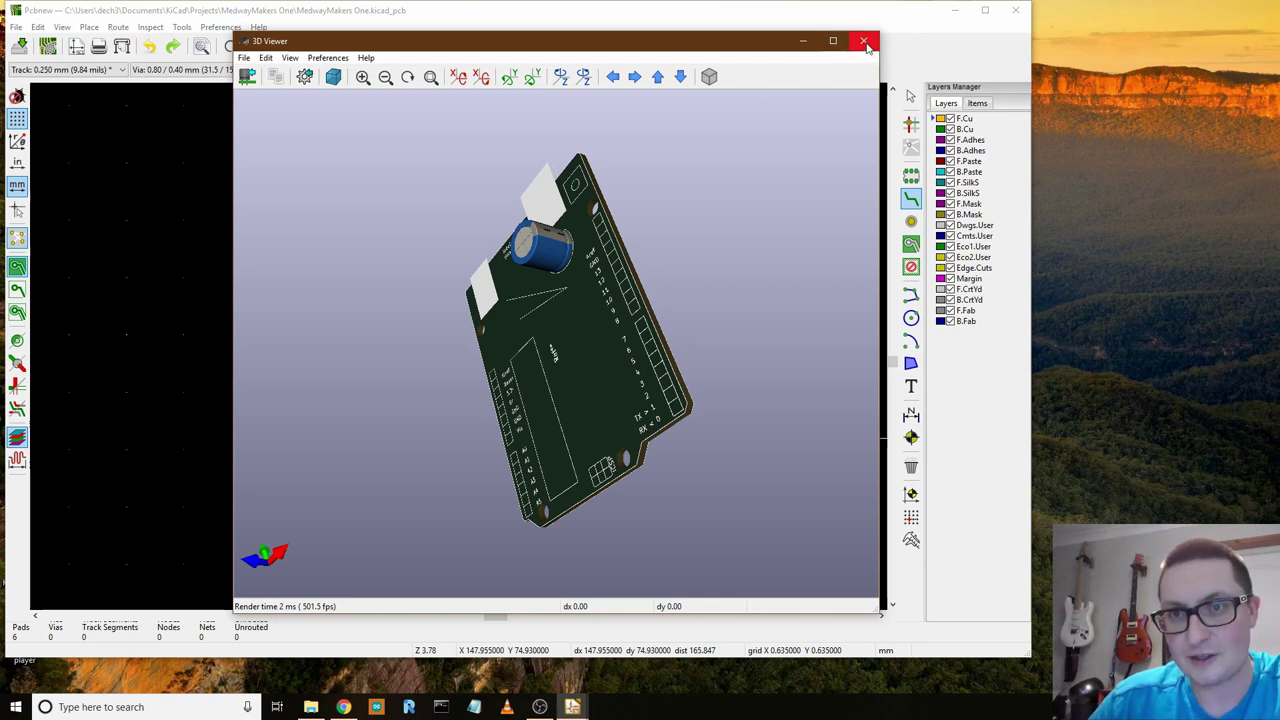
pyautogui.click(865, 42)
# - Close the MedwayMakers One board layout, discarding its unsaved changes, and exit KiCad
pyautogui.scroll(-1, 654, 322)
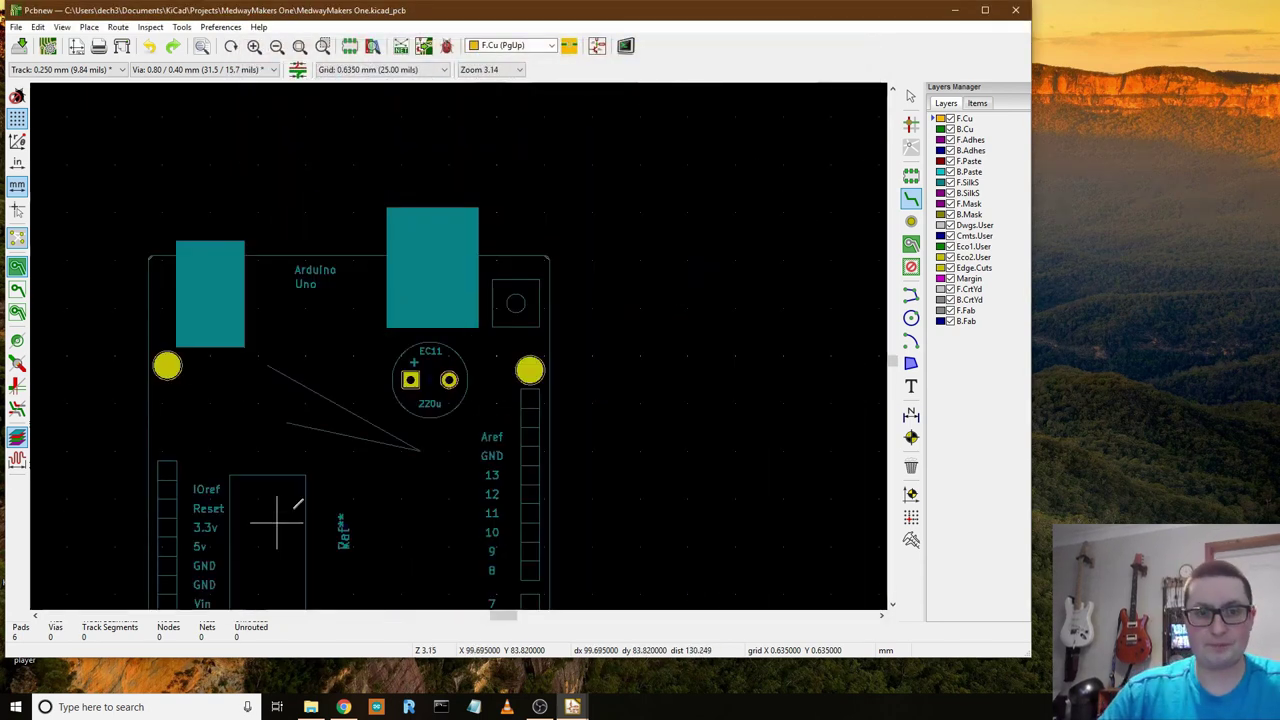
pyautogui.scroll(-1, 625, 366)
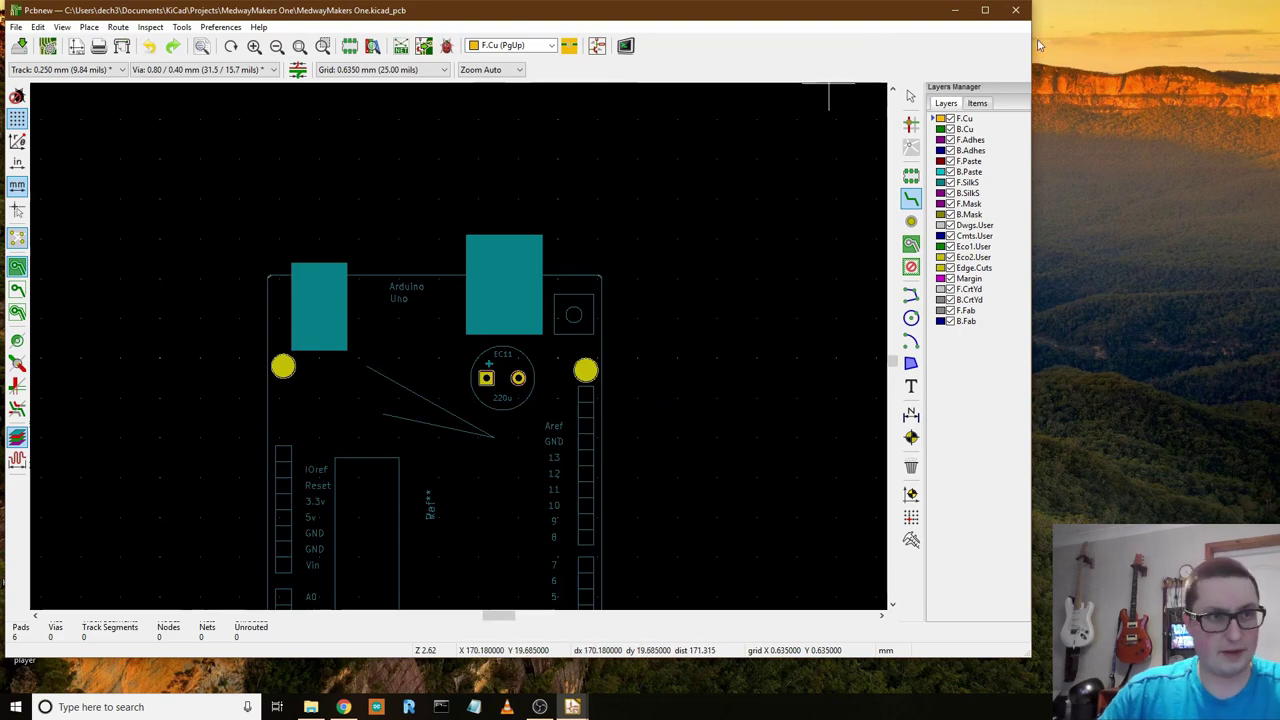
pyautogui.click(1015, 11)
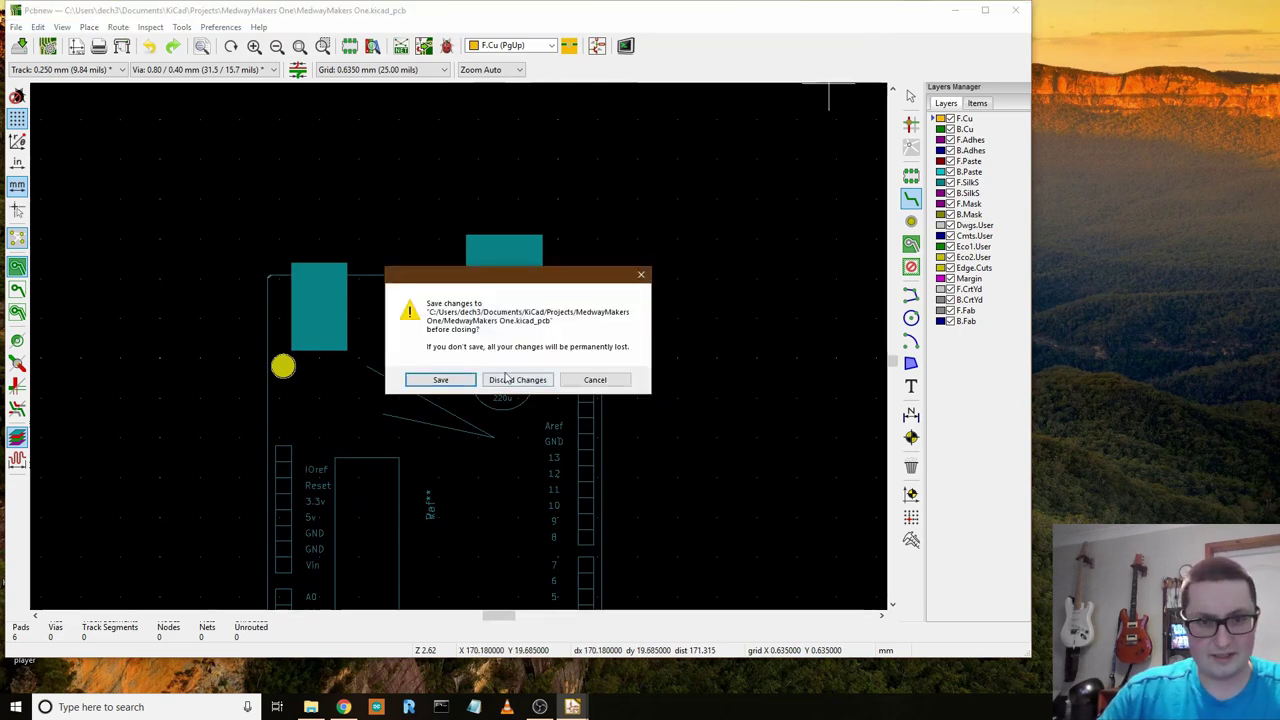
pyautogui.click(505, 379)
pyautogui.click(573, 707)
pyautogui.click(10, 21)
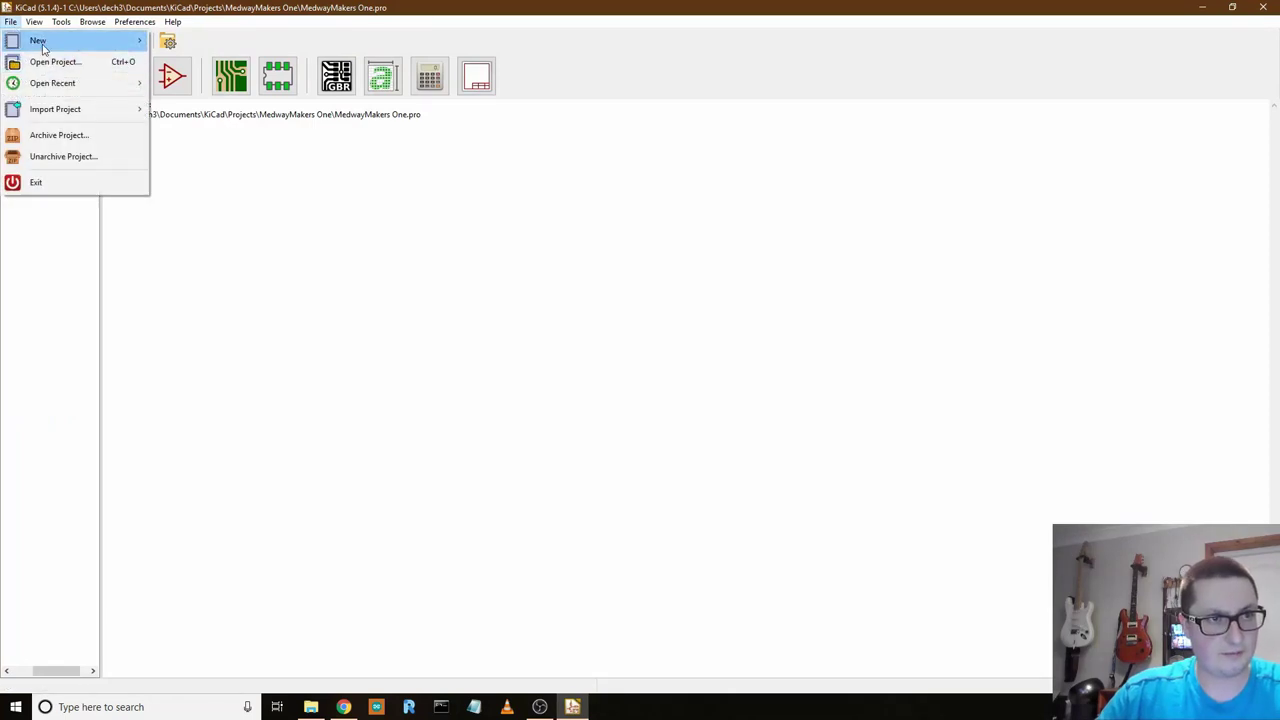
pyautogui.click(57, 181)
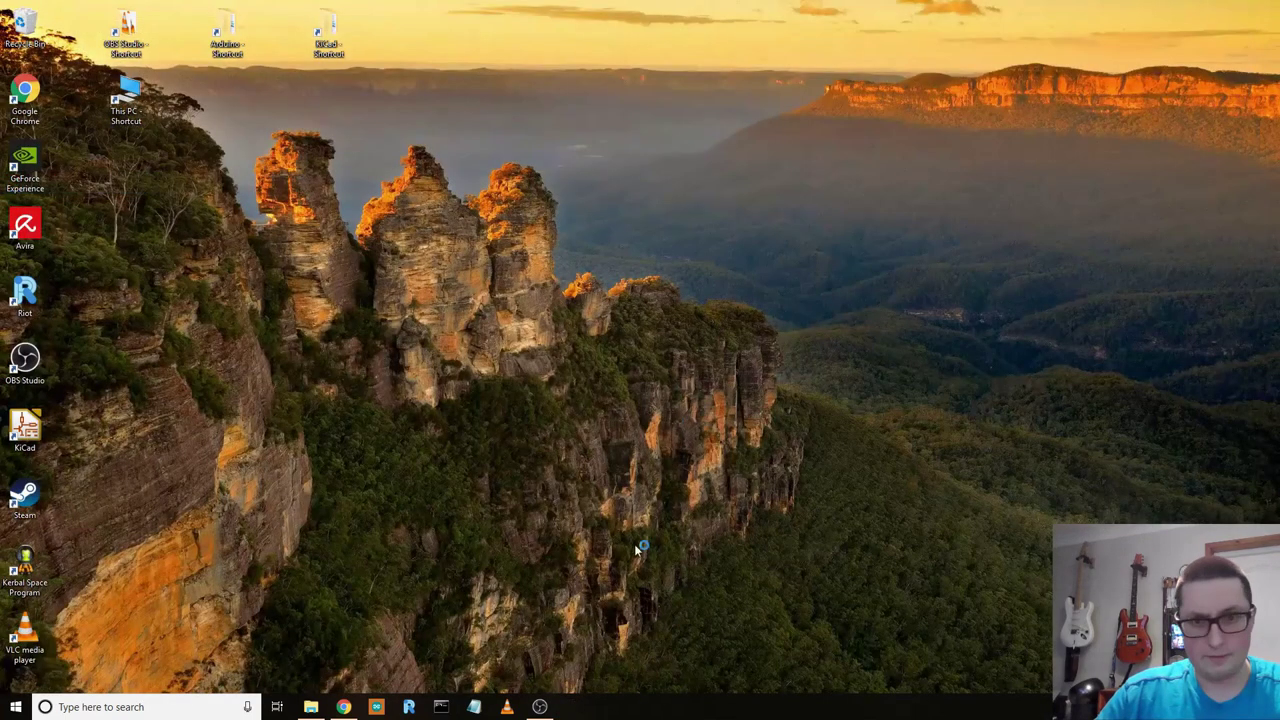
pyautogui.click(540, 707)
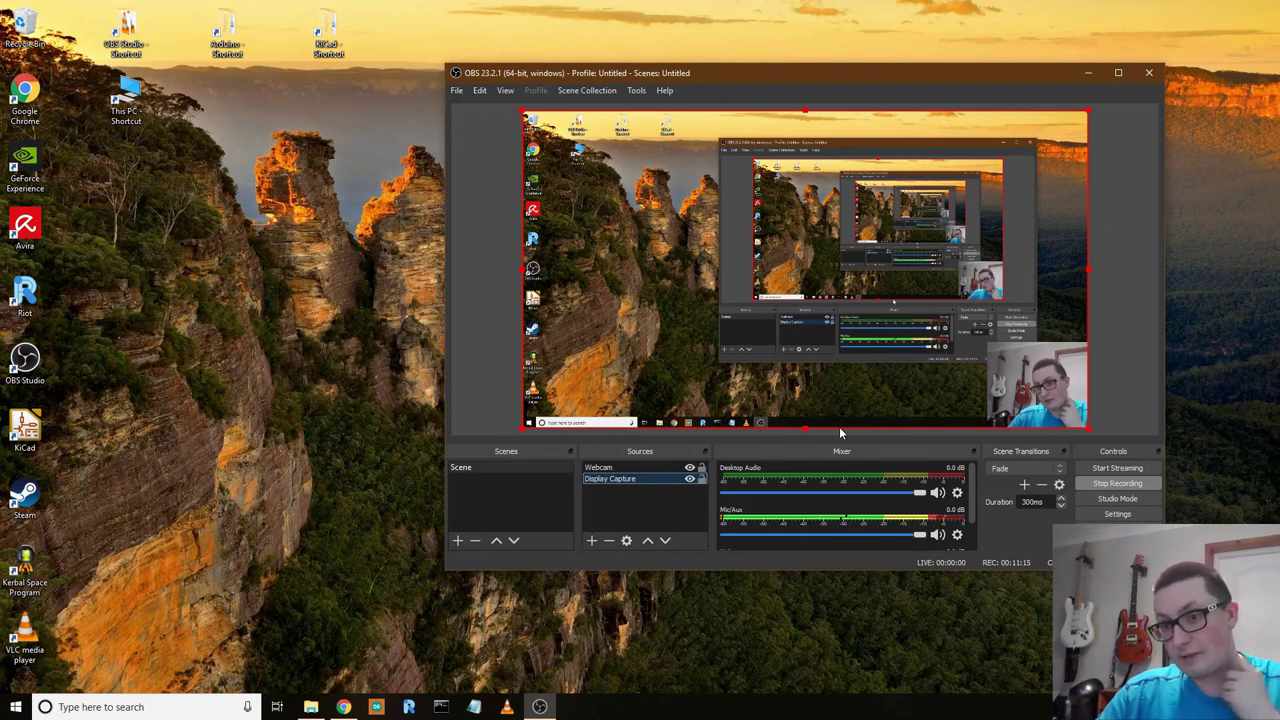